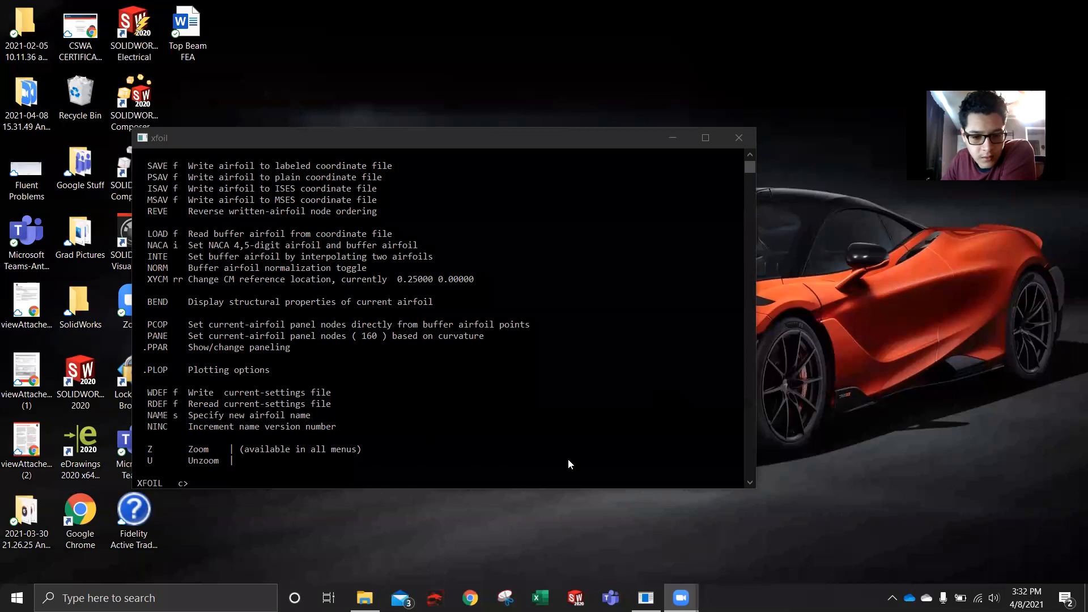
- Generate the NACA 0015 airfoil and set its panel nodes based on curvature with PANE
click(518, 476)
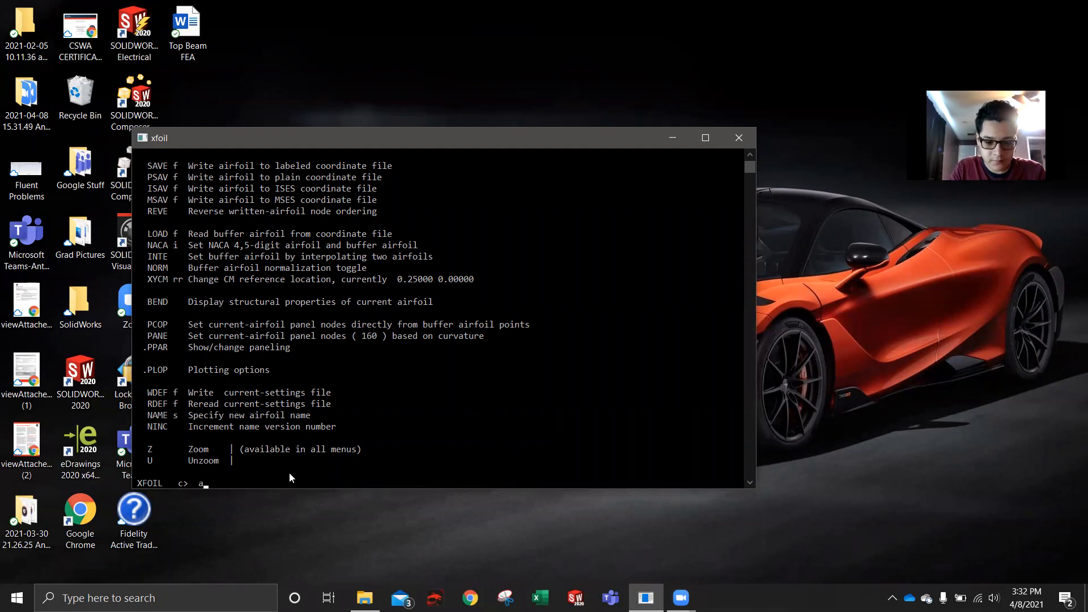
text(naca 0015)
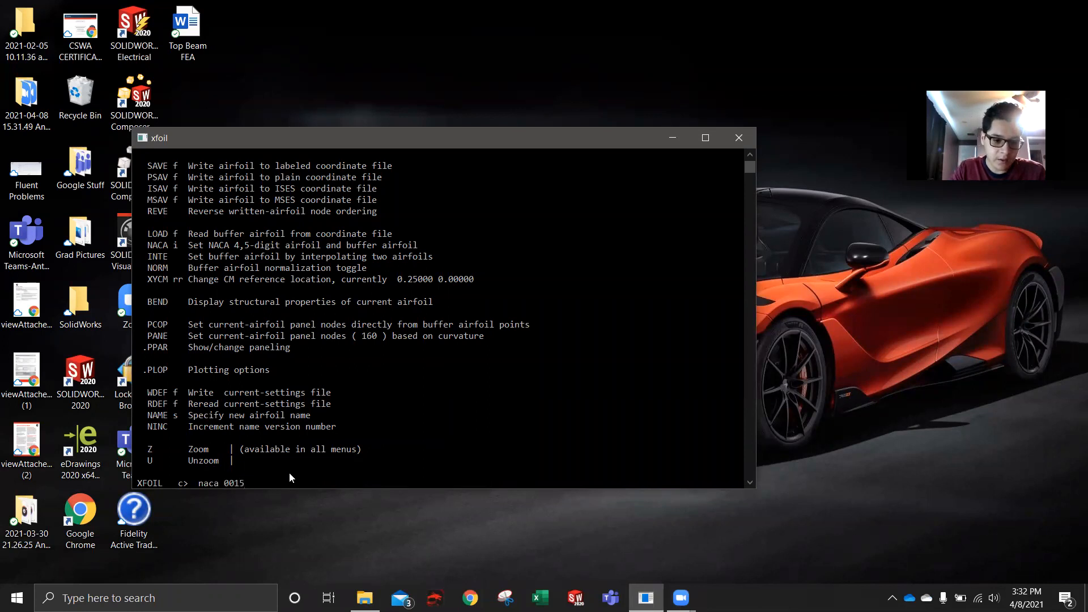
key(Return)
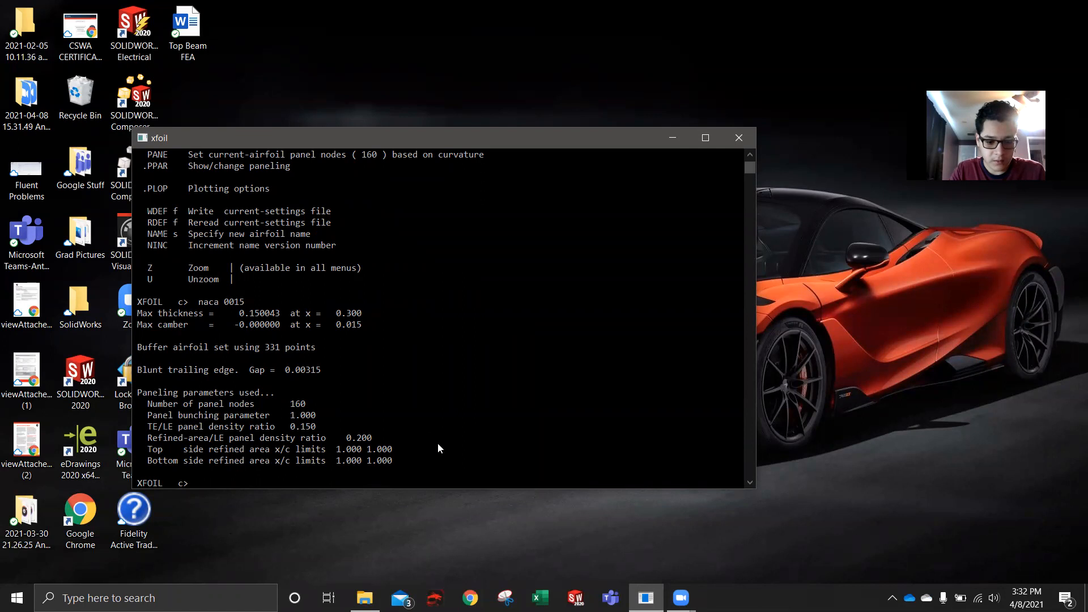
text(pane)
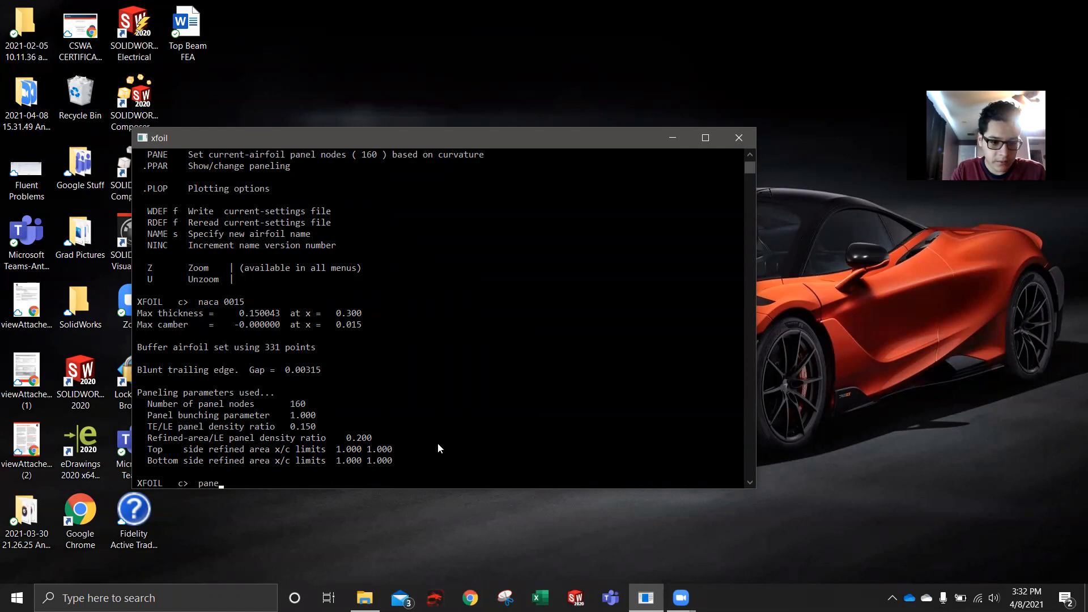
key(Return)
- Open the paneling parameters with PPAR and move the console window clear of the airfoil plot
text(ppar)
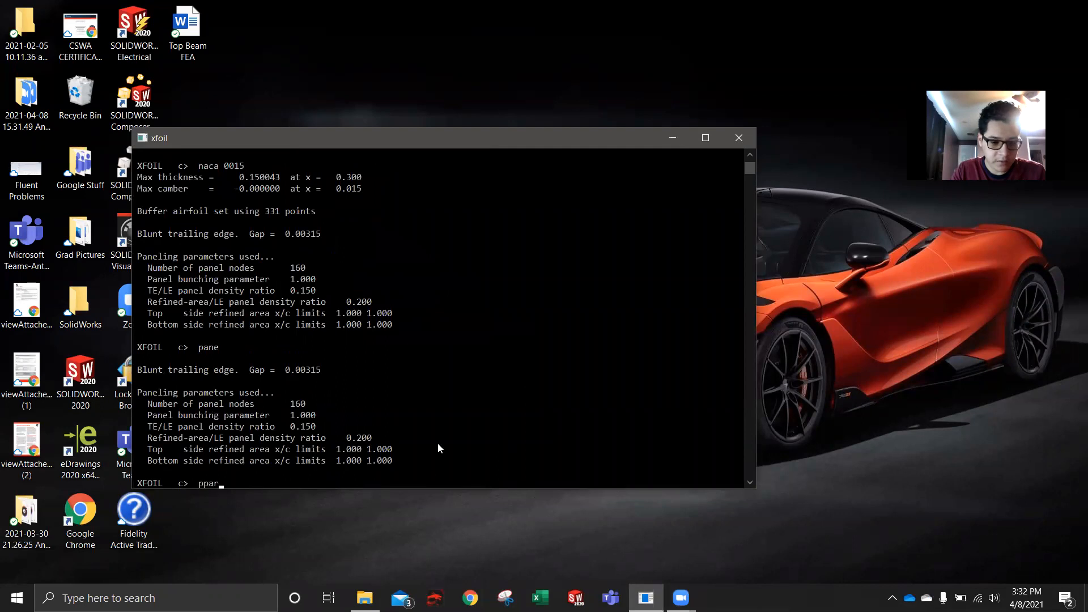
key(Return)
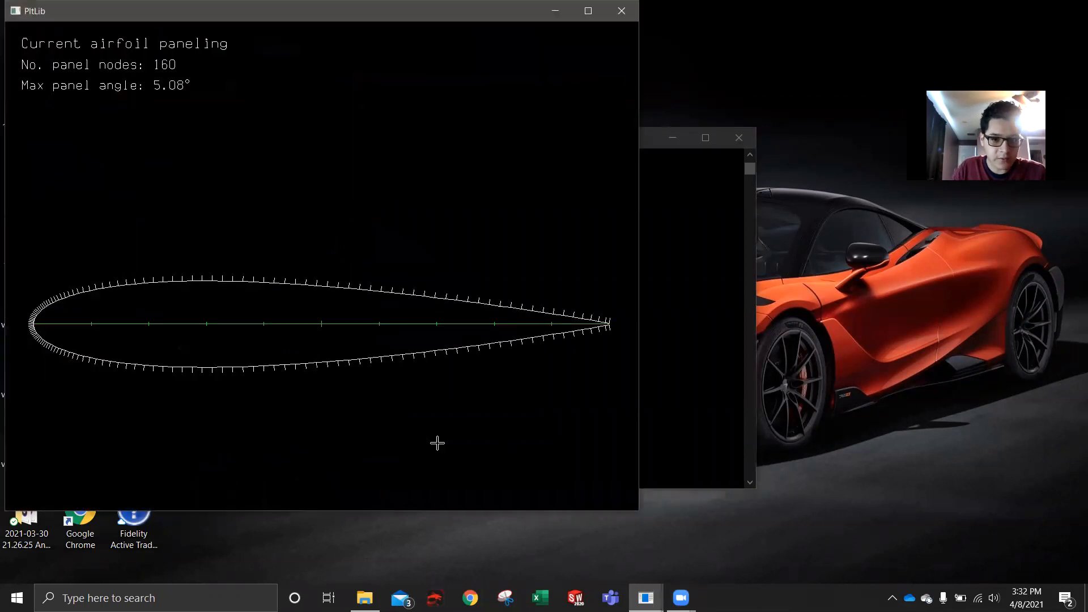
drag(654, 138, 876, 175)
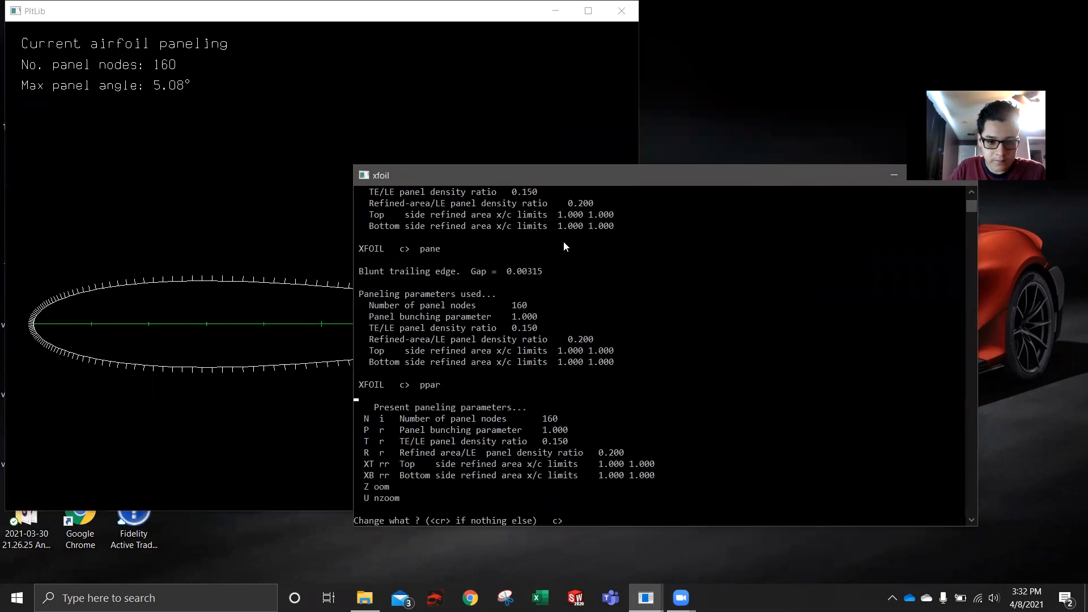
drag(576, 177, 658, 167)
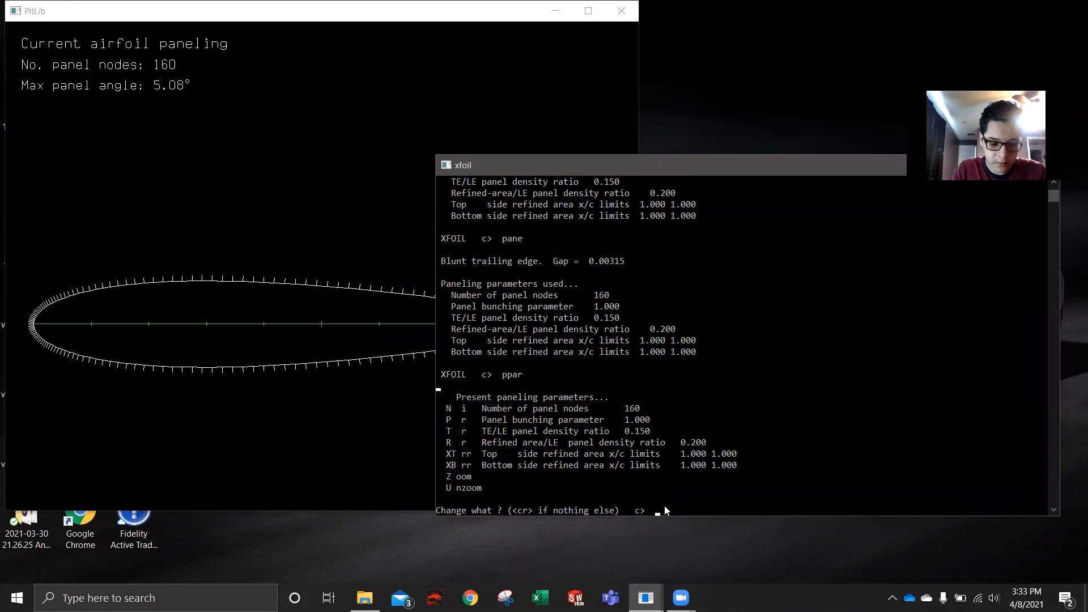
- Set the number of panel nodes to 250 and the TE/LE panel density ratio to 1, apply them and leave the paneling parameters
text(n)
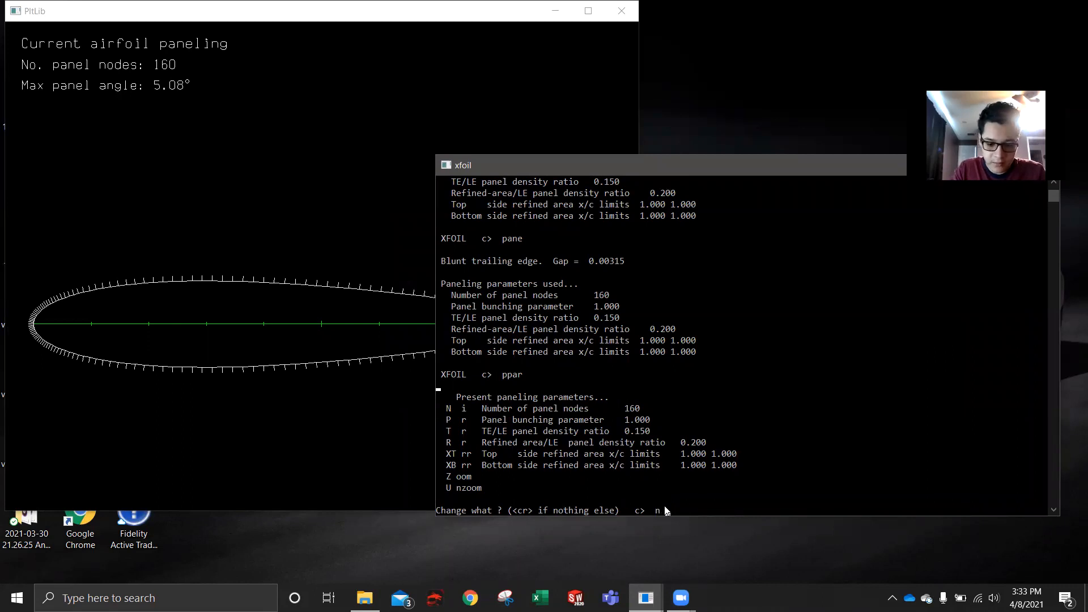
text( 150)
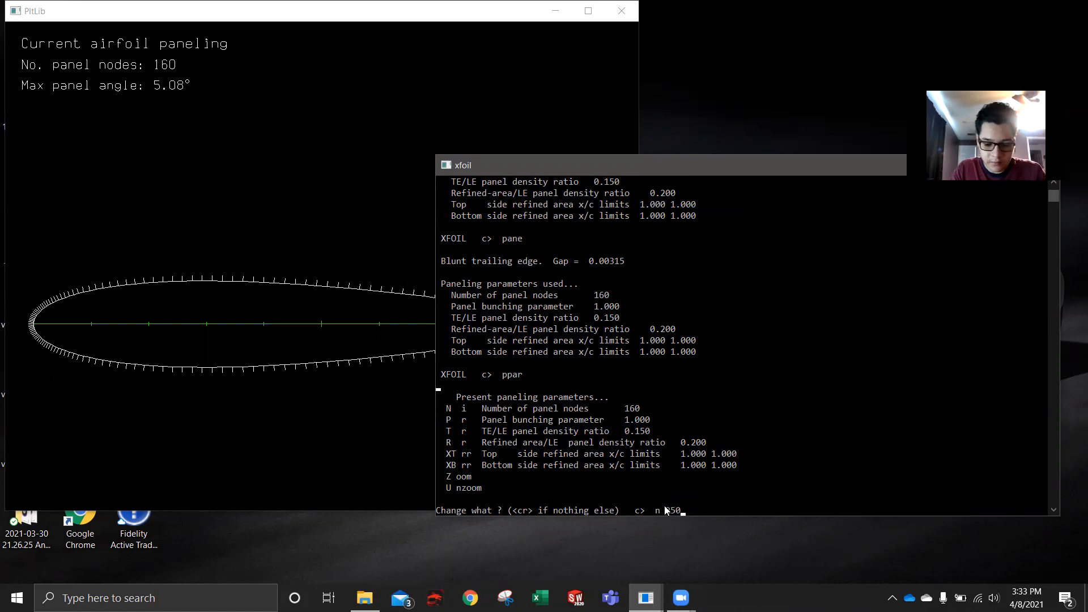
key(Return)
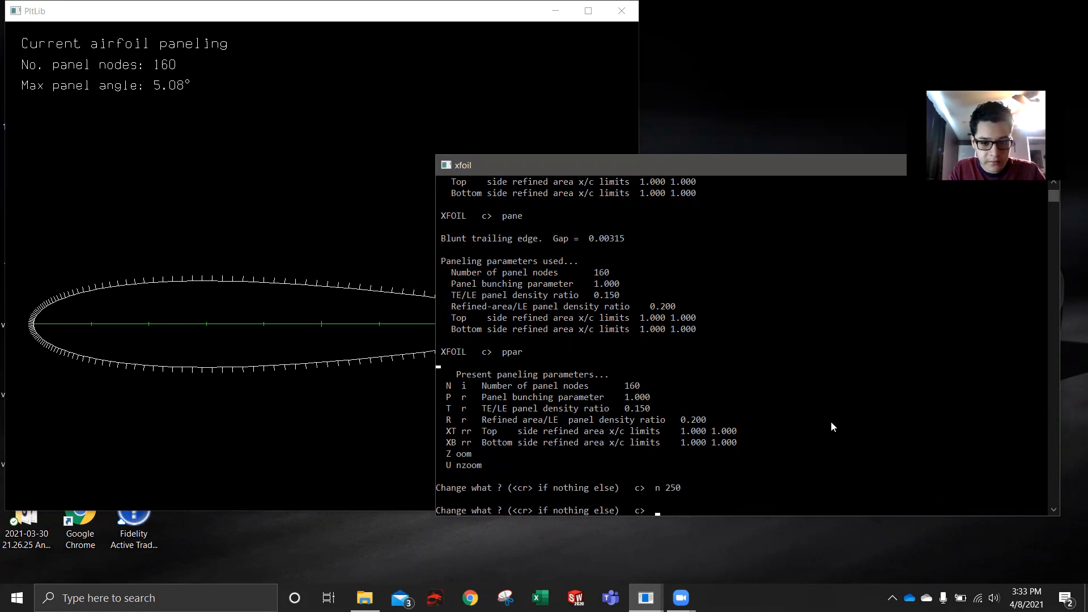
text(t 1)
key(Return)
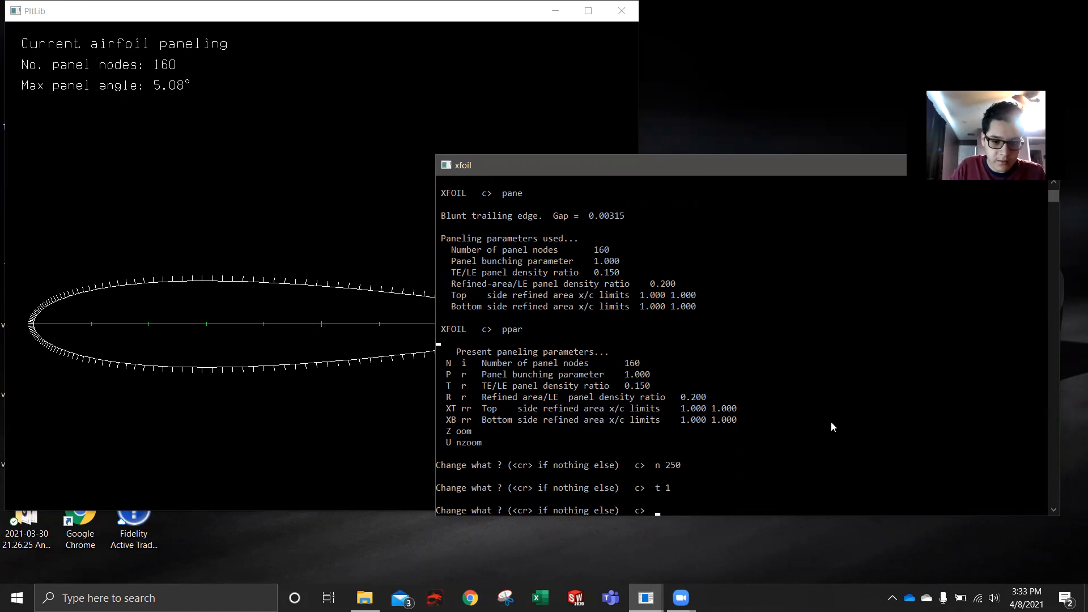
click(283, 106)
click(651, 474)
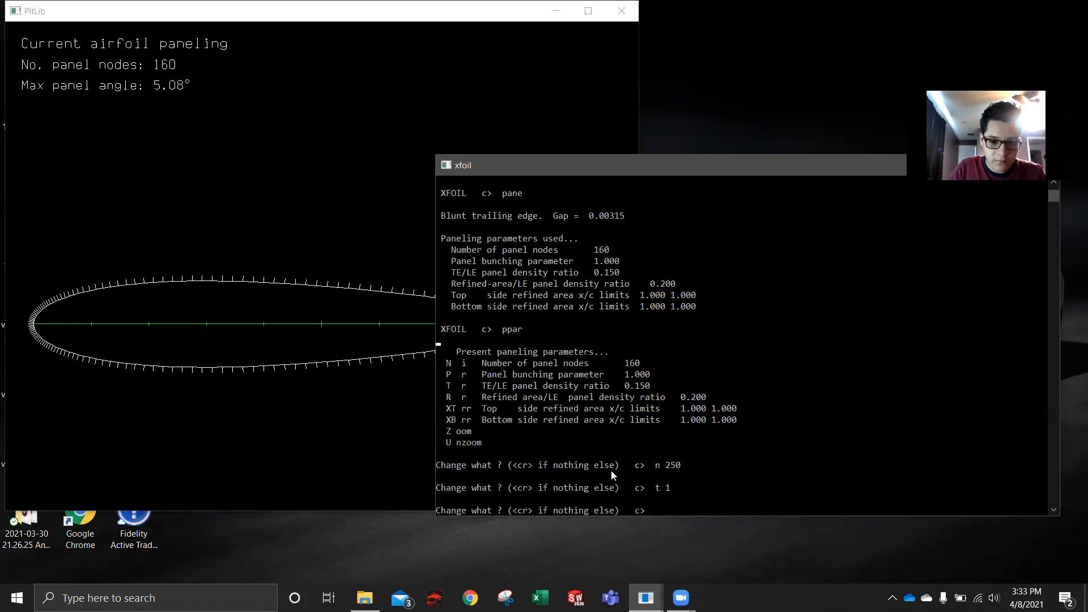
key(Return)
click(352, 383)
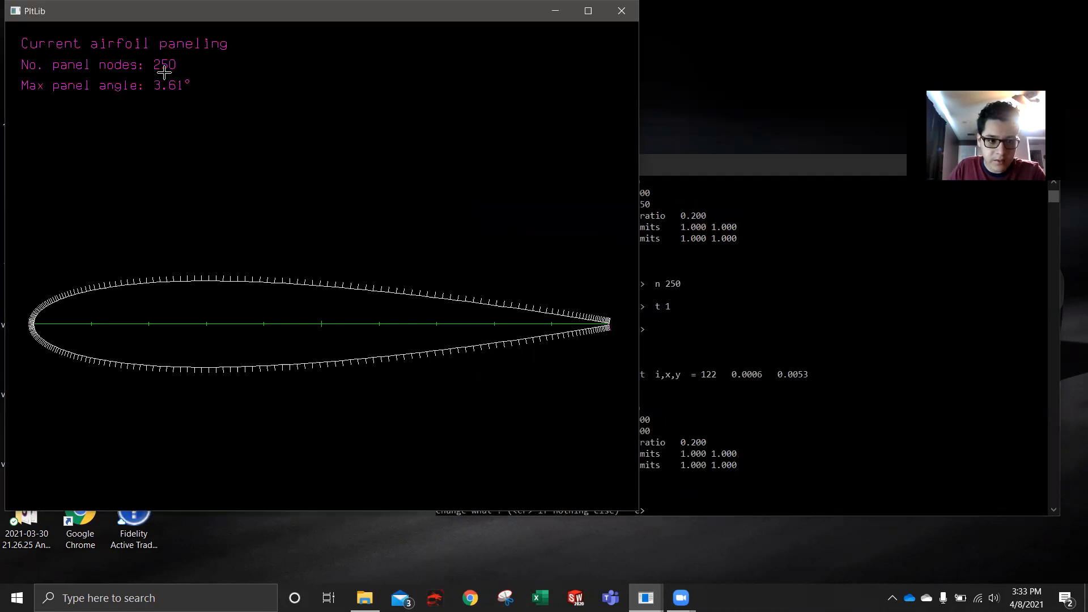
click(800, 350)
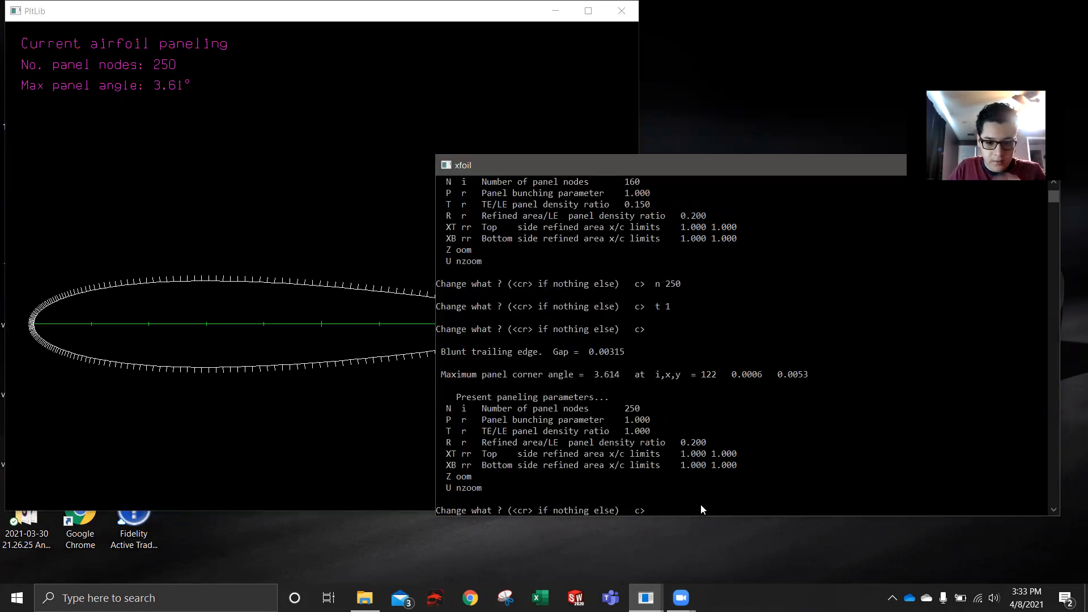
key(Return)
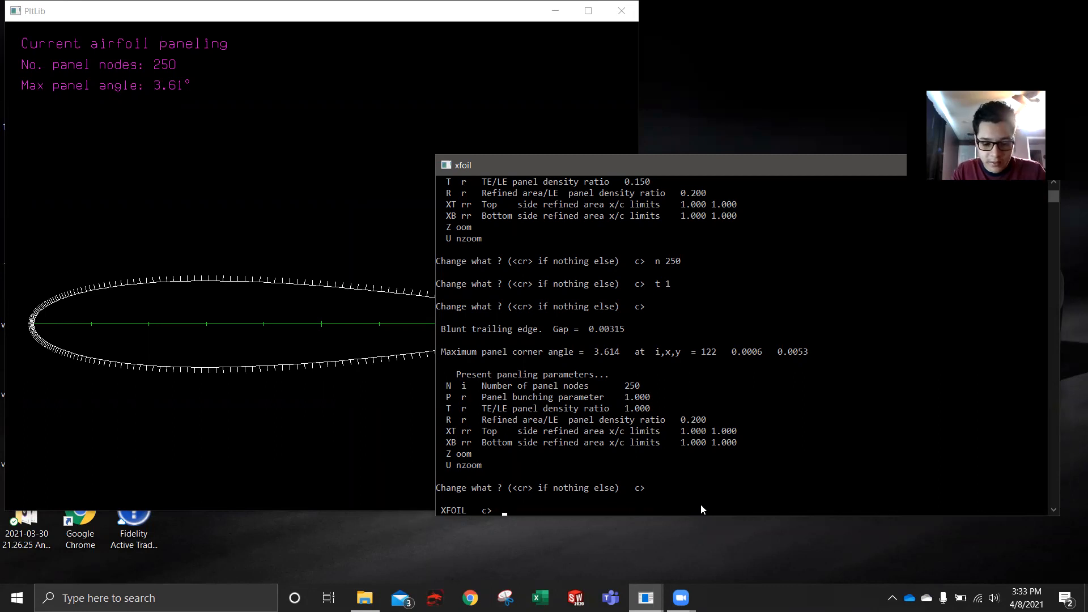
- Enter the OPER routine and enable viscous analysis with a Reynolds number of 1000000
text(oper)
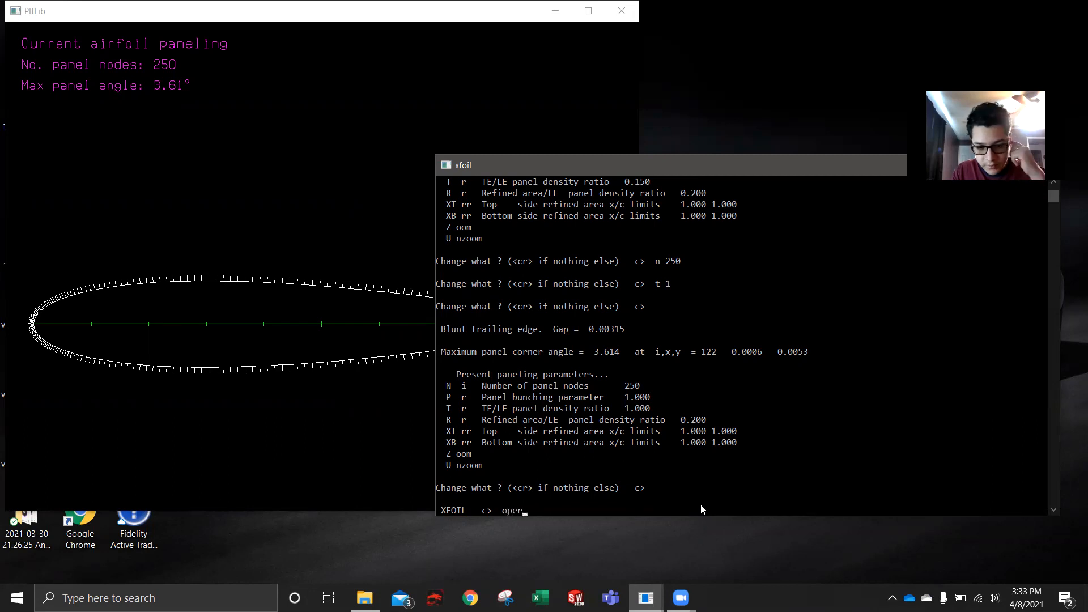
key(Return)
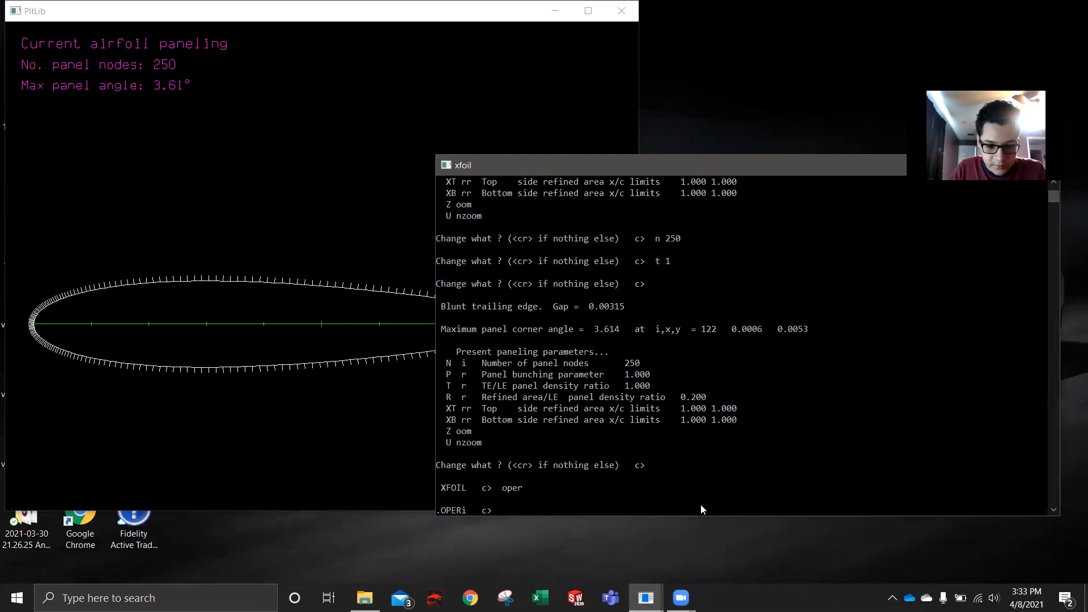
click(425, 504)
click(715, 501)
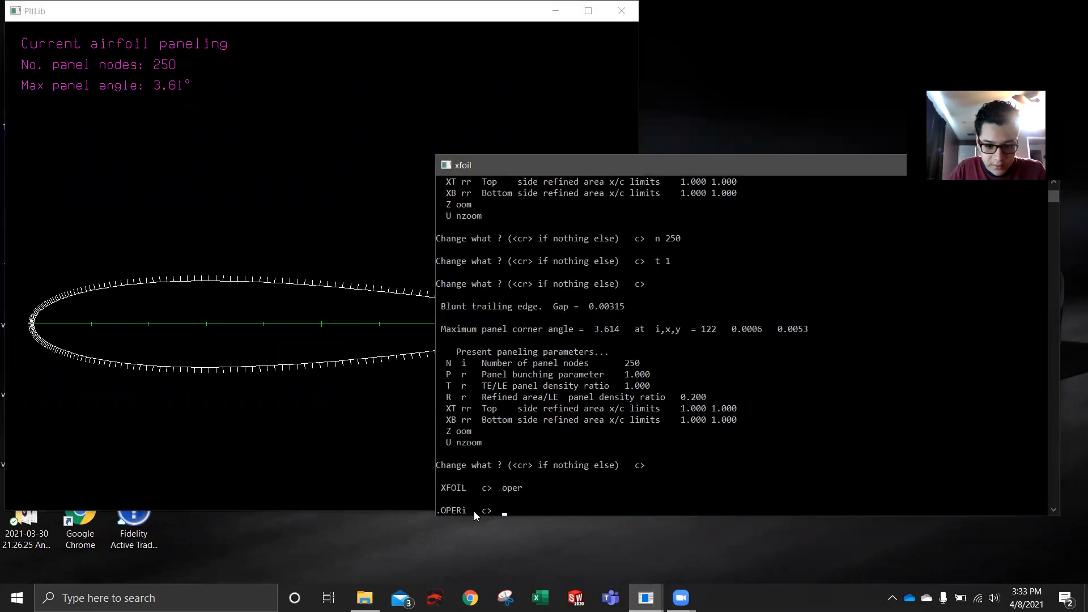
text(visc)
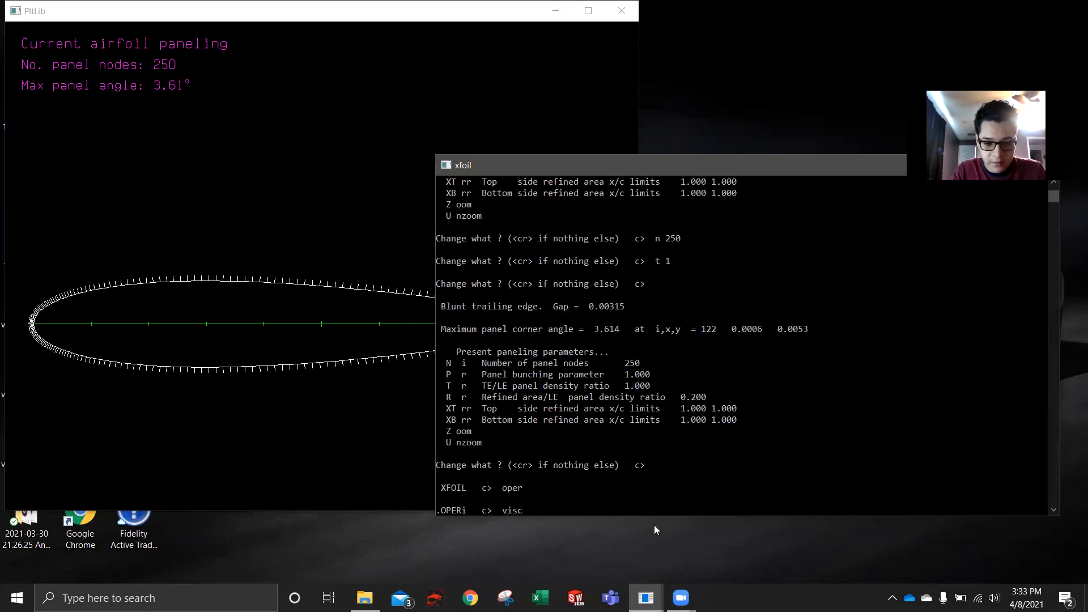
key(Return)
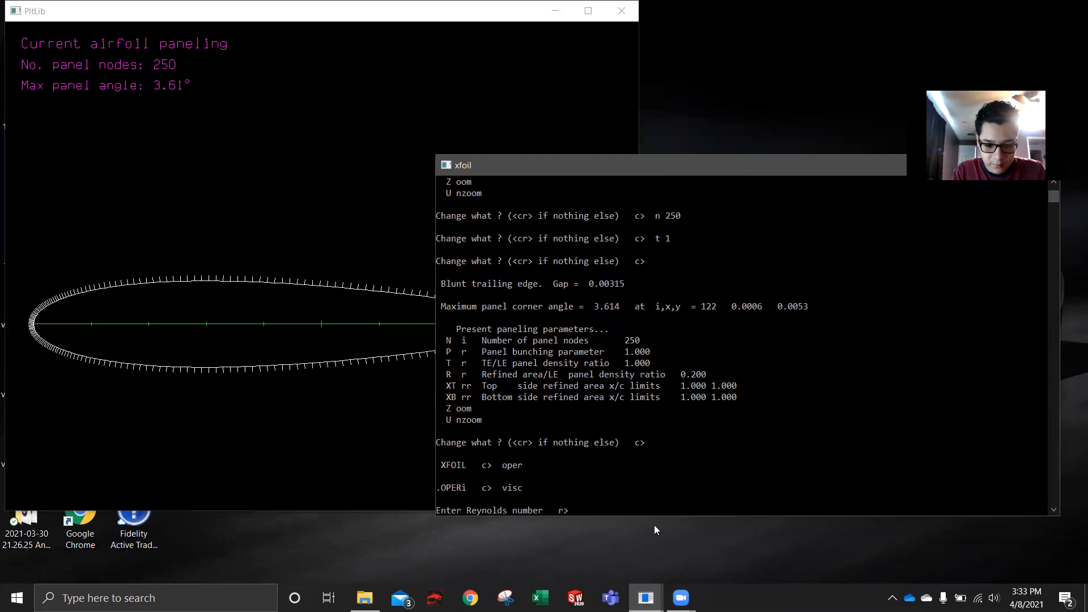
text(1000000)
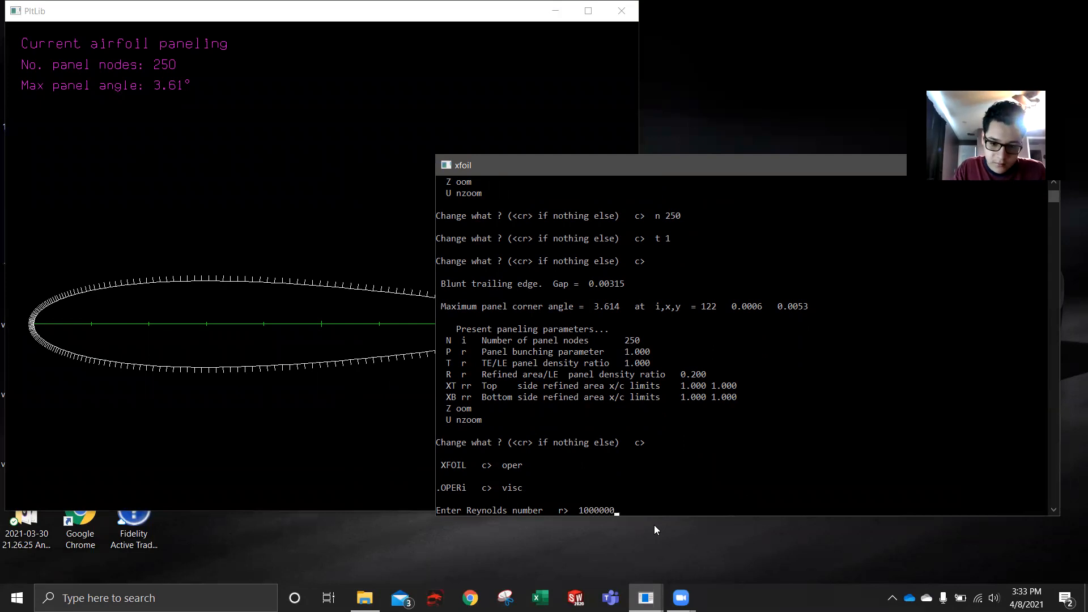
key(Return)
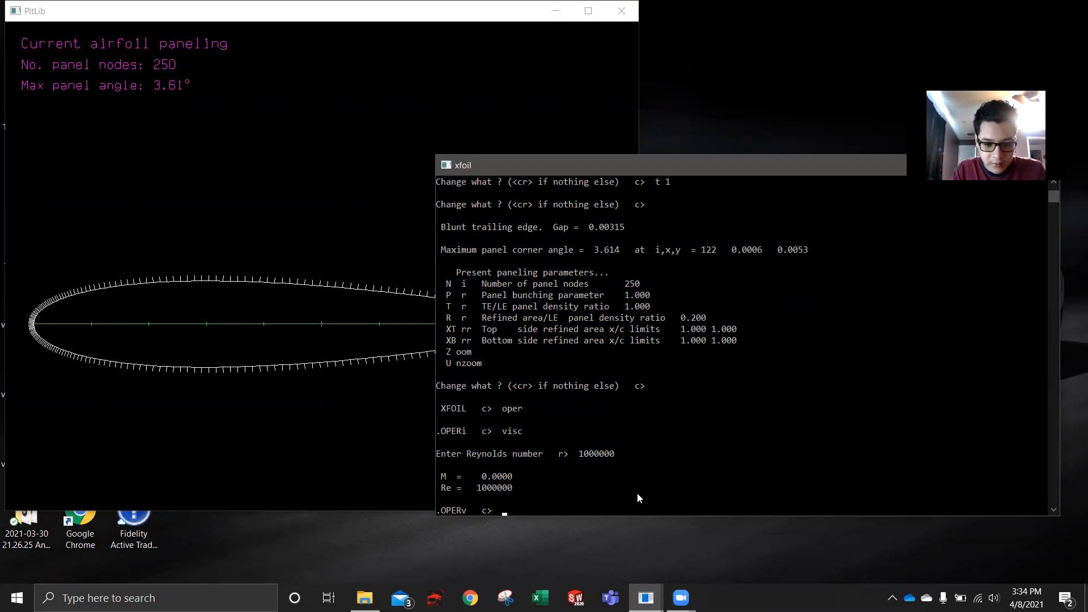
- Run an ASEQ angle-of-attack sweep from -5 to 15 degrees in steps of 1 and view the pressure plot
text(aseq)
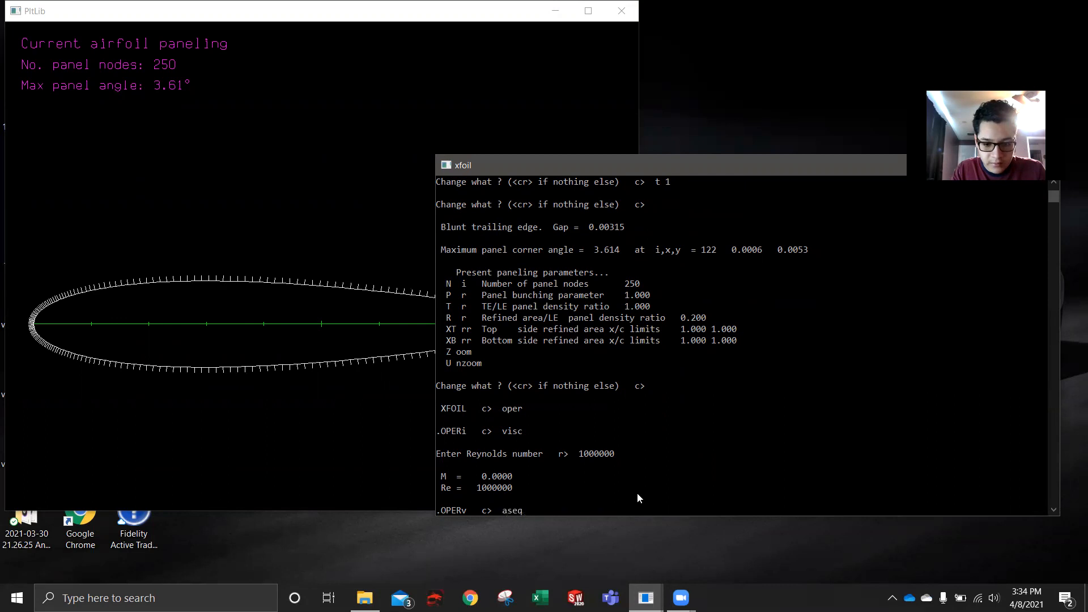
text( -5)
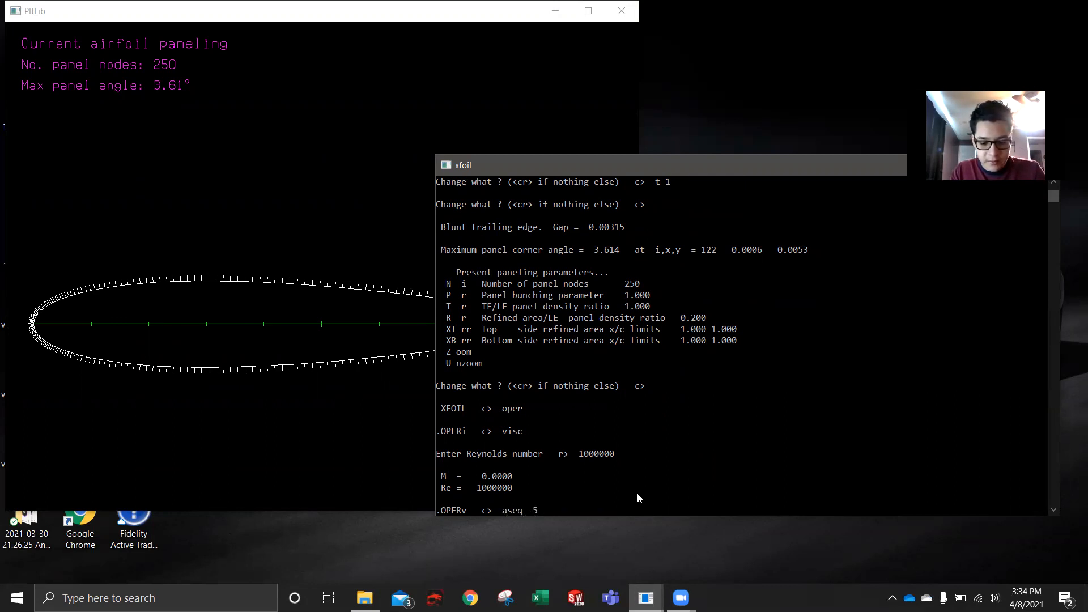
text( 15 1)
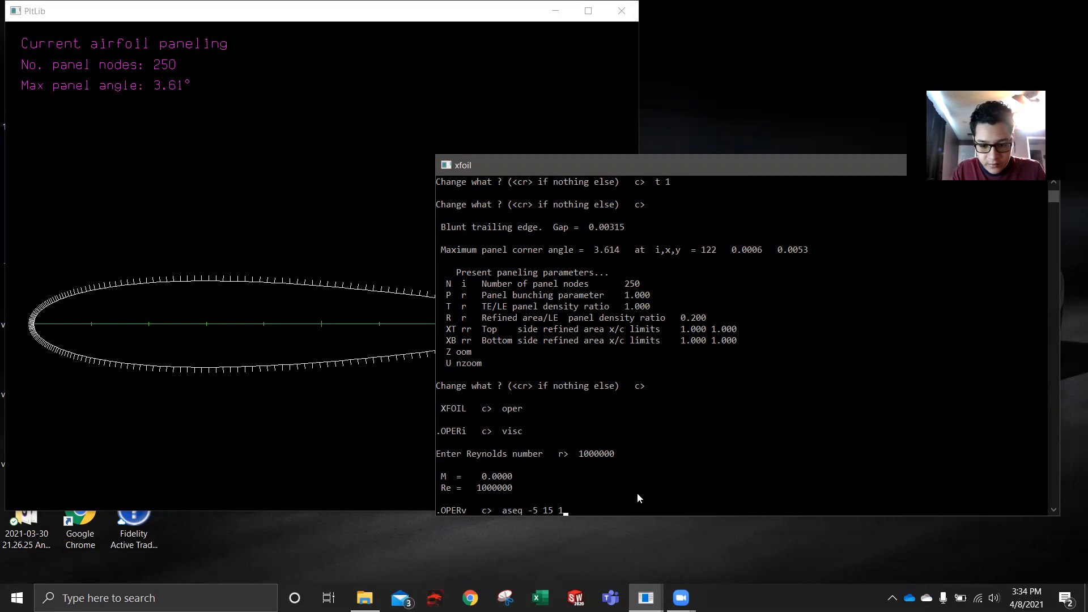
key(Return)
click(231, 224)
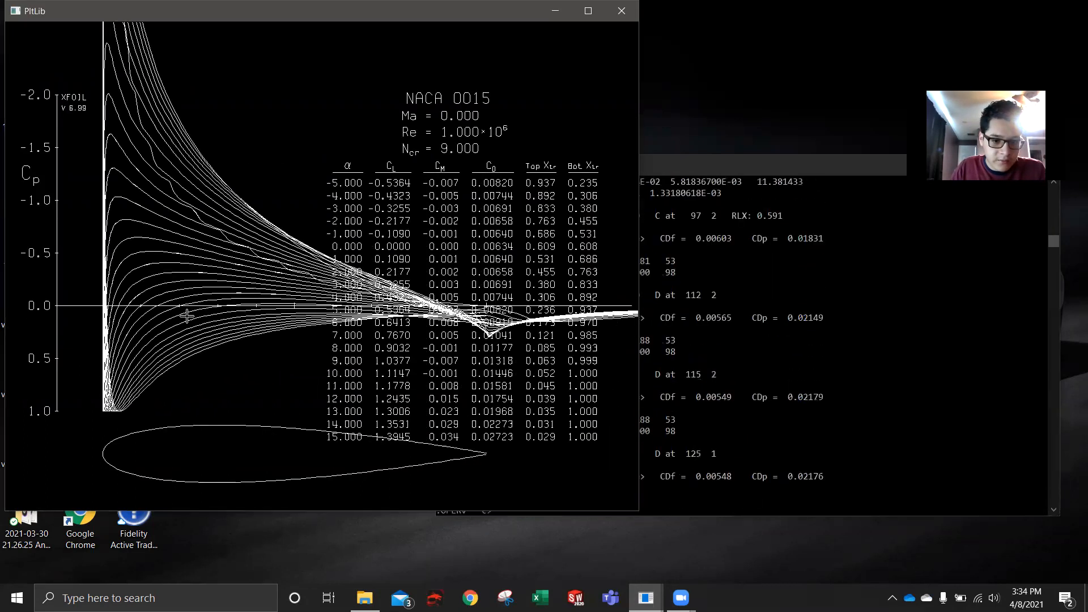
- Enable polar accumulation with PACC, using the save file name "naca 0015" and no dump file
click(831, 491)
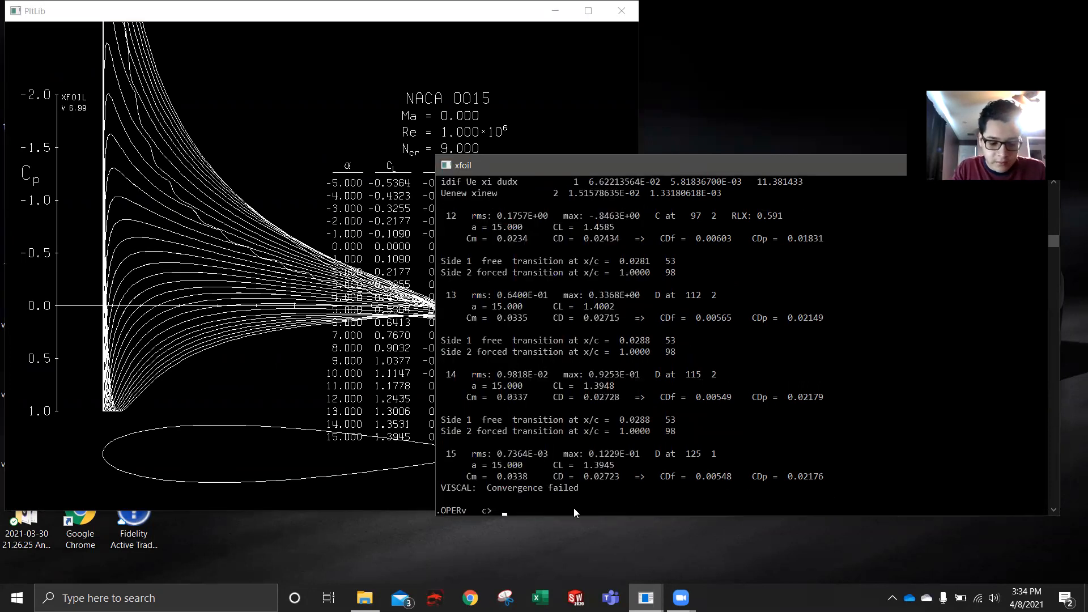
text(pacc)
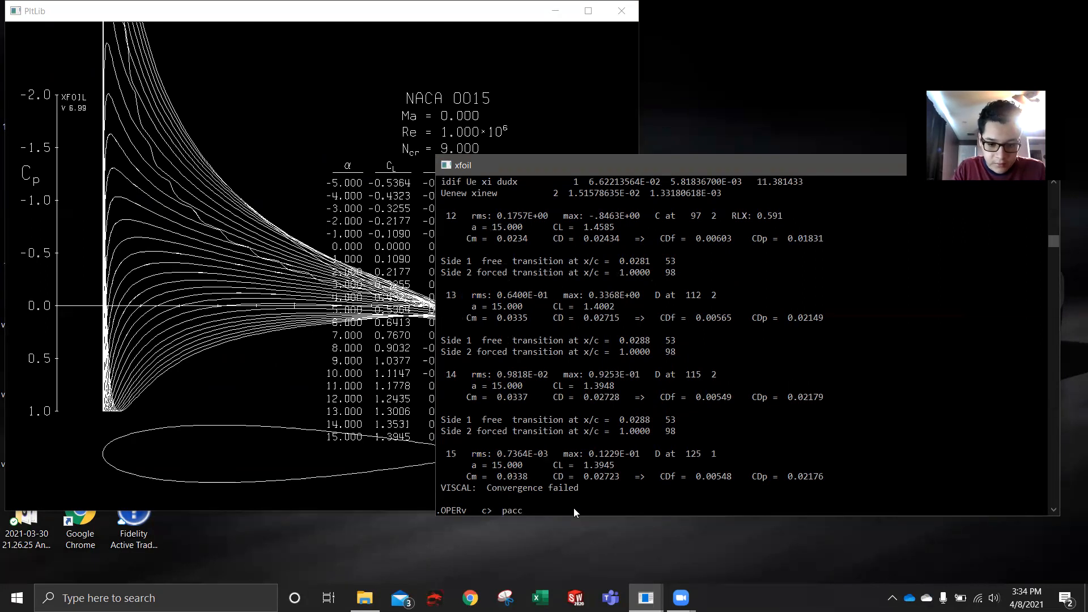
key(Return)
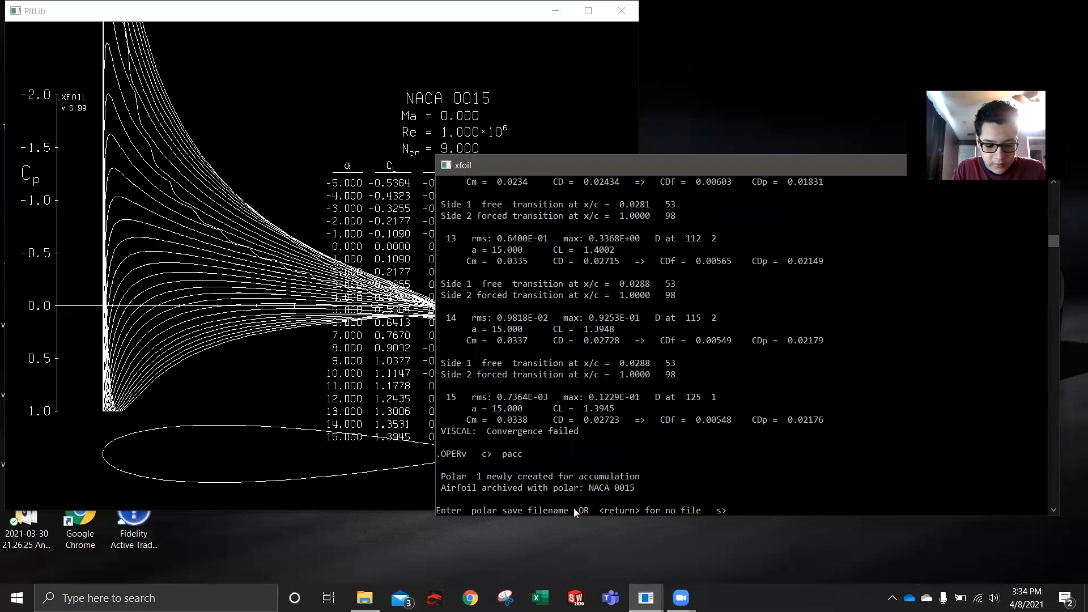
text(naca 0015)
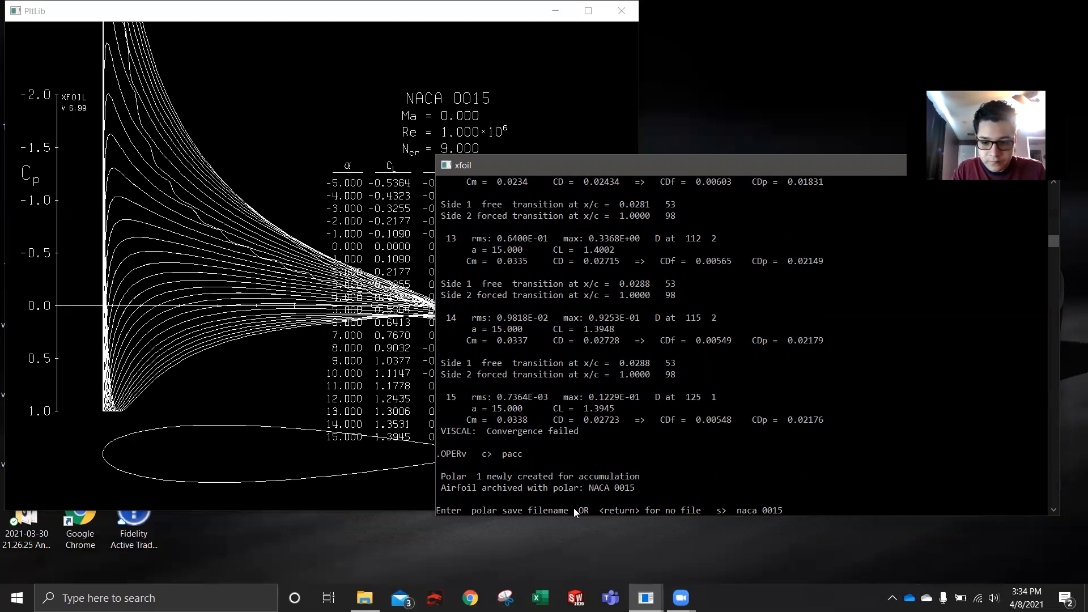
key(Return)
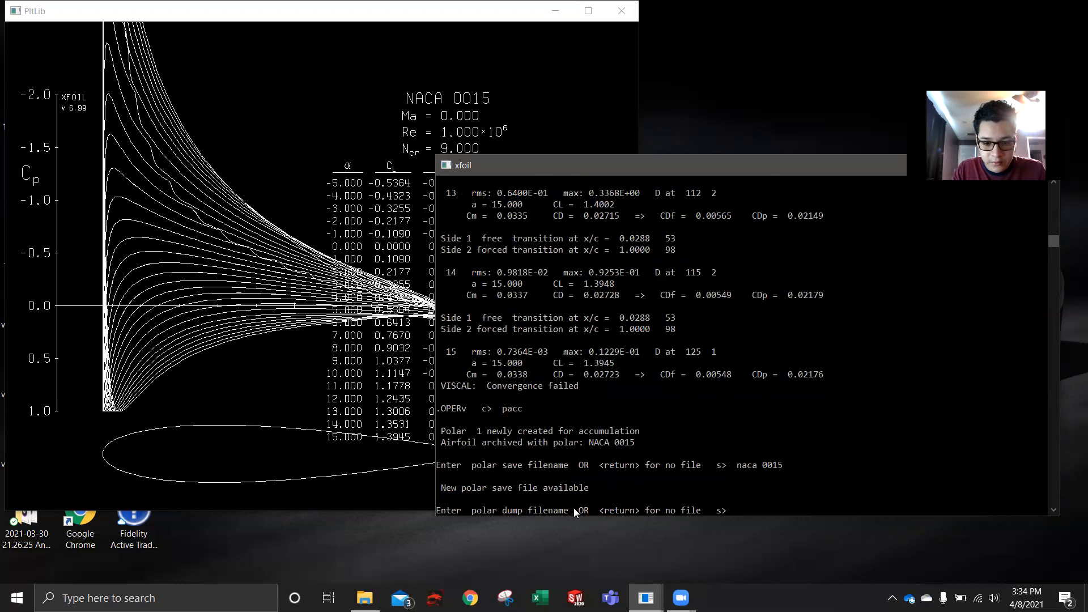
key(Return)
- Rerun the ASEQ sweep from -5 to 15 degrees in steps of 1 to accumulate the polar data
text(aseq -5 15)
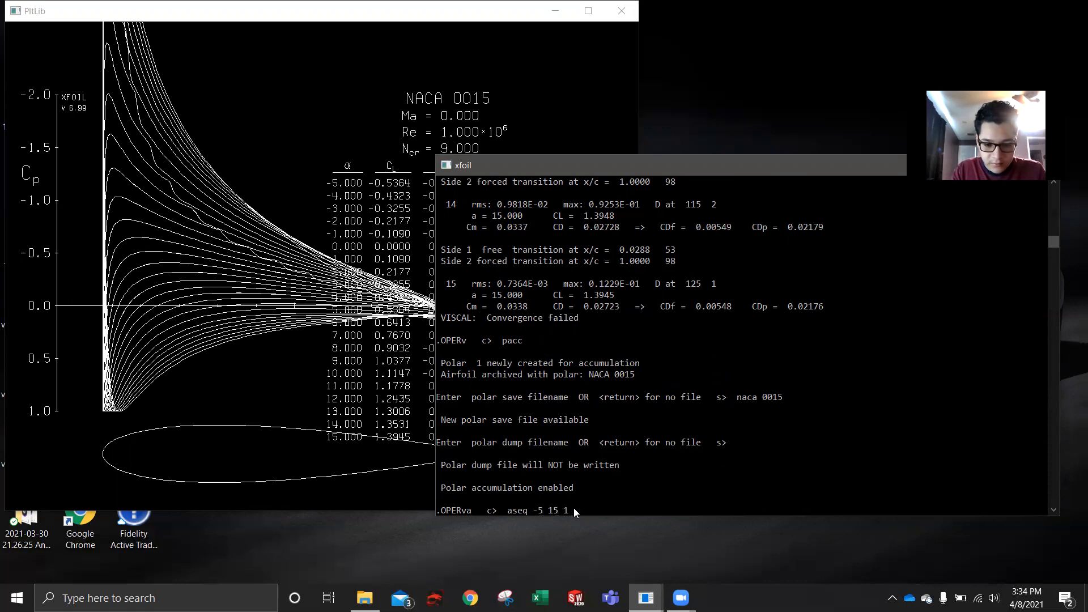
text(1)
key(Return)
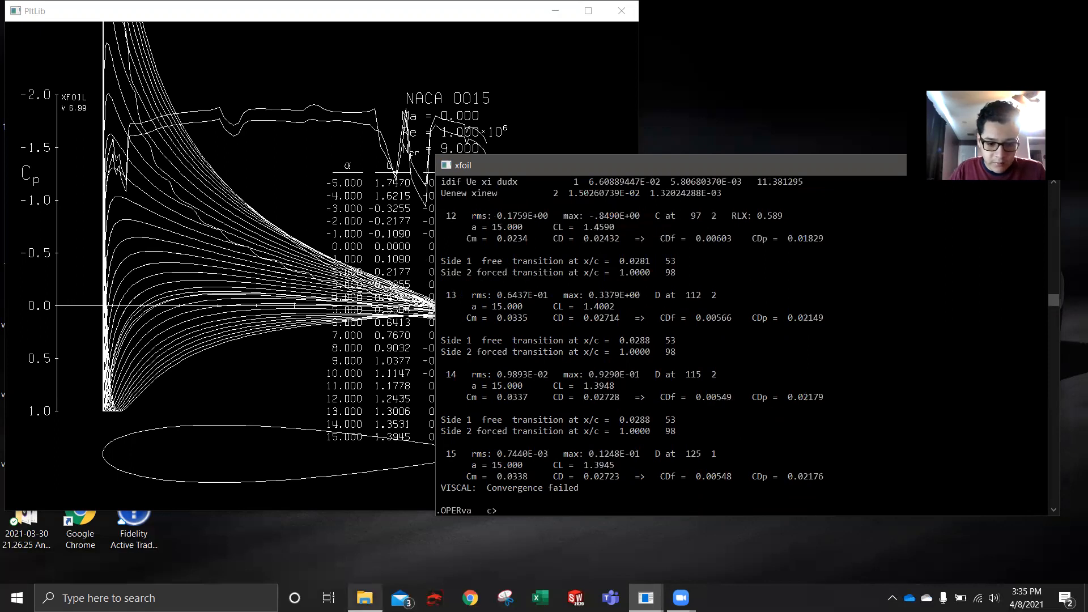
- Open the "naca 0015" polar file from the XFoil Project 1 folder in Notepad, review the polar table and close it
click(364, 598)
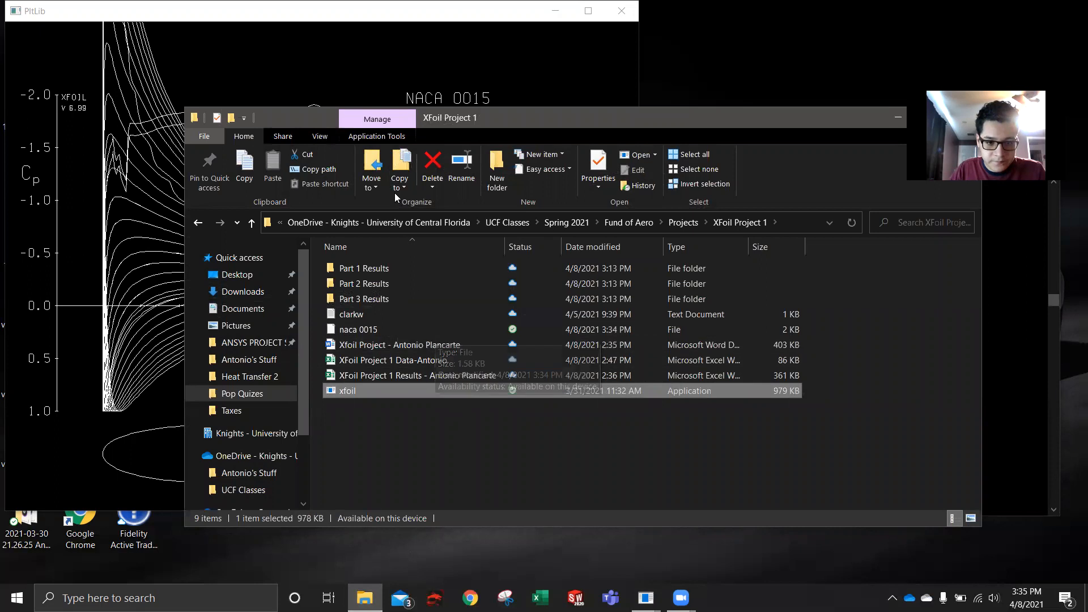
click(1032, 273)
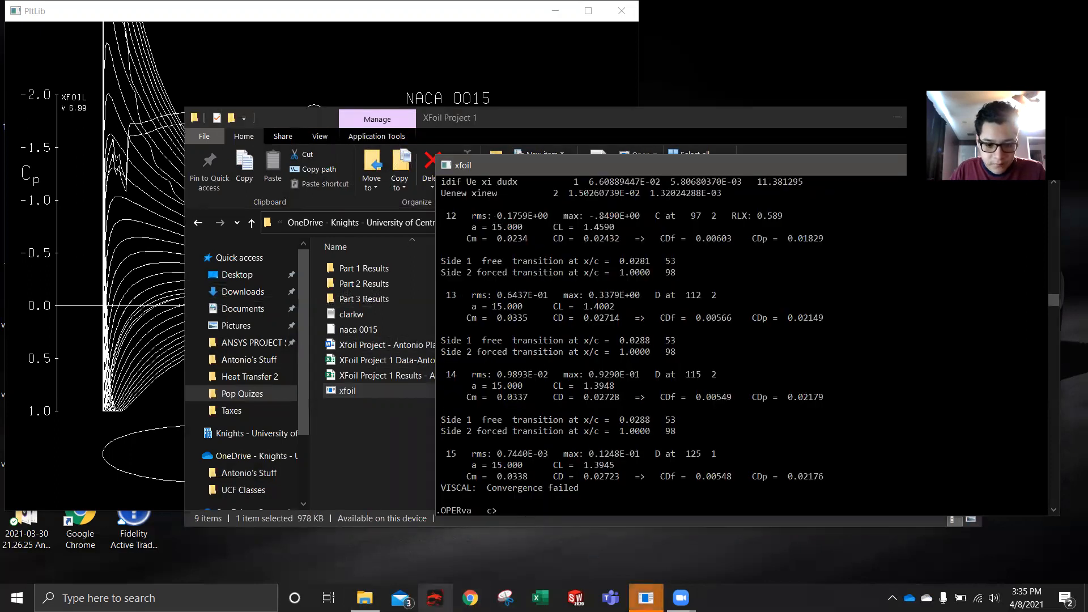
click(365, 598)
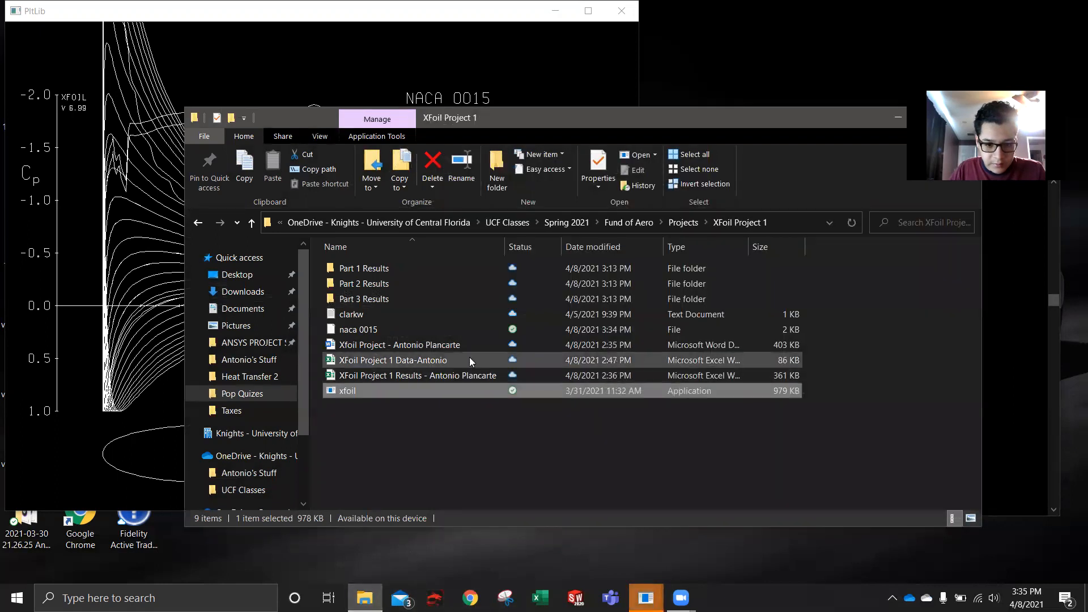
double_click(462, 334)
double_click(451, 241)
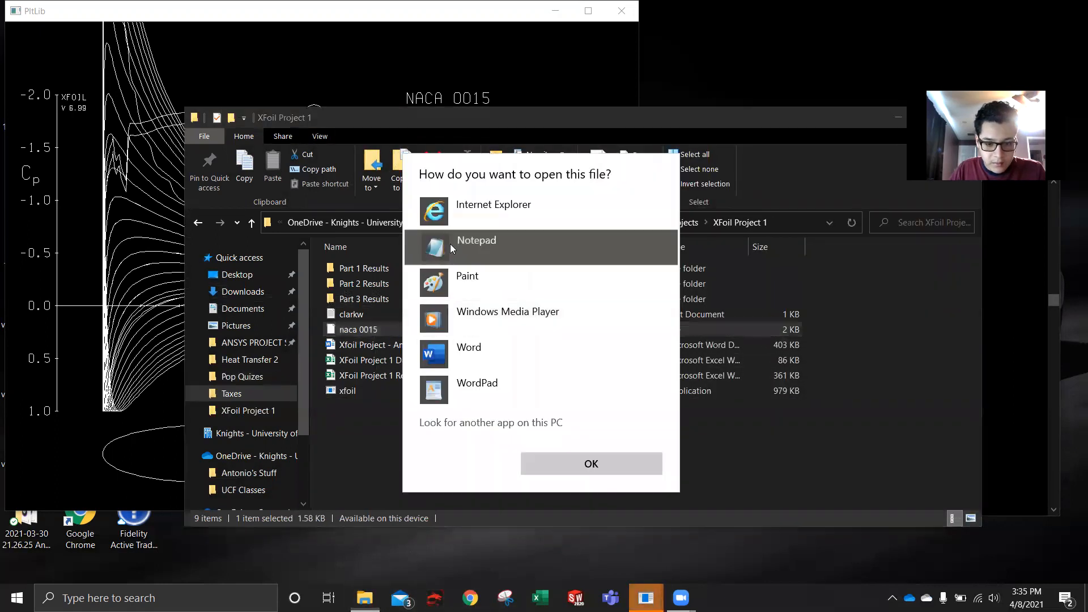
scroll(113, 269, down, 1)
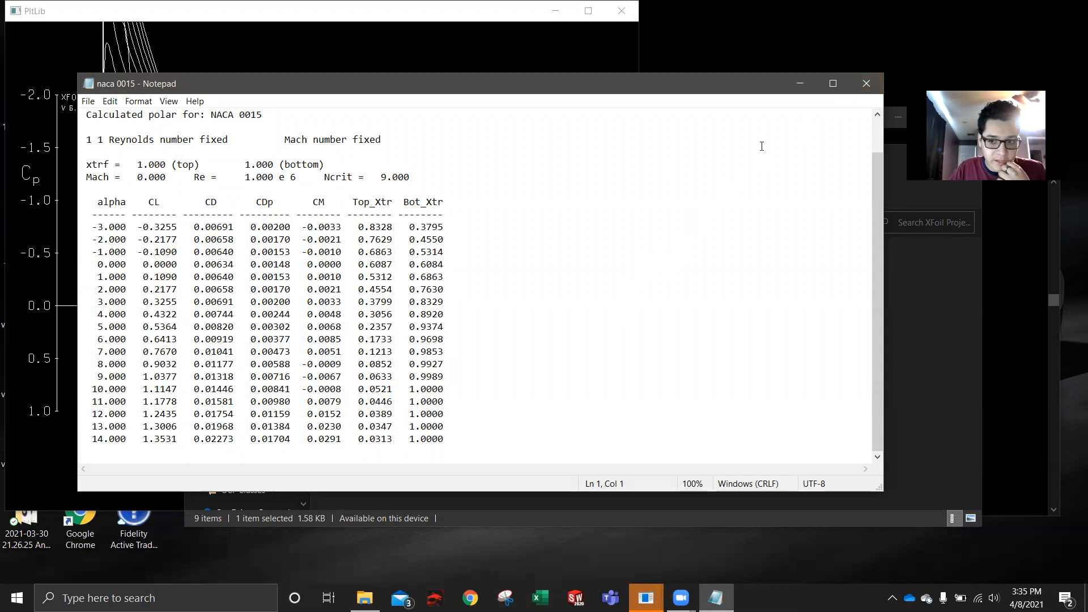
click(862, 91)
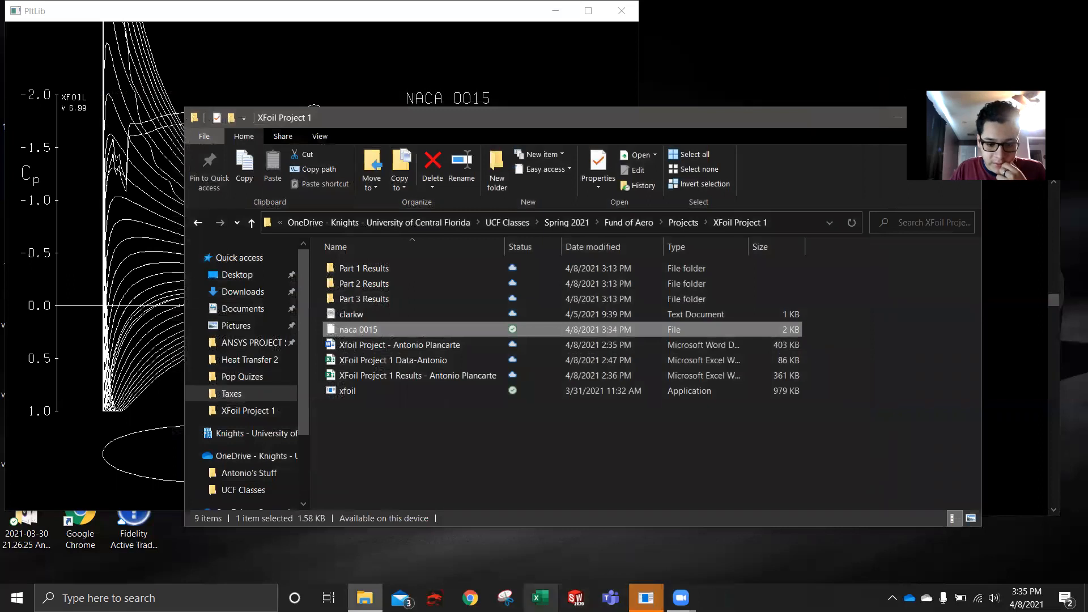
- Switch to Excel and browse for a file in UCF Classes > Spring 2021 > Fund of Aero > Projects > XFoil Project 1
click(542, 596)
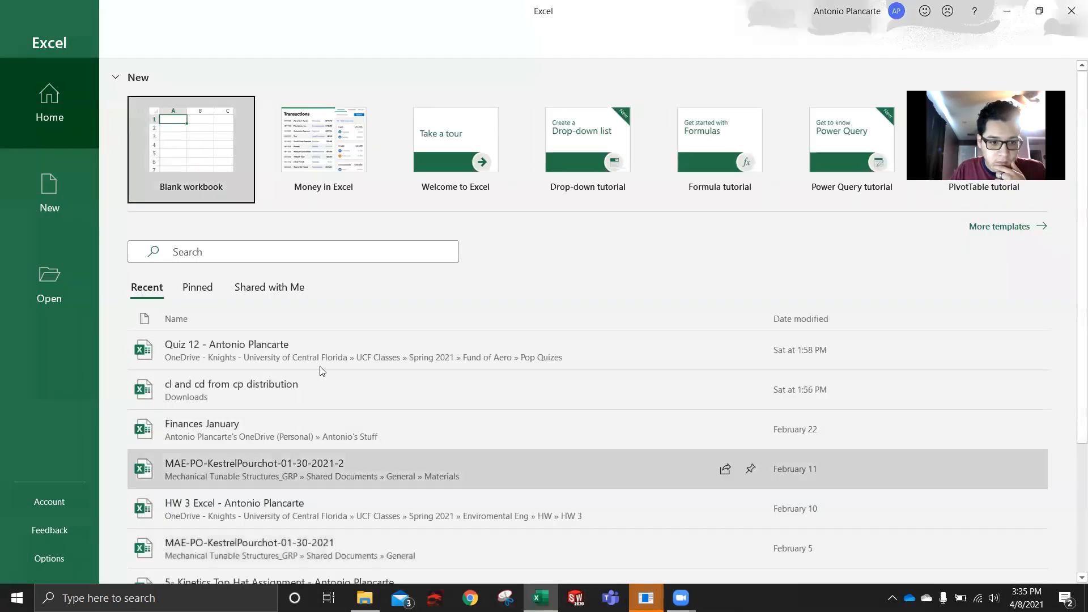
click(27, 268)
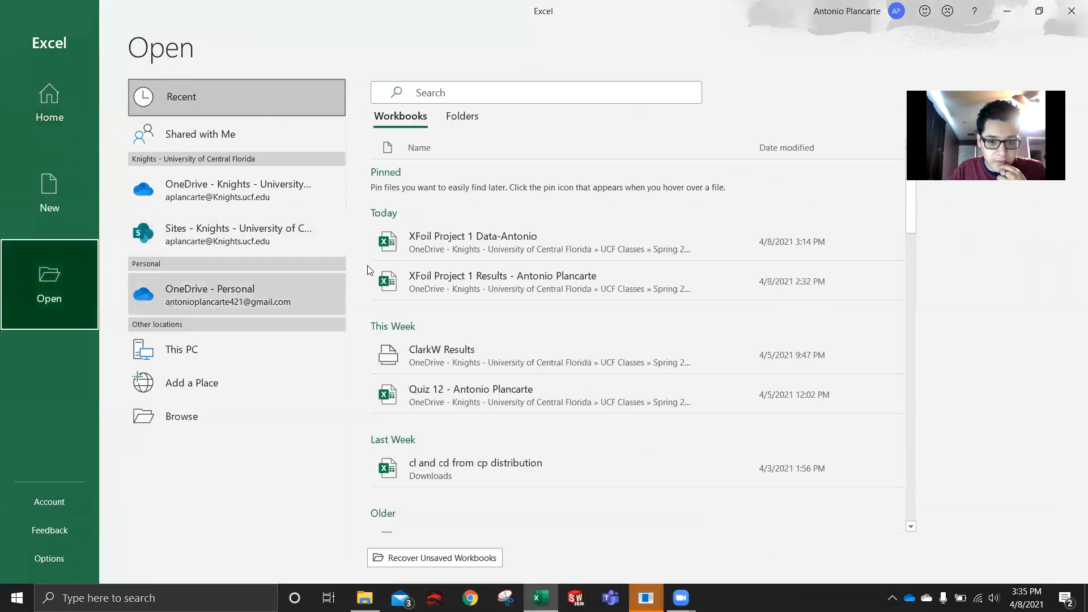
click(185, 411)
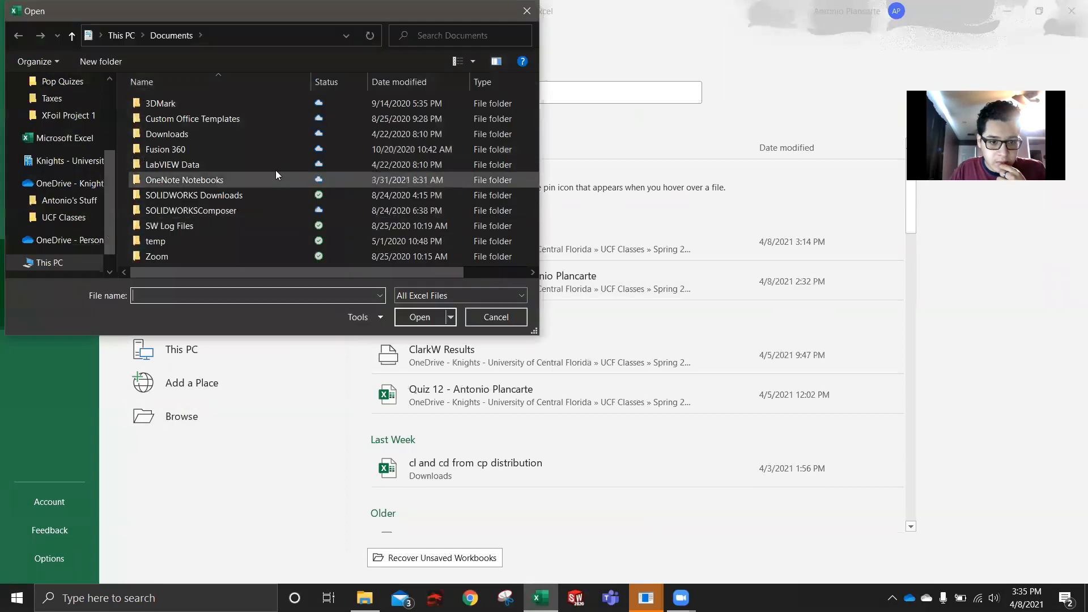
click(71, 217)
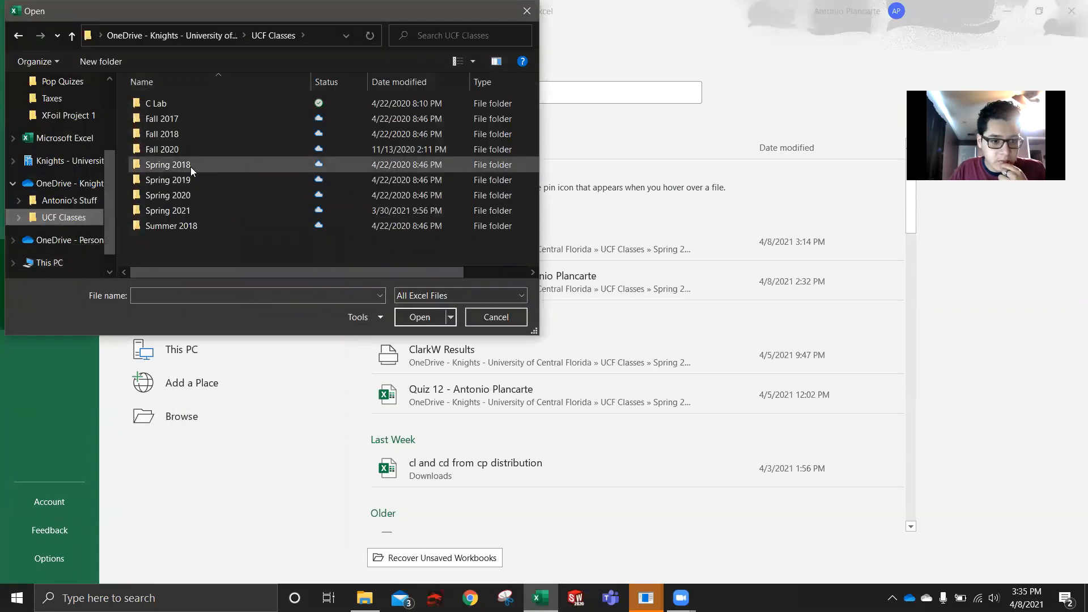
double_click(186, 208)
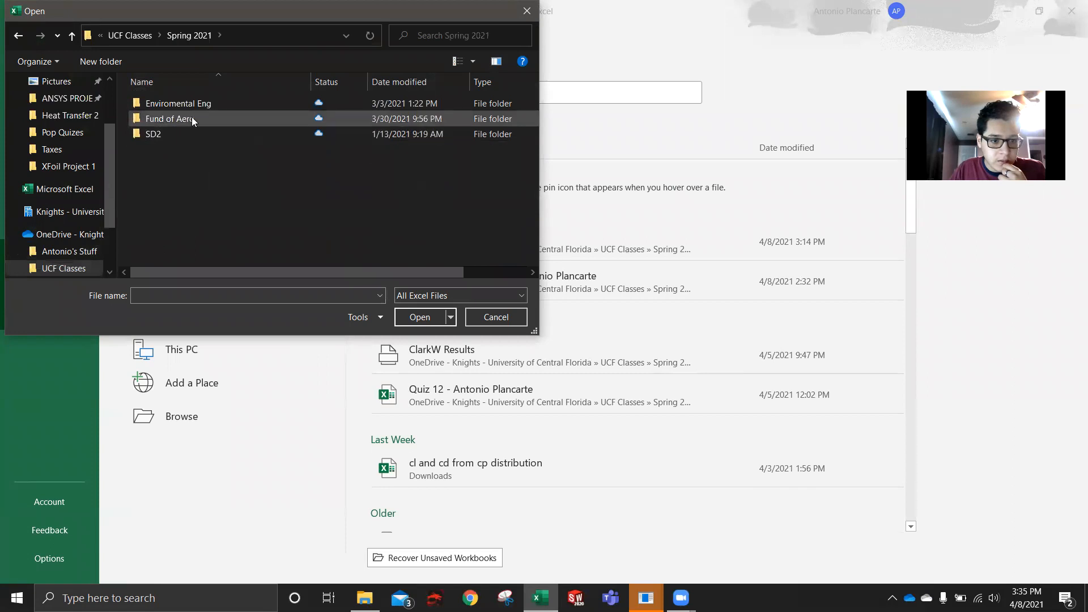
double_click(192, 117)
double_click(192, 119)
double_click(189, 135)
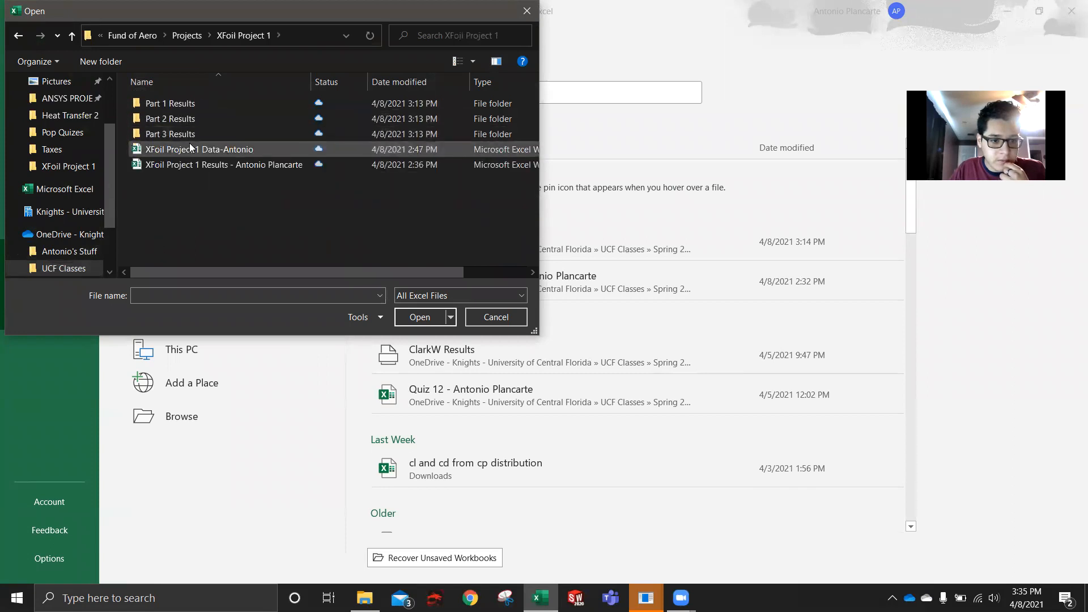
- List all file types and open the "naca 0015" file despite the format mismatch
click(454, 296)
click(448, 310)
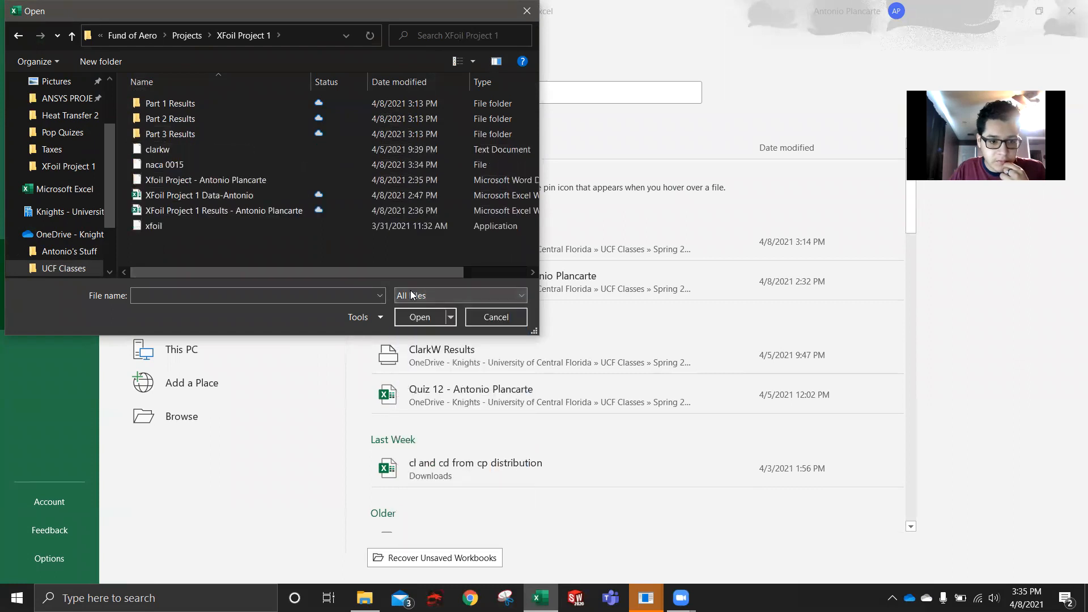
click(198, 165)
double_click(199, 167)
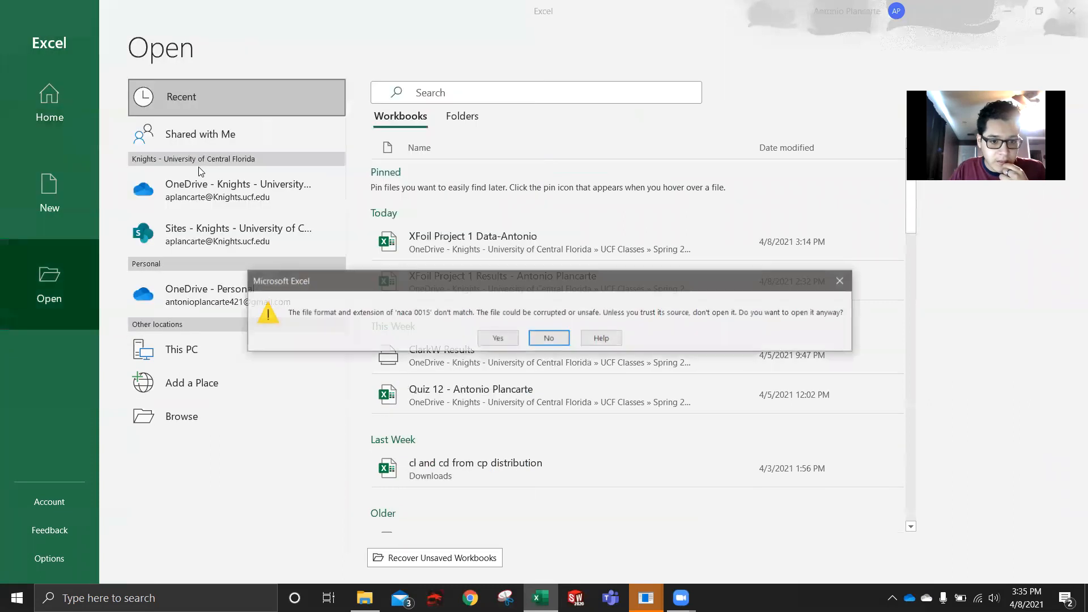
click(483, 339)
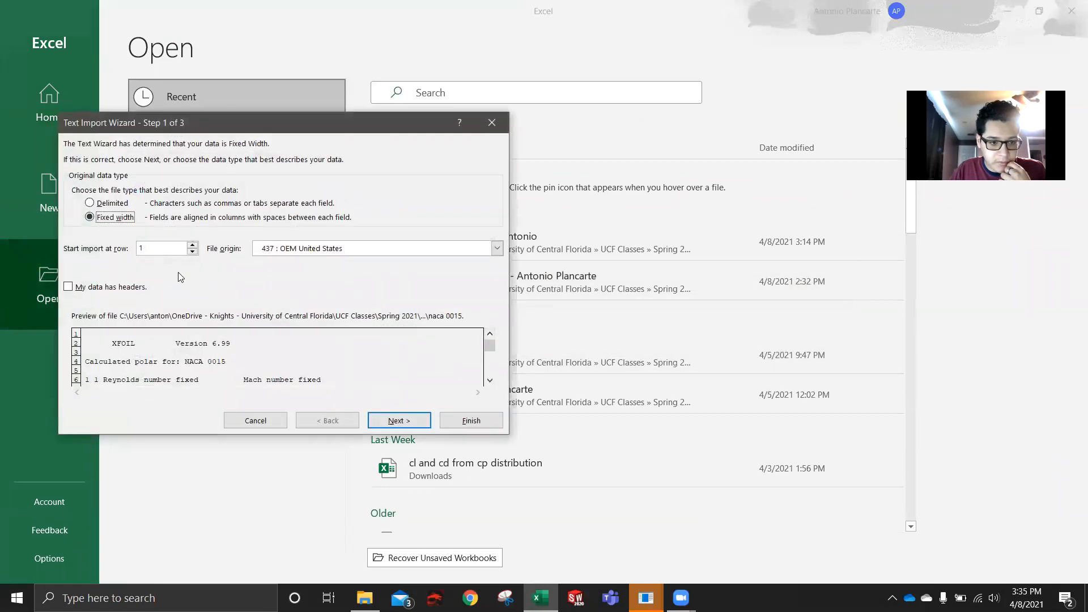
- Complete the text import with fixed-width columns and General data format, and look over the imported polar data
click(379, 421)
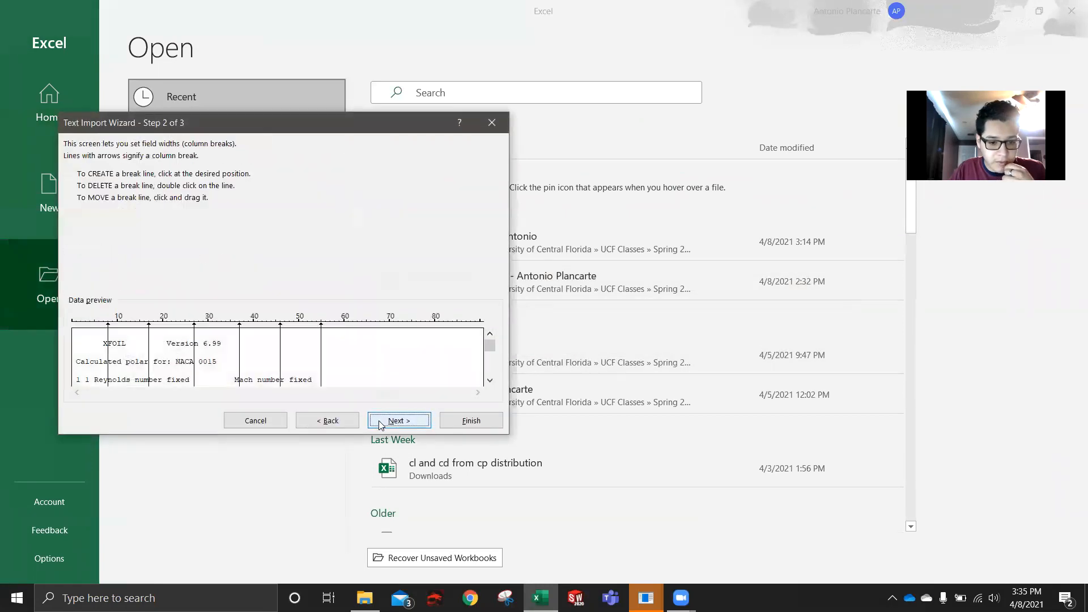
click(379, 420)
click(449, 424)
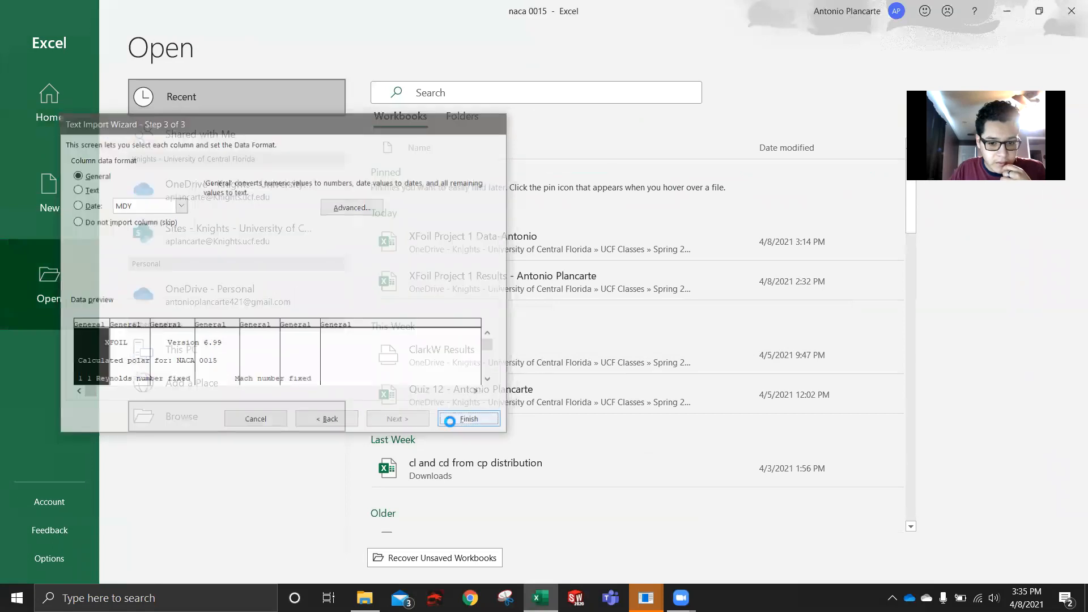
scroll(234, 355, down, 5)
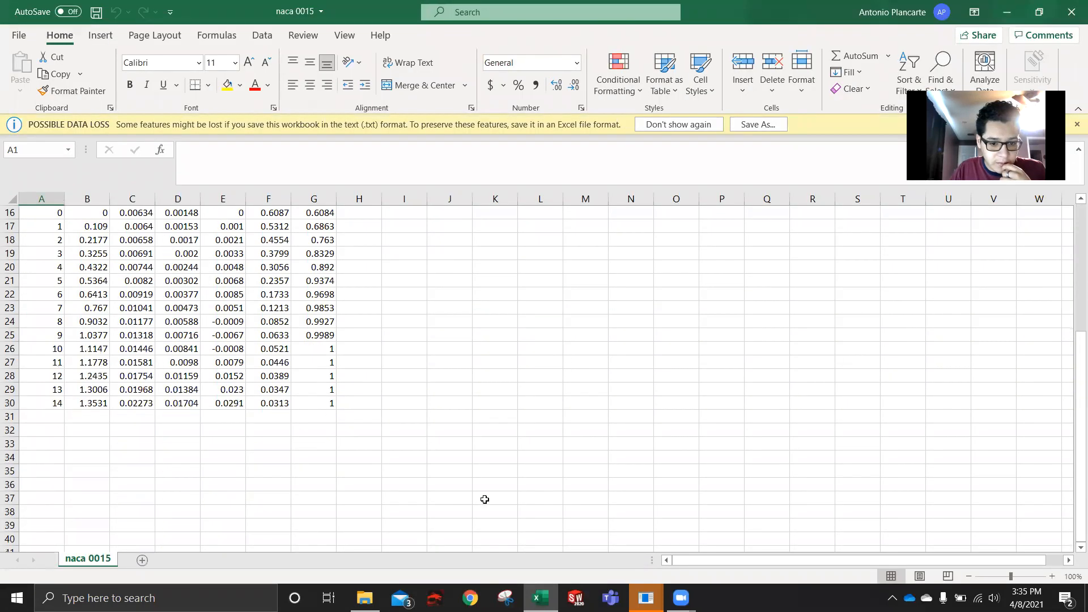
scroll(484, 496, up, 4)
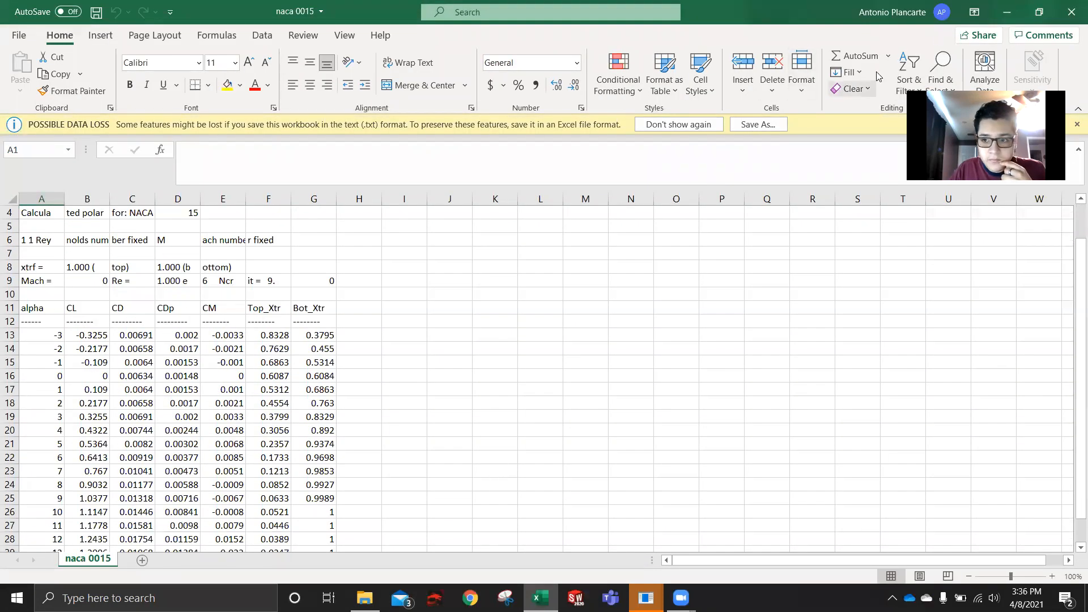
- Minimize the workbook and close the XFOIL session used for the NACA 0015 analysis
click(998, 12)
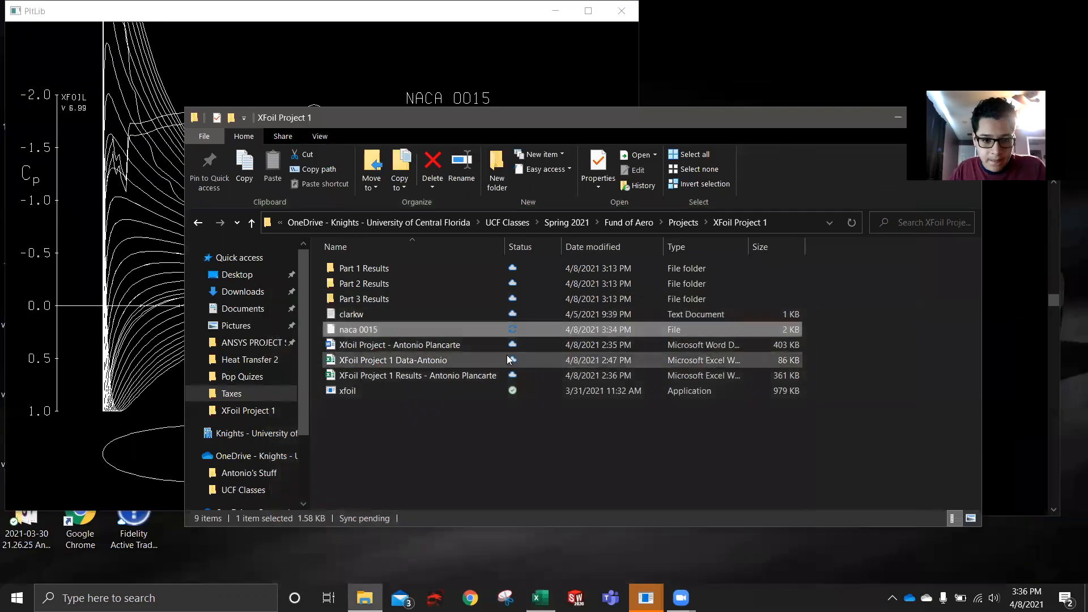
click(394, 83)
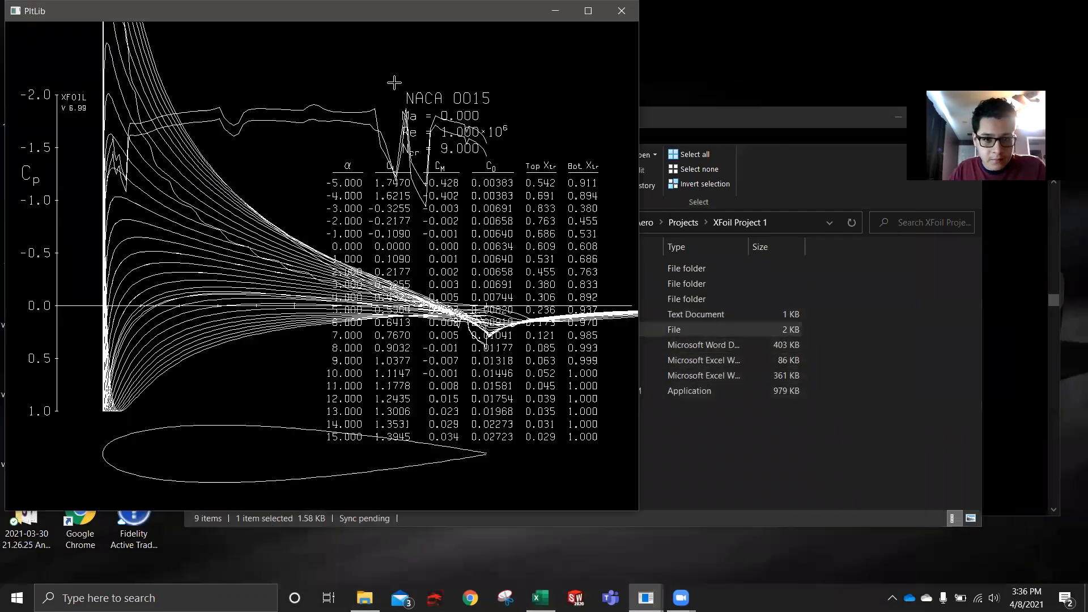
click(991, 396)
click(996, 40)
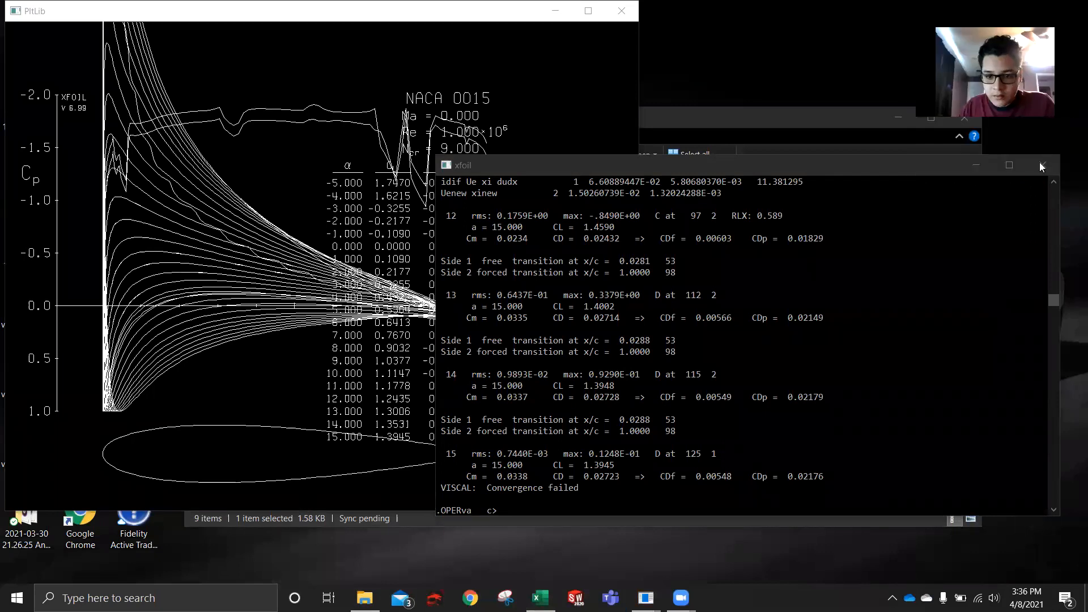
click(1042, 165)
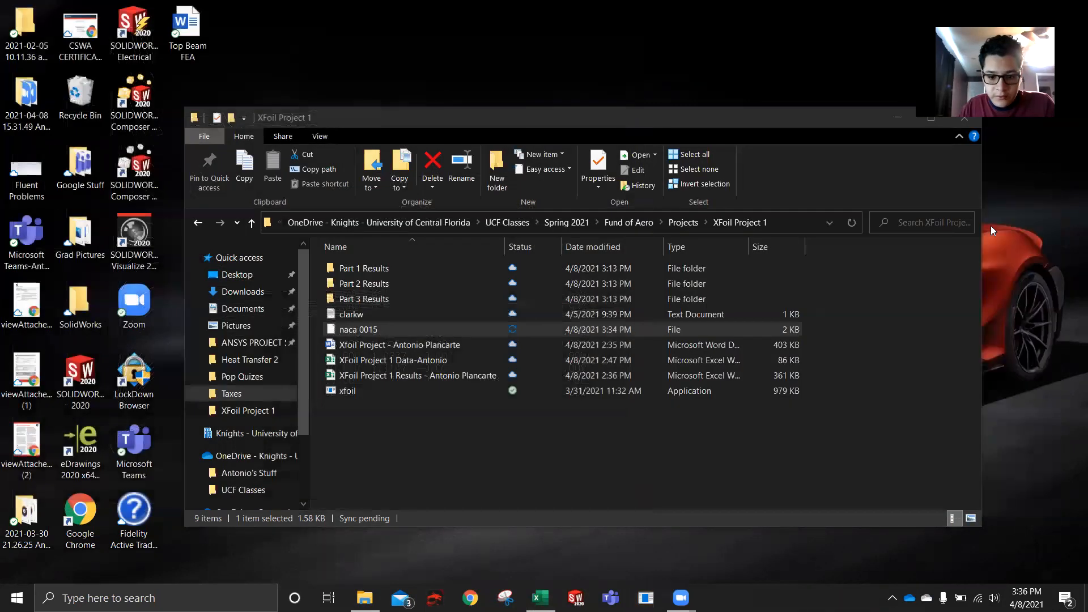
- Switch to the unused XFOIL window, load the NACA 2415 airfoil and panel it with PANE
click(646, 598)
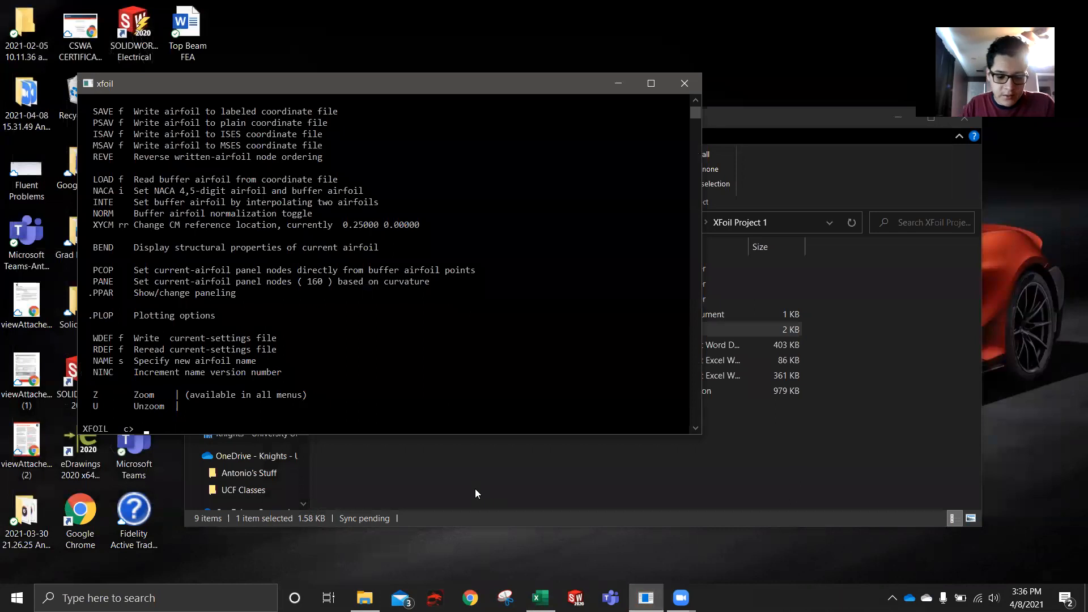
text(naca )
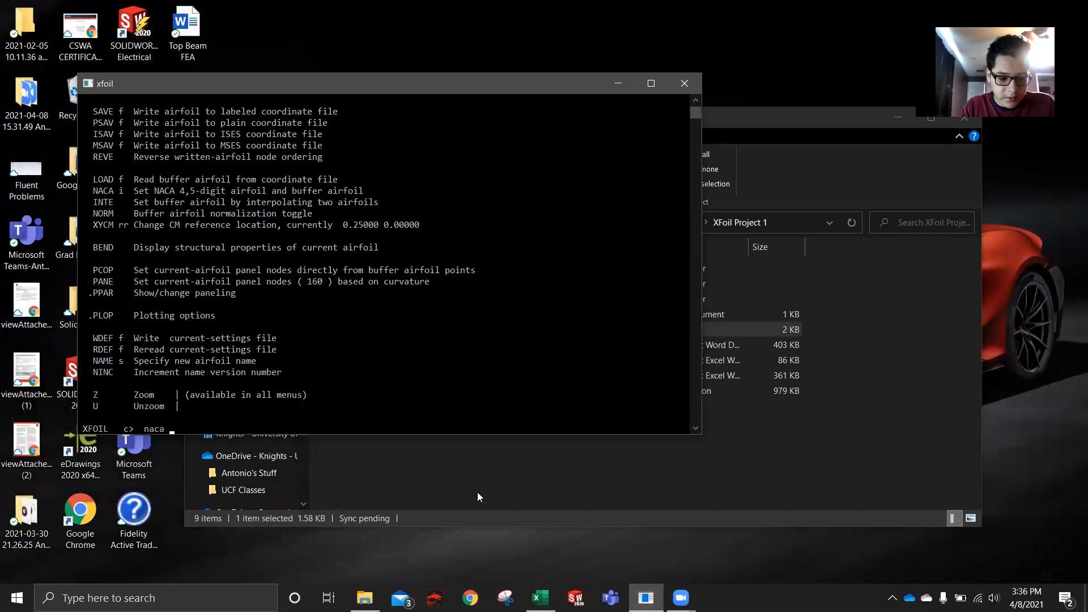
text(2415)
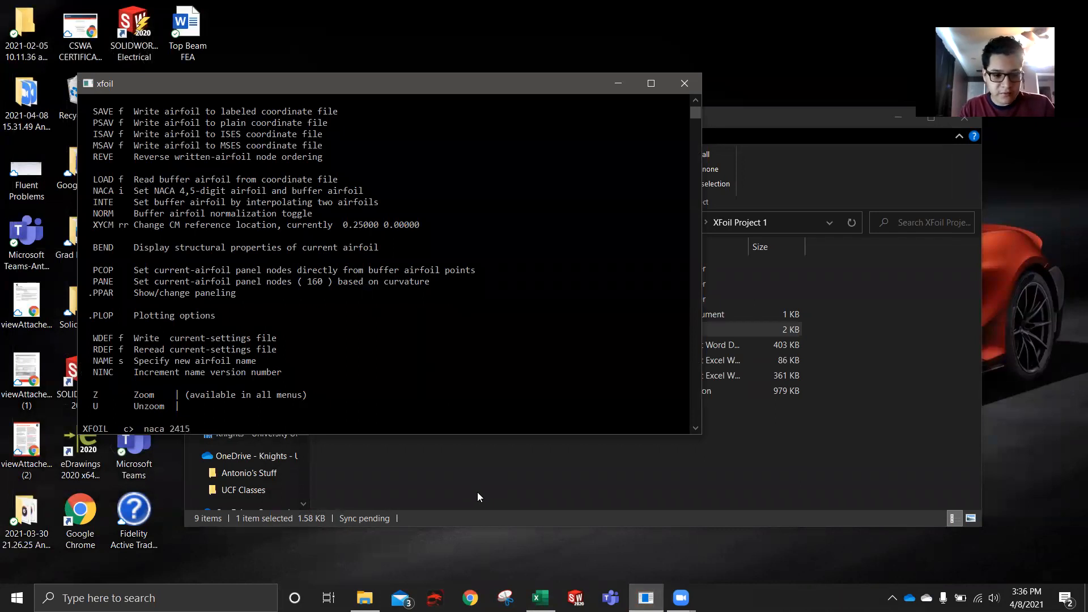
key(Return)
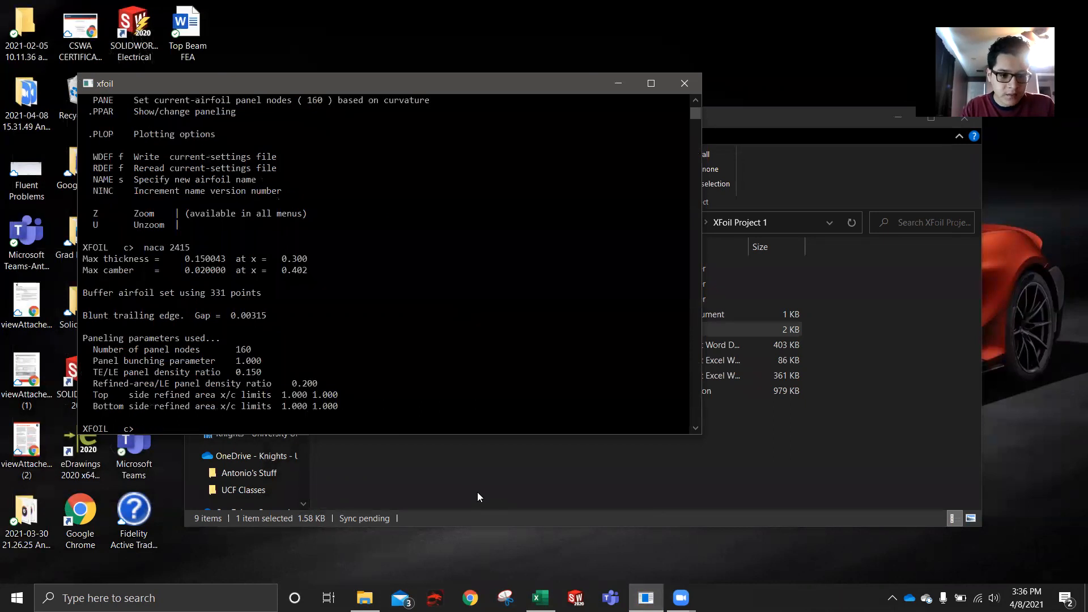
text(pane)
key(Return)
- Open the paneling parameters with PPAR and move the console window away from the airfoil plot
text(p)
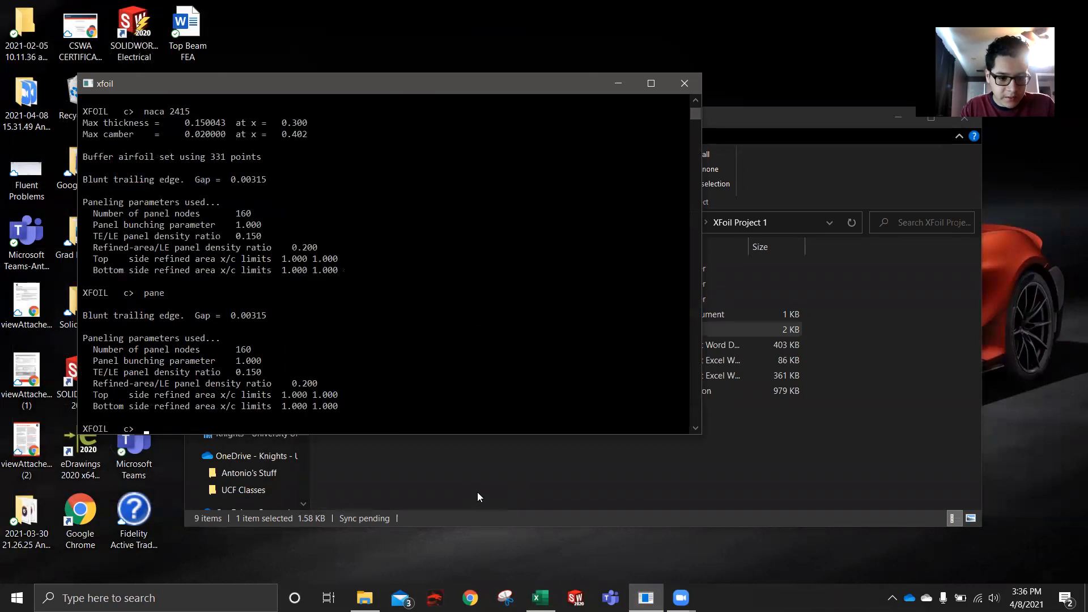
text(pa)
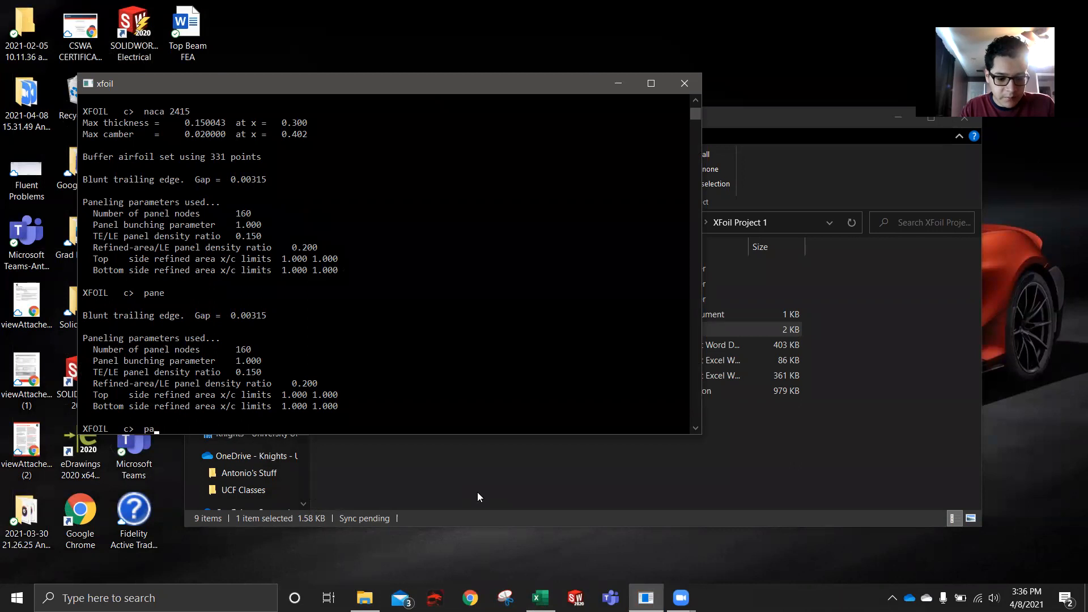
text(r)
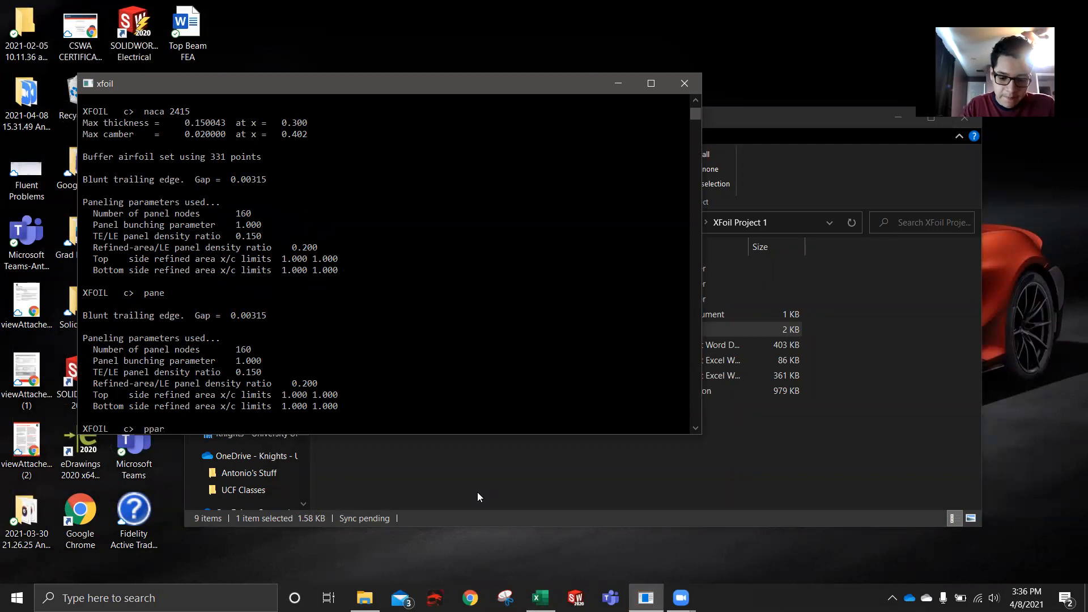
key(Return)
click(664, 119)
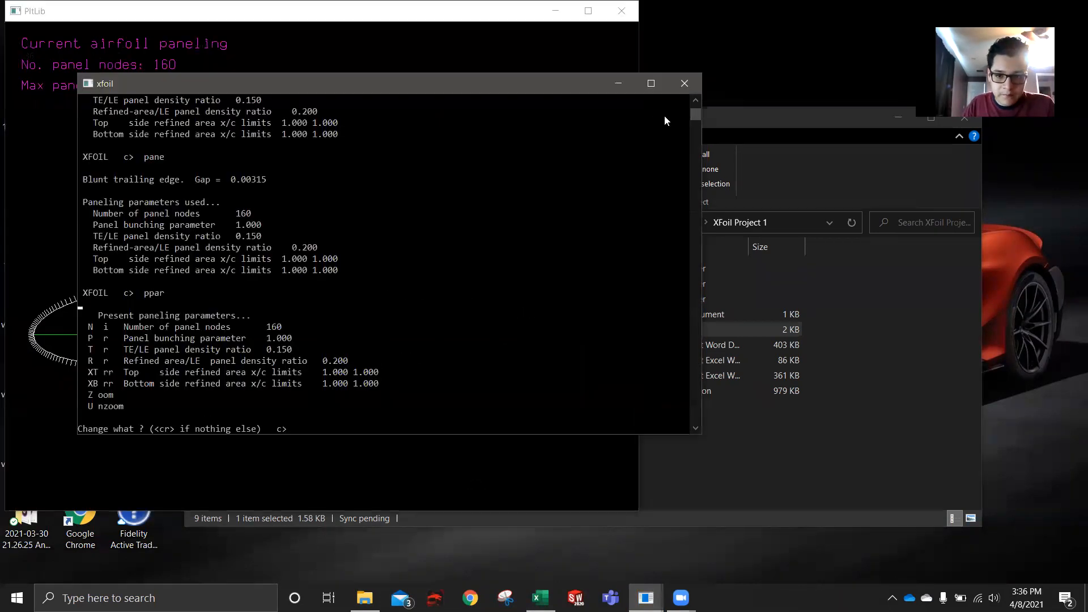
drag(545, 84, 869, 140)
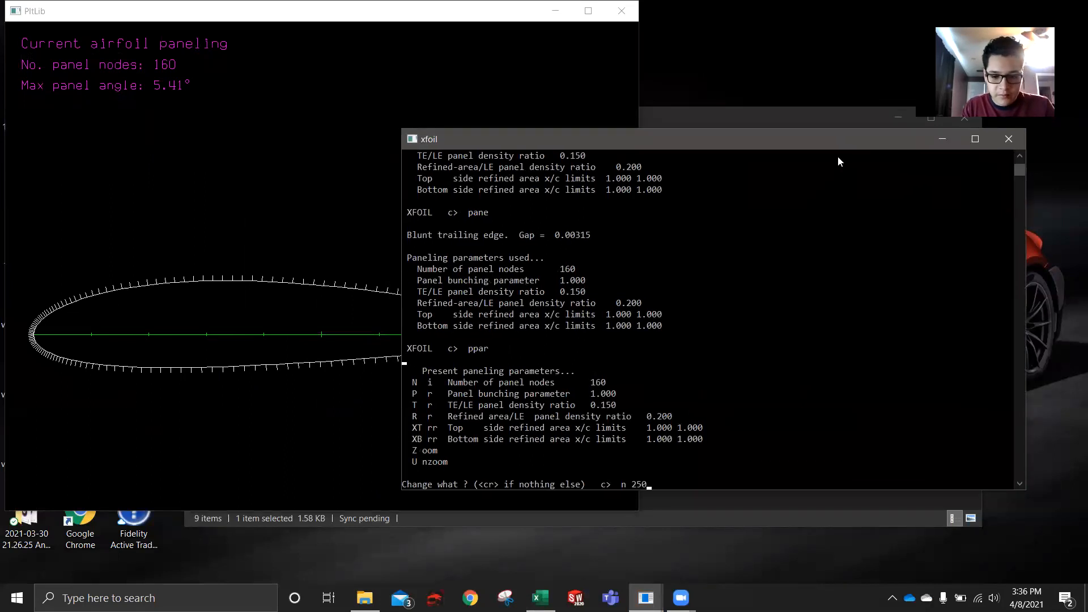
- Set the number of panel nodes to 250 and the TE/LE panel density ratio to 1, and apply the new paneling
text(n 250)
key(Return)
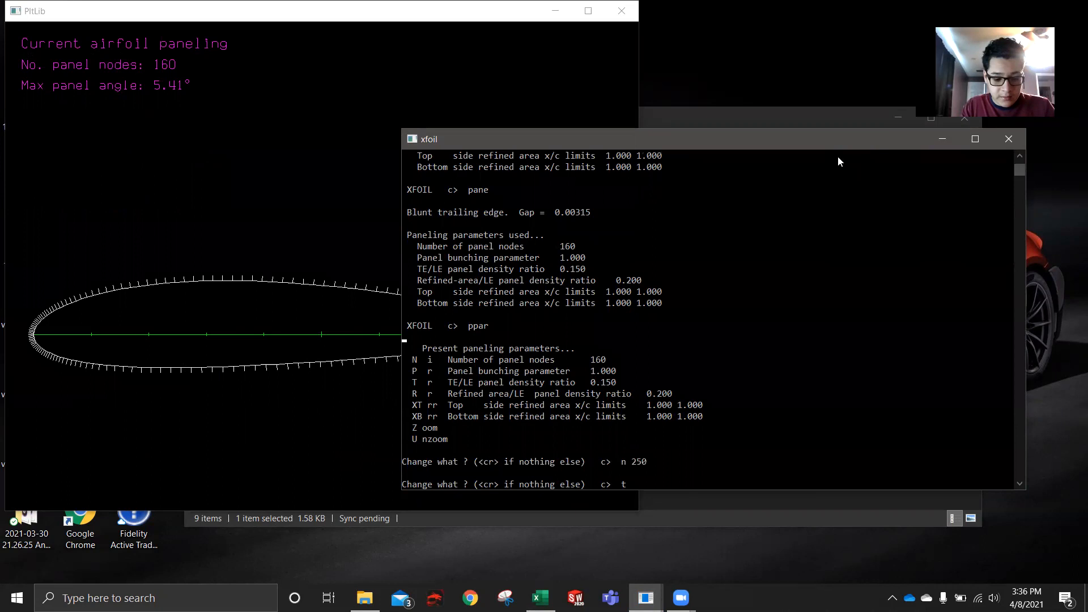
text(t 1)
key(Return)
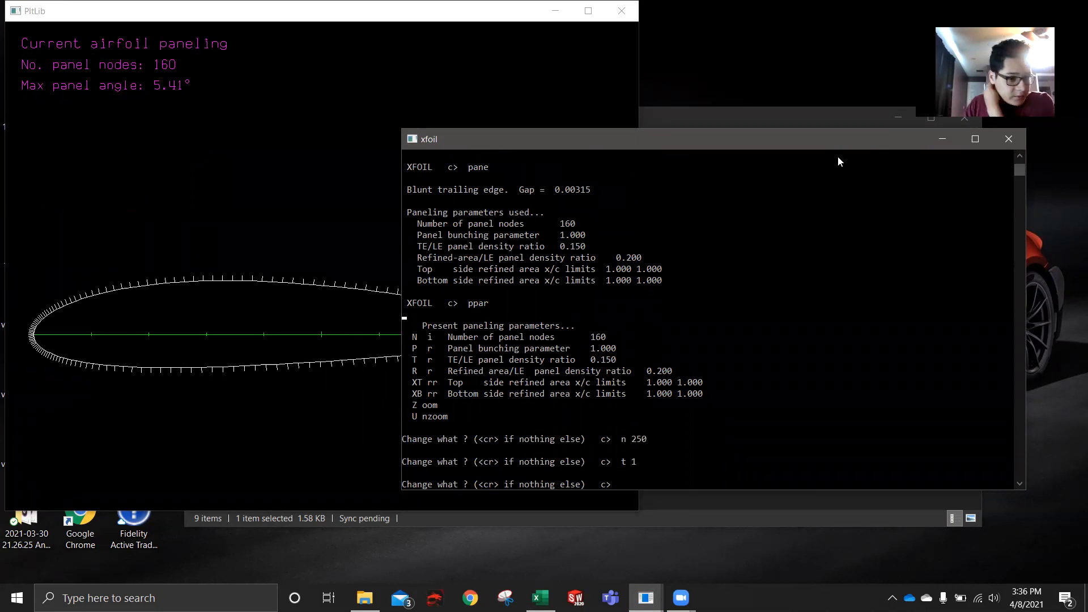
key(Return)
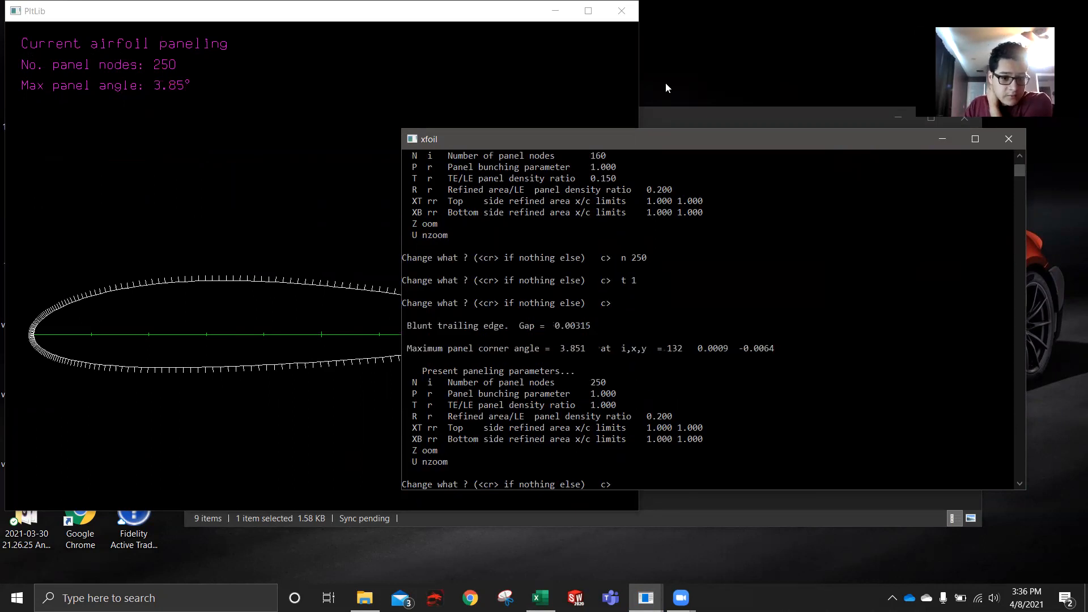
- Check the NACA 2415 paneling plot, then leave the paneling parameters and return to the main XFOIL prompt
click(595, 77)
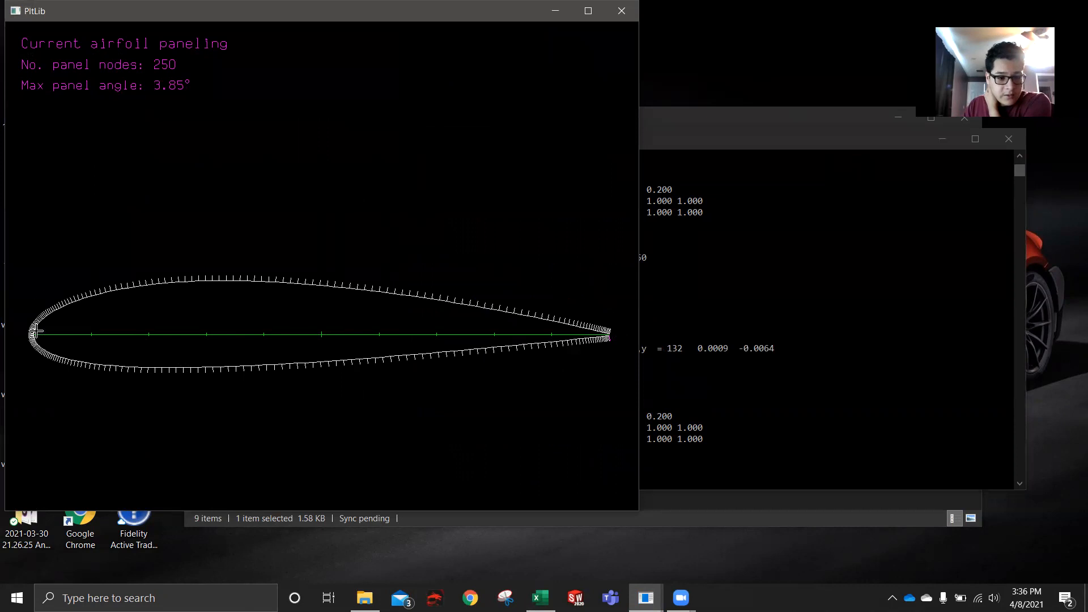
click(719, 440)
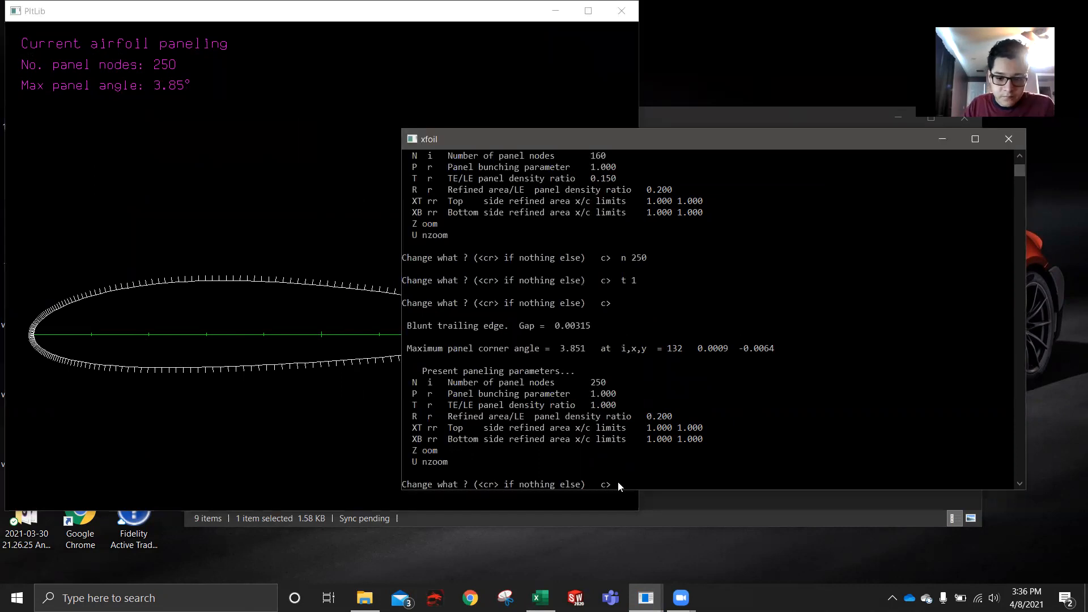
key(Return)
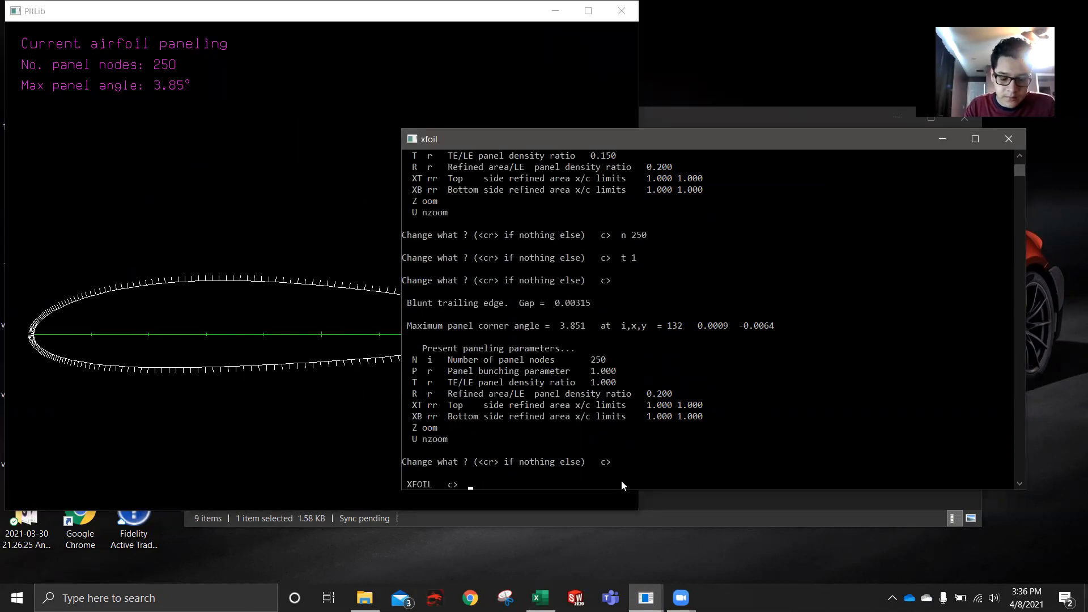
- Enter OPER mode and turn on viscous analysis with VISC at a Reynolds number of 1000000
text(oper)
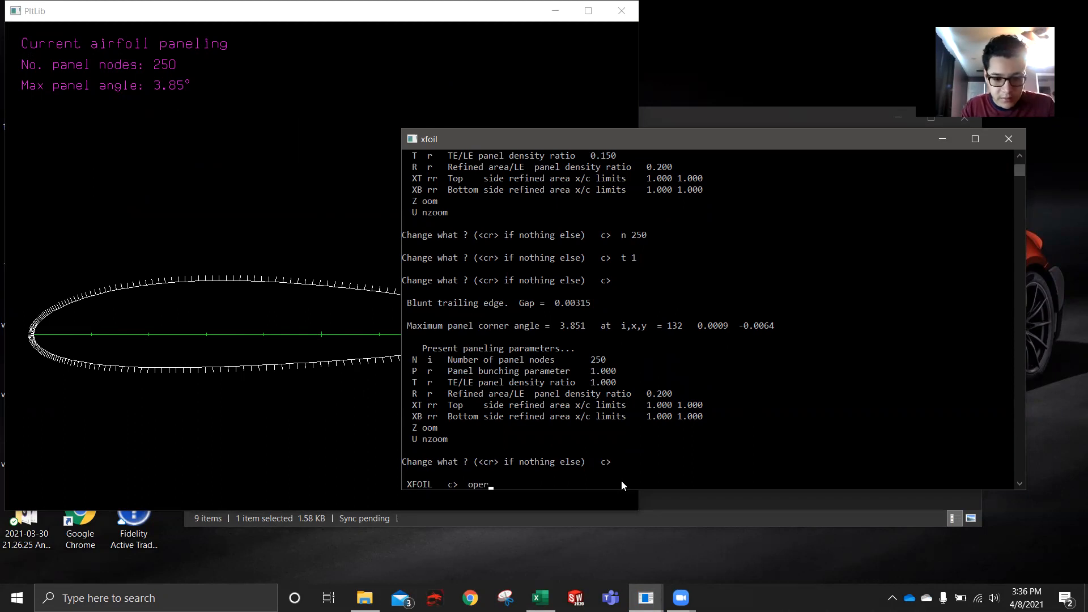
key(Return)
text(visc)
key(Return)
text(10000)
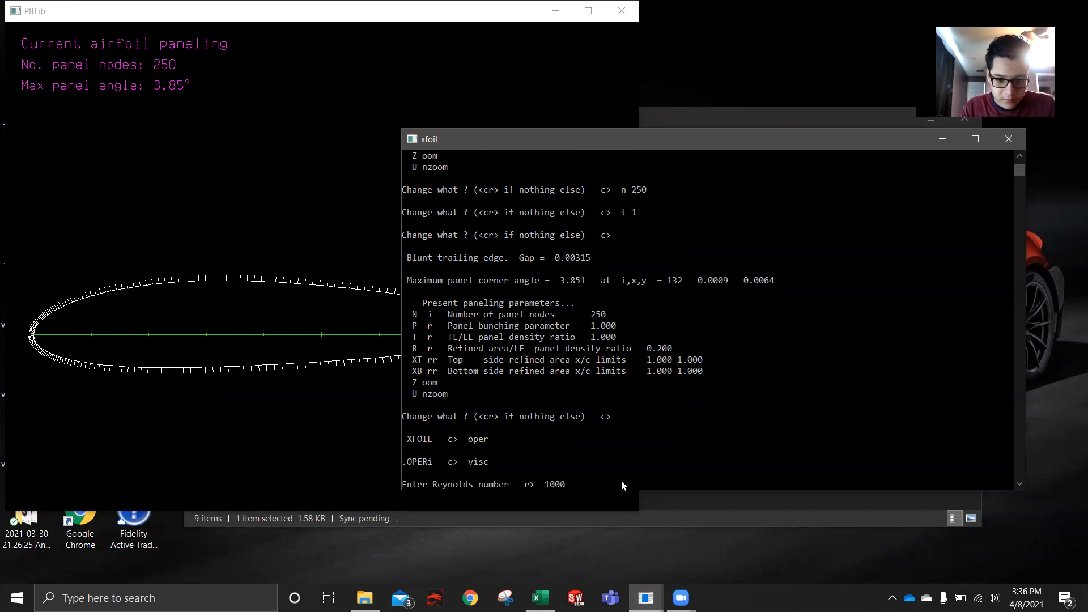
text(00)
key(Return)
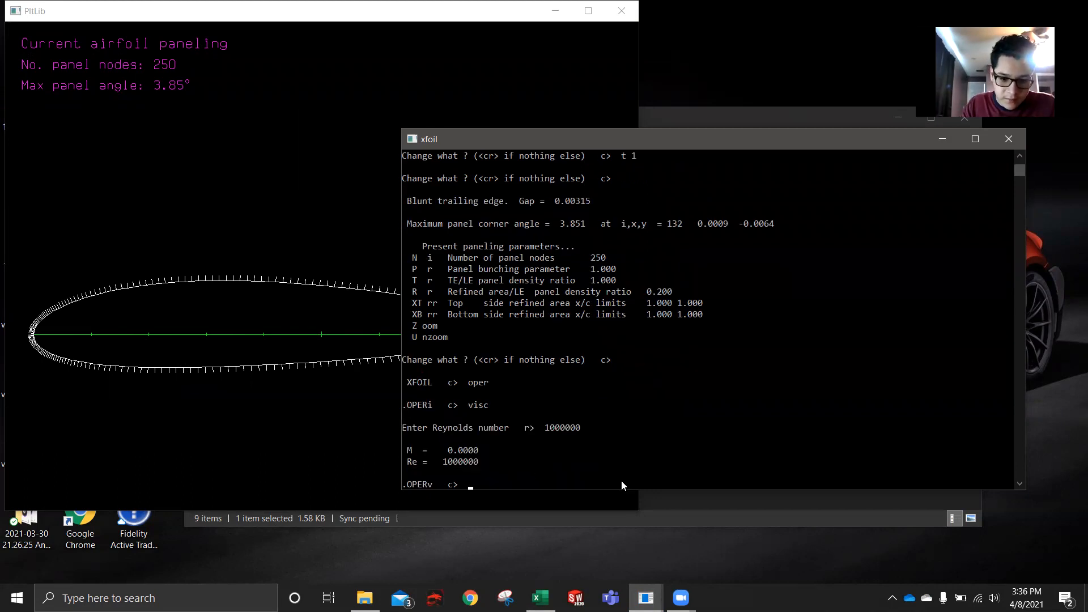
- Enable polar accumulation with PACC, saving to a file named "naca 2415" and writing no dump file
text(pa)
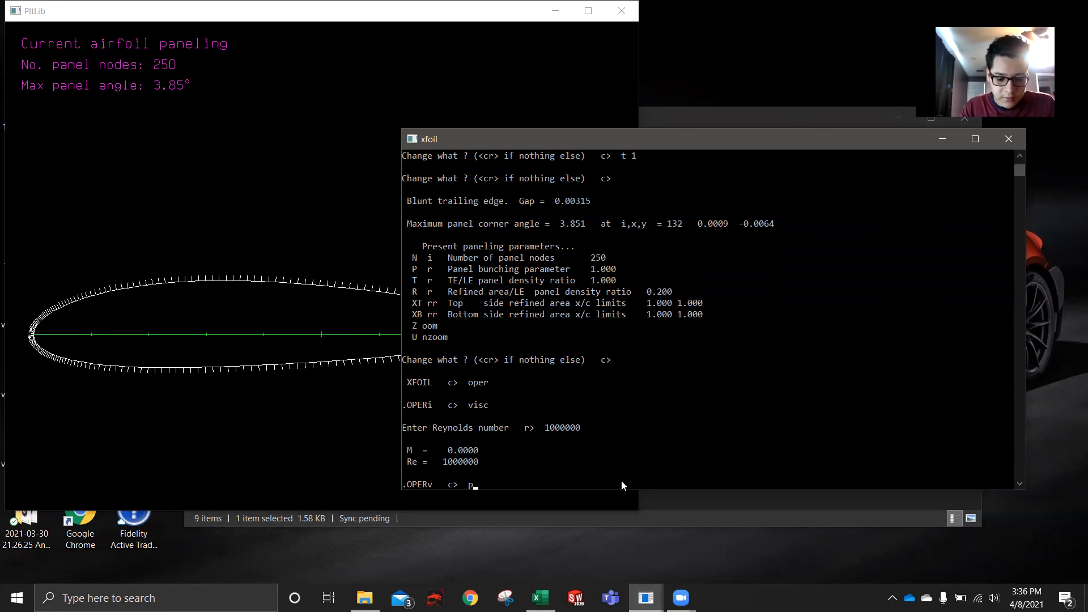
text(cc)
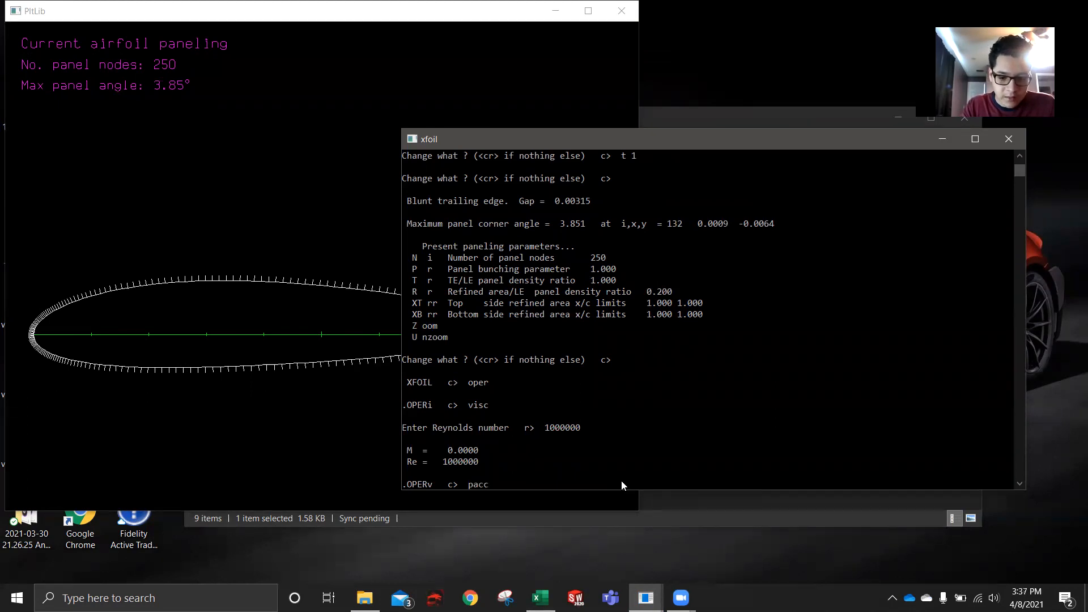
key(Return)
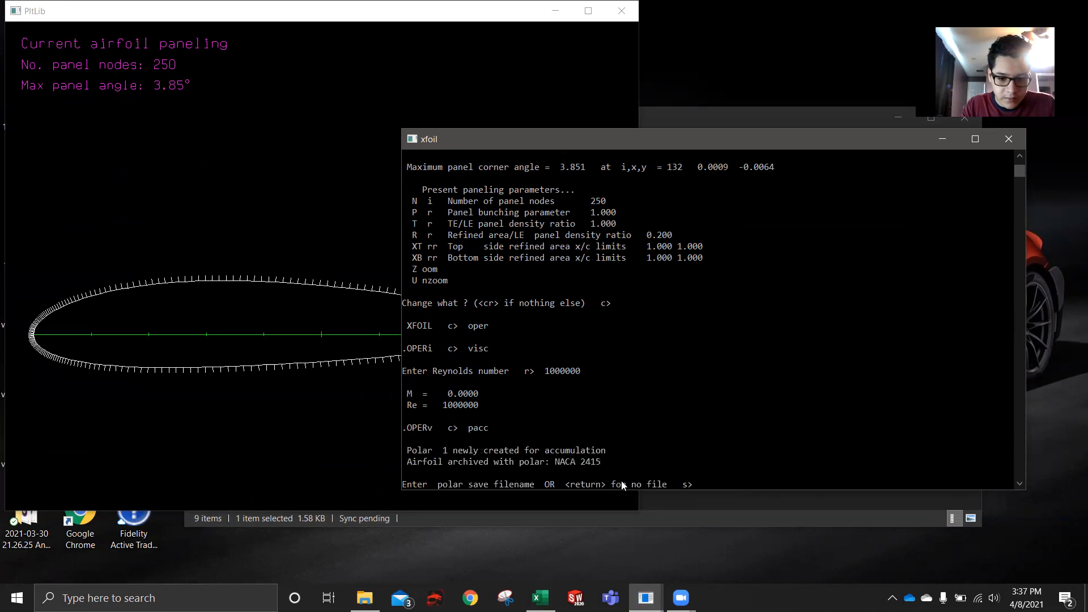
text(naca )
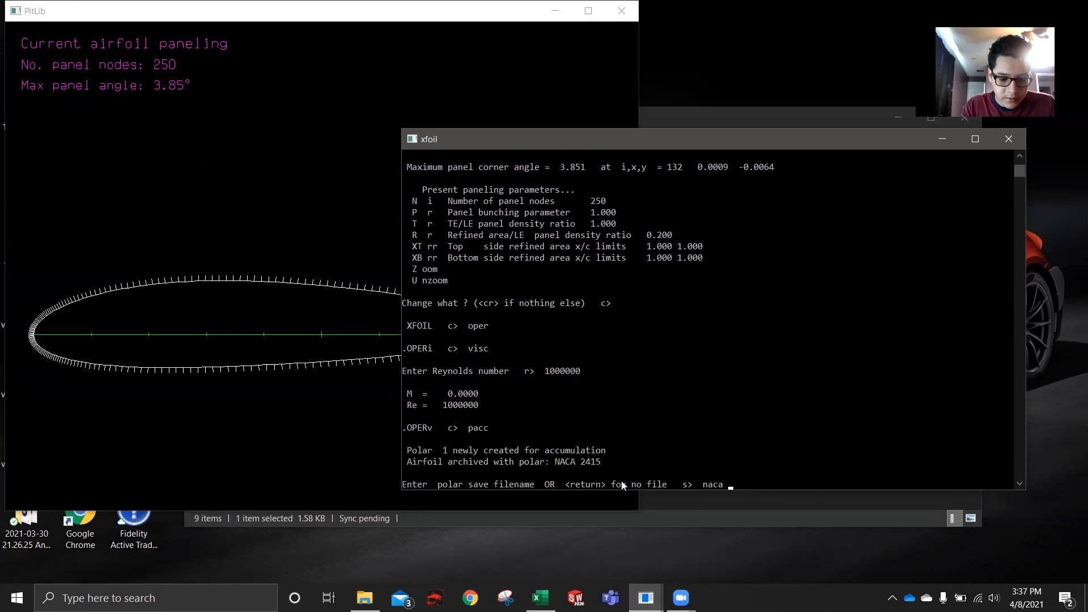
text(2415)
key(Return)
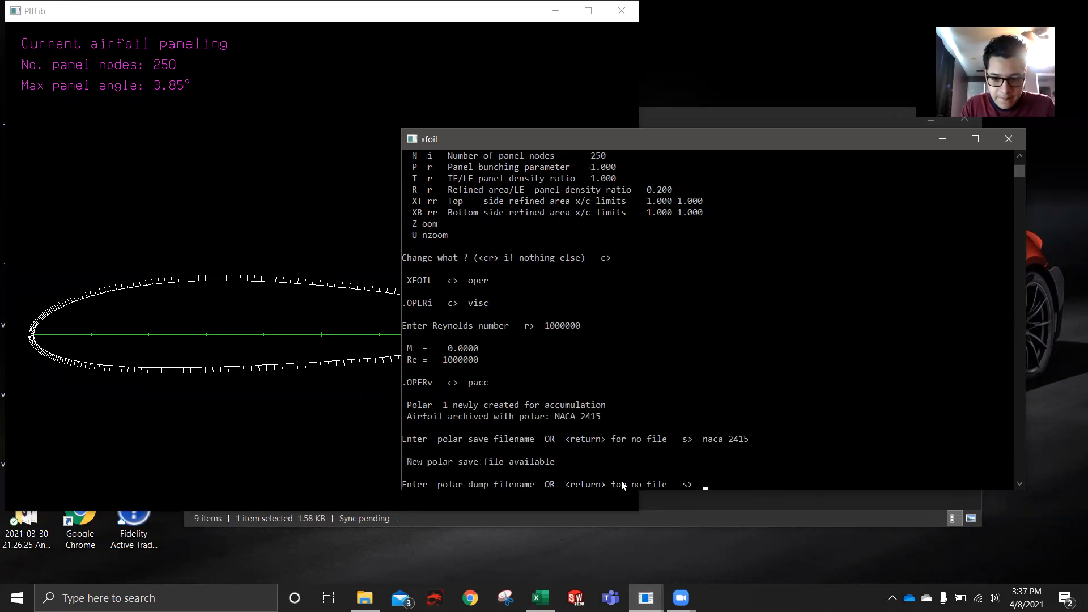
key(Return)
- Run an ASEQ sweep from -5 to 15 degrees in 1-degree increments and bring the results plot forward
text(ase)
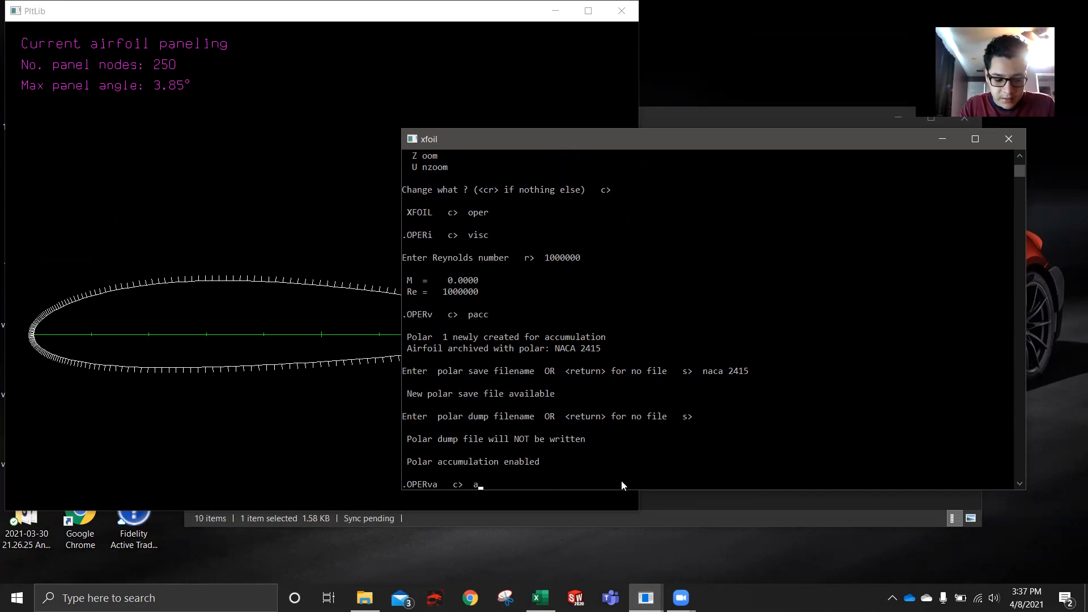
text(q -5 15 1)
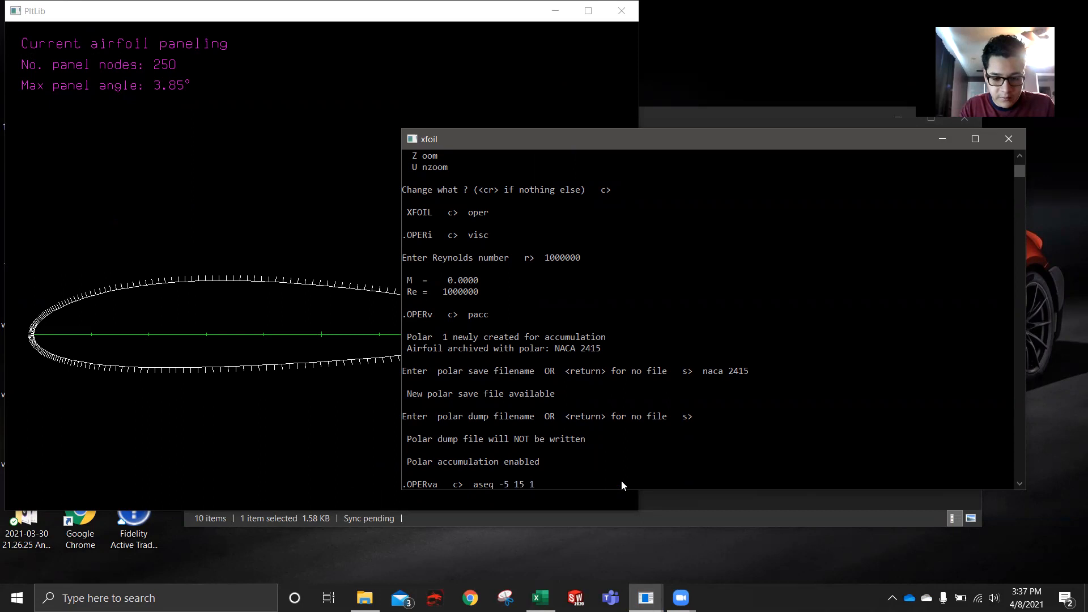
key(Return)
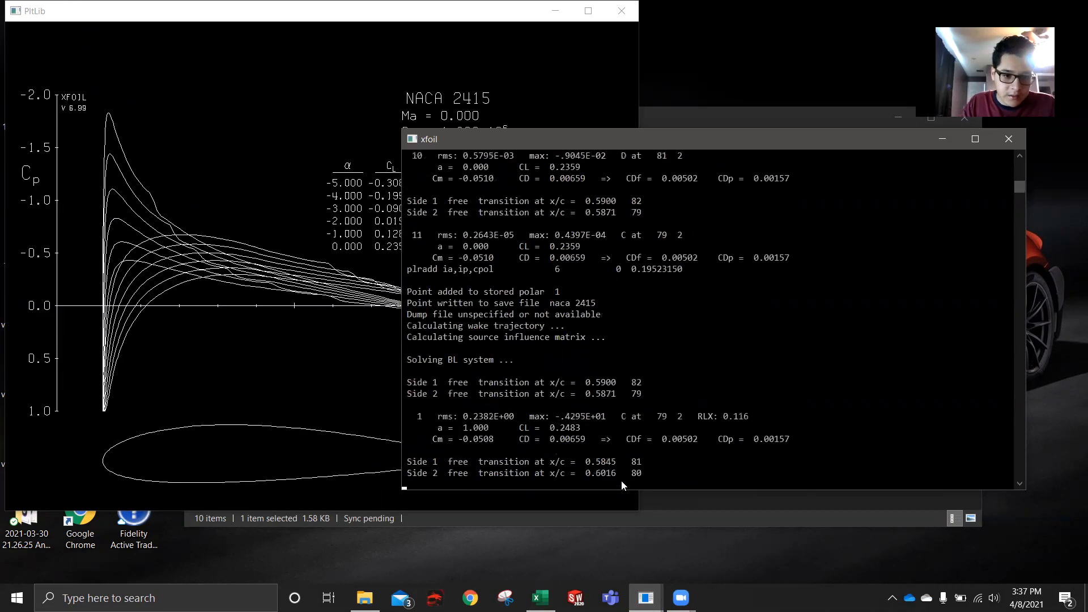
click(323, 336)
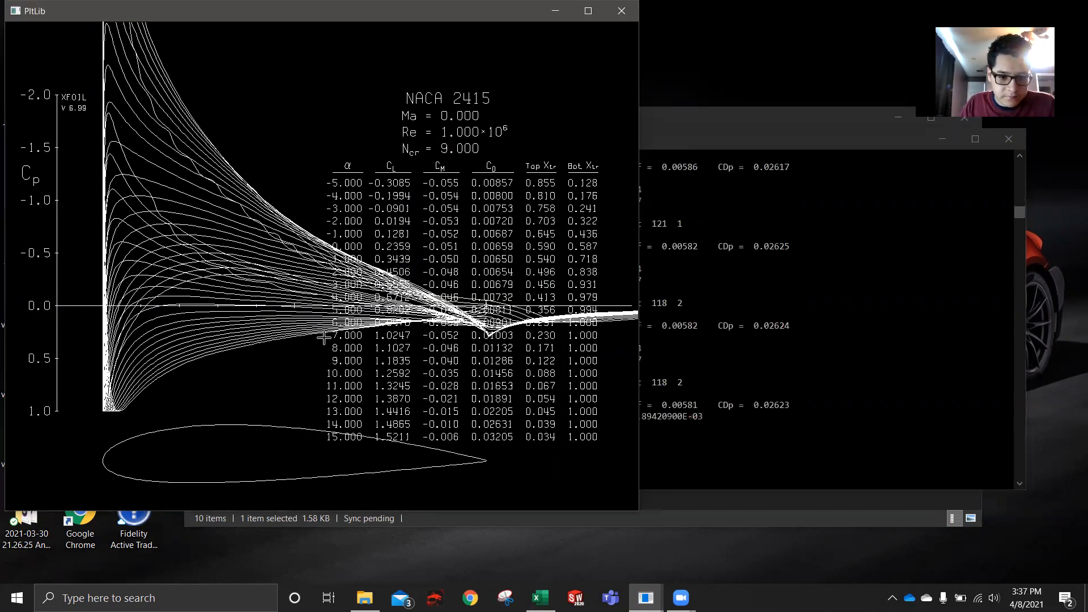
- Open the naca 2415 polar file from the XFoil Project 1 folder in Notepad, review its data and close it
click(754, 516)
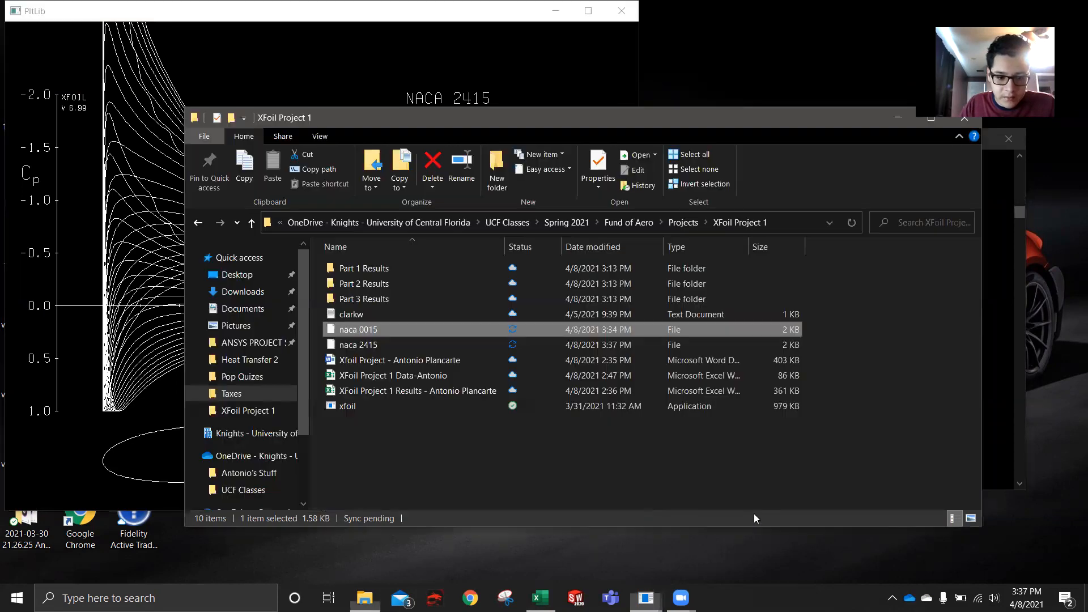
double_click(390, 346)
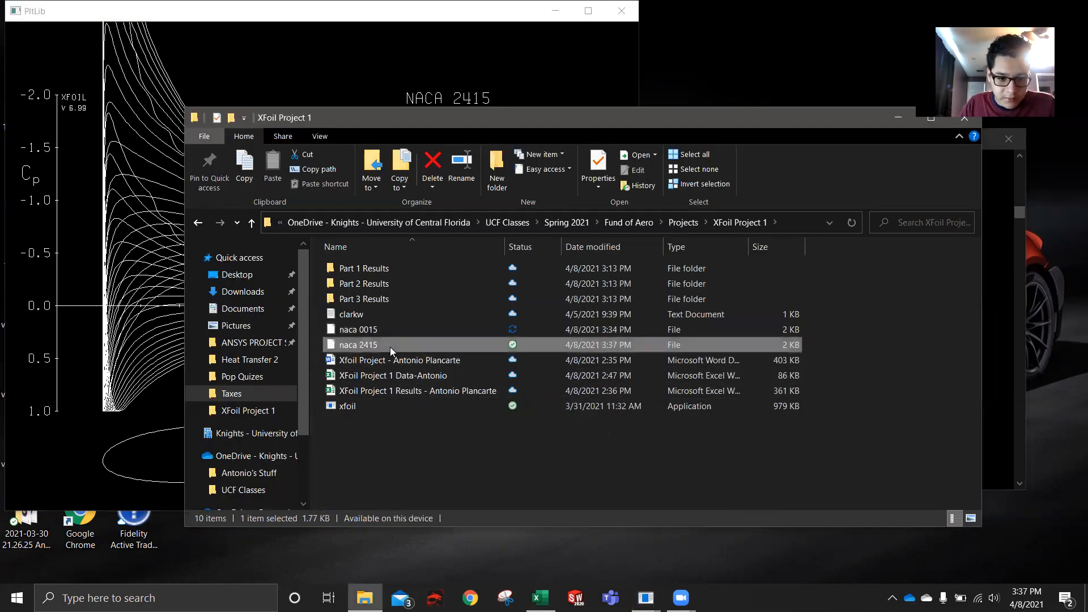
double_click(495, 262)
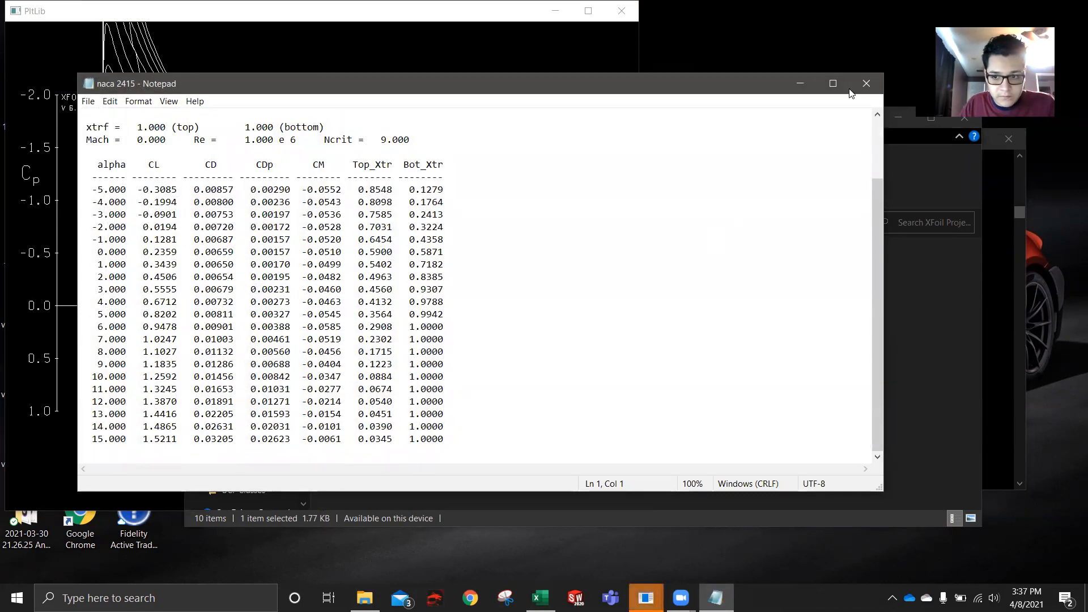
click(861, 79)
- Switch to Excel, open the naca 2415 file and import it with the Text Import Wizard's default column settings
click(541, 598)
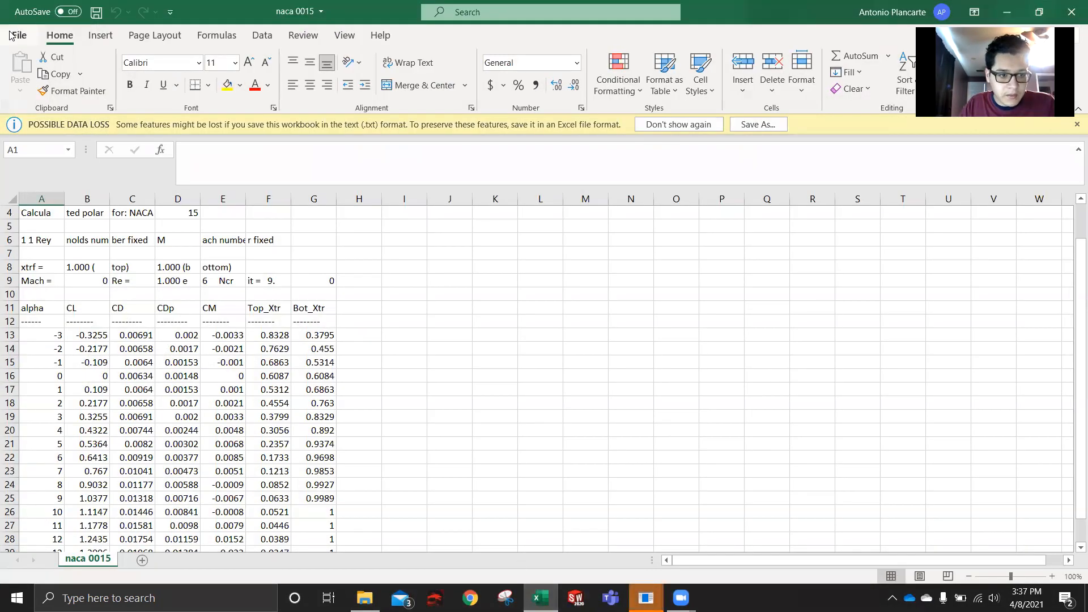
click(19, 36)
click(52, 137)
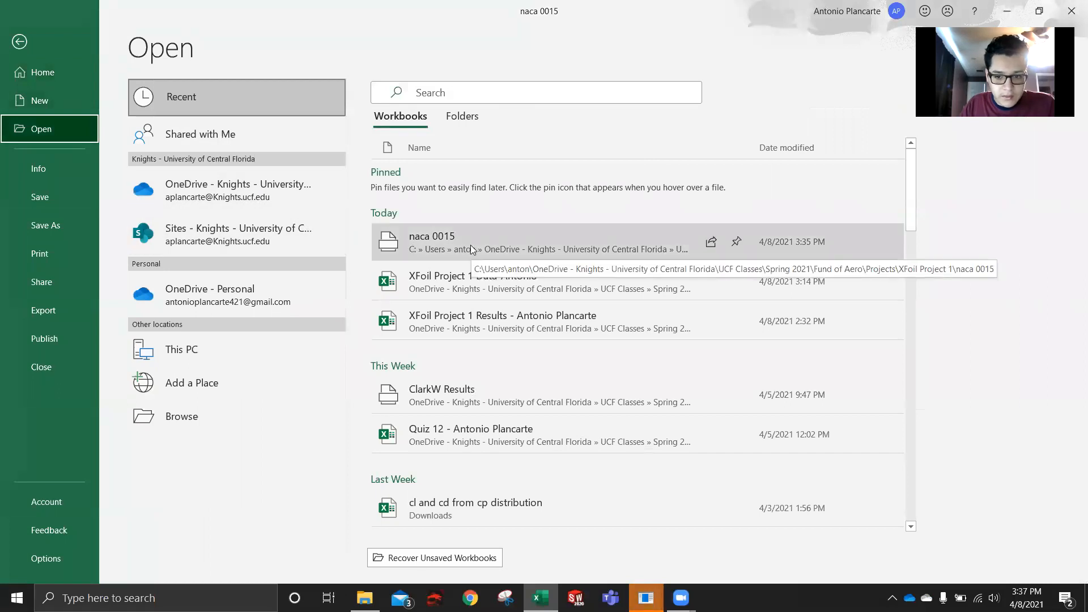
click(226, 412)
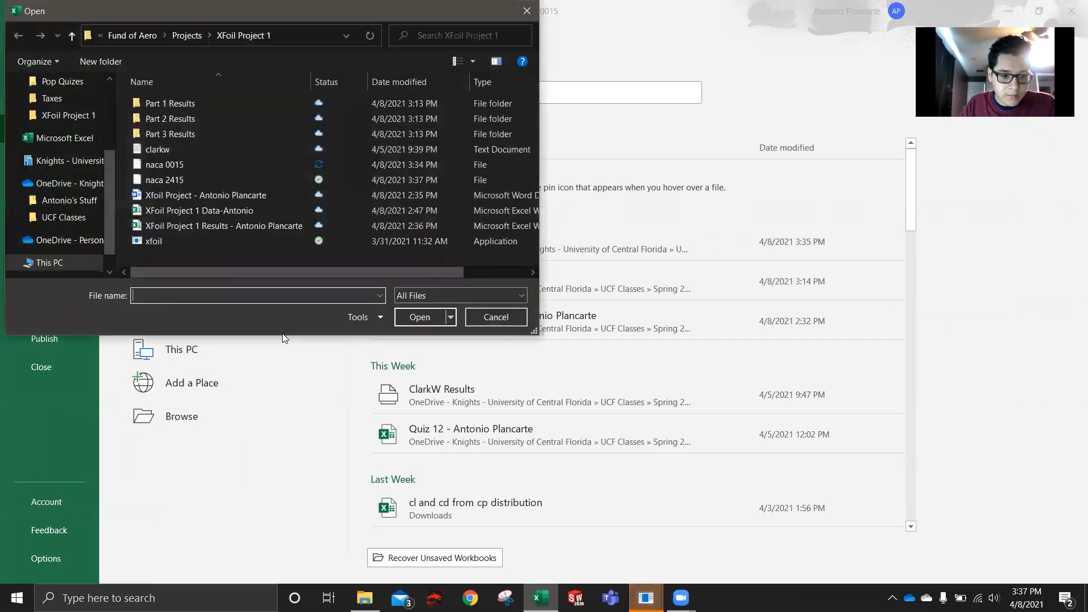
double_click(211, 179)
click(498, 337)
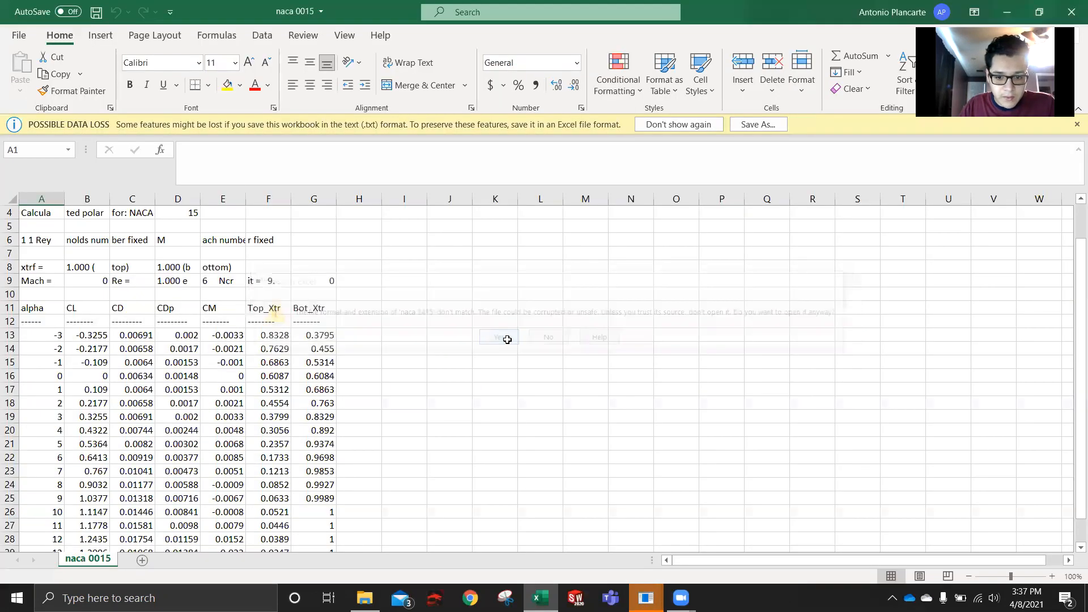
click(409, 419)
click(409, 419)
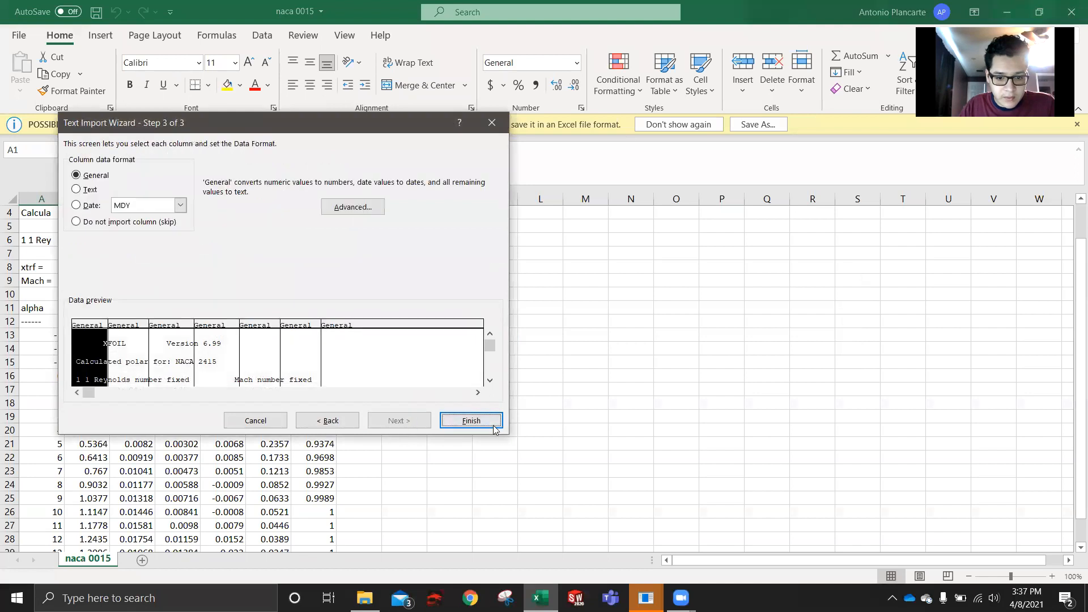
click(494, 426)
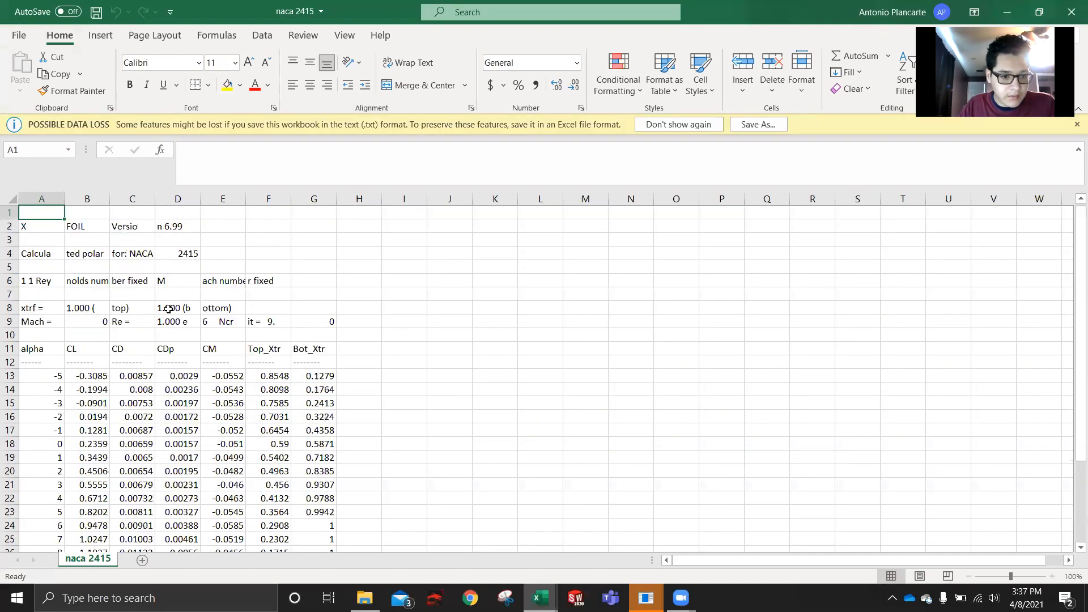
- Examine the imported airfoil designation, the Reynolds number and the polar data rows in the naca 2415 sheet
drag(180, 254, 224, 254)
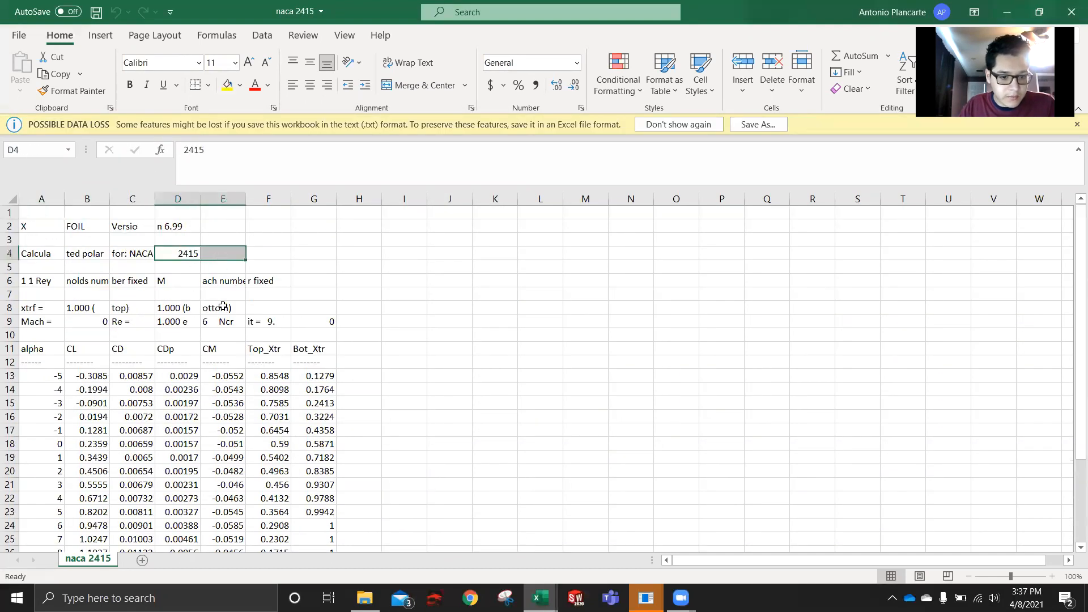
click(176, 322)
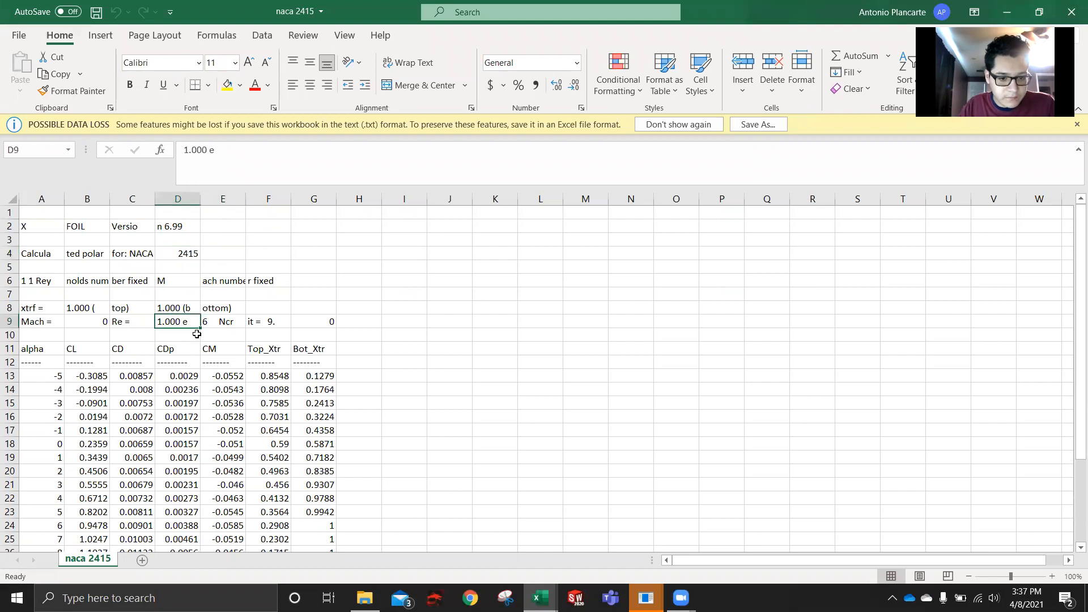
scroll(183, 322, down, 5)
scroll(170, 357, down, 4)
scroll(131, 366, up, 9)
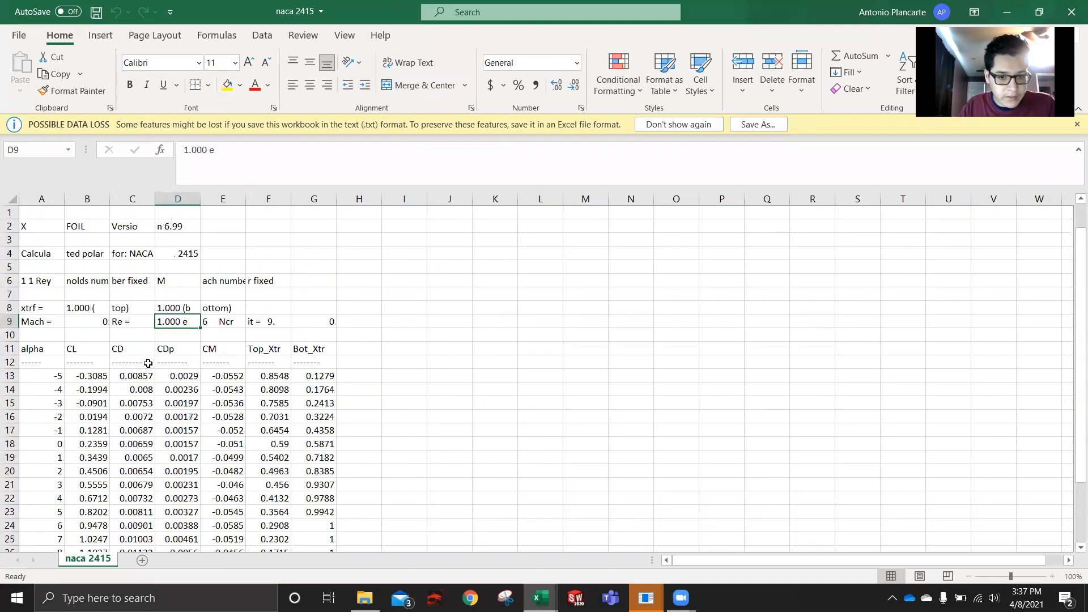
scroll(510, 374, down, 1)
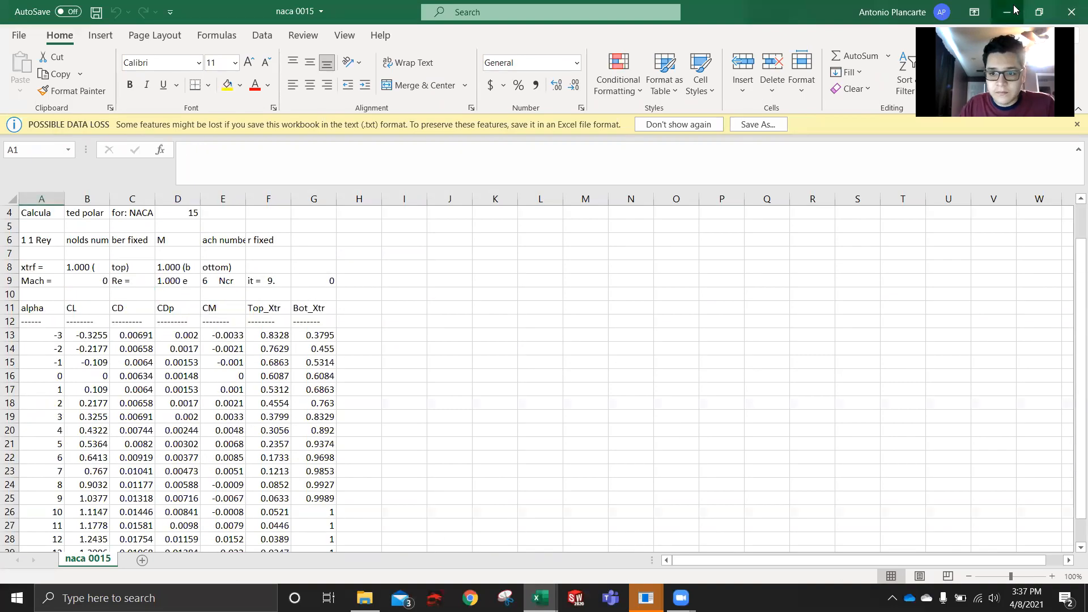
- Minimize the Excel workbooks and close the XFOIL session used for the NACA 2415 analysis
click(1007, 12)
click(1007, 207)
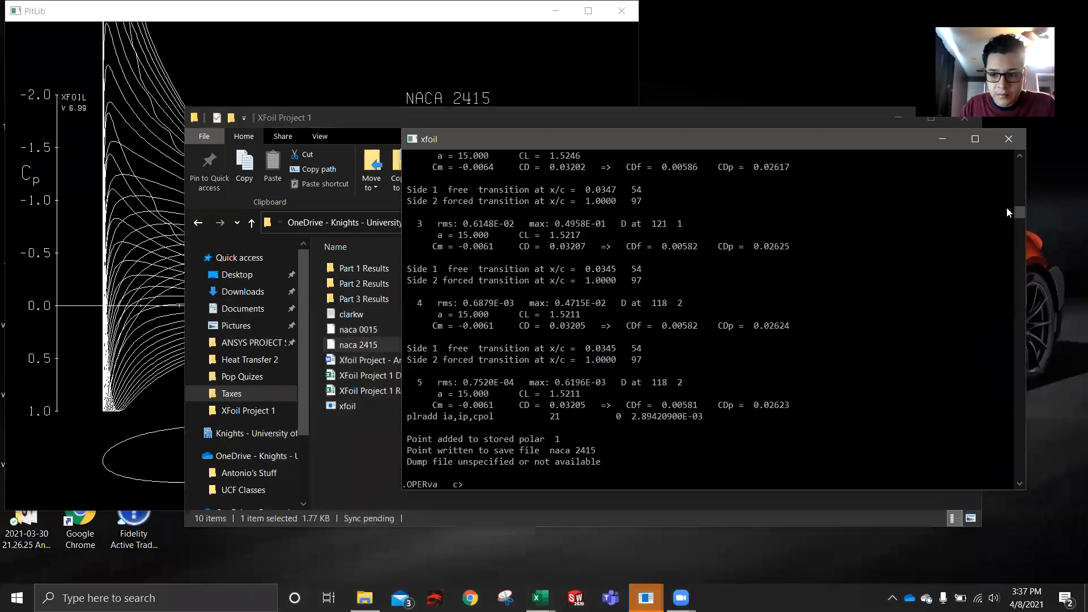
click(1012, 139)
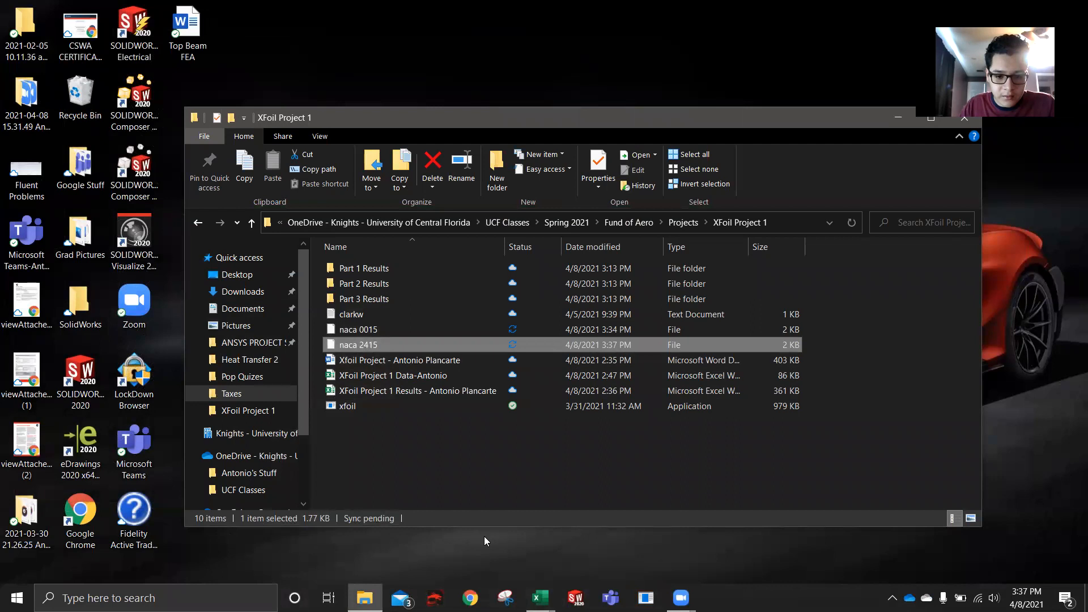
- Open the clarkw text file in Notepad, examine its airfoil coordinates from first to last row, and minimize it
double_click(376, 318)
double_click(492, 229)
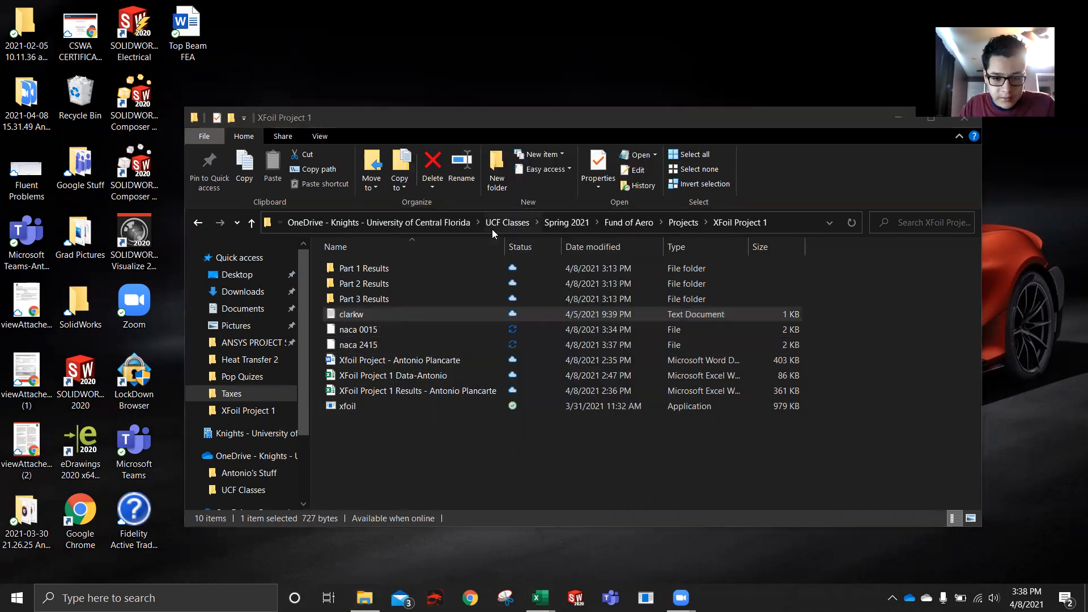
click(374, 92)
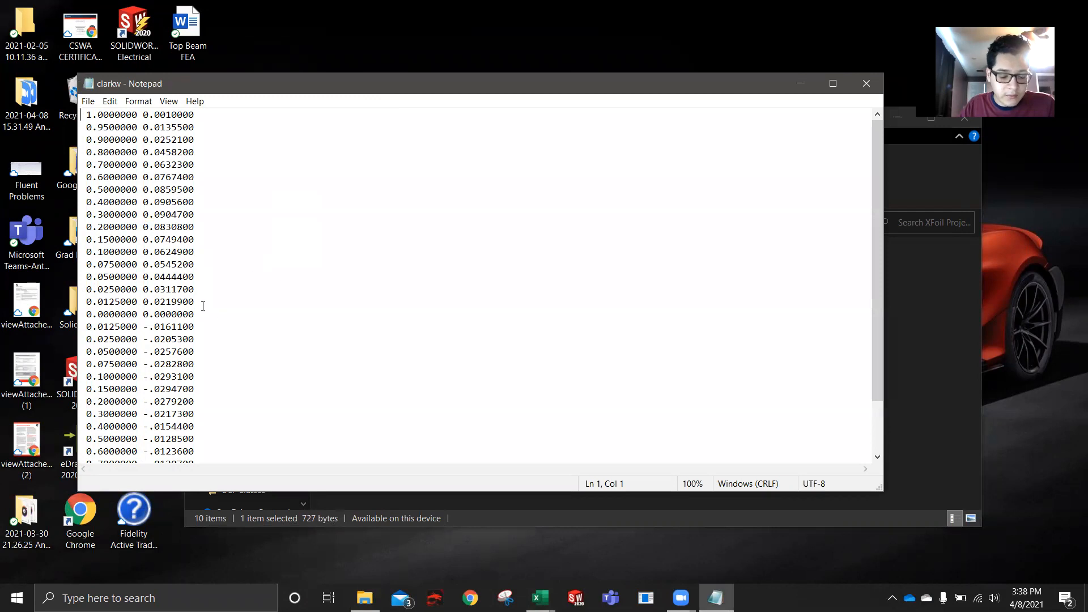
scroll(198, 318, down, 2)
scroll(198, 318, up, 2)
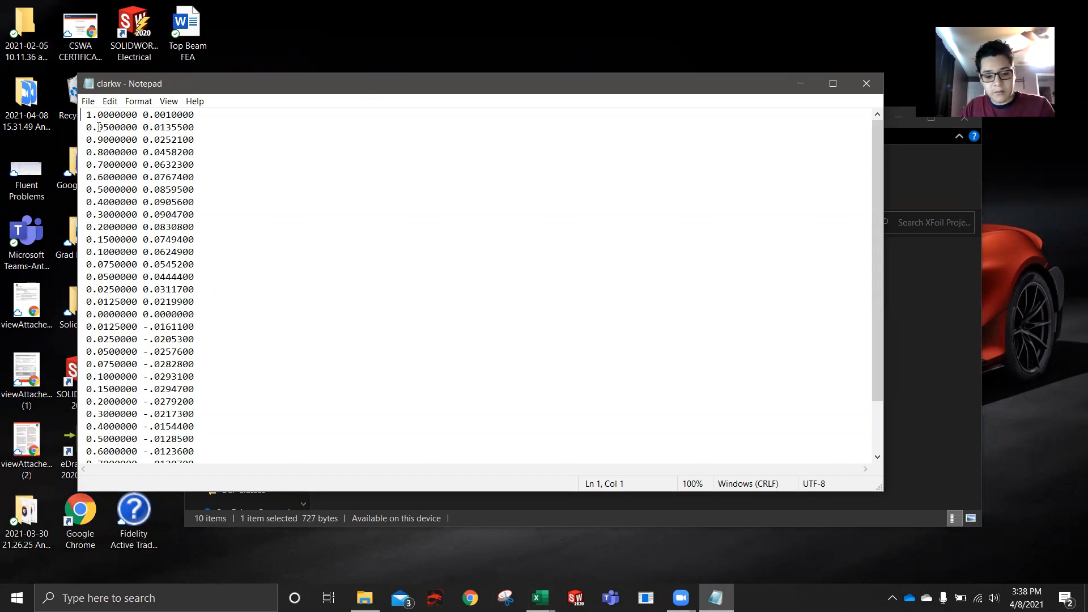
scroll(108, 149, down, 1)
scroll(122, 141, up, 1)
scroll(110, 350, down, 2)
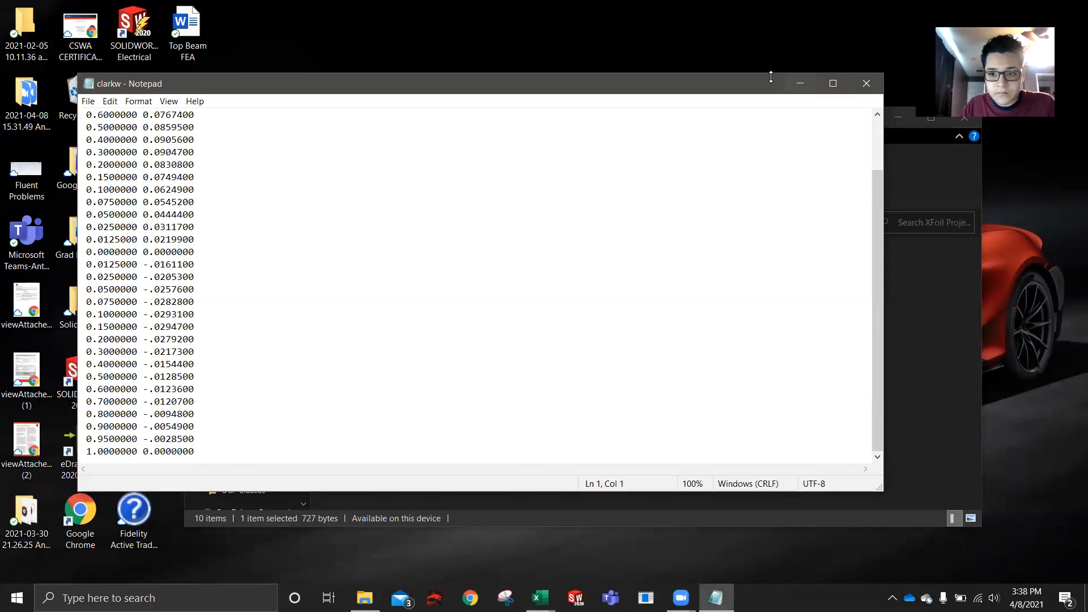
click(799, 84)
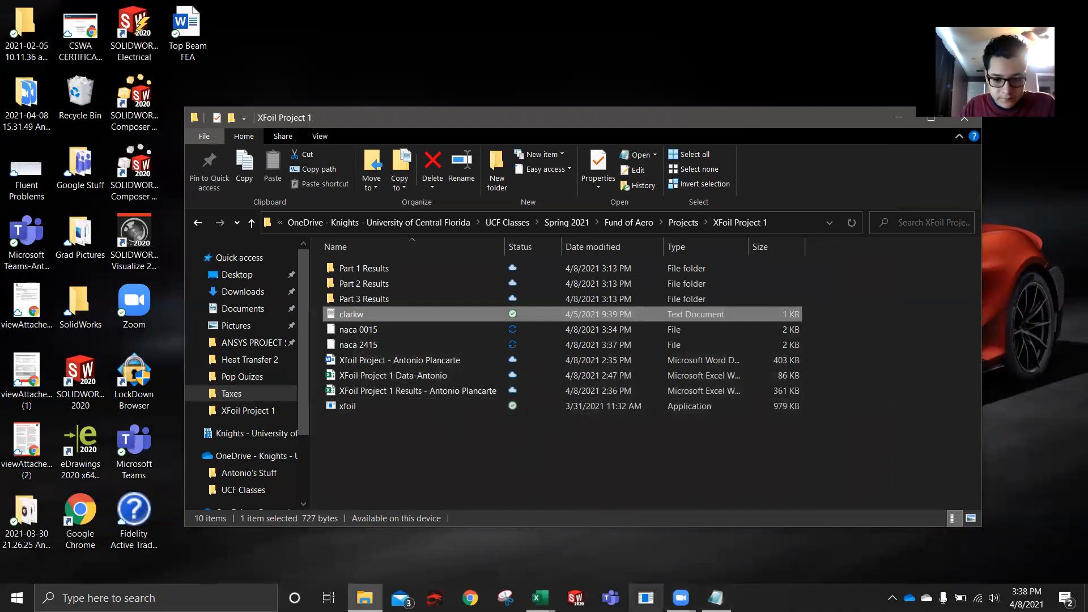
- Close the clarkw coordinate file in Notepad and load clarkw.txt as the airfoil in XFOIL
click(715, 598)
click(860, 86)
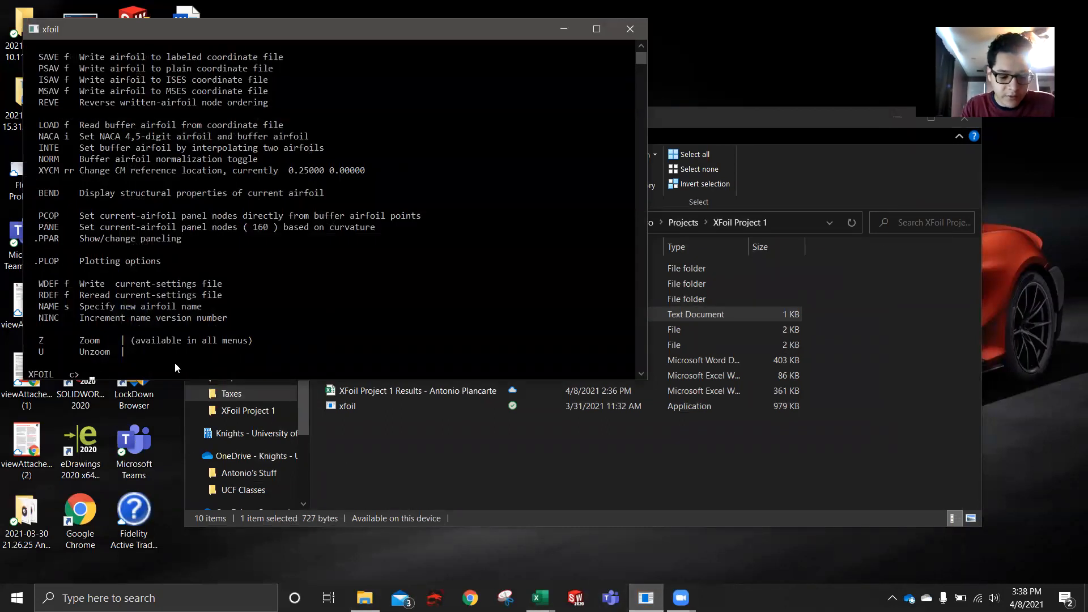
text(load)
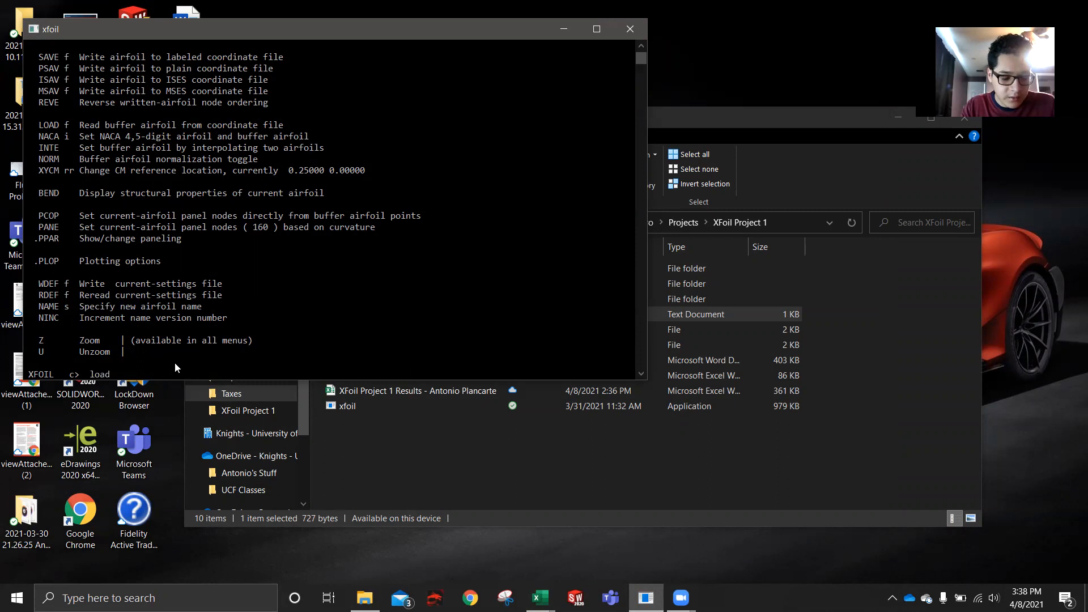
text( clarkw.txt)
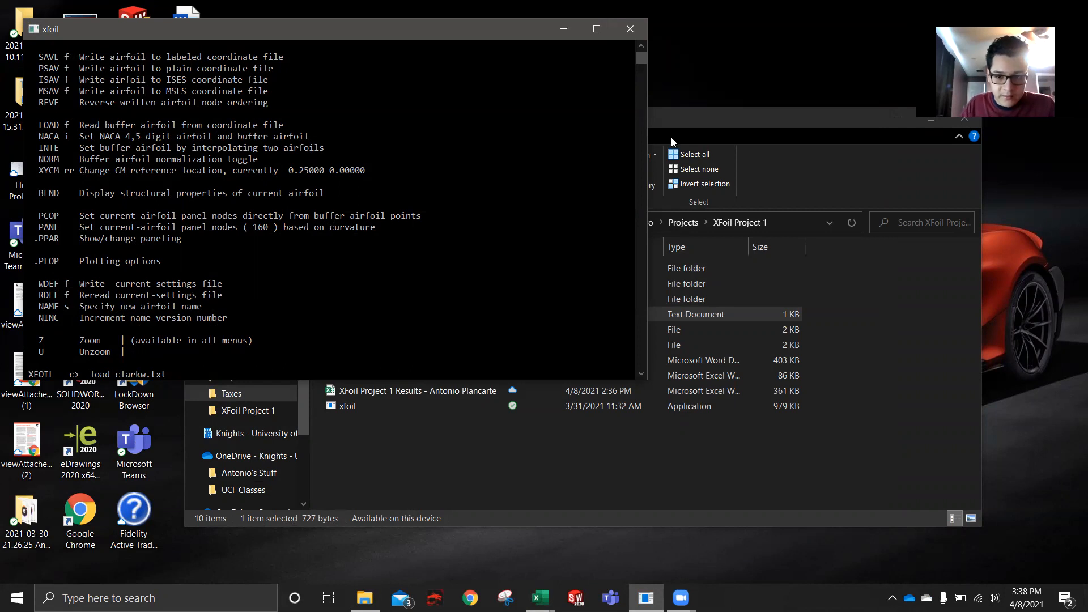
click(689, 122)
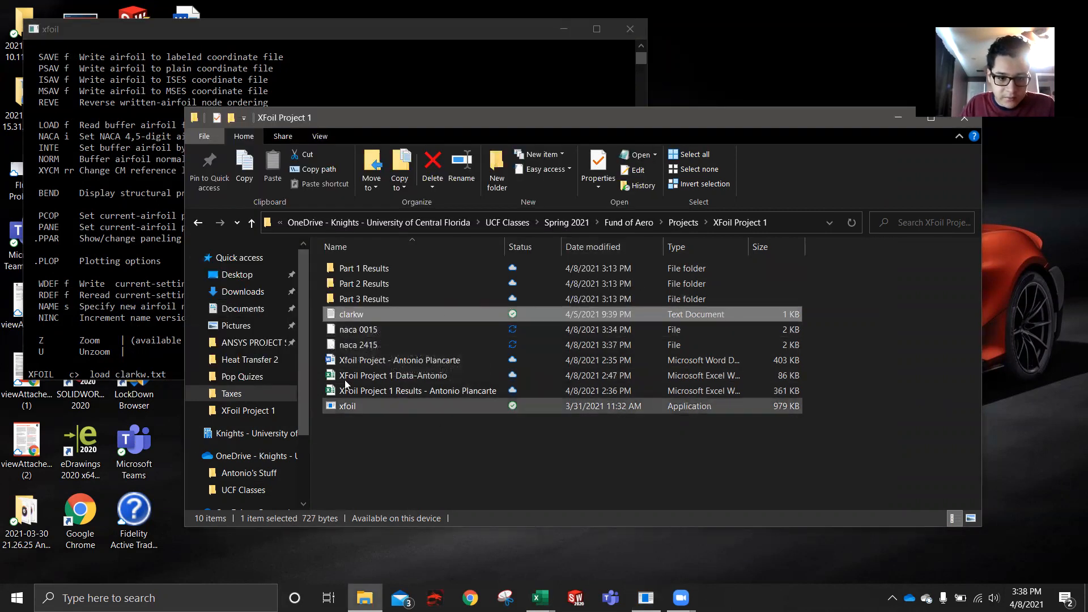
click(196, 33)
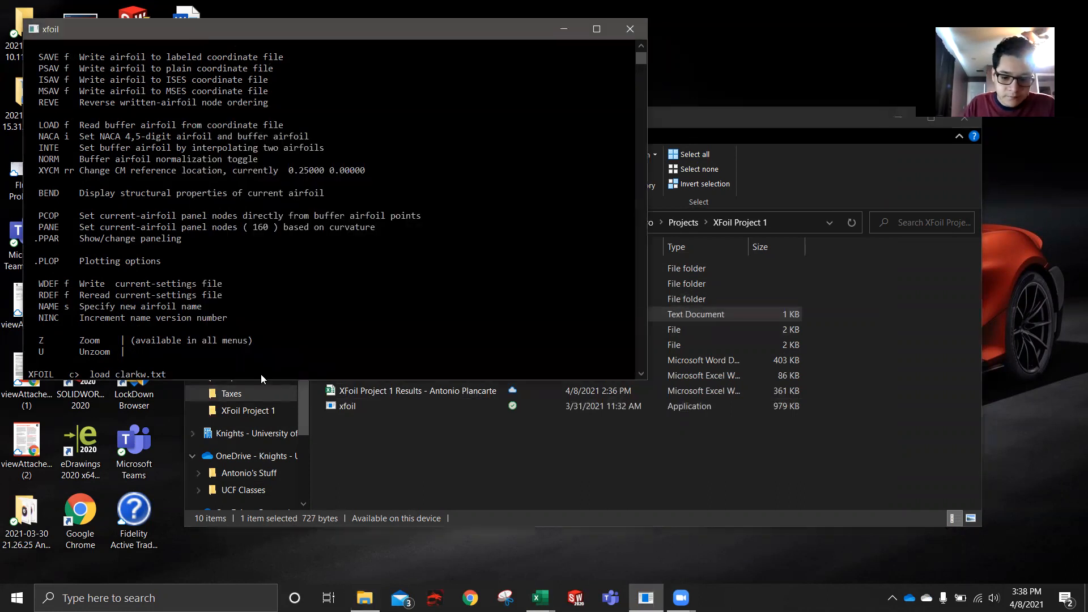
key(Return)
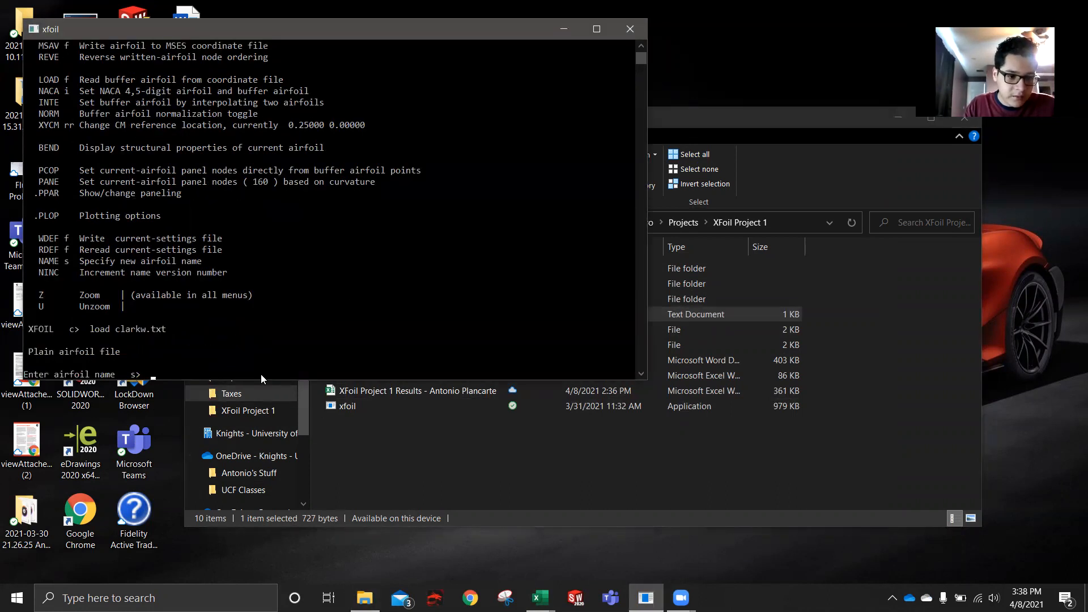
- Name the loaded airfoil clark w
text(clark w)
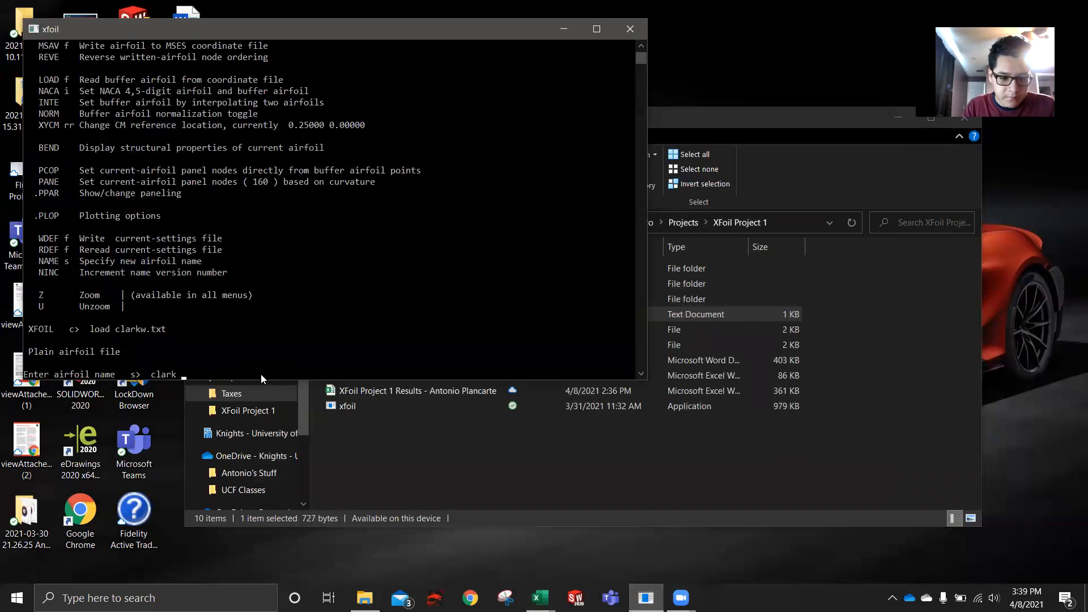
key(Return)
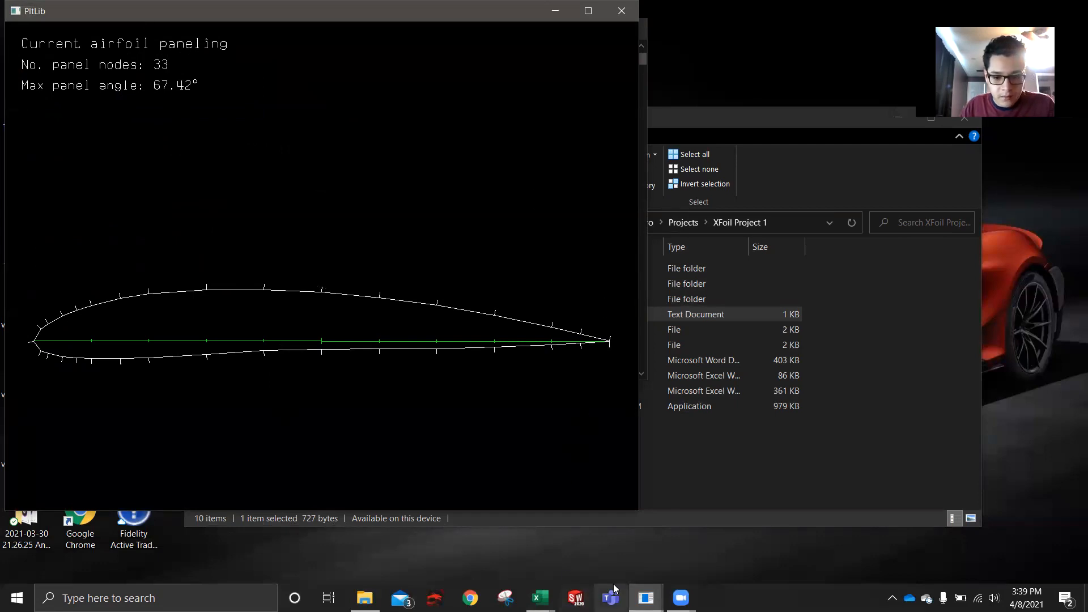
- Move the XFOIL console clear of the airfoil plot, review the load output, and repanel the airfoil with PANE
key(alt+Tab)
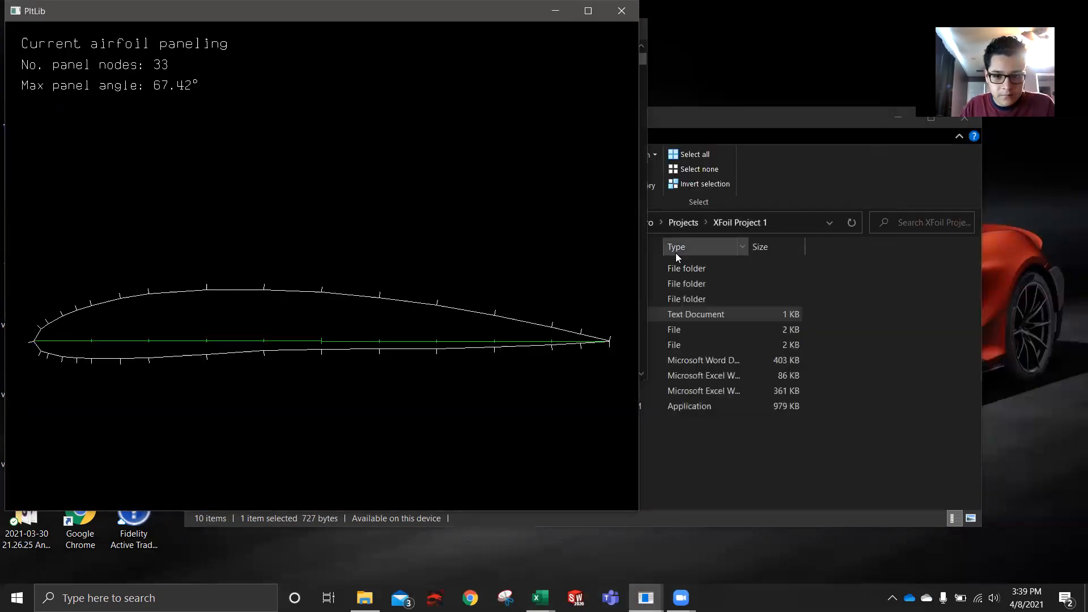
click(646, 269)
drag(210, 26, 713, 142)
scroll(666, 238, up, 6)
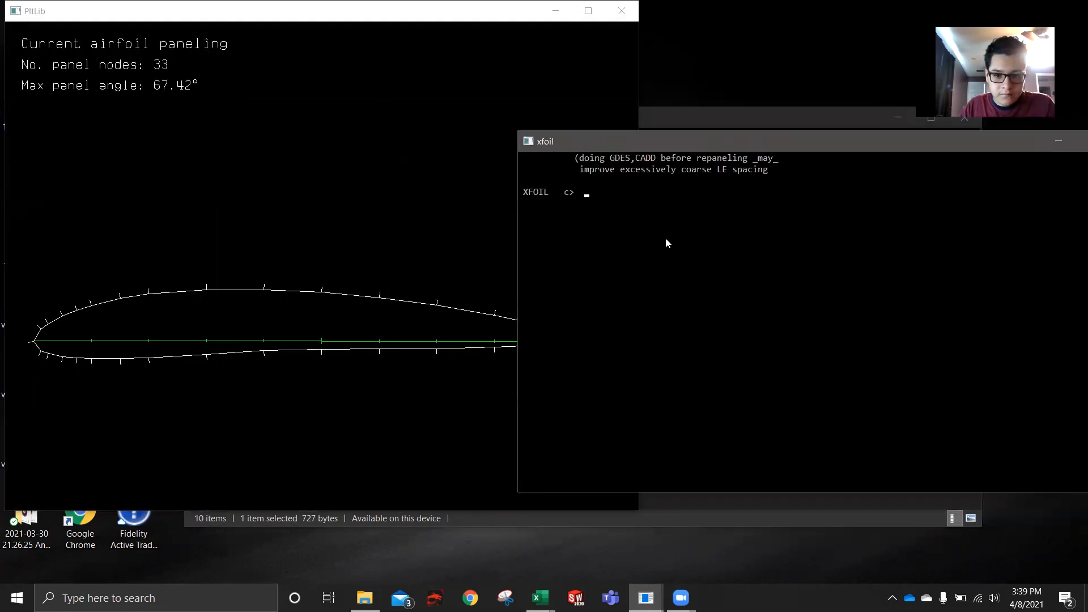
scroll(675, 387, up, 2)
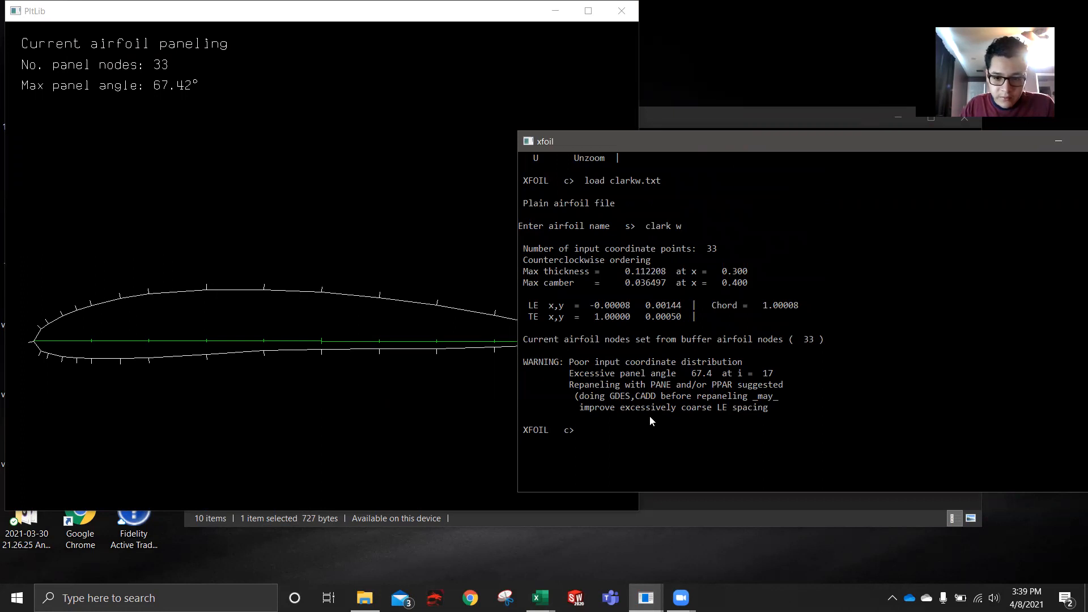
text(pane)
key(Return)
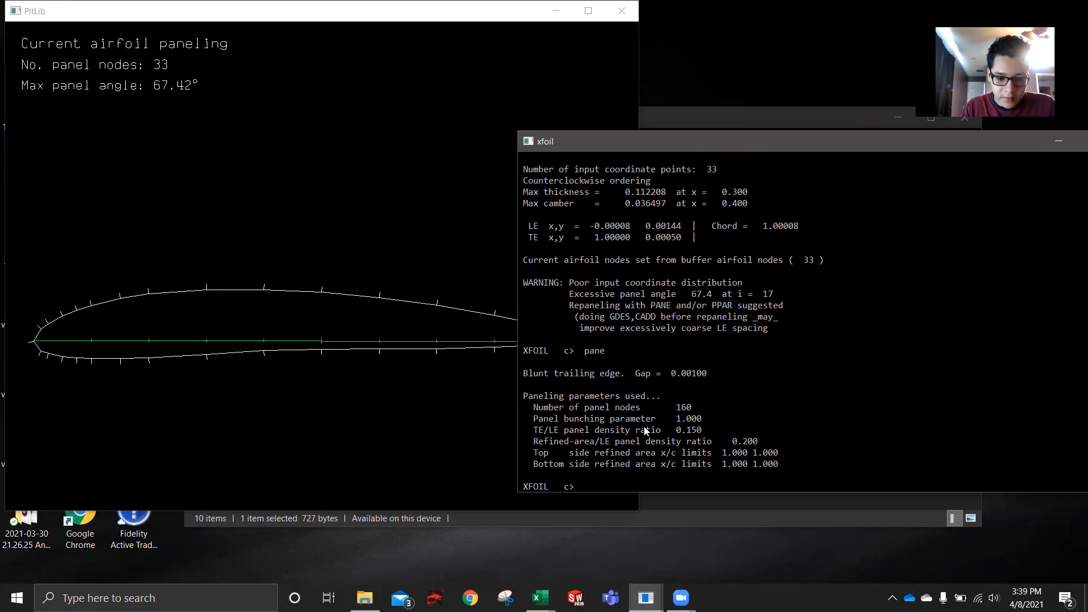
text(n 250)
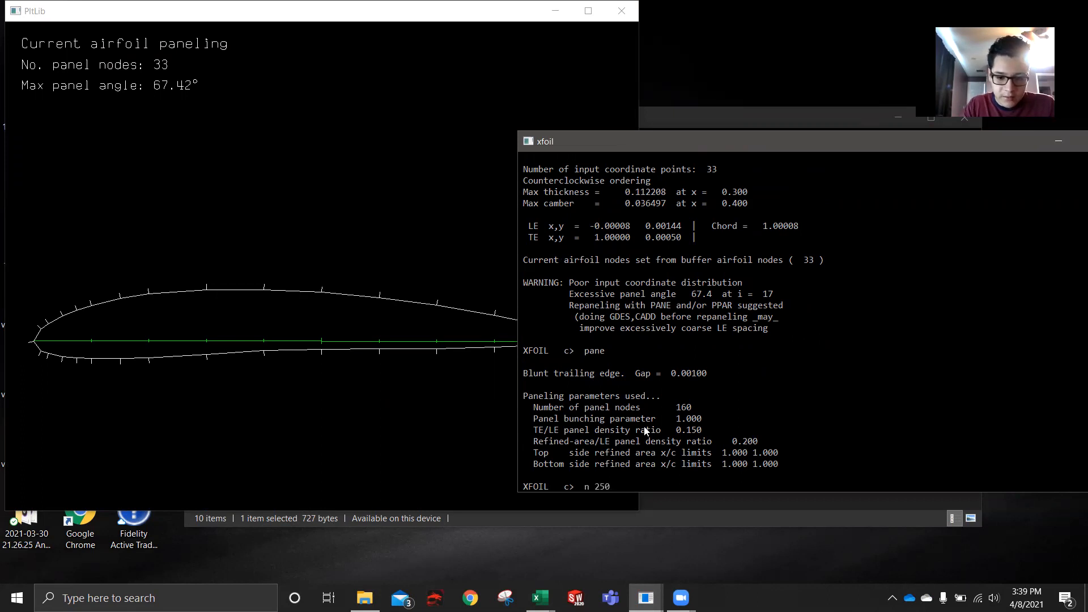
key(BackSpace)
key(BackSpace)
key(BackSpace)
key(BackSpace)
key(BackSpace)
- Open the paneling parameters with PPAR and inspect the repaneled clark w airfoil plot
text(ppar)
key(Return)
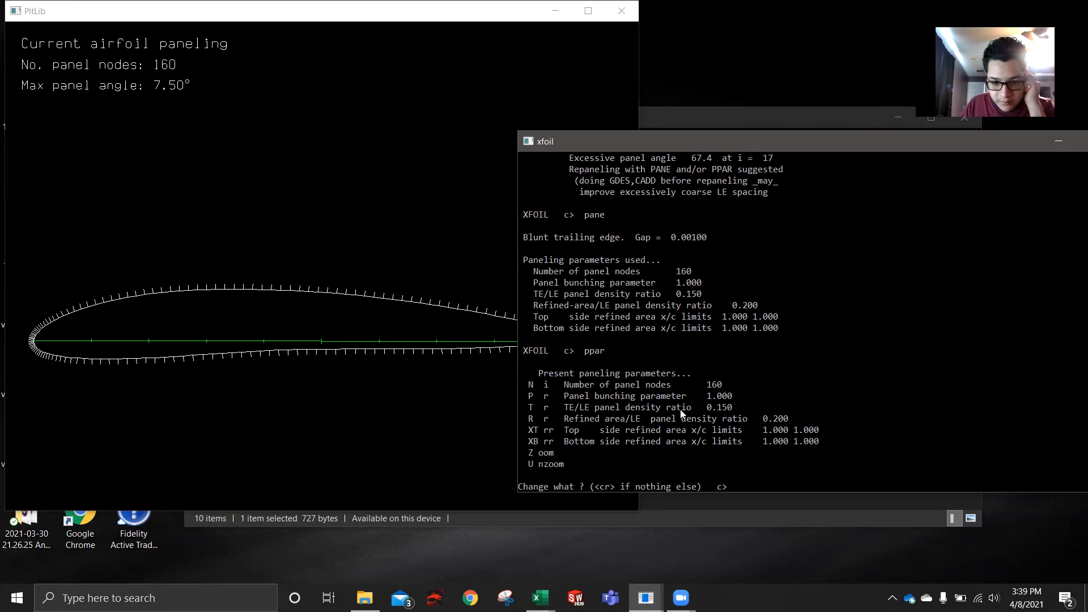
click(389, 405)
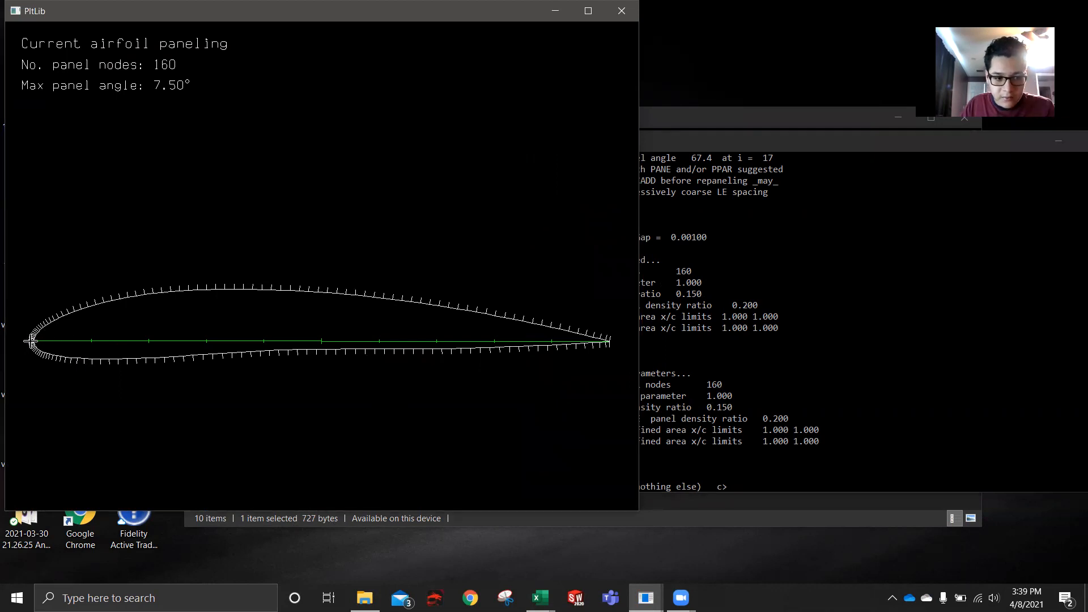
click(748, 469)
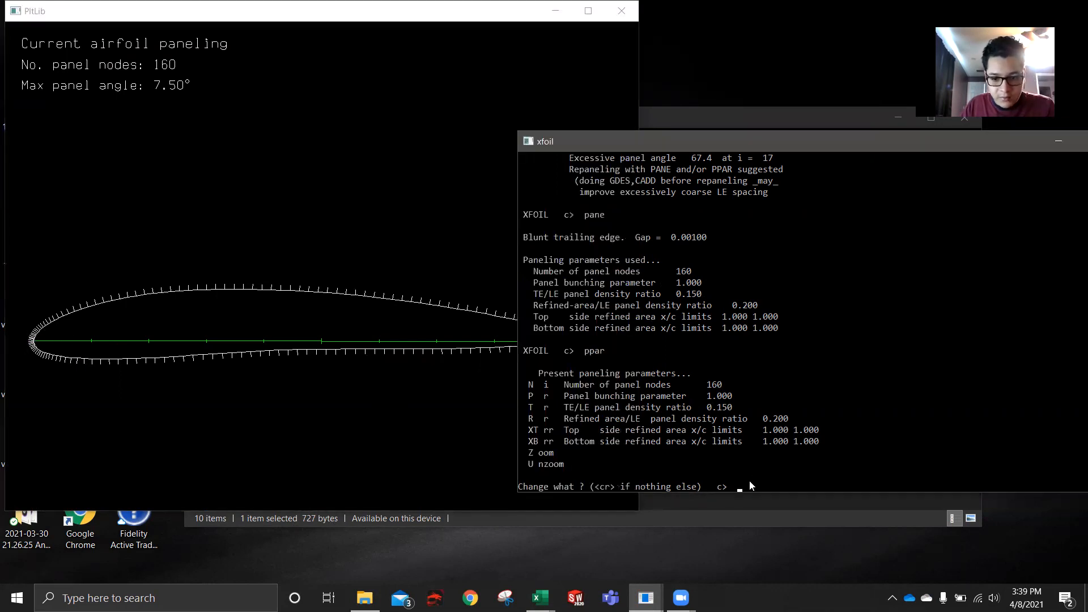
- Set the number of panel nodes to 250 and the TE/LE panel density ratio to 1, check the plot, and leave the paneling parameters
text(n 200)
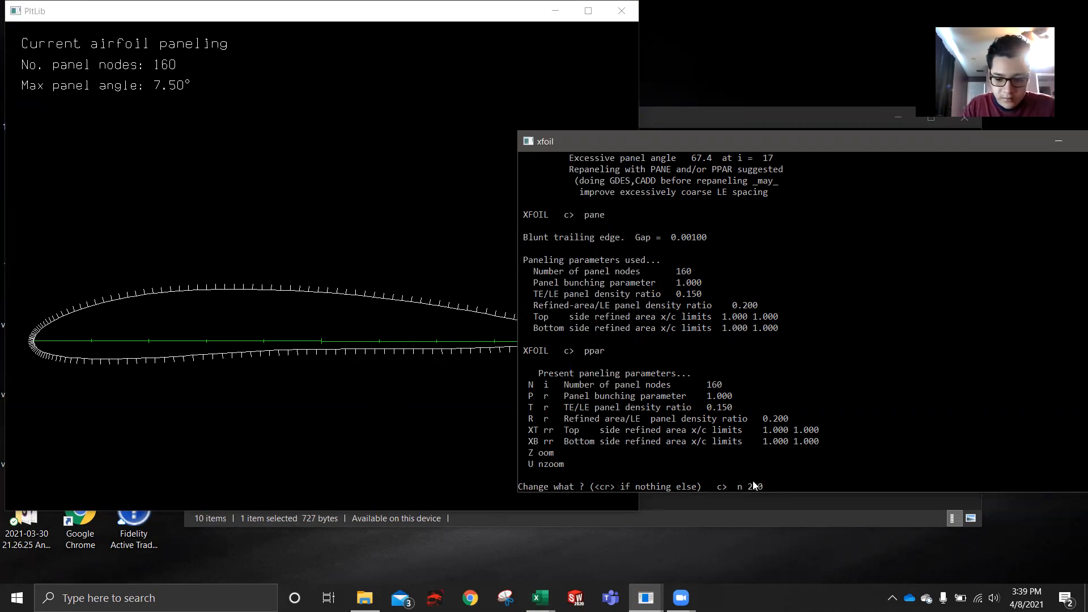
key(Return)
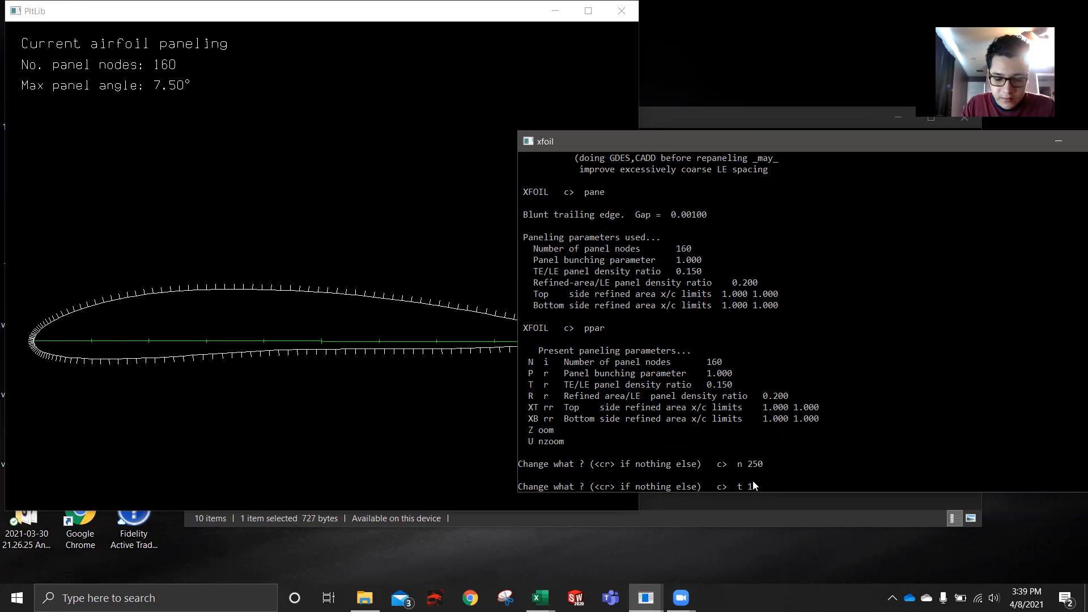
text(t 1)
key(Return)
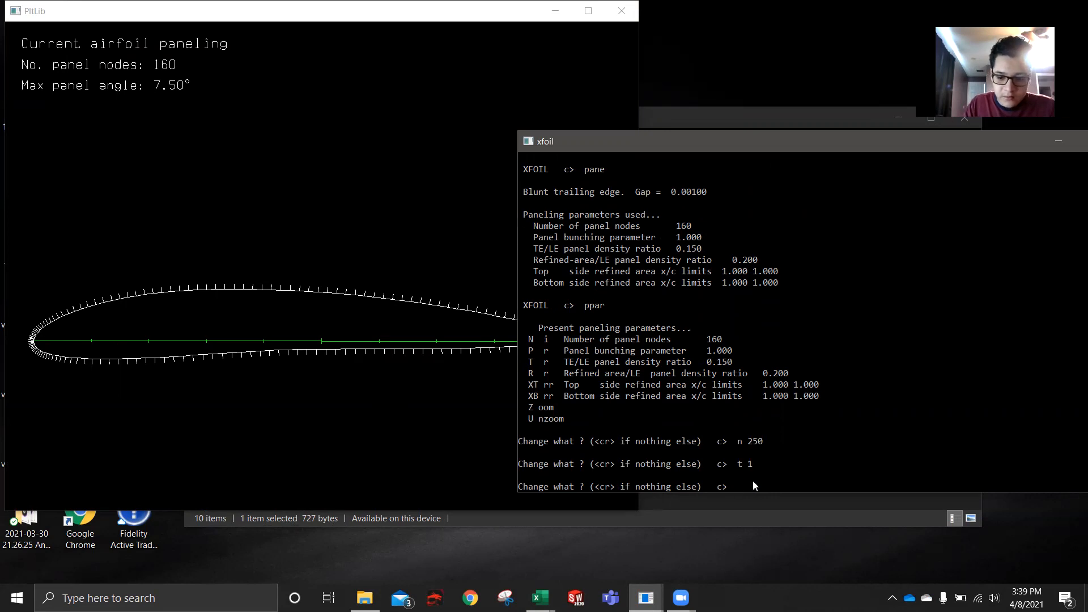
key(Return)
click(322, 365)
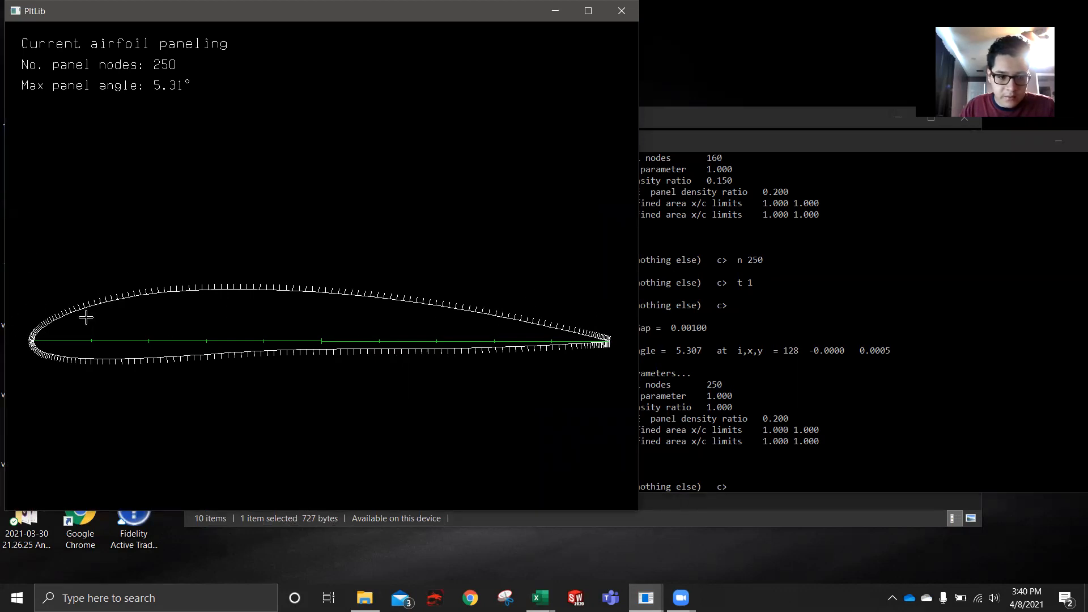
click(887, 481)
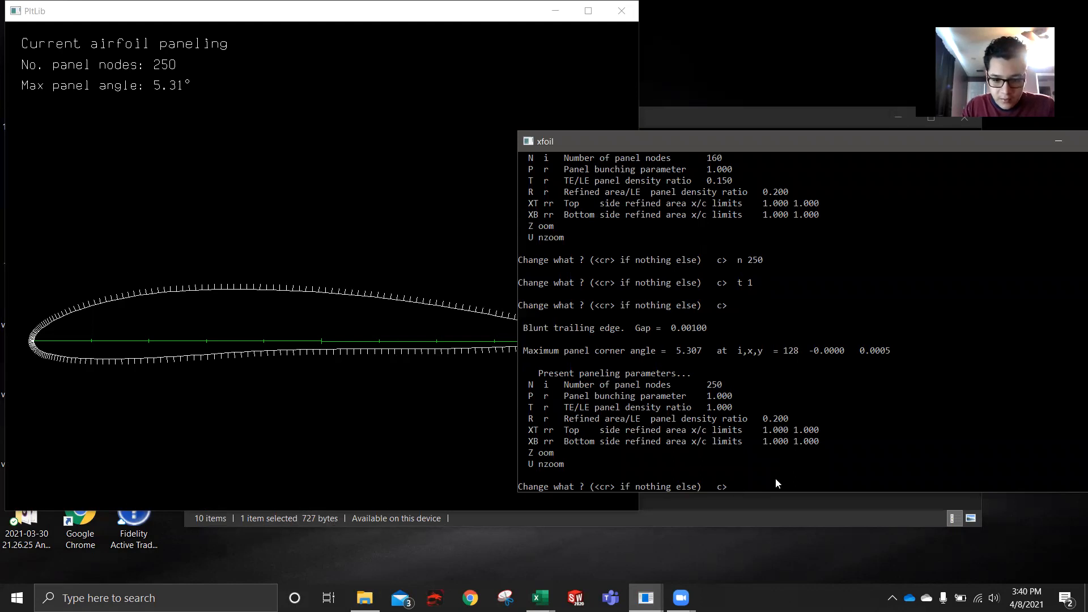
key(Return)
- Enter the OPER routine and enable viscous analysis with a Reynolds number of 1000000
text(oper)
key(Return)
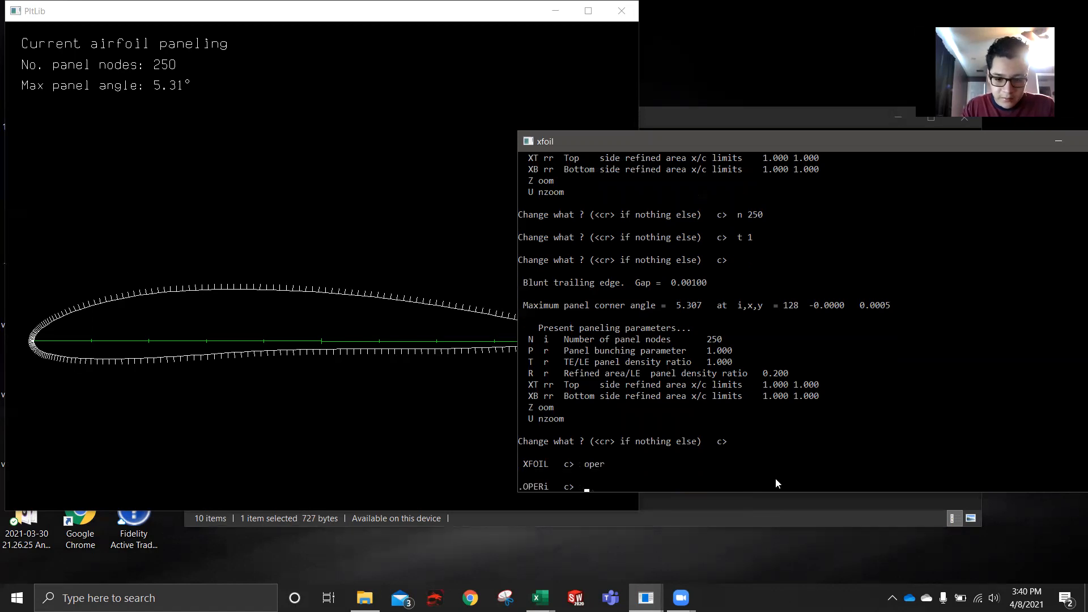
text(visc)
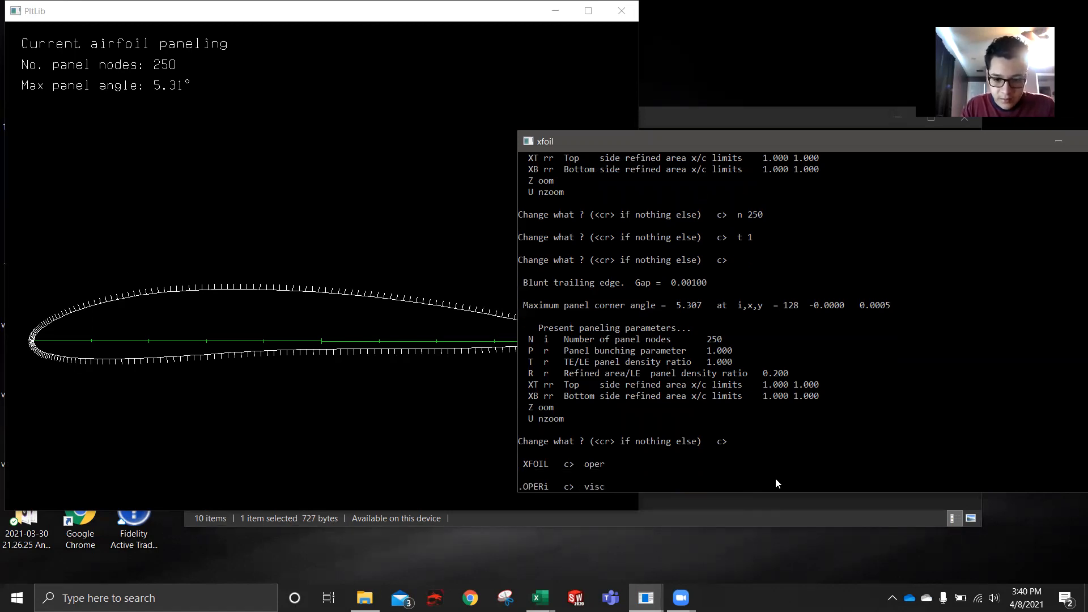
key(Return)
text(10)
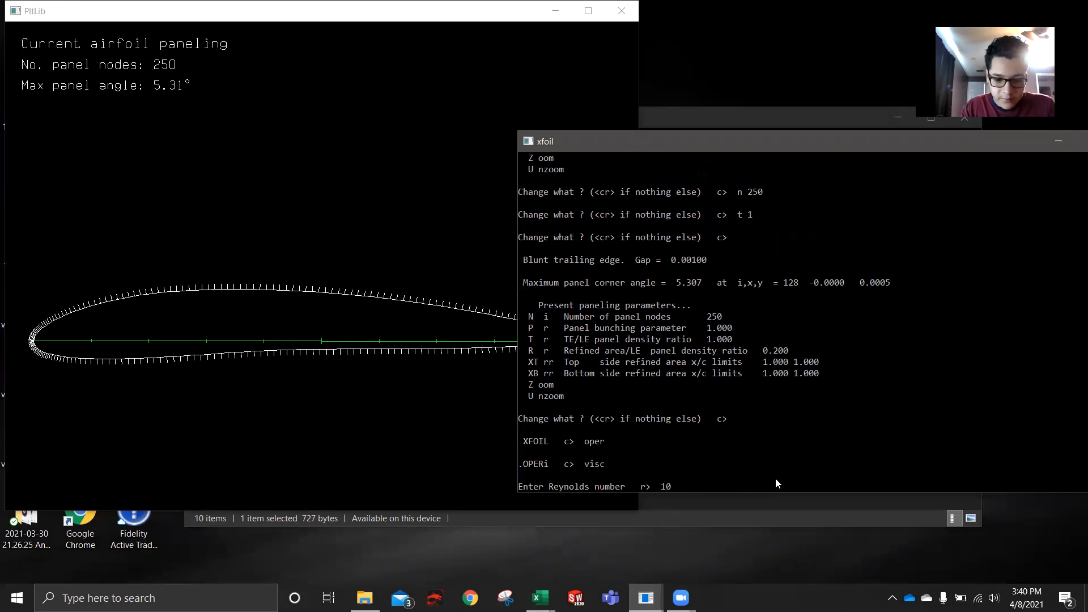
text(00000)
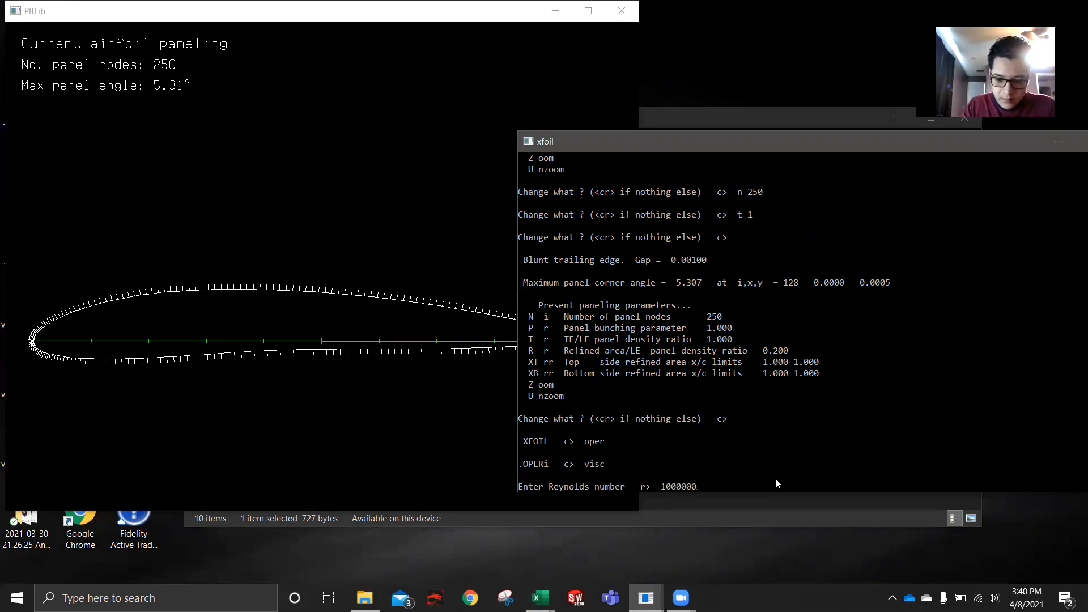
key(Return)
- Enable polar accumulation with the save filename clarkw and no dump file
text(pacc)
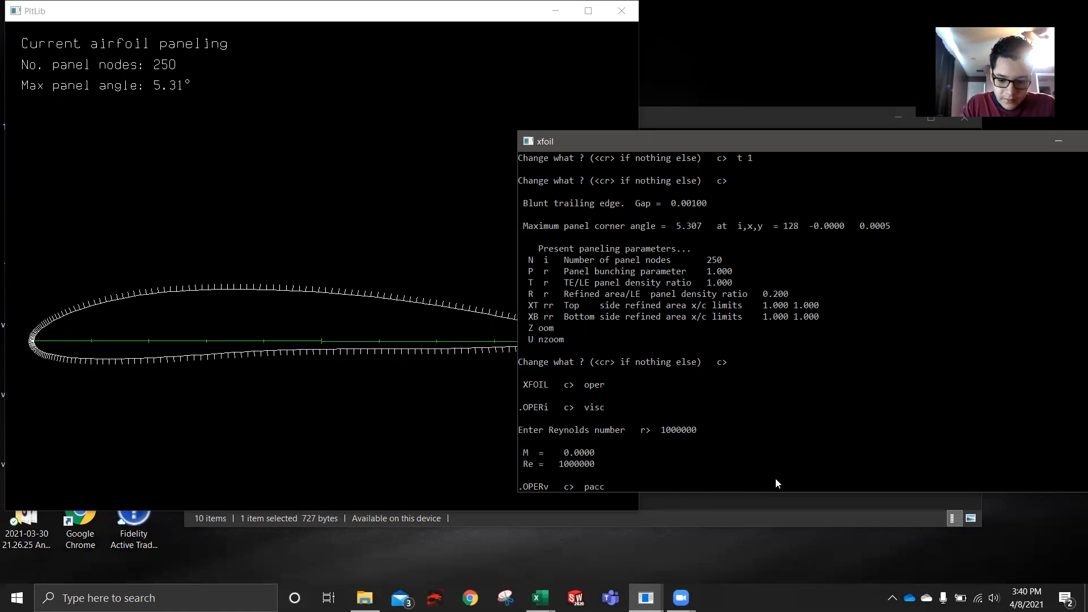
key(Return)
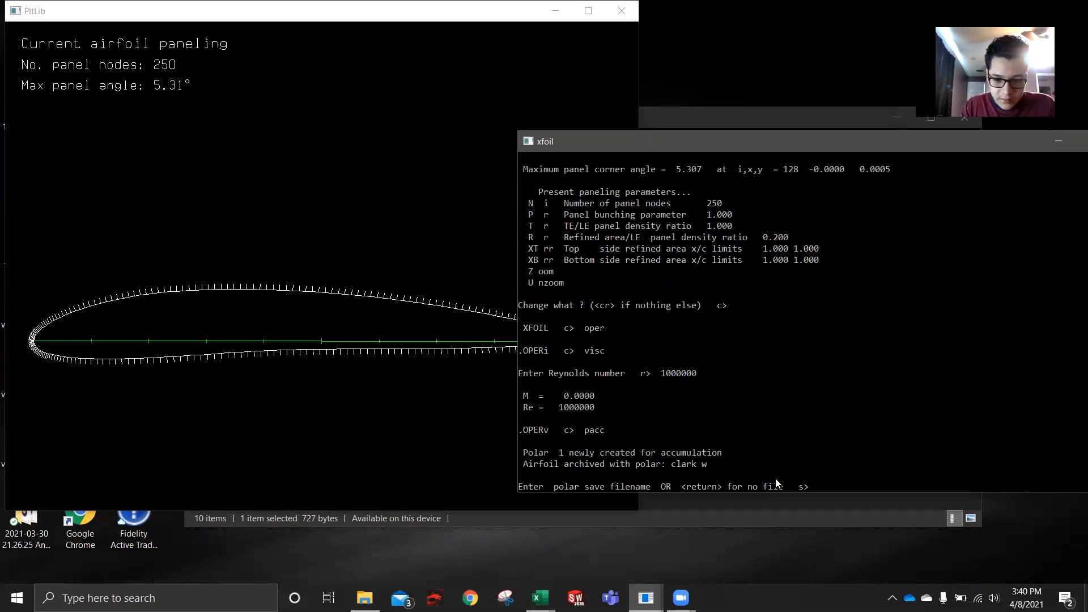
text(clarkw)
key(Return)
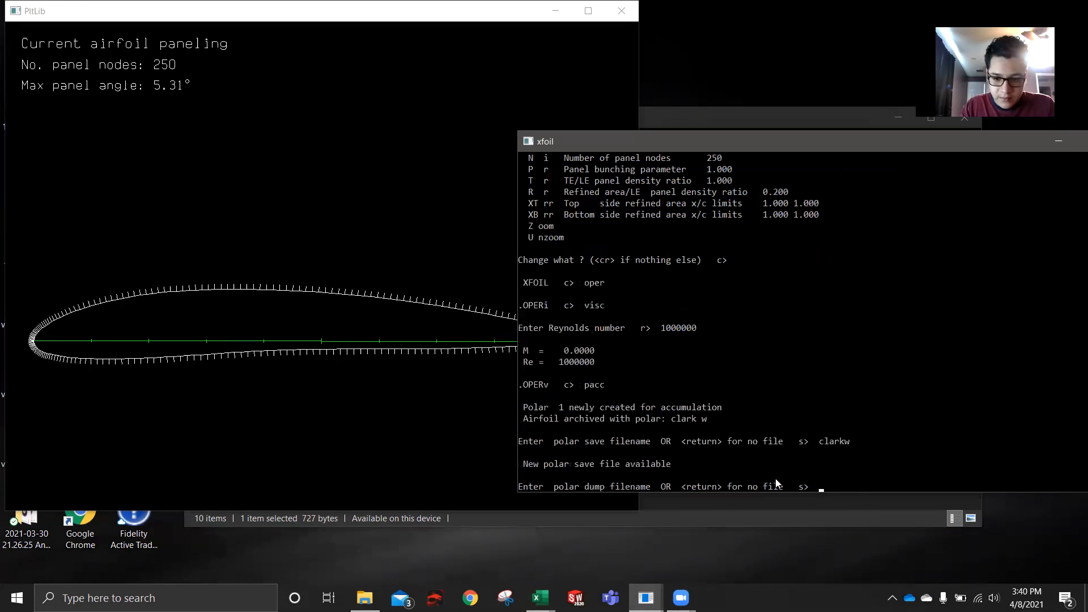
key(Return)
- Run an angle-of-attack sequence from -5 to 15 degrees in 1-degree increments and bring the pressure plot to the front
text(ase)
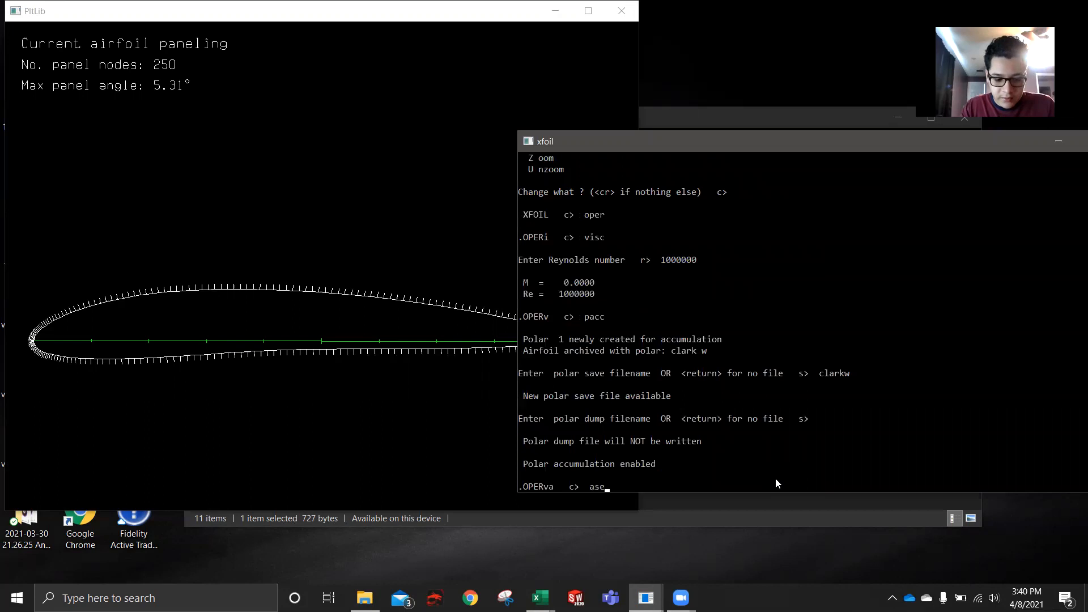
text(q -5)
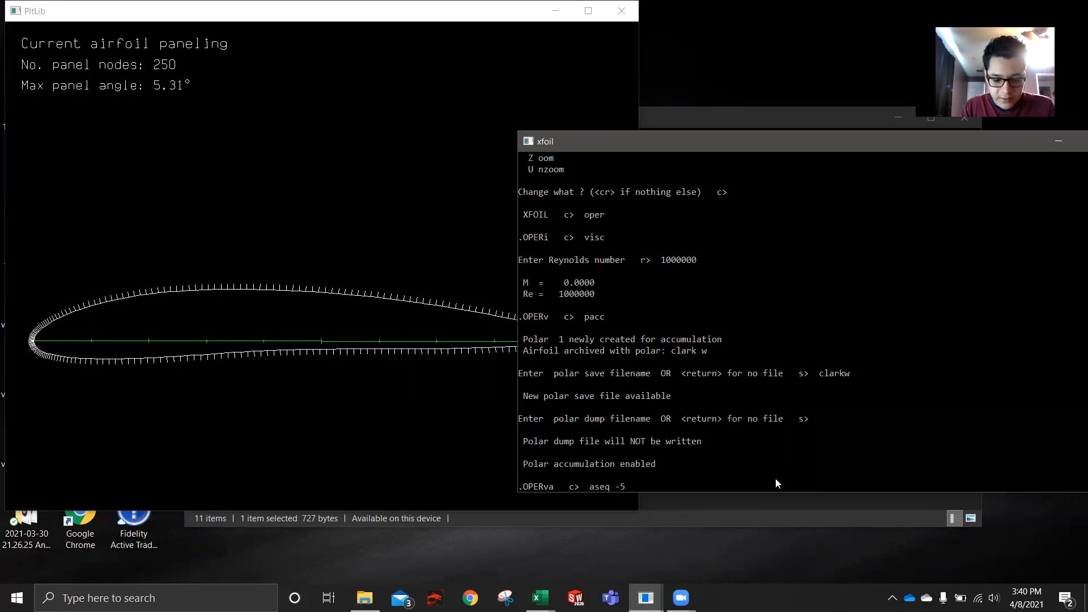
text( 15 1)
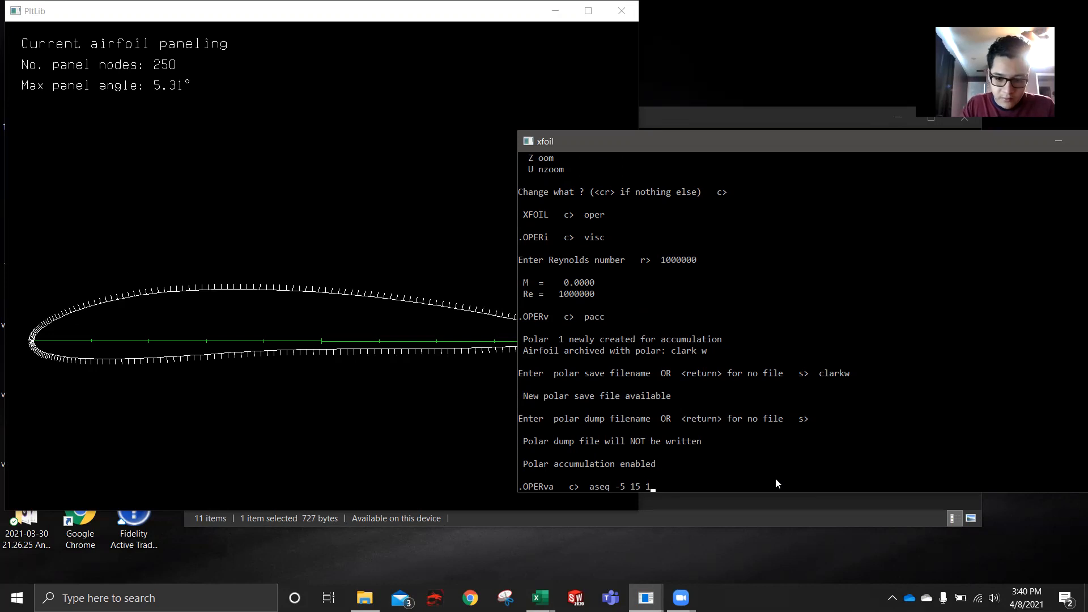
key(Return)
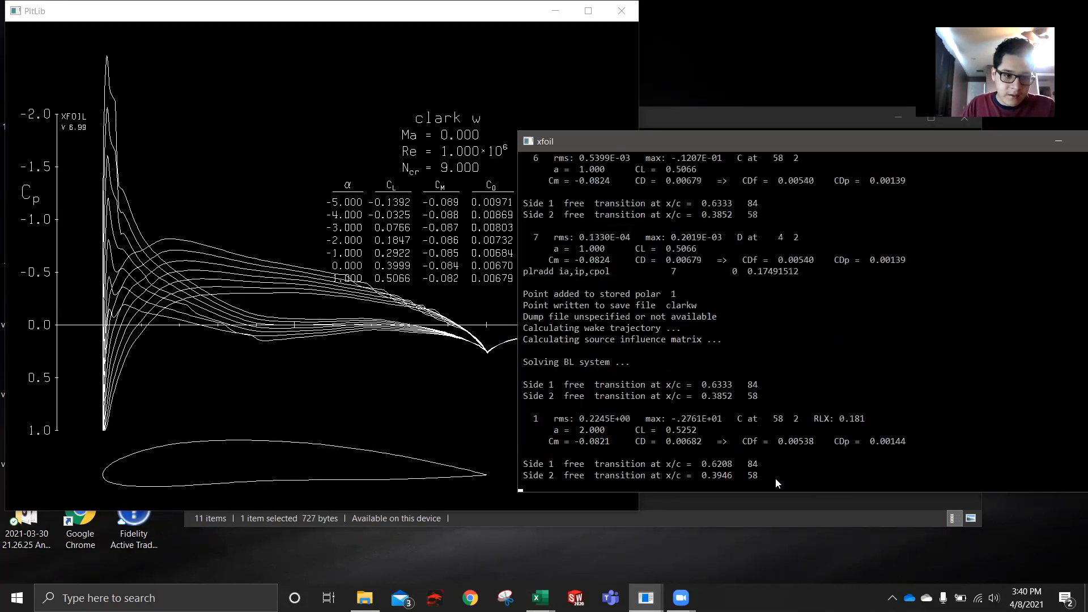
click(602, 500)
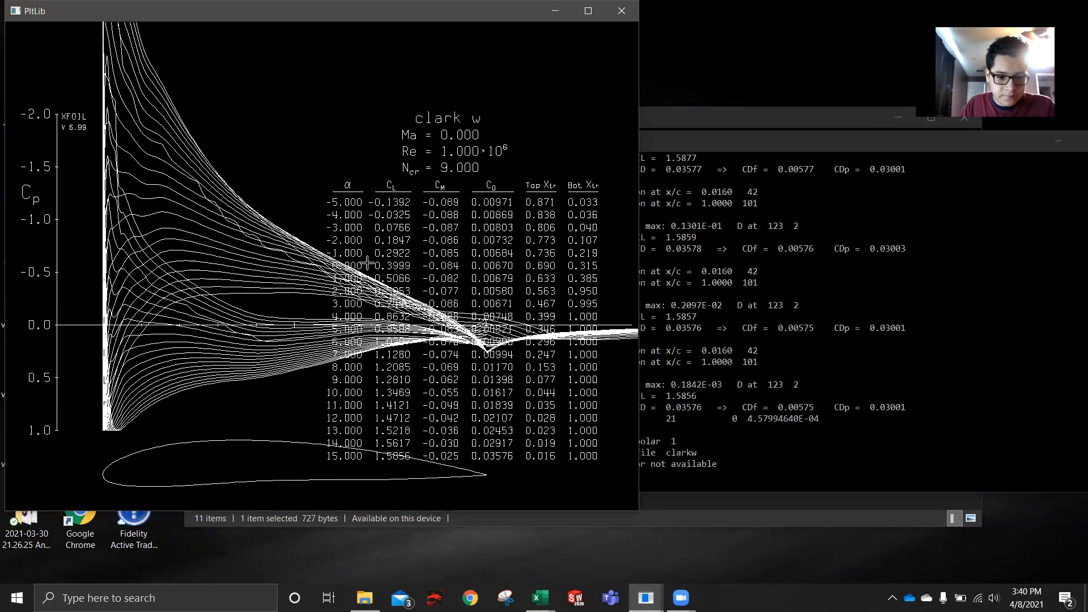
- Switch to File Explorer and select the newly saved clarkw polar file in the XFoil Project 1 folder
click(364, 598)
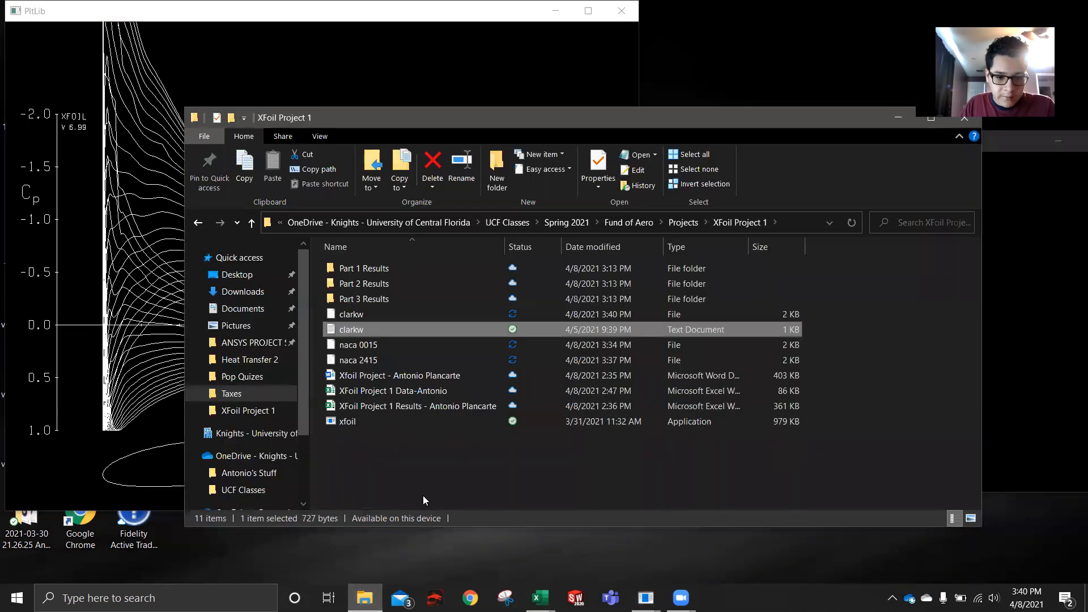
click(419, 321)
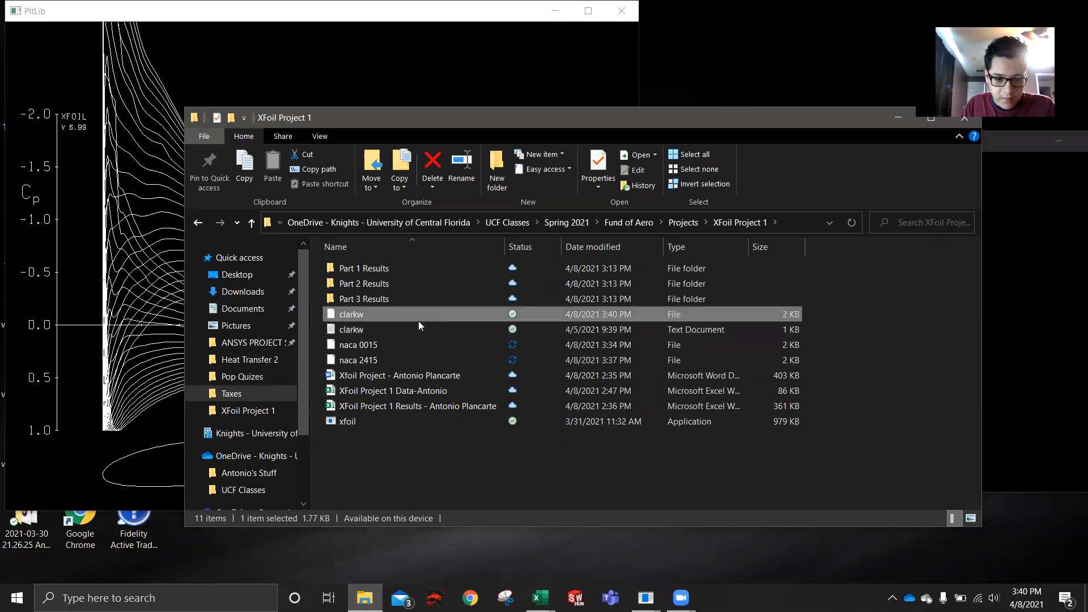
- Open the clarkw polar file in Notepad, review its alpha, CL and CD table, and close it
double_click(423, 314)
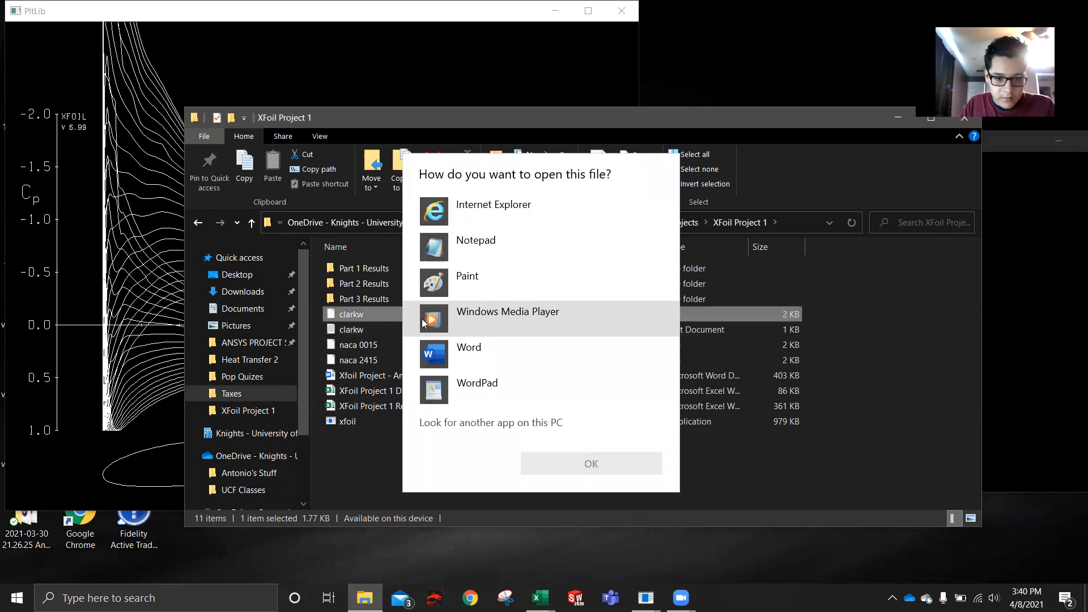
double_click(475, 246)
scroll(209, 292, down, 2)
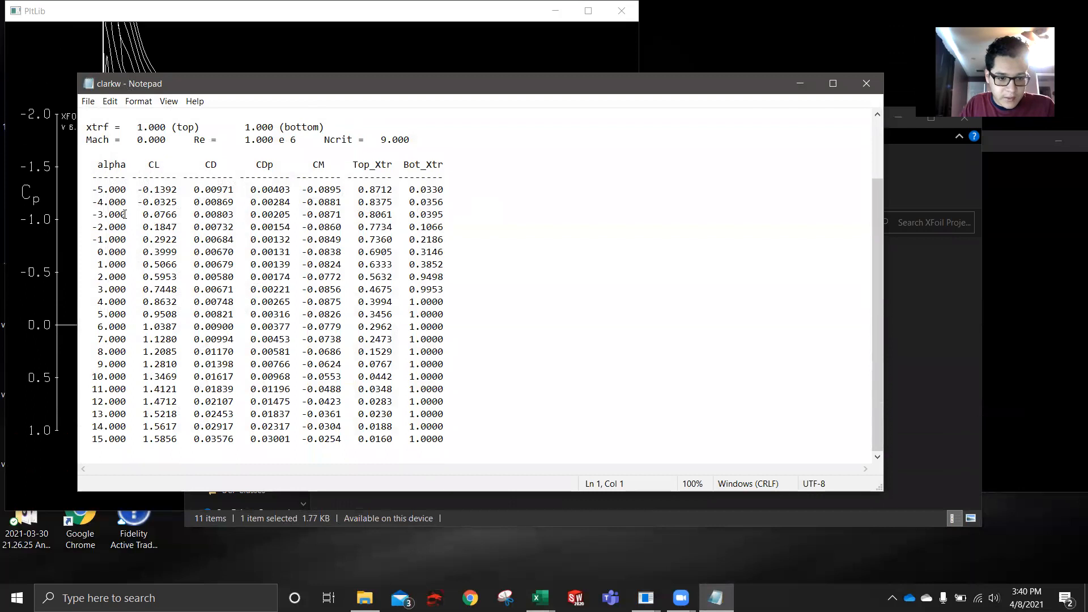
click(866, 83)
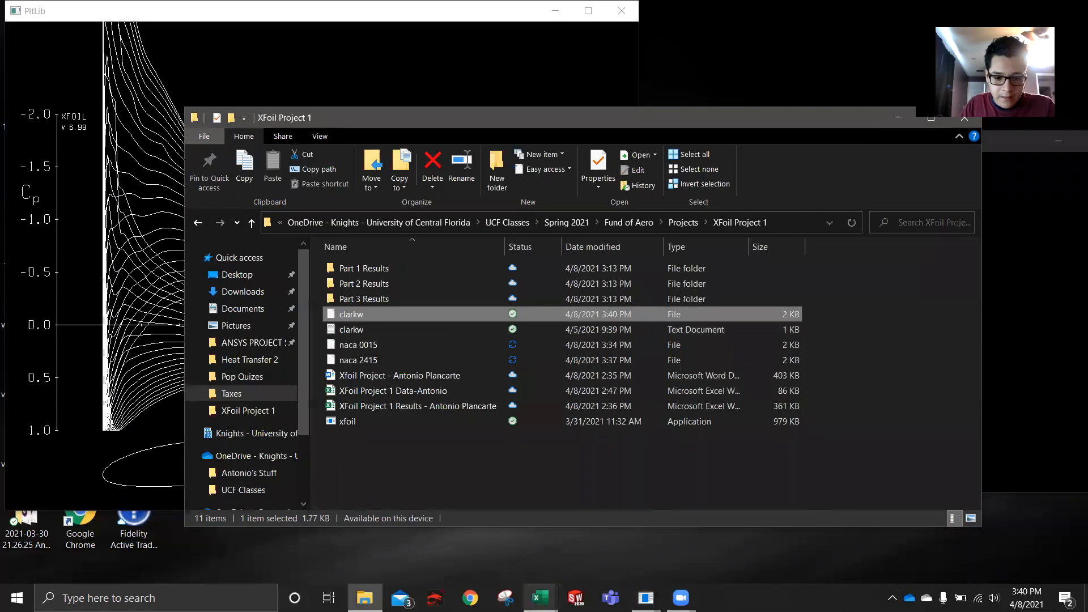
- Switch to Excel and open the extensionless clarkw polar file from the XFoil Project 1 folder
mouse_move(541, 598)
click(501, 554)
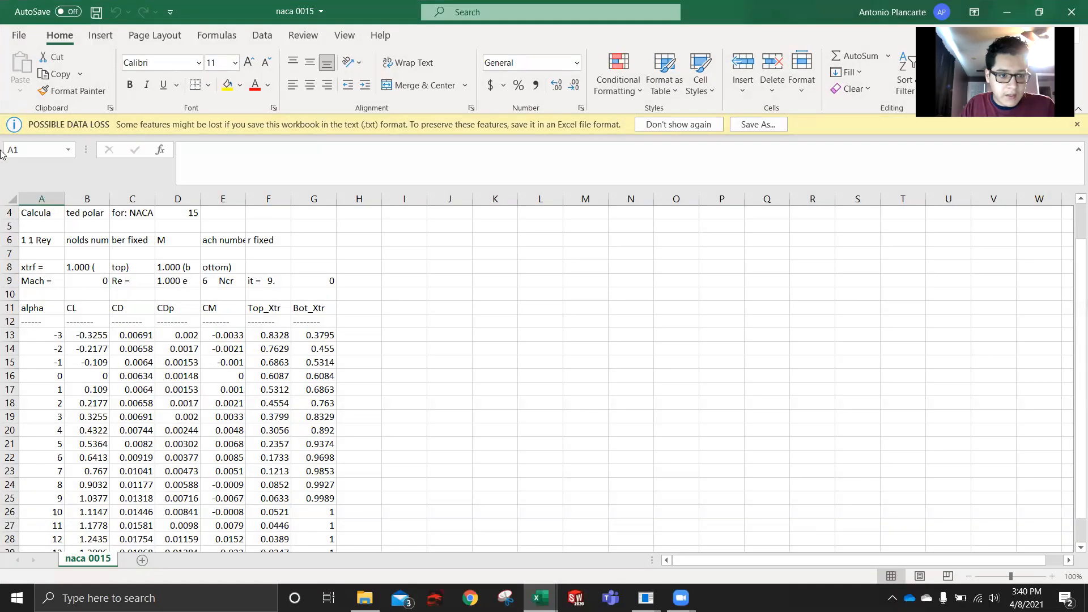
click(19, 35)
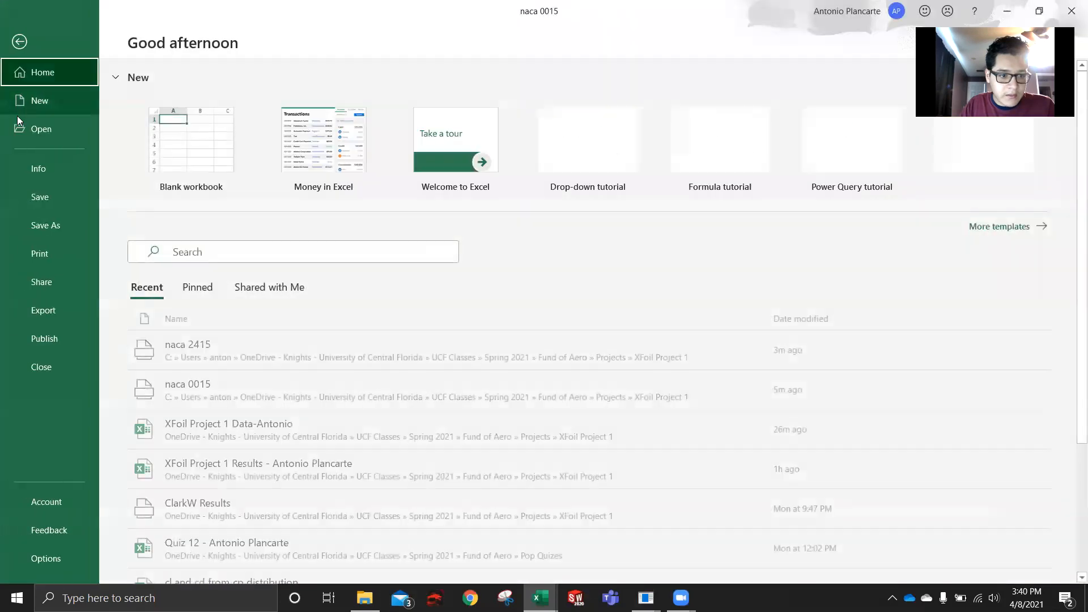
click(51, 125)
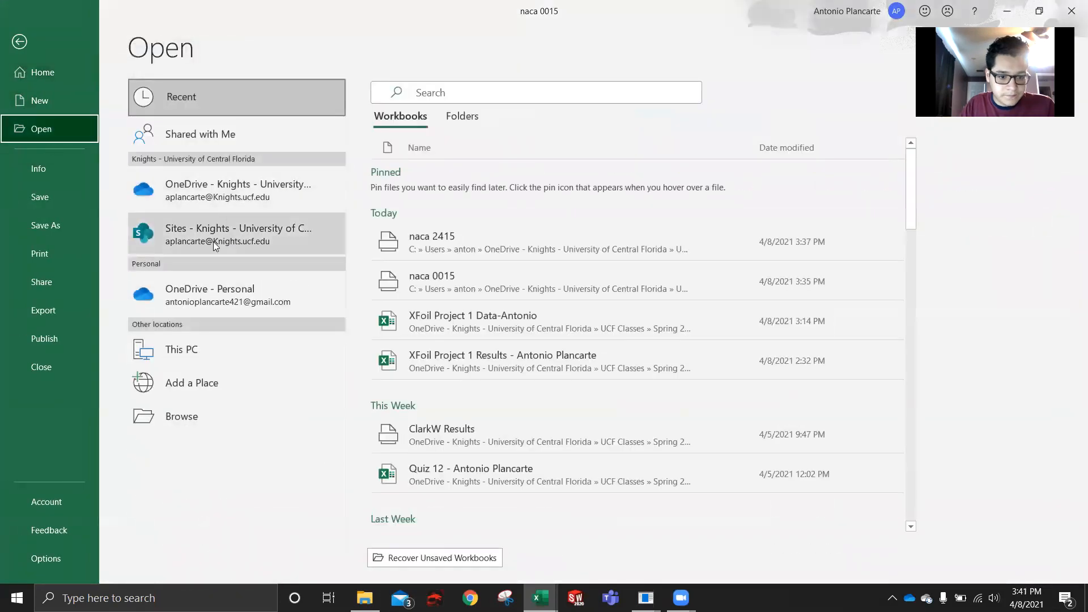
click(210, 413)
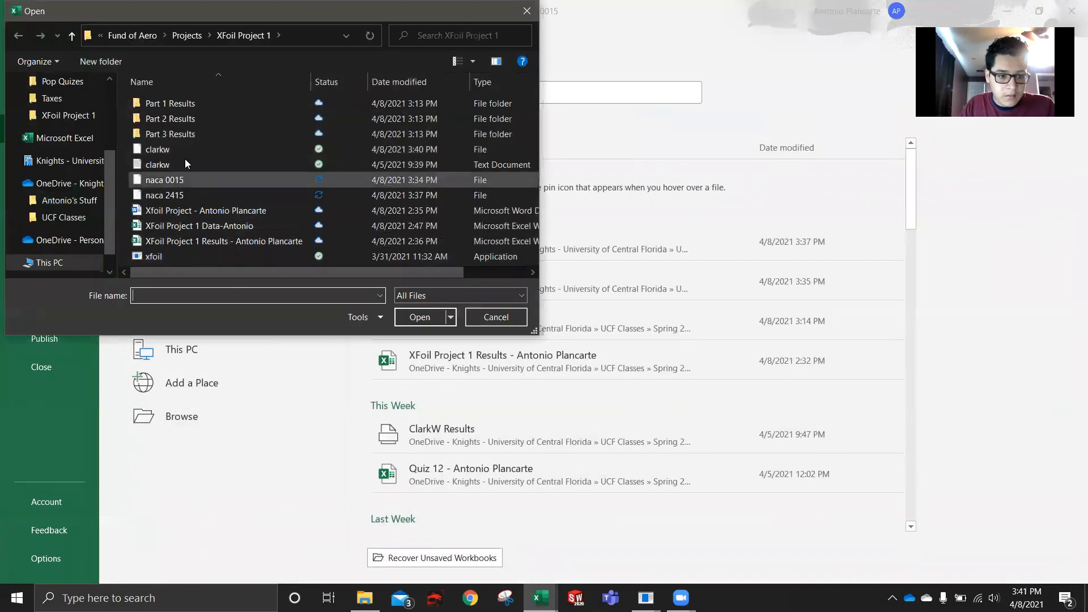
double_click(184, 149)
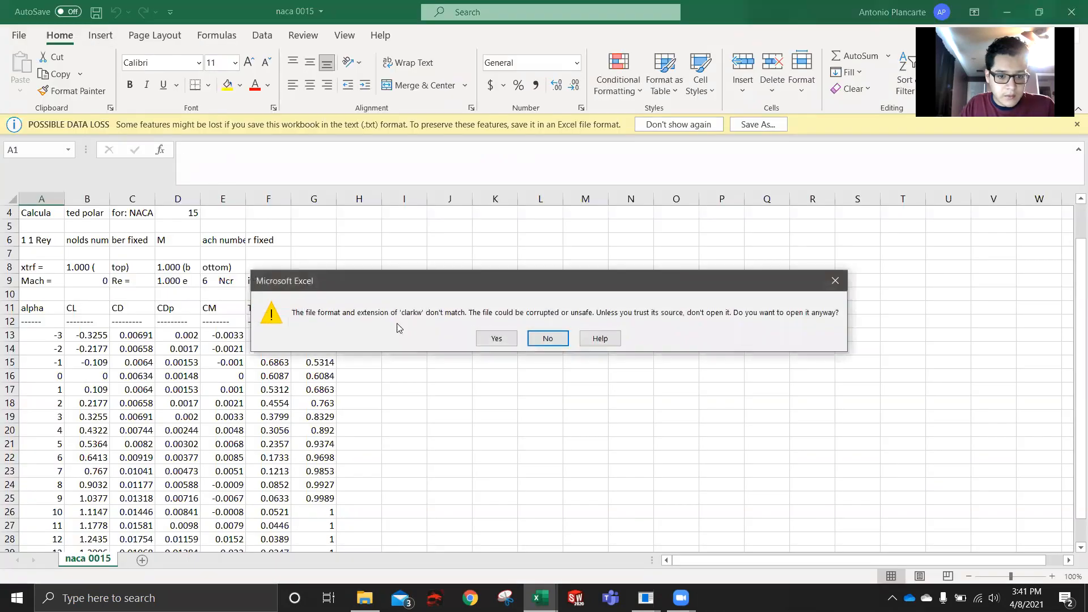
- Accept opening the file despite its format mismatch and import the clarkw text with the suggested fixed-width column breaks
click(492, 338)
click(420, 420)
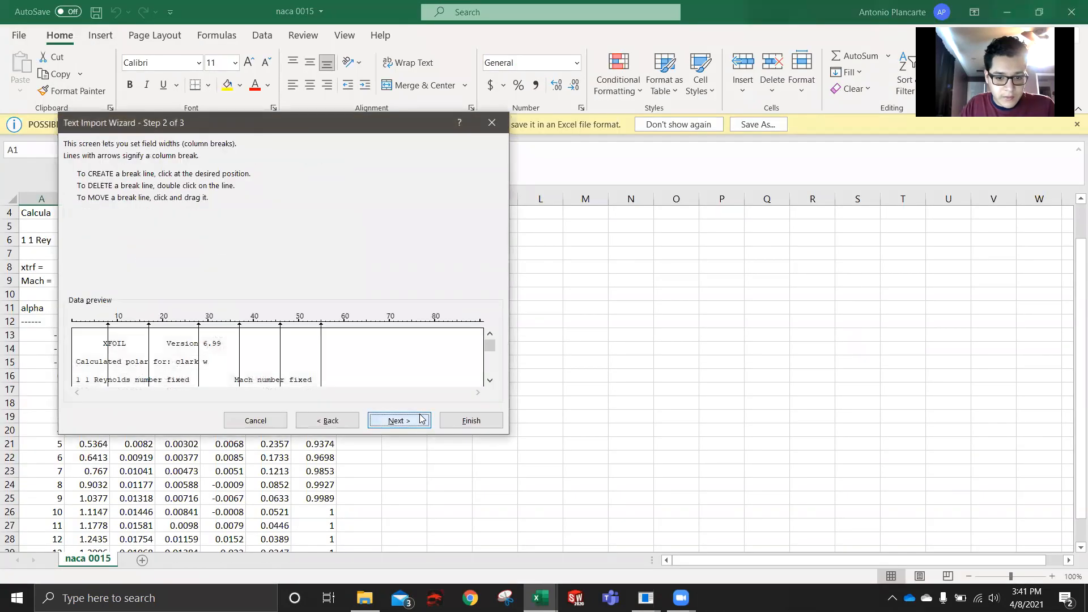
click(419, 420)
click(457, 421)
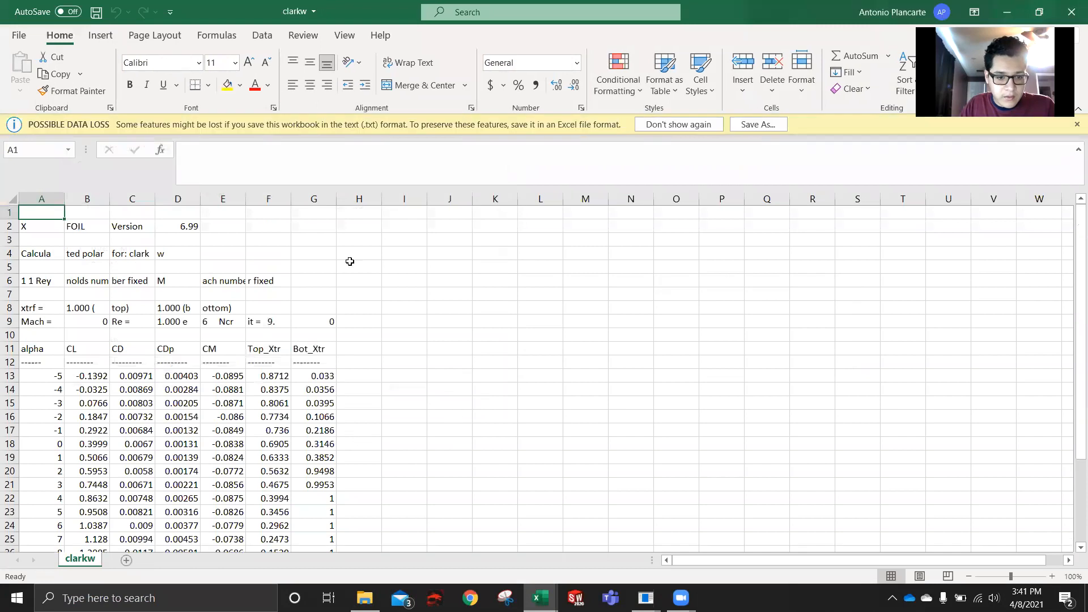
scroll(190, 376, up, 1)
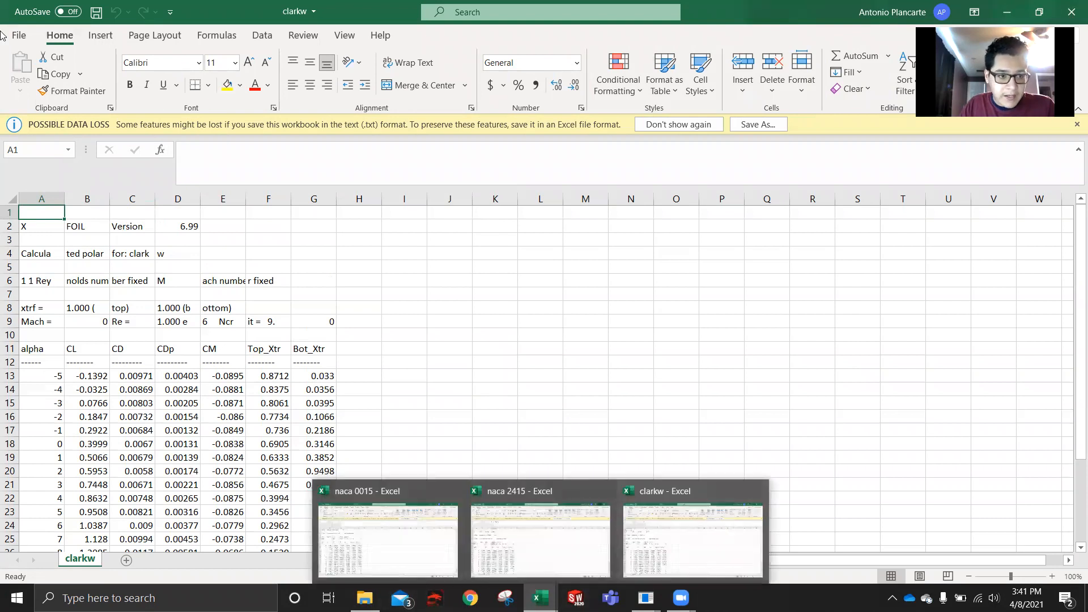
- Open the existing XFoil Project 1 Data workbook from the XFoil Project 1 folder
click(17, 38)
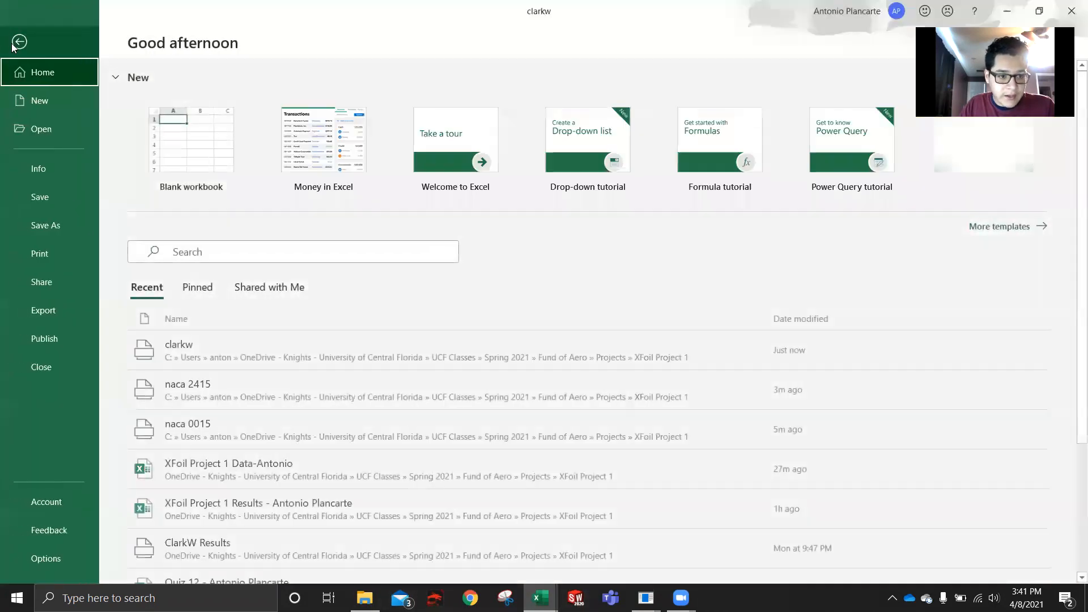
click(21, 131)
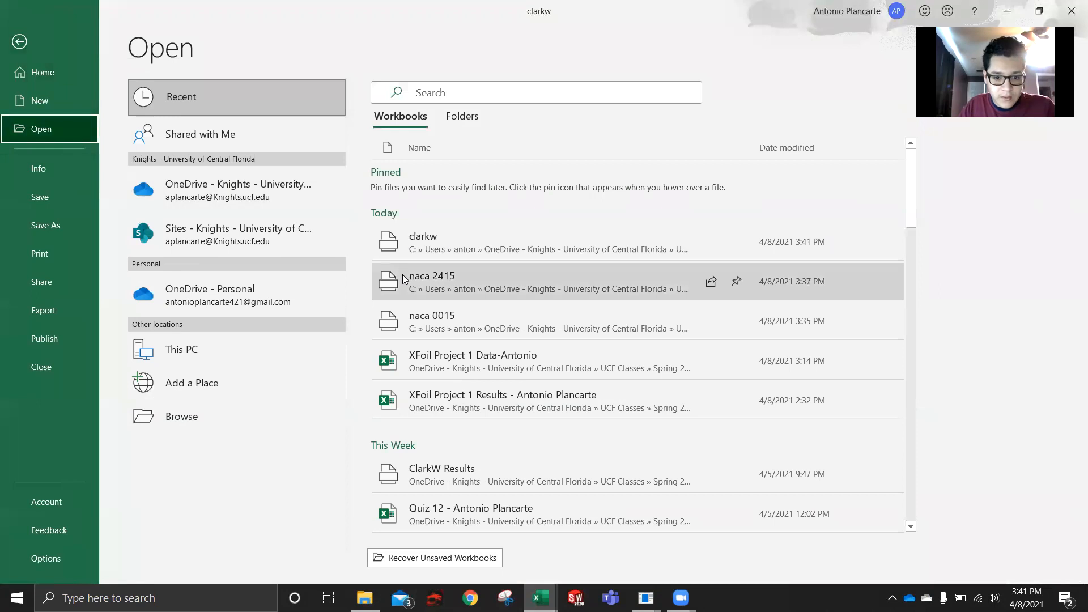
click(189, 401)
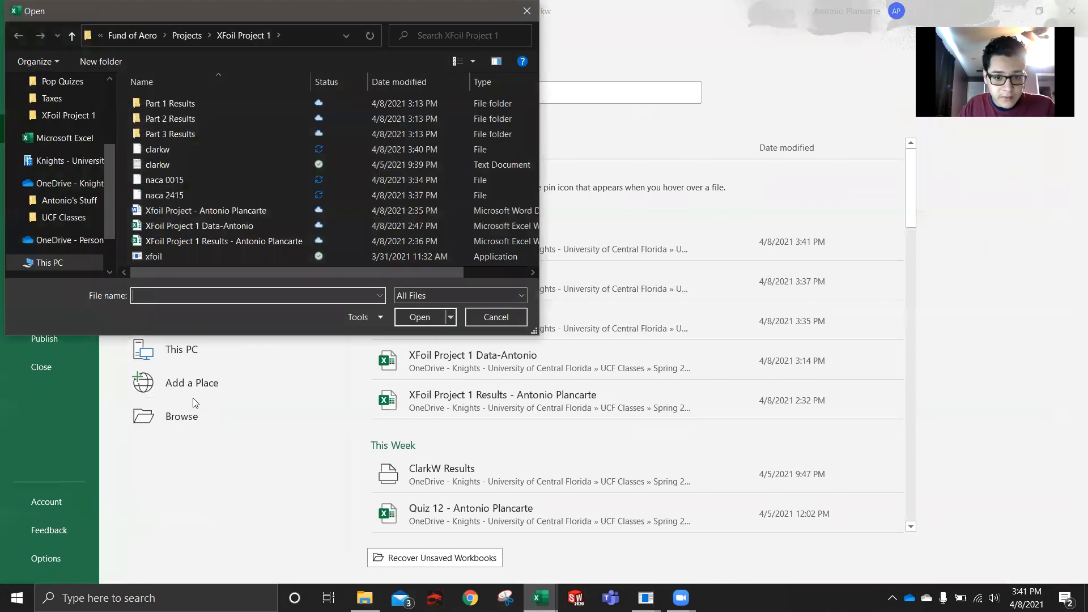
click(234, 226)
double_click(235, 226)
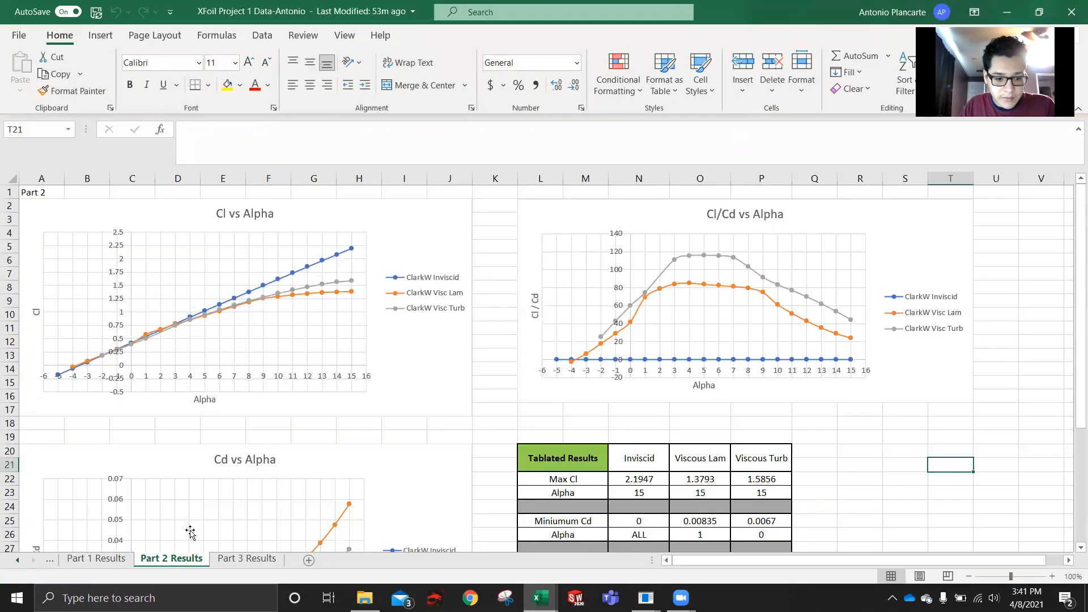
- Review the naca 0015, naca2415 and ClarkW Re=1e6 data sheets, including the Reynolds number in the ClarkW header
click(18, 561)
click(19, 561)
click(19, 561)
click(19, 561)
click(113, 561)
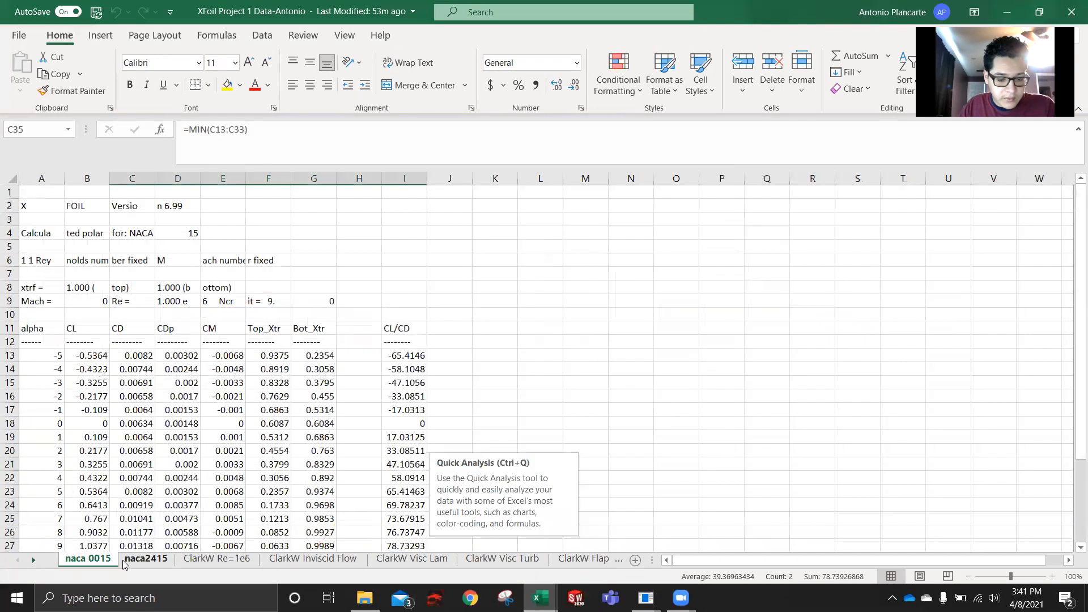
click(123, 560)
click(183, 564)
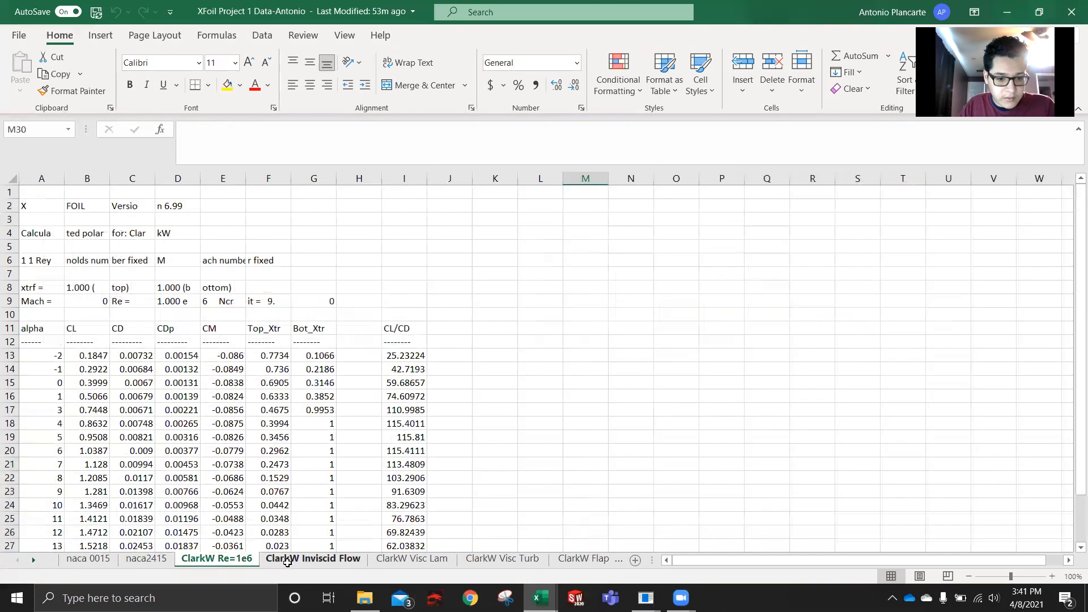
drag(182, 303, 238, 304)
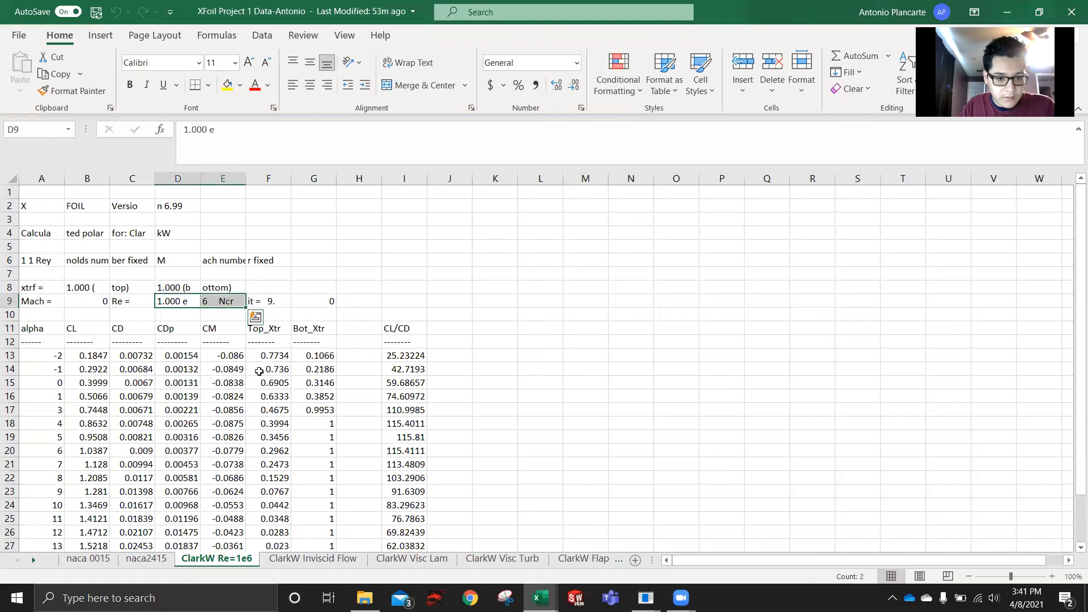
scroll(255, 391, down, 4)
scroll(279, 413, up, 4)
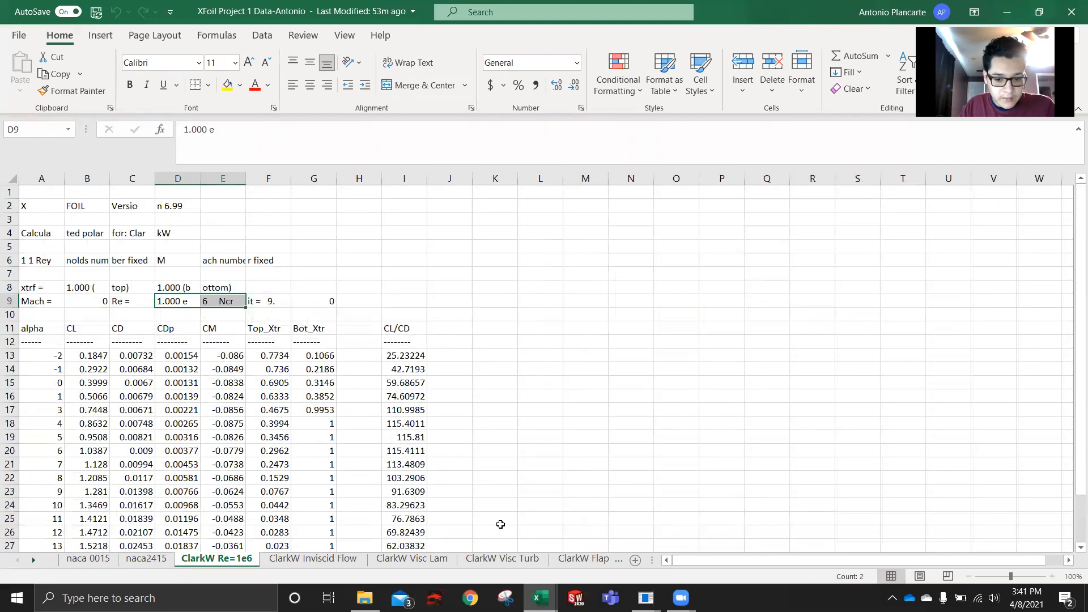
- Show the Part 1 Results sheet and examine its Cl, Cd and Cl/Cd charts and the tabulated results
click(34, 560)
click(34, 560)
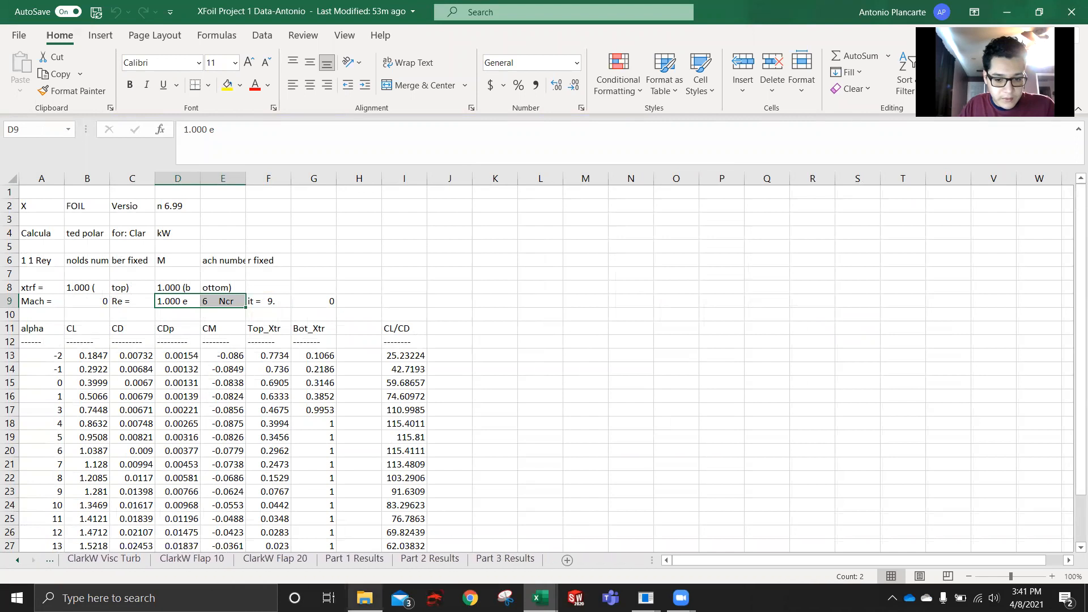
click(355, 559)
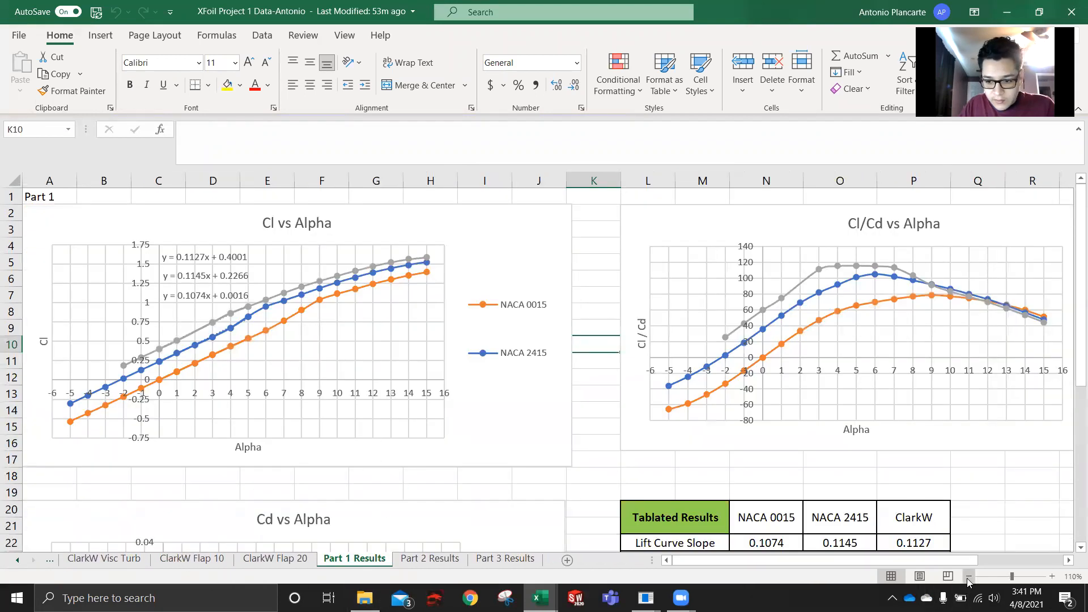
scroll(302, 400, down, 3)
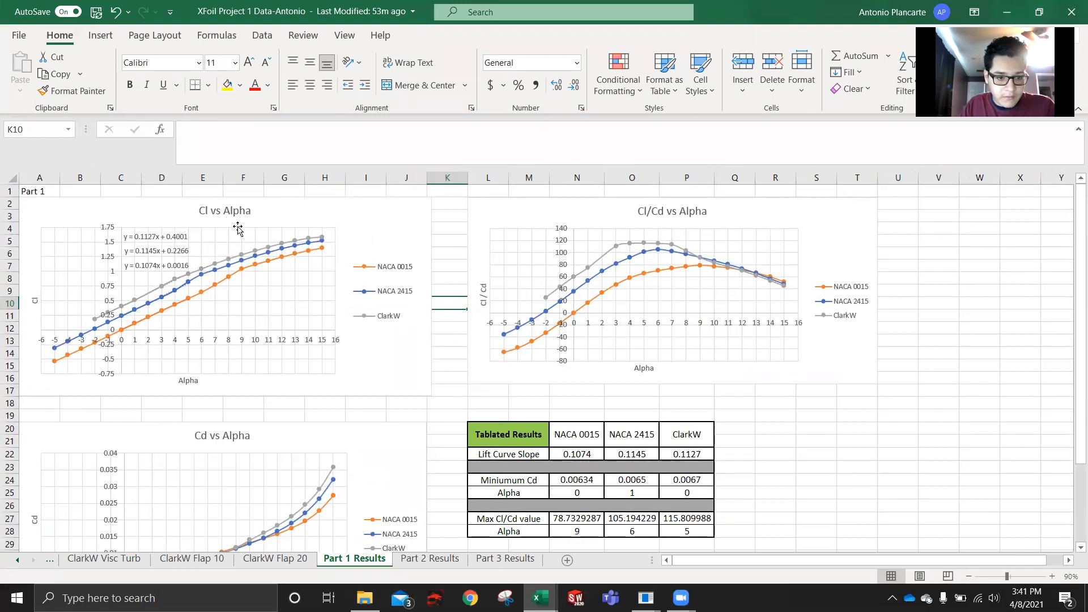
scroll(428, 400, down, 2)
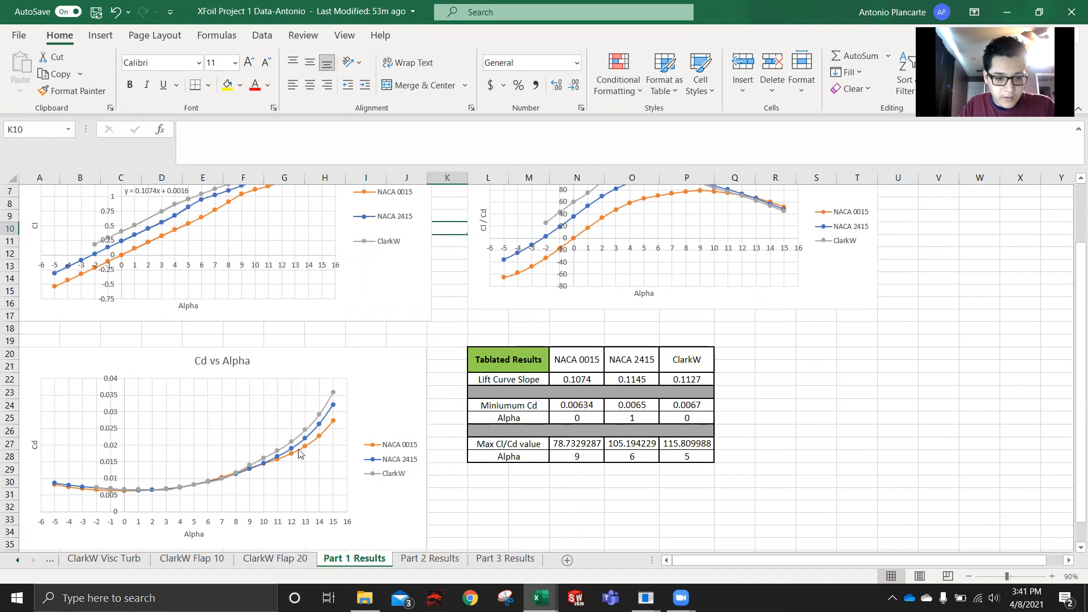
scroll(299, 453, up, 2)
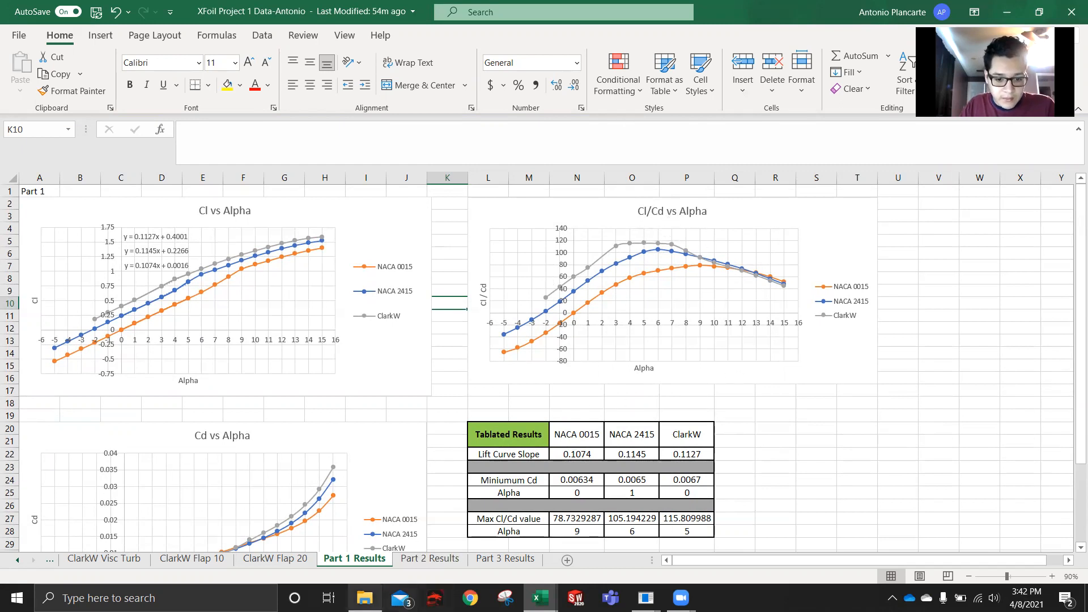
- Switch to the xfoil console and close the running XFOIL session
mouse_move(646, 598)
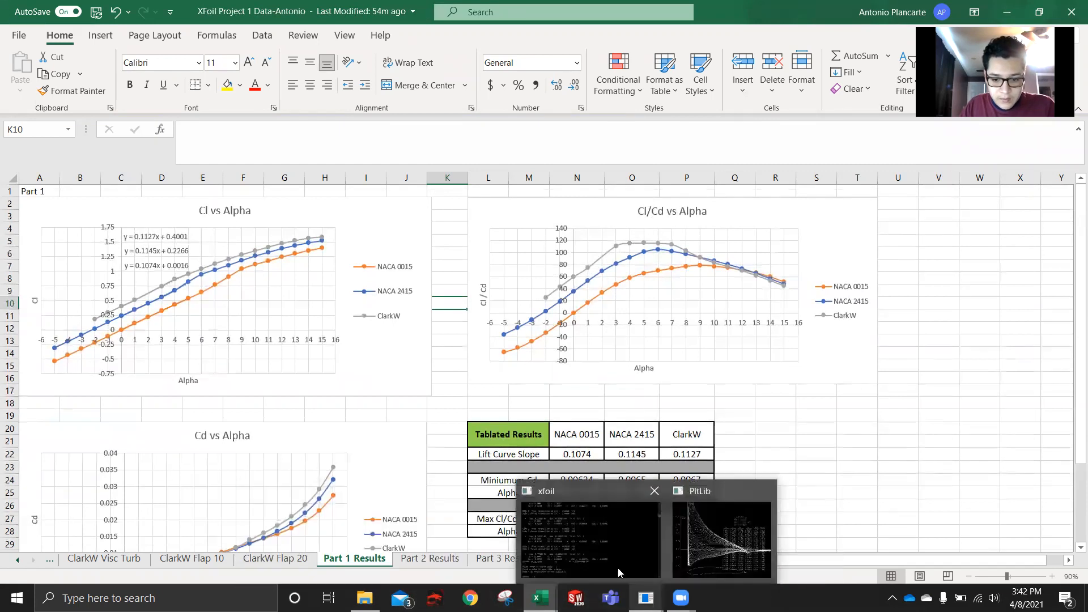
click(571, 538)
drag(693, 139, 495, 130)
click(927, 145)
click(926, 133)
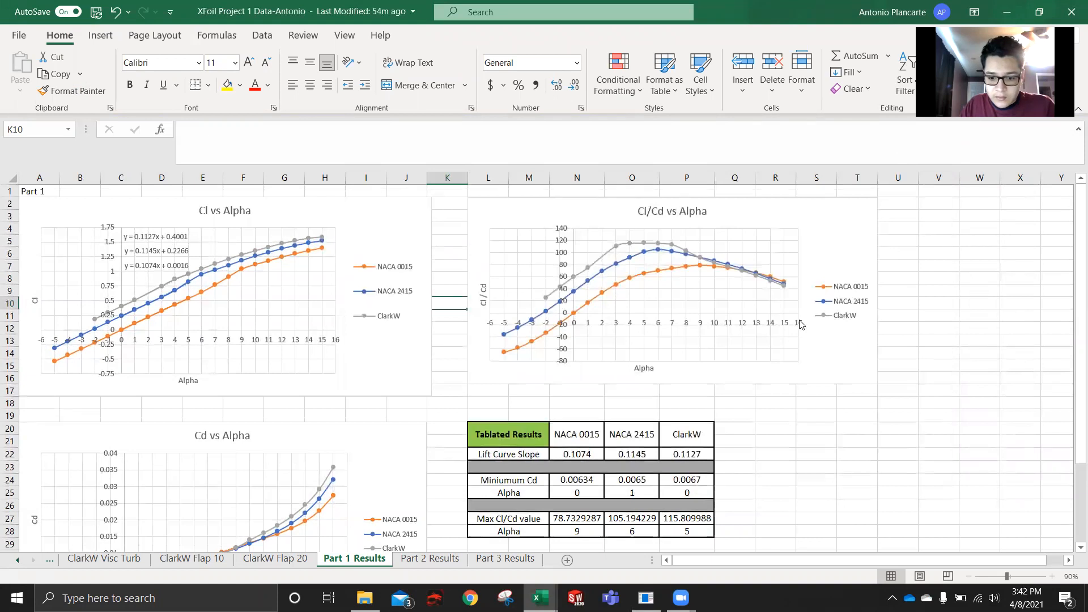
- Bring up a fresh XFOIL session and enter the command load clarkw.txt at its main prompt
click(643, 599)
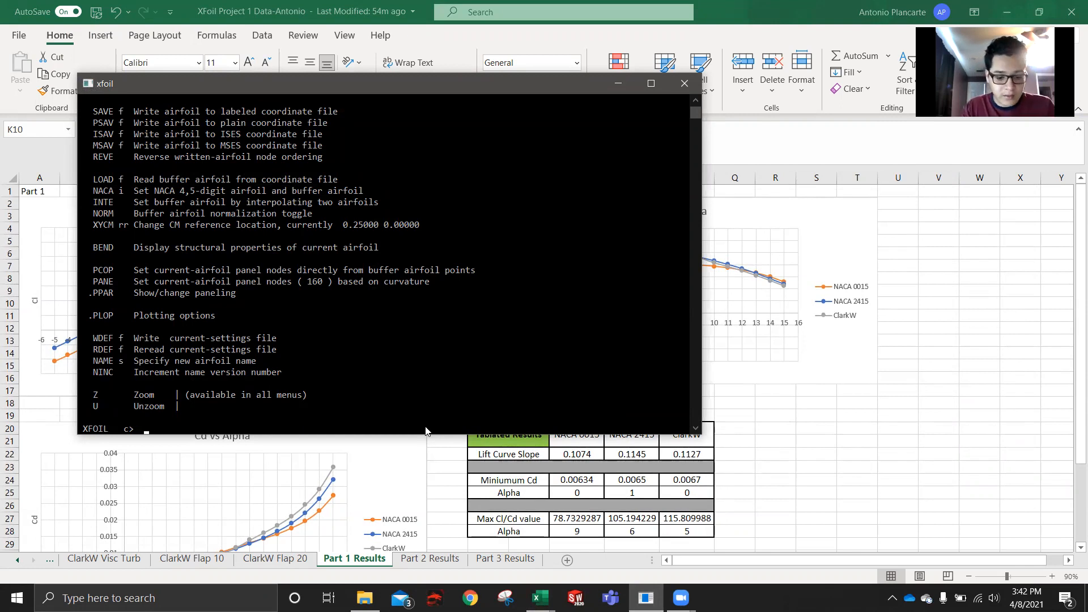
text(load cl)
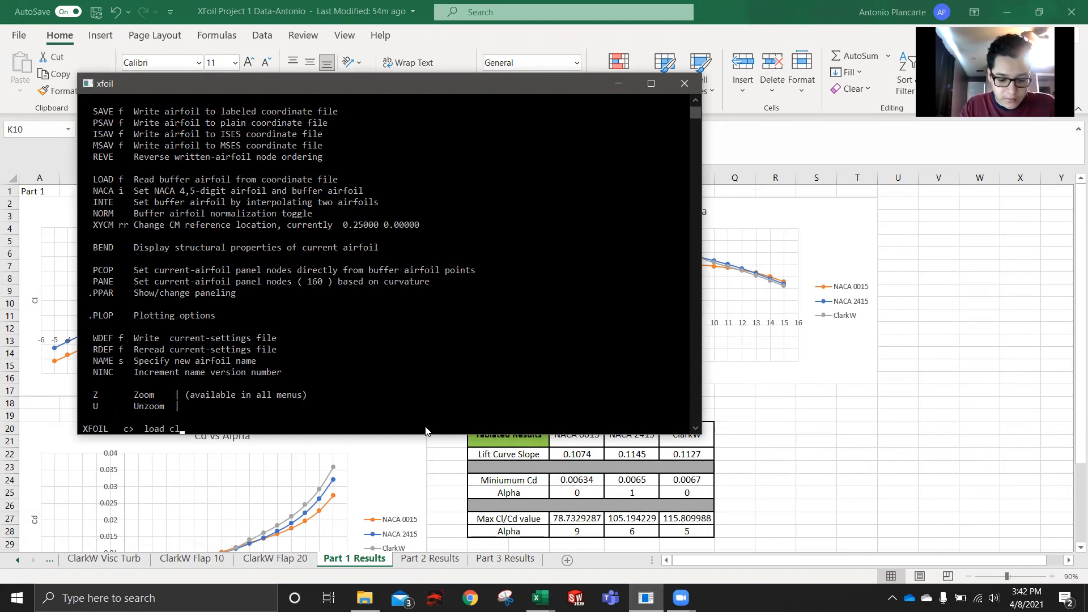
text(arkw.txt)
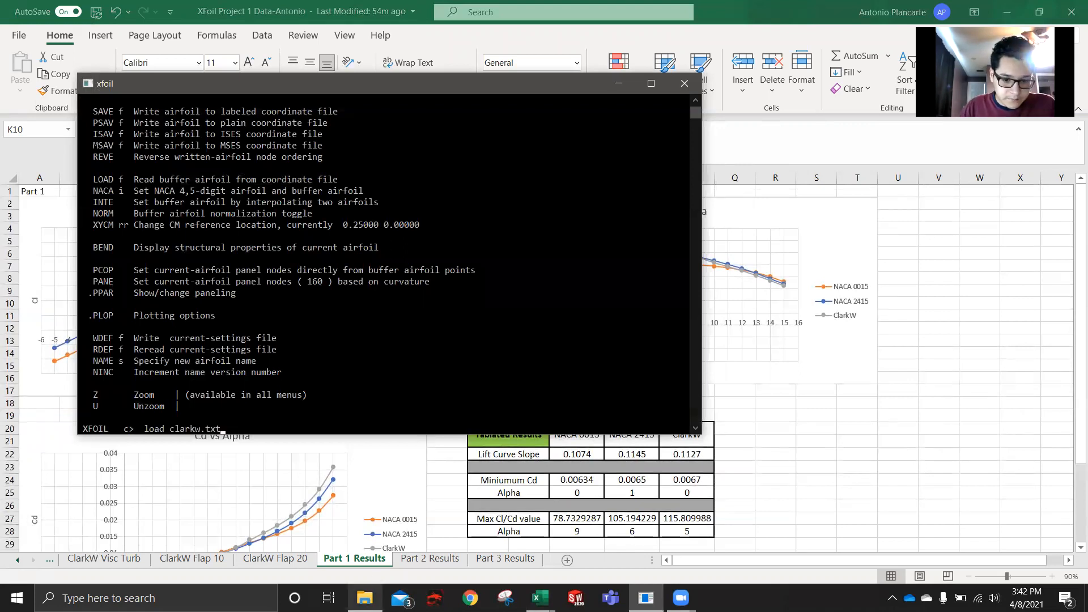
- Delete the extensionless clarkw polar file from the XFoil Project 1 folder, closing its Excel workbook and retrying the deletion
click(365, 598)
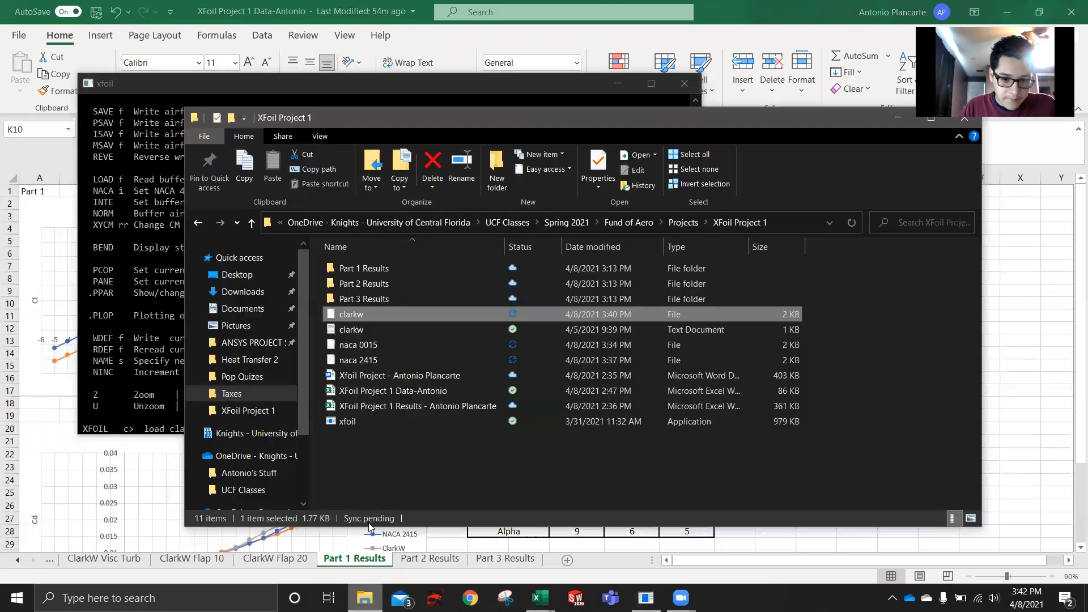
right_click(366, 316)
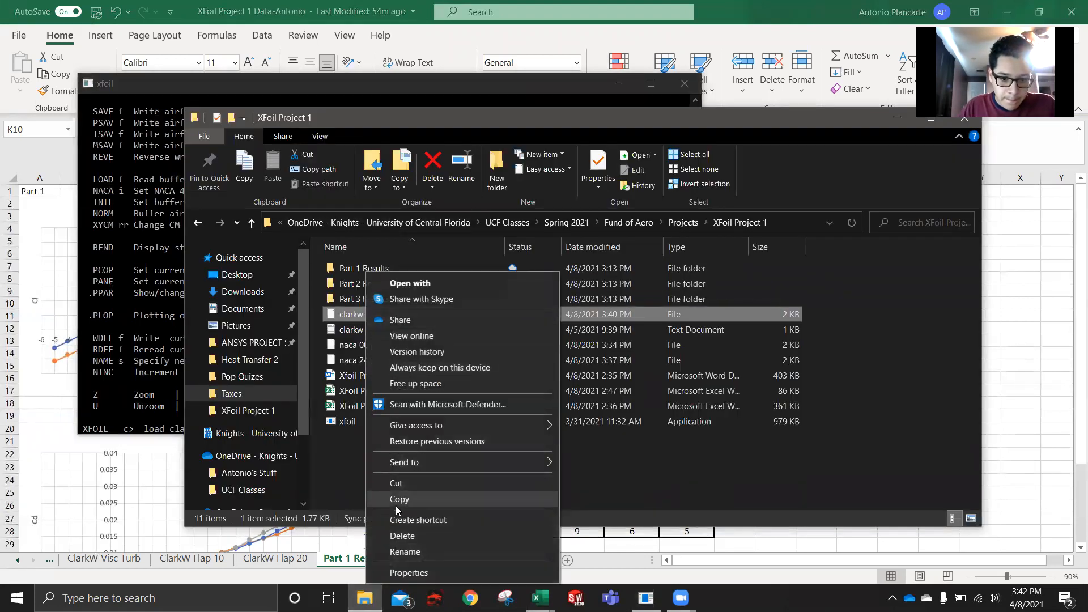
click(398, 536)
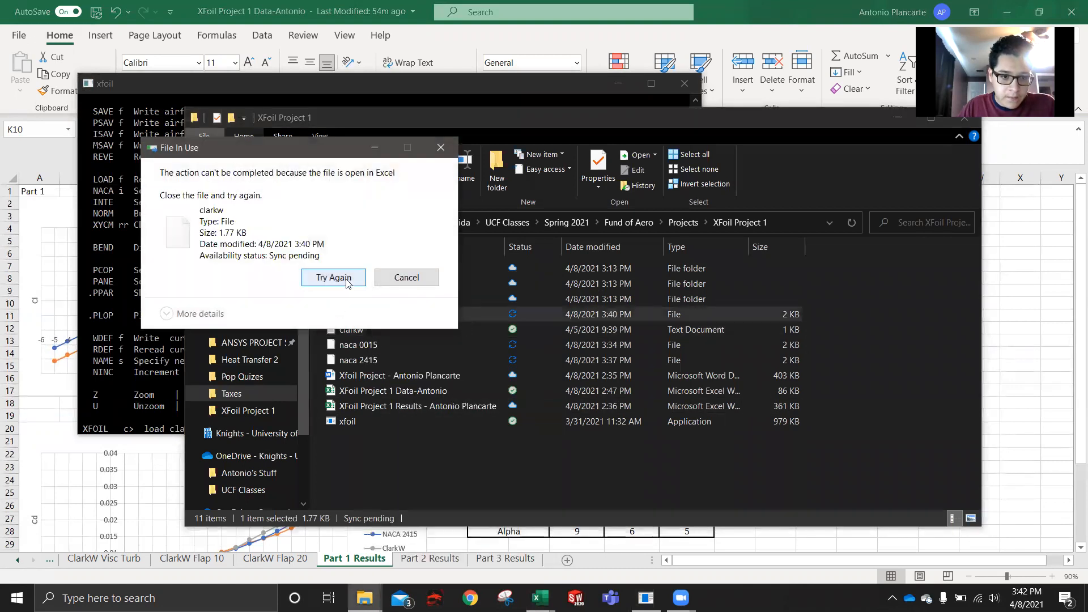
click(333, 278)
mouse_move(540, 598)
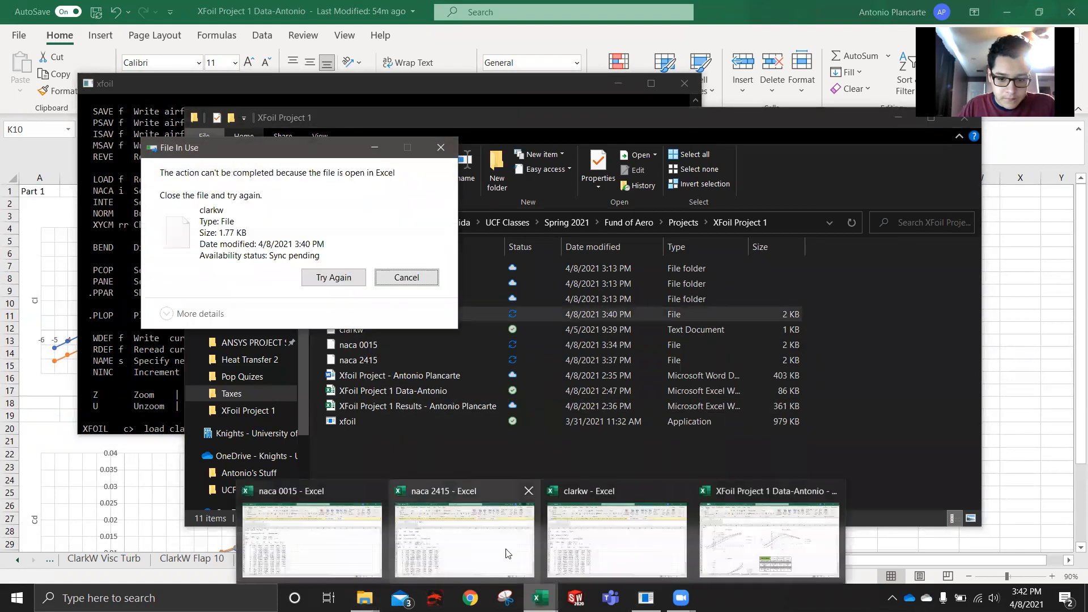
click(681, 490)
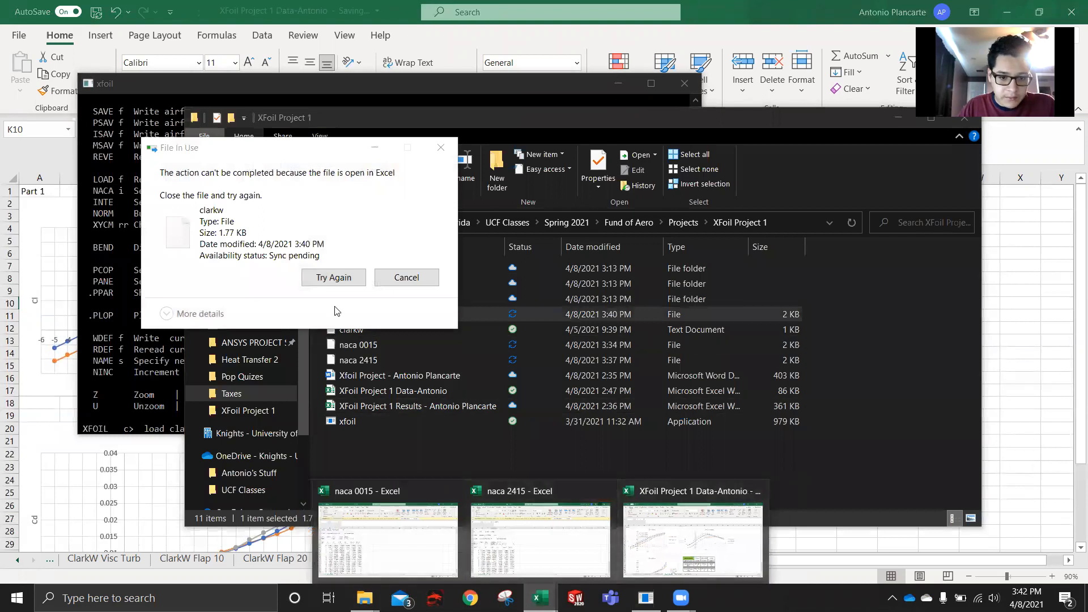
click(328, 275)
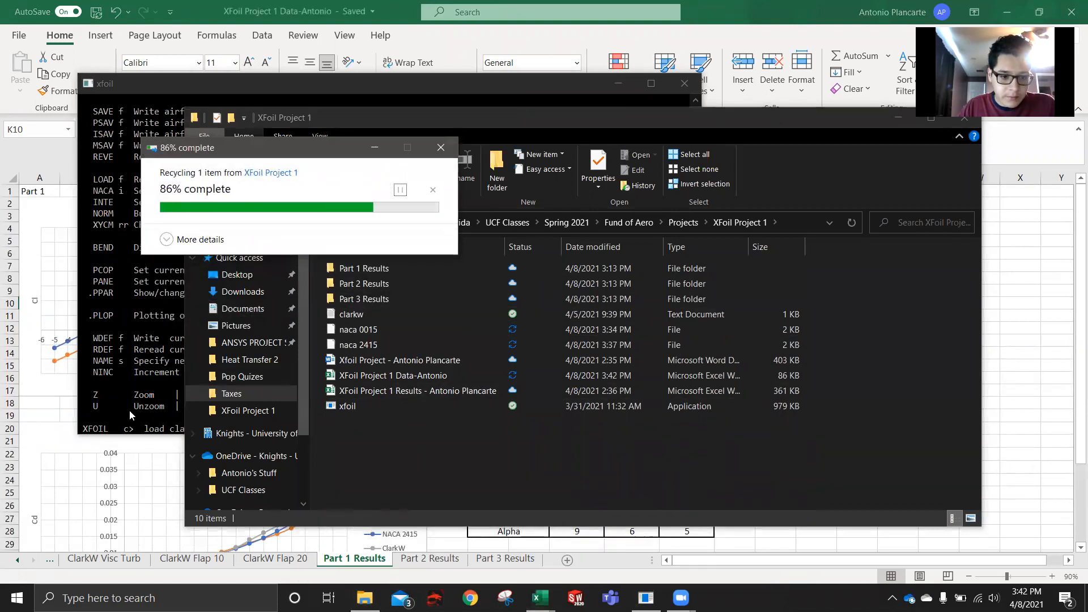
- Check the contents of the Part 1 Results folder and try to move the naca 2415 file into it
click(395, 273)
double_click(395, 273)
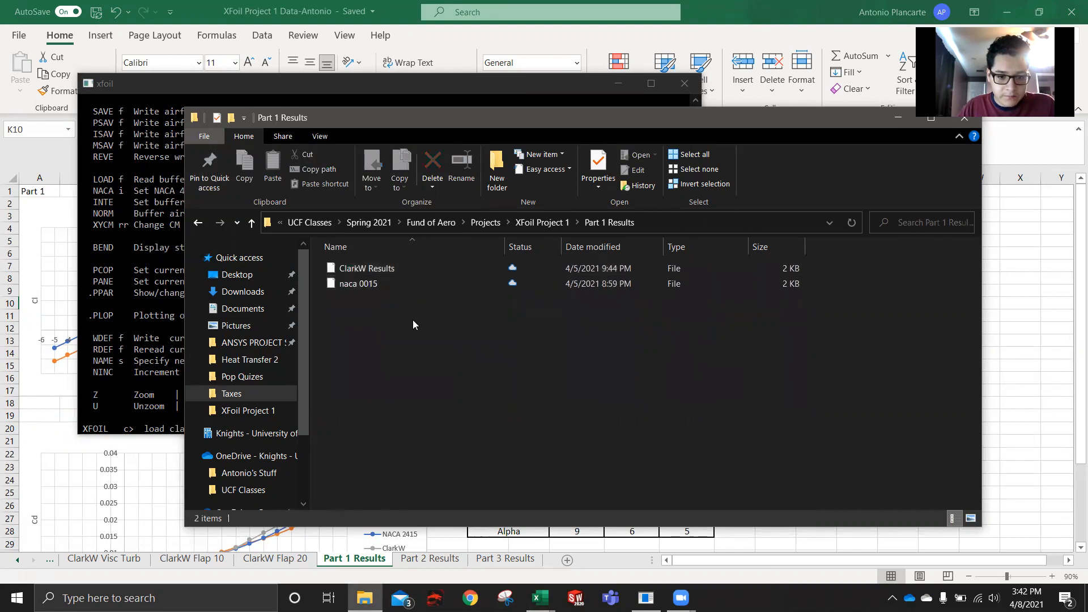
key(alt+Left)
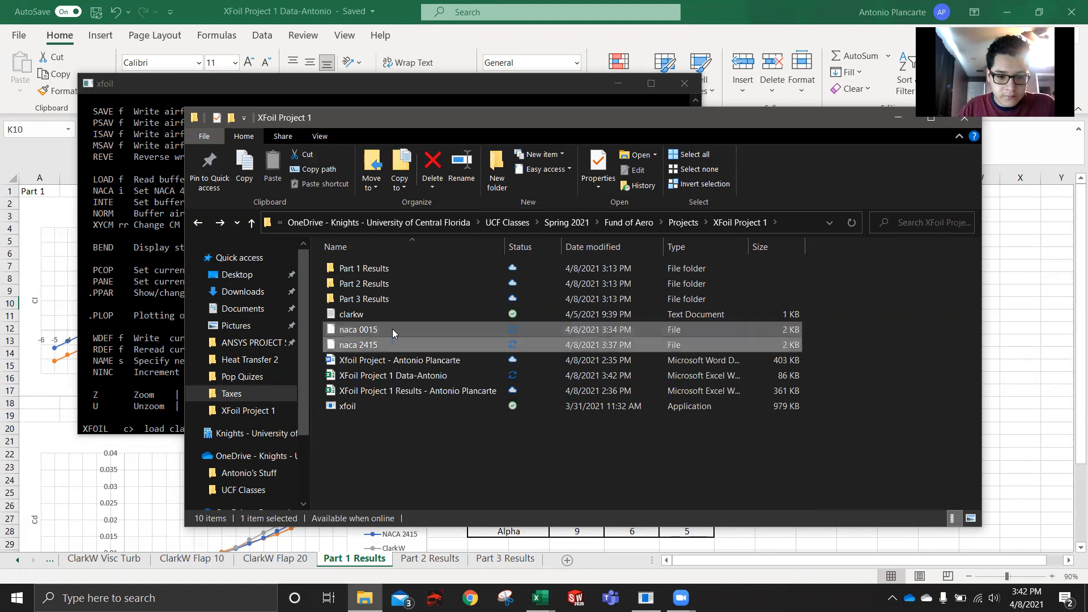
click(378, 344)
drag(368, 345, 379, 270)
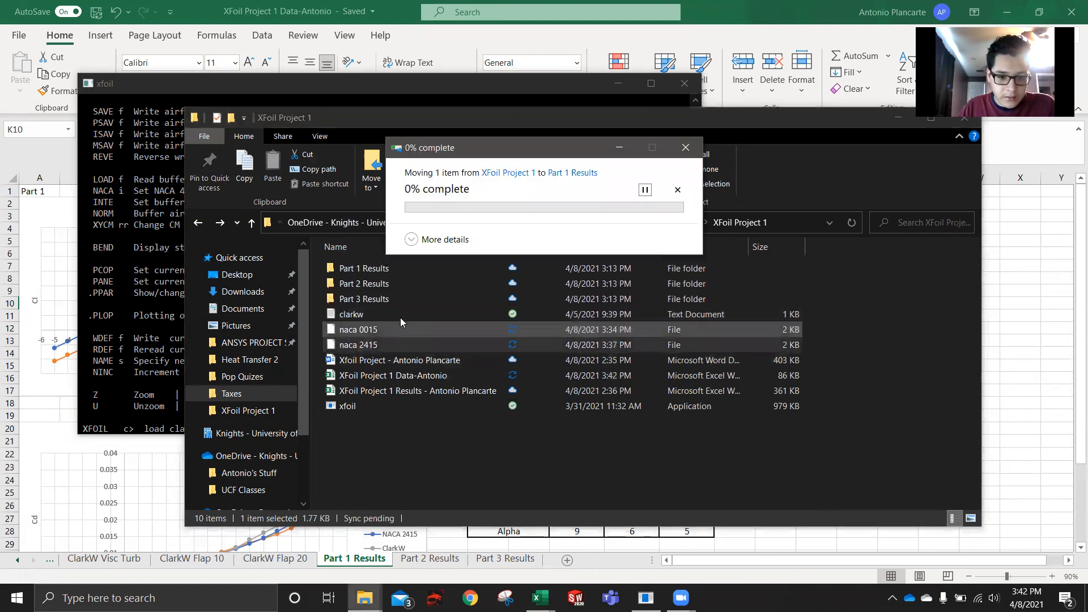
click(641, 280)
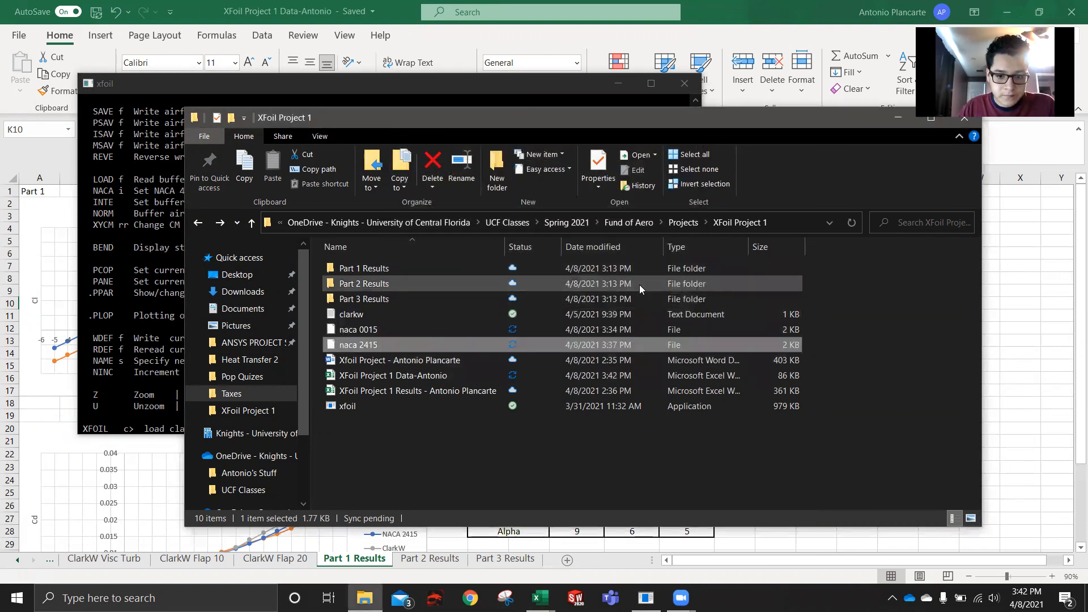
- Return to the xfoil console, load the clarkw.txt coordinate file and name the airfoil clark w
click(137, 411)
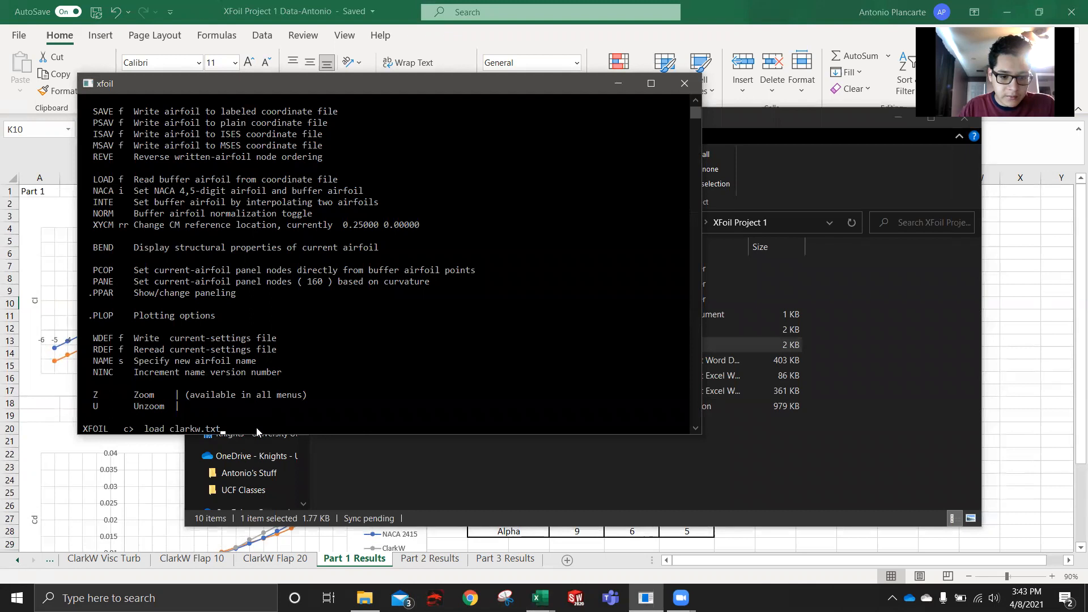
key(Return)
text(clark w)
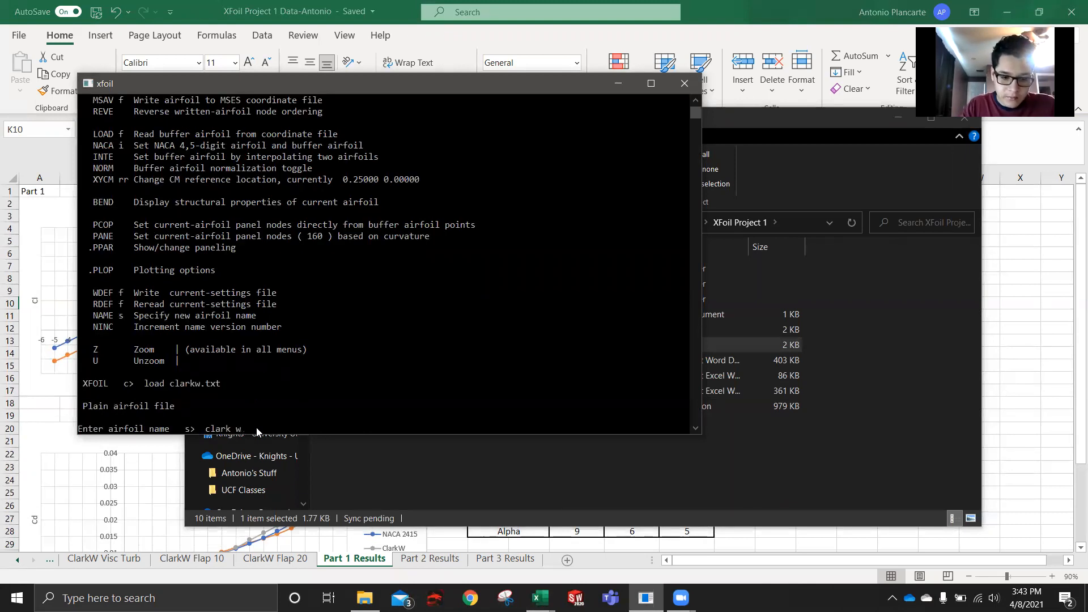
key(Return)
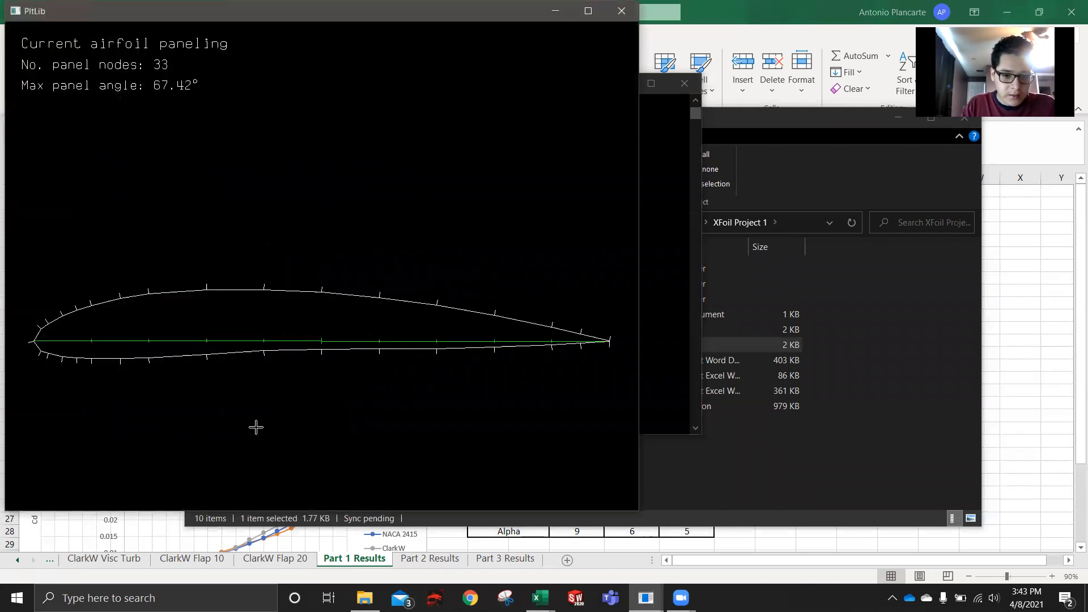
- Move the xfoil console clear of the airfoil plot and repanel the loaded airfoil with the pane command
click(673, 208)
drag(343, 91, 750, 121)
text(pane)
key(Return)
- With ppar, set the number of panel nodes to 250 and the TE/LE panel density ratio to 1, returning to the main XFOIL prompt
text(ppar)
key(Return)
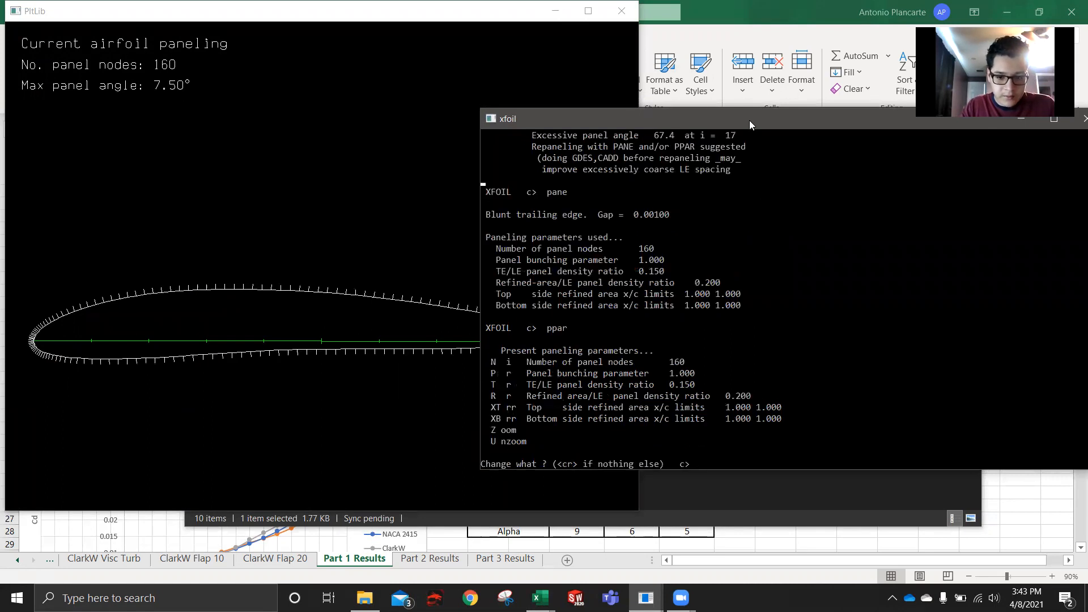
text(n 250)
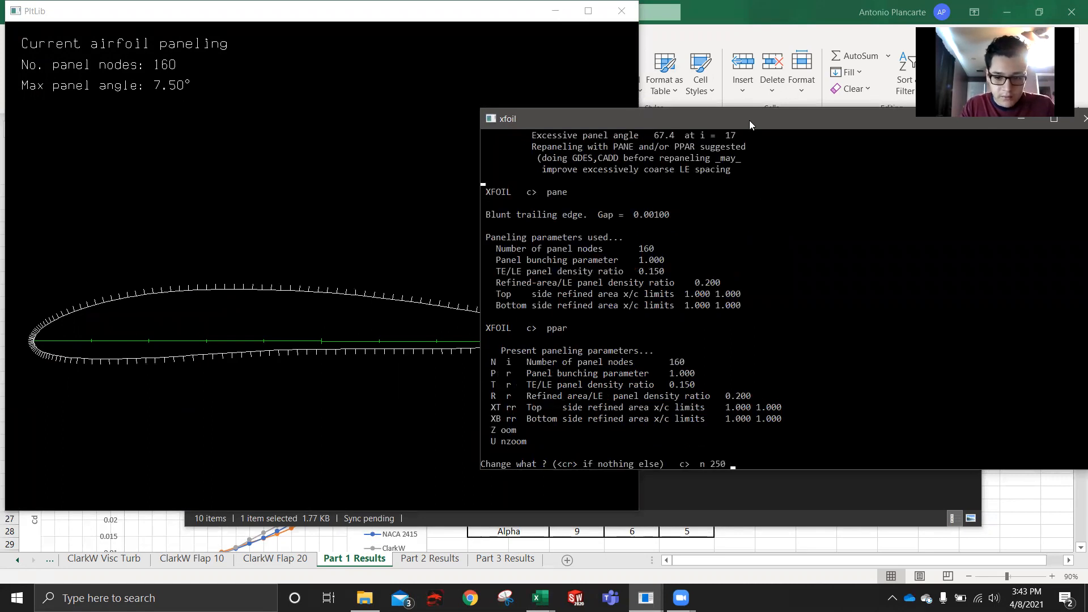
key(Return)
text(t 1)
key(Return)
key(Return)
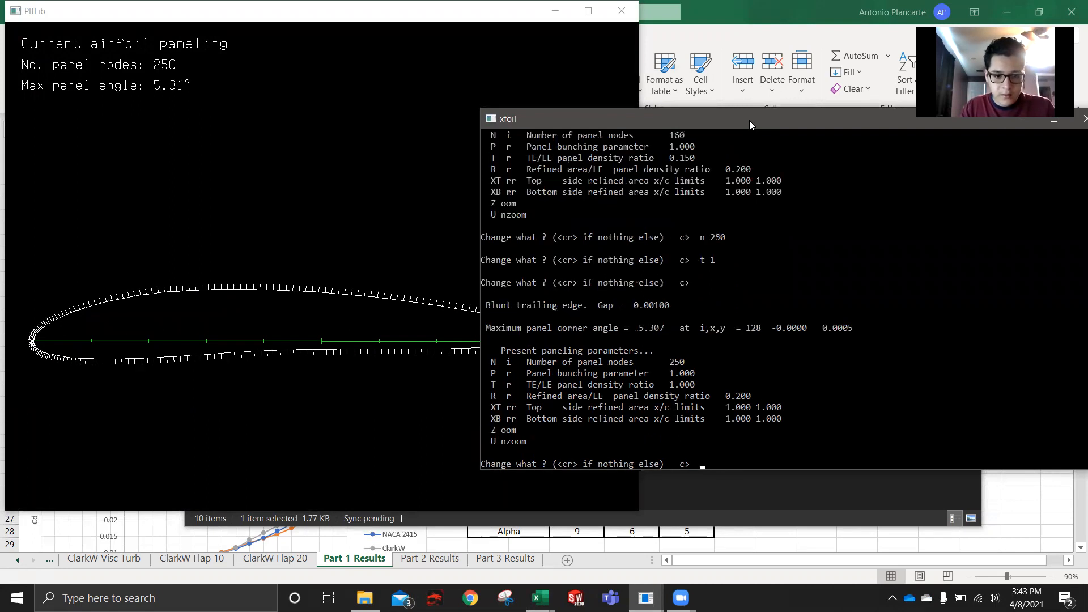
key(Return)
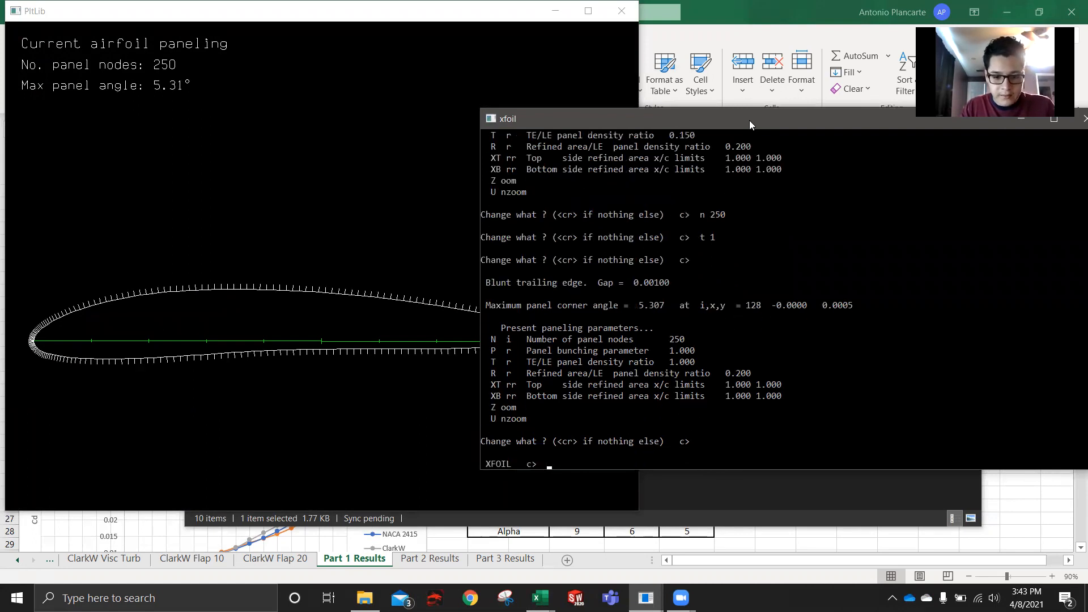
- Enter the oper menu and enable polar accumulation with pacc, saving to the file clarkw invis without a dump file
text(oper)
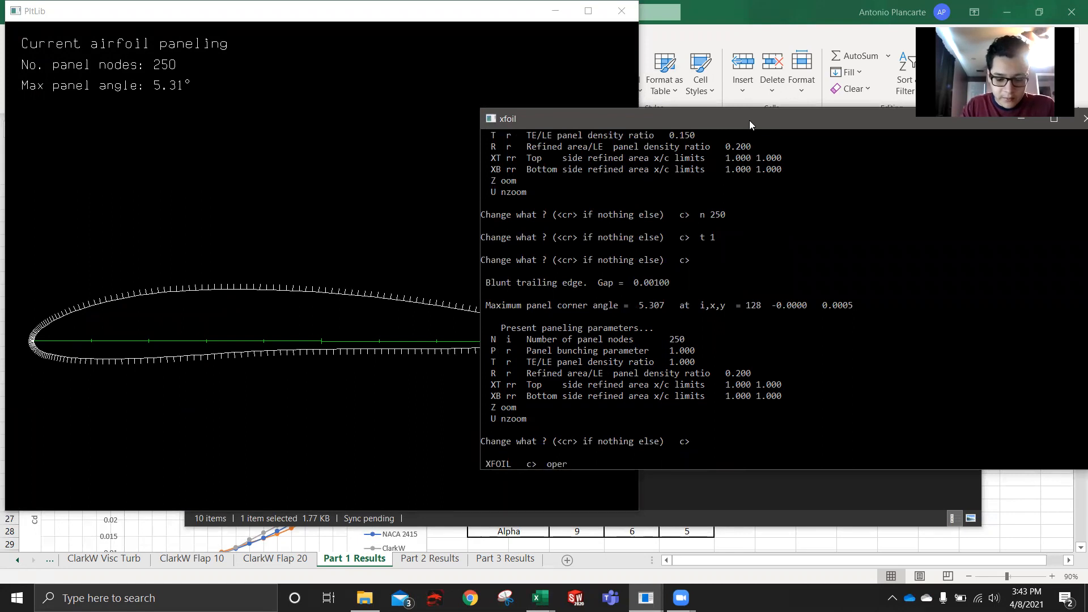
key(Return)
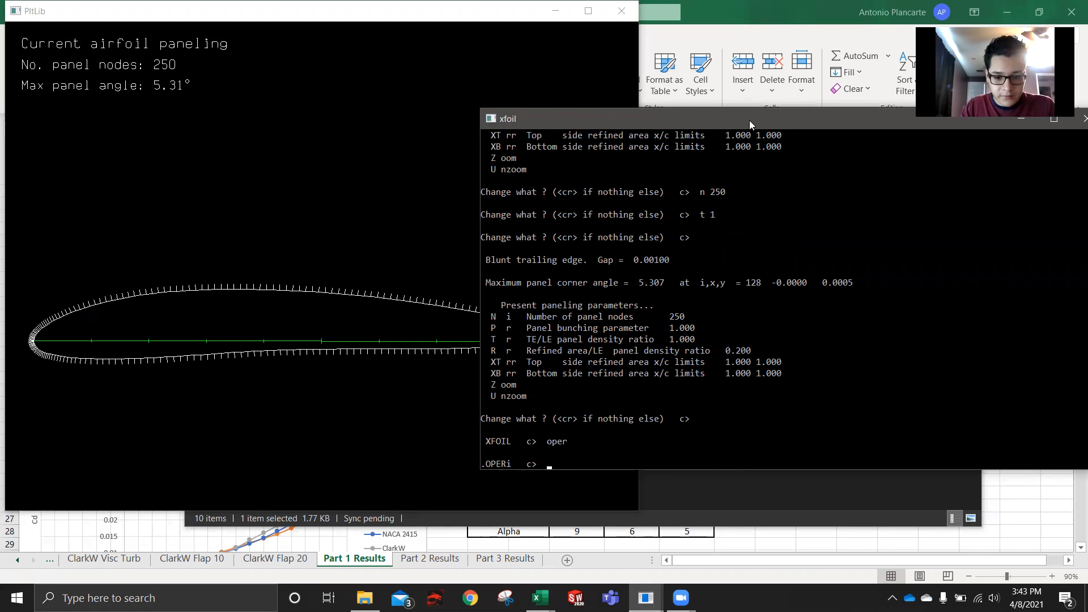
text(pacc)
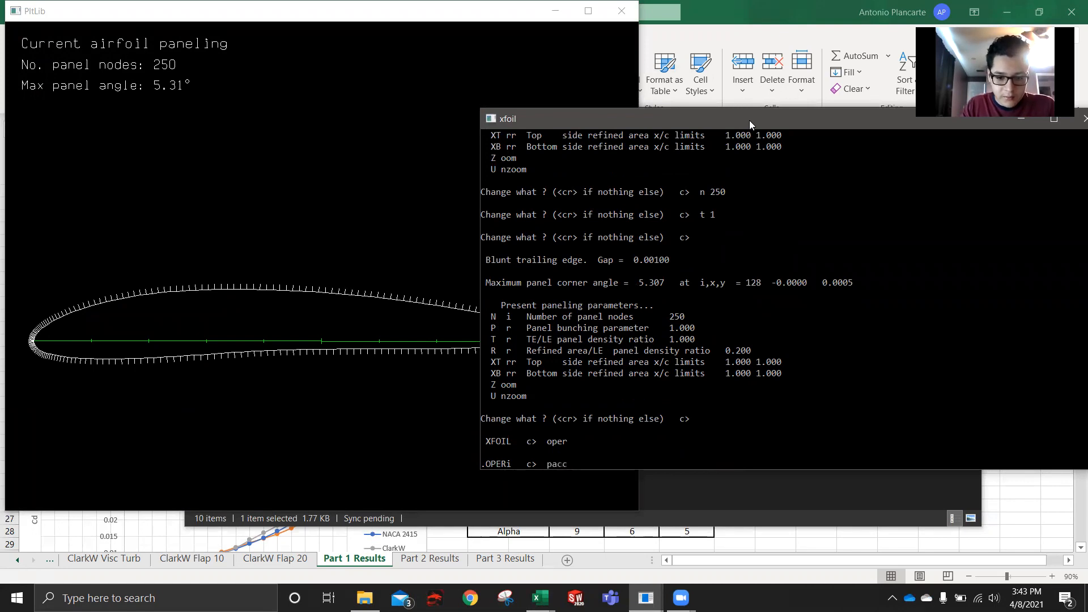
key(Return)
text(clarkw)
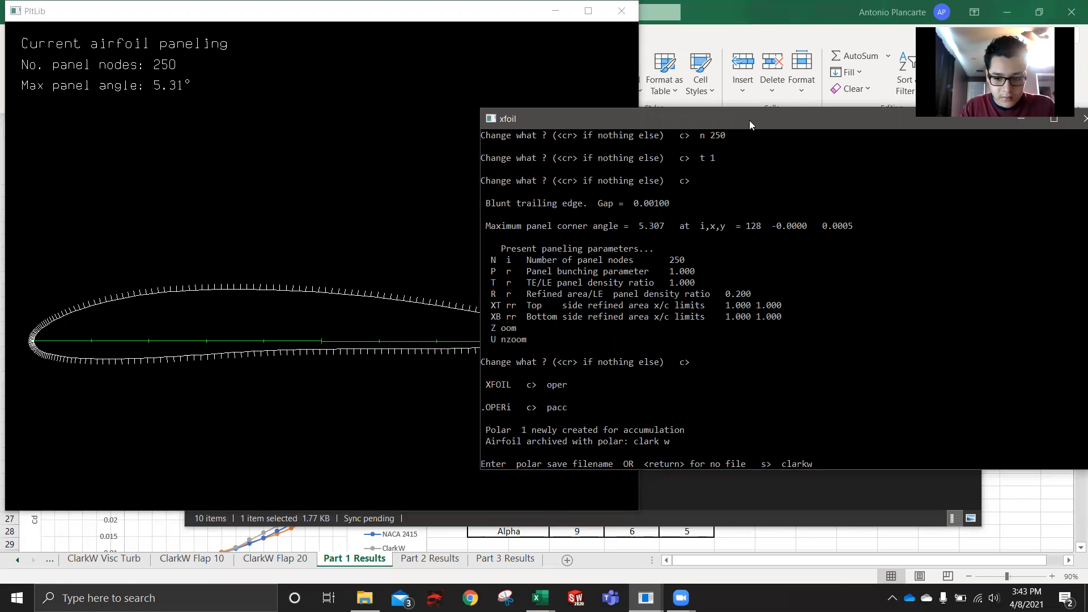
text( invis)
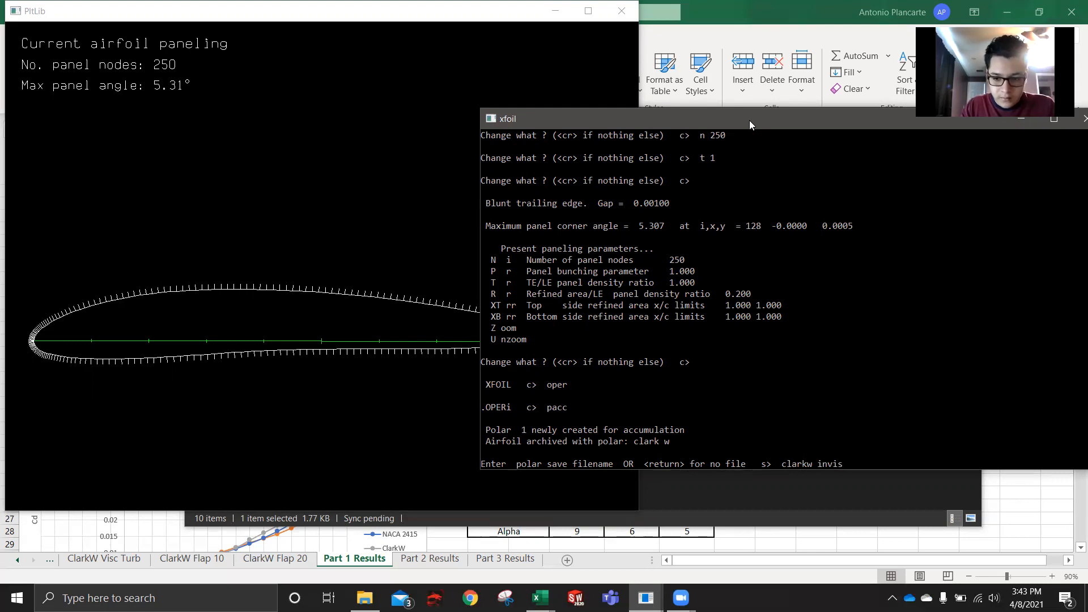
key(Return)
key(Return)
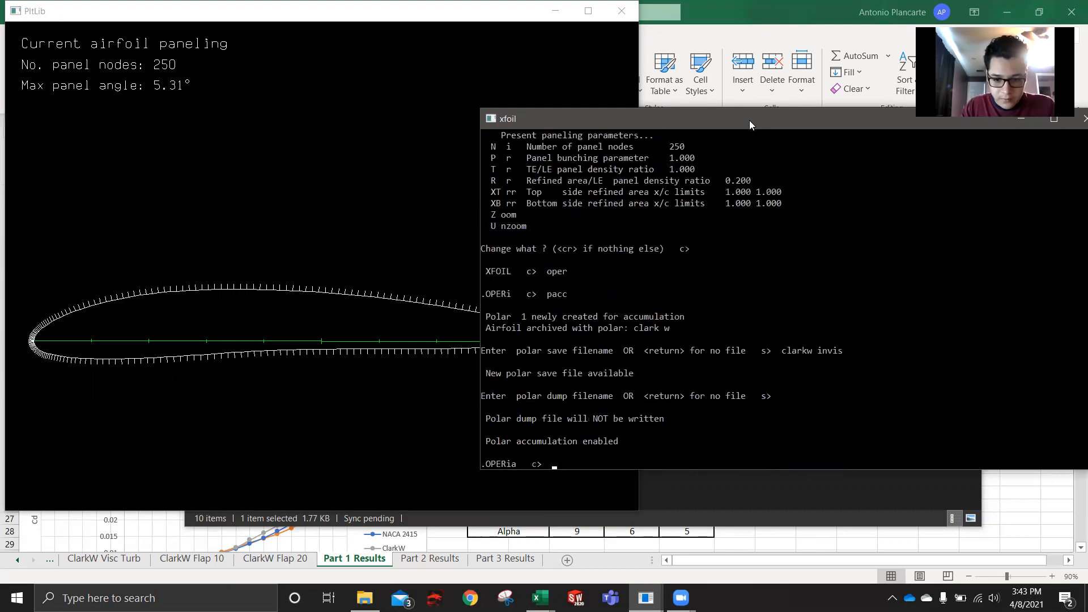
- Run the angle-of-attack sequence aseq -5 15 1 and bring the resulting pressure plot to the front
text(aseq)
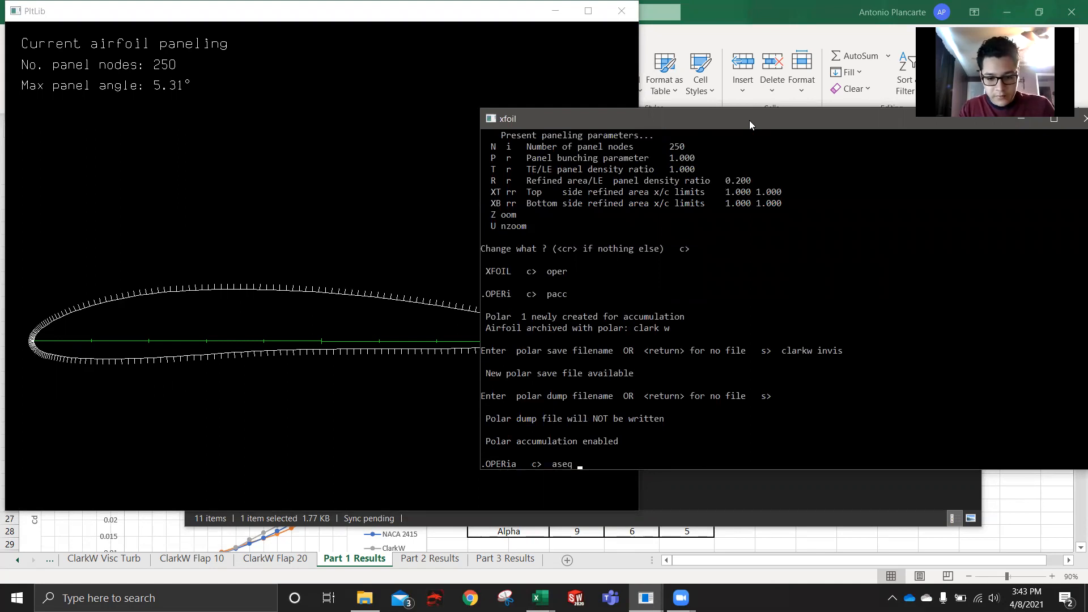
text( -5 15 )
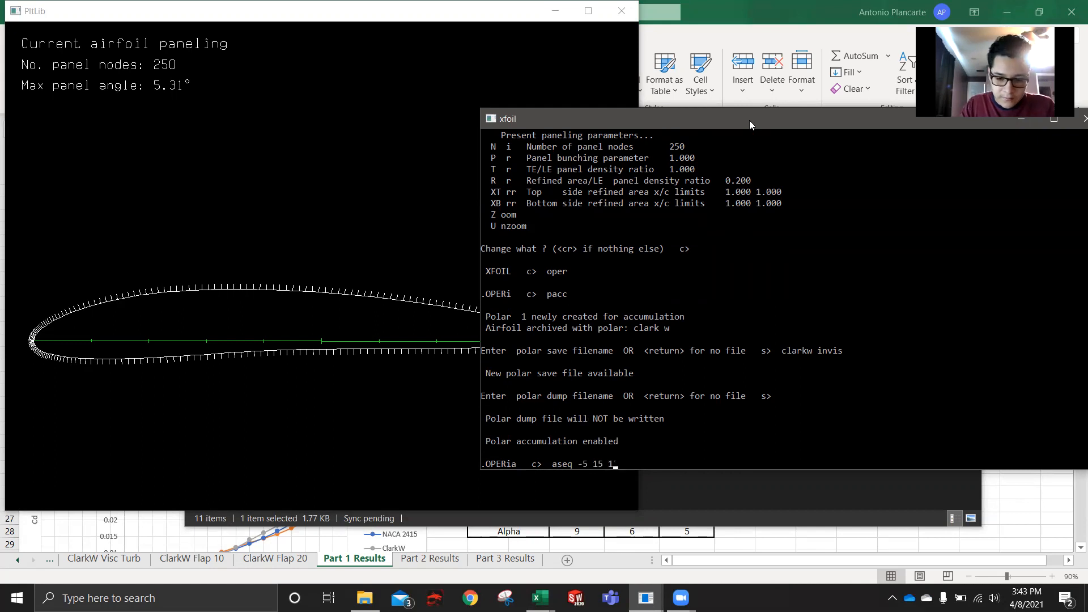
text(1)
key(Return)
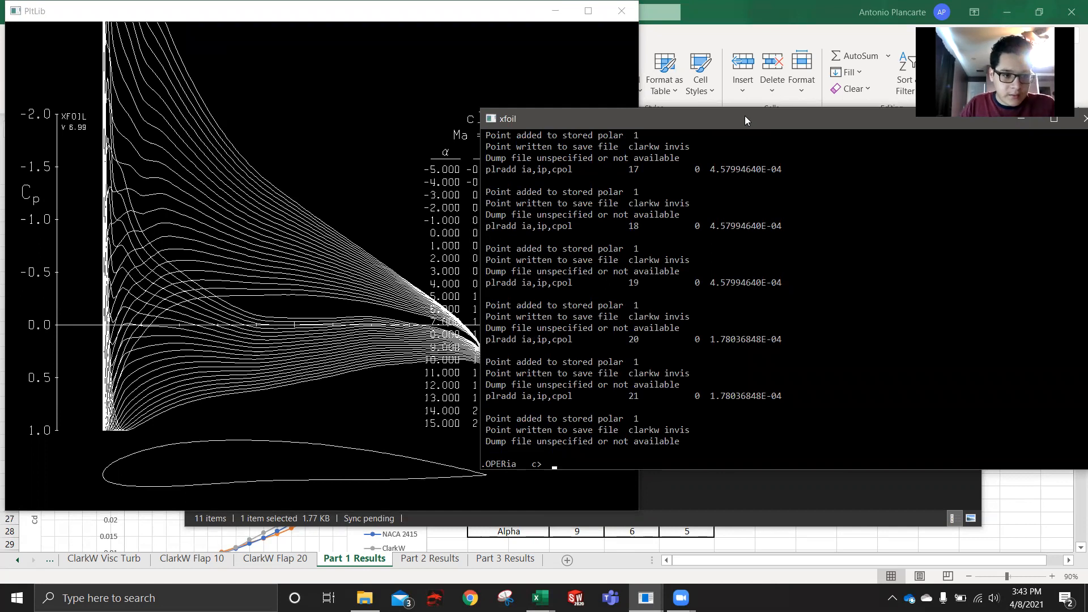
click(450, 159)
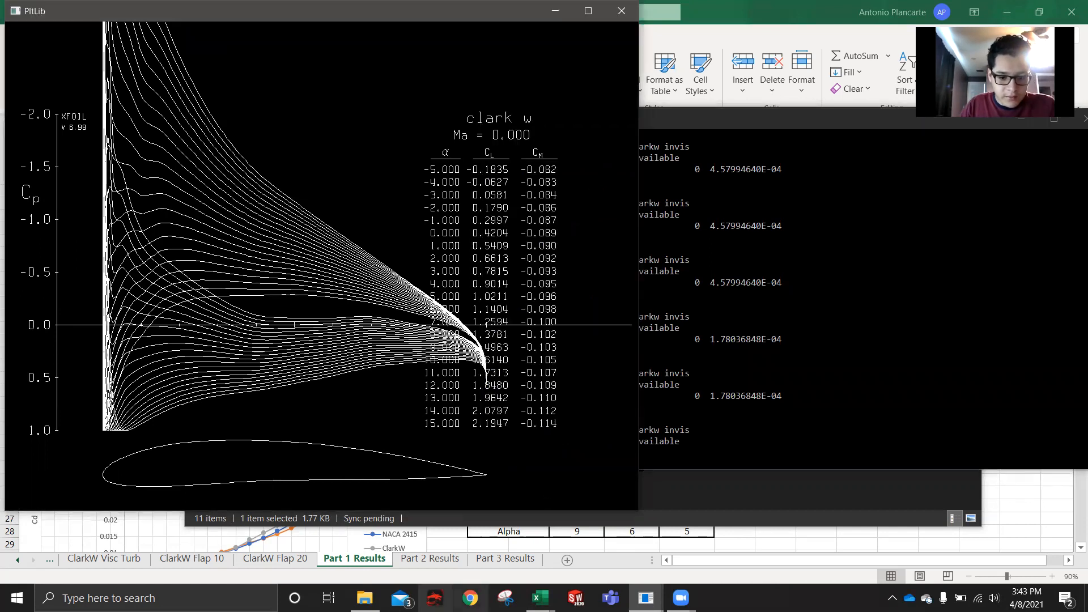
- Open the clarkw invis polar file from the XFoil Project 1 folder in Notepad, examine its coefficient table and put it away
click(365, 598)
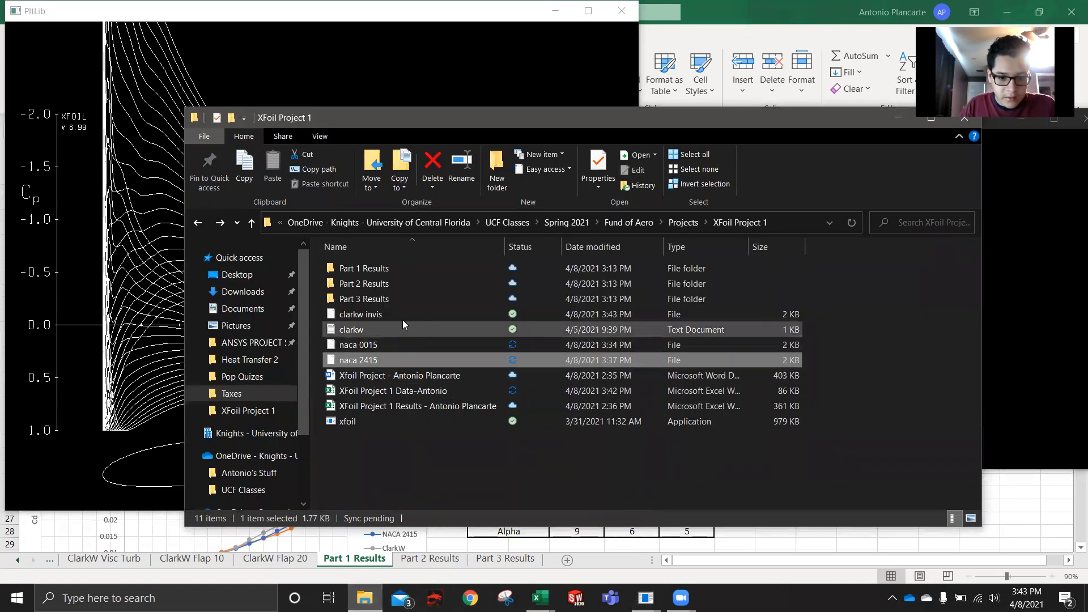
double_click(403, 315)
double_click(455, 258)
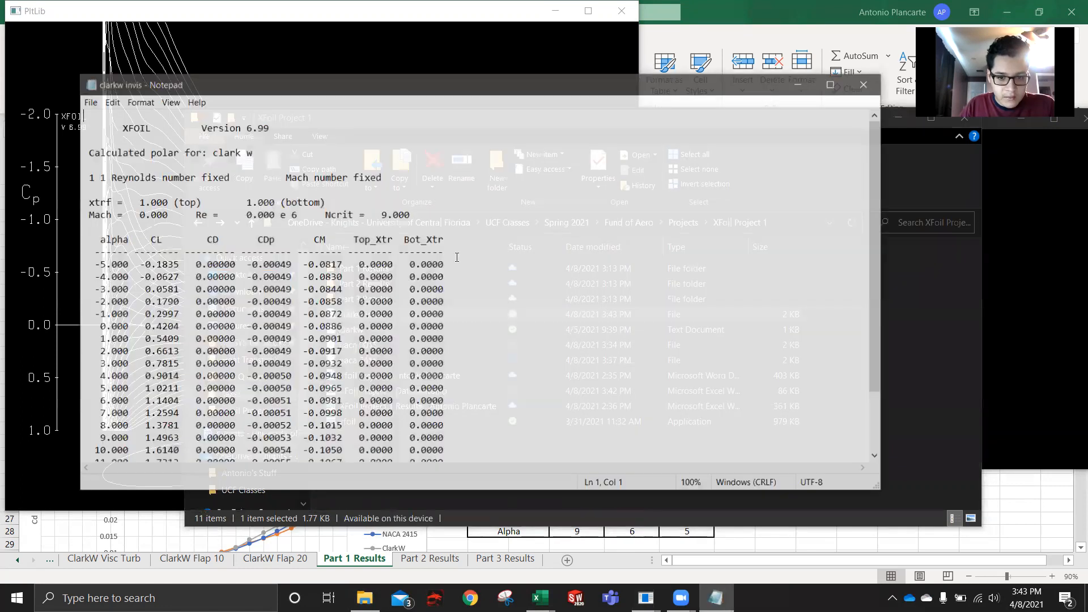
scroll(204, 274, down, 2)
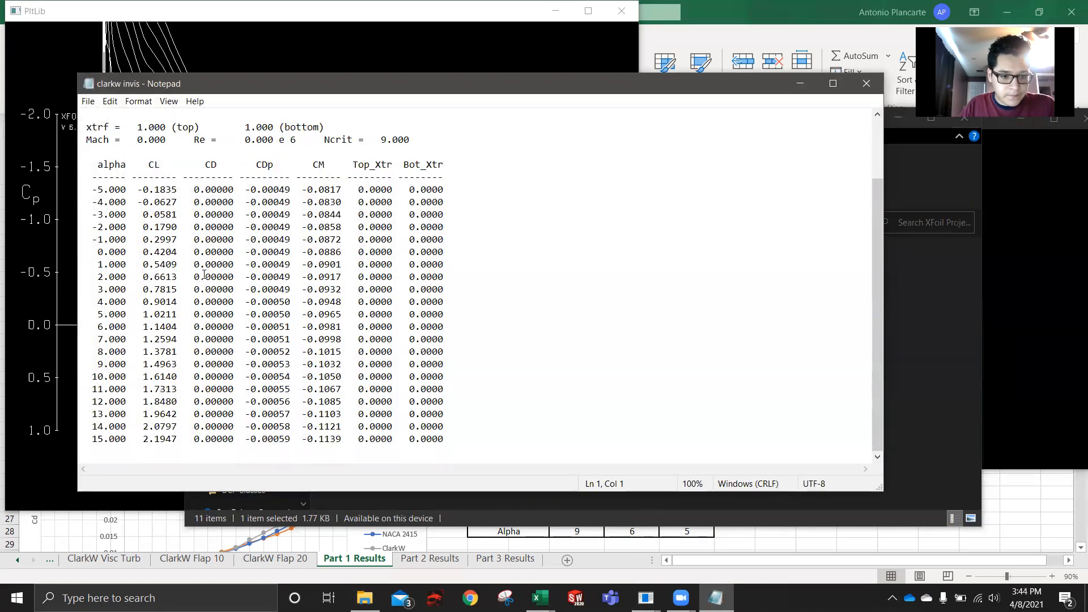
scroll(204, 275, up, 2)
click(804, 91)
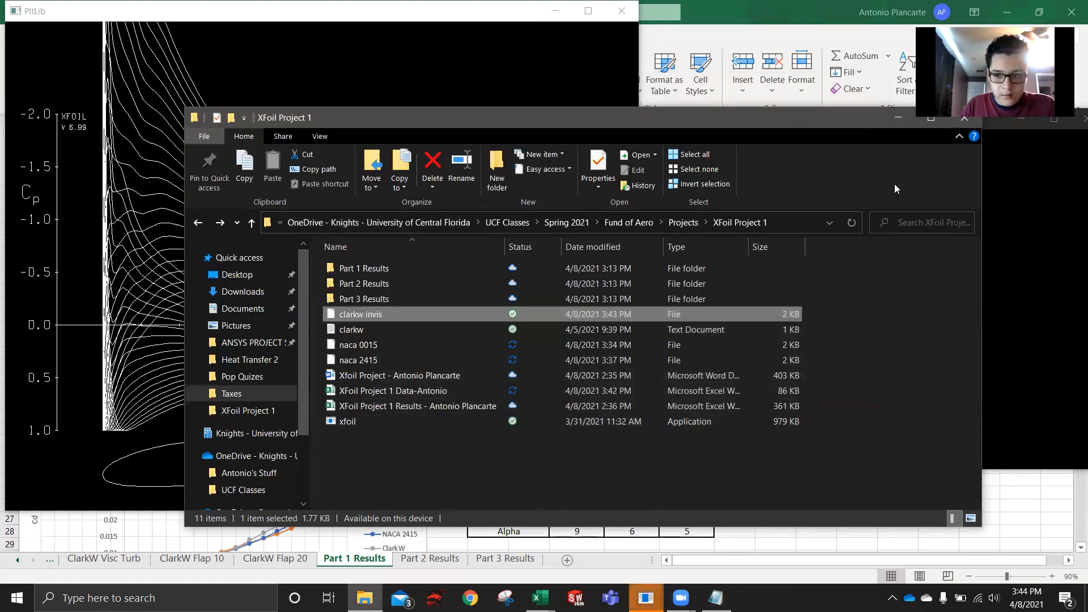
- Switch back to the xfoil console and close the finished inviscid session
click(1023, 276)
drag(958, 117, 785, 104)
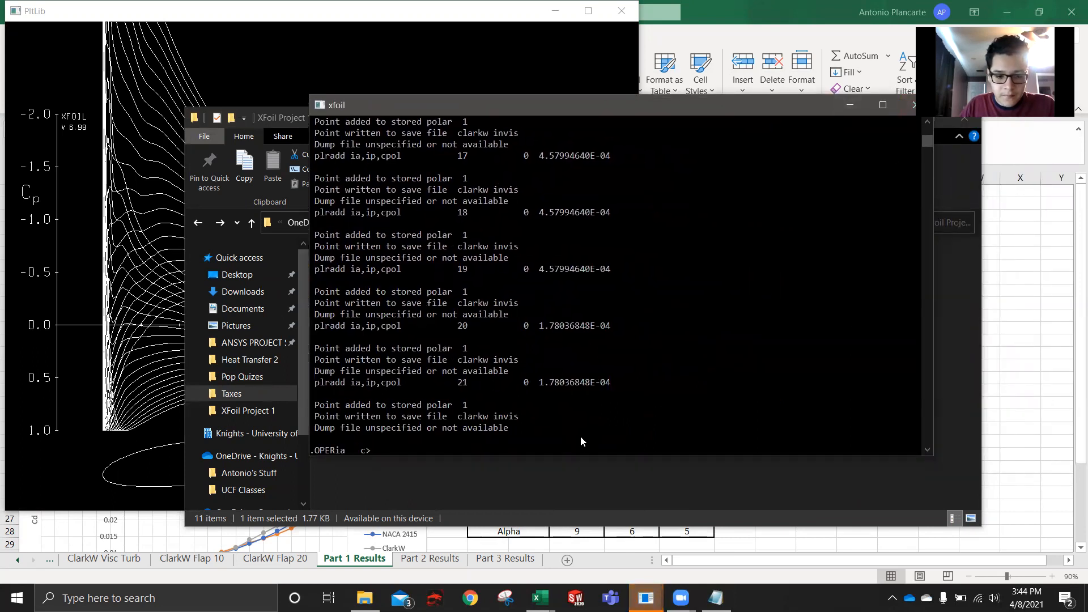
click(913, 110)
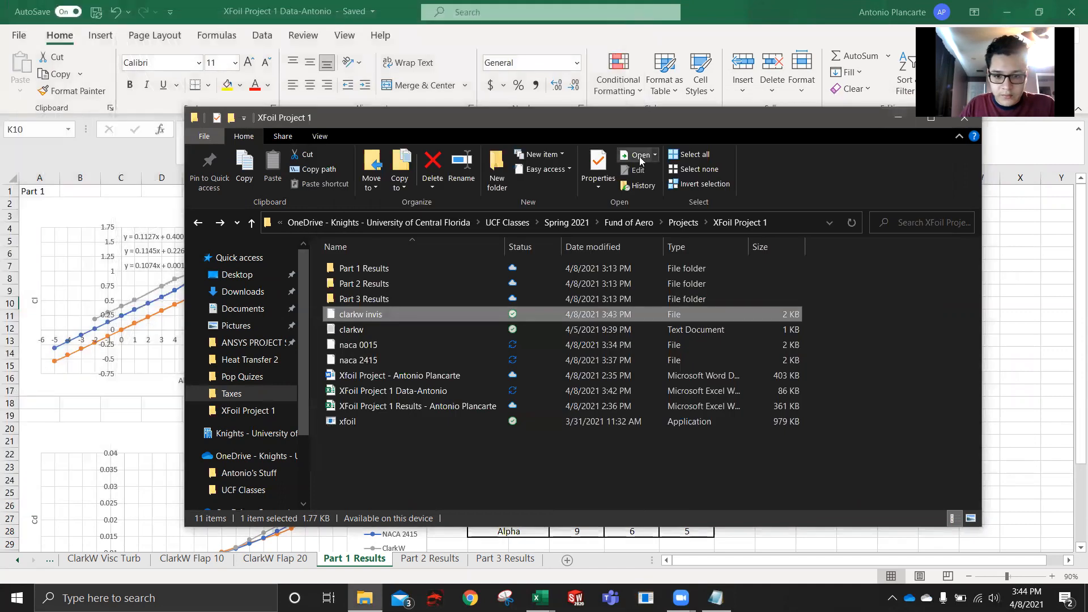
- In a fresh XFOIL session, load the clarkw.txt coordinate file and name the airfoil clarkw
text(loa)
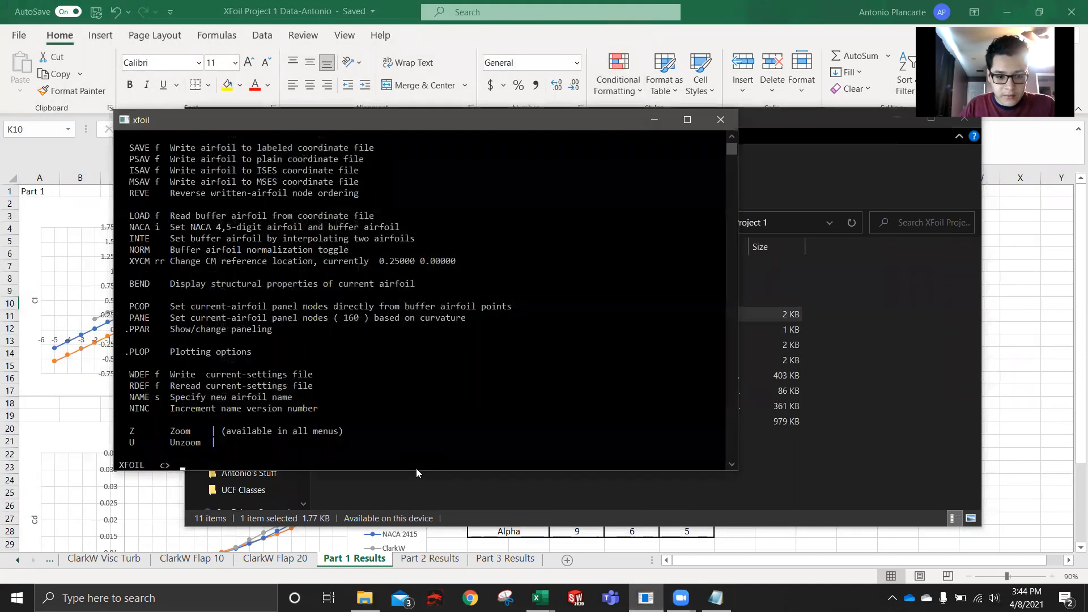
text(d )
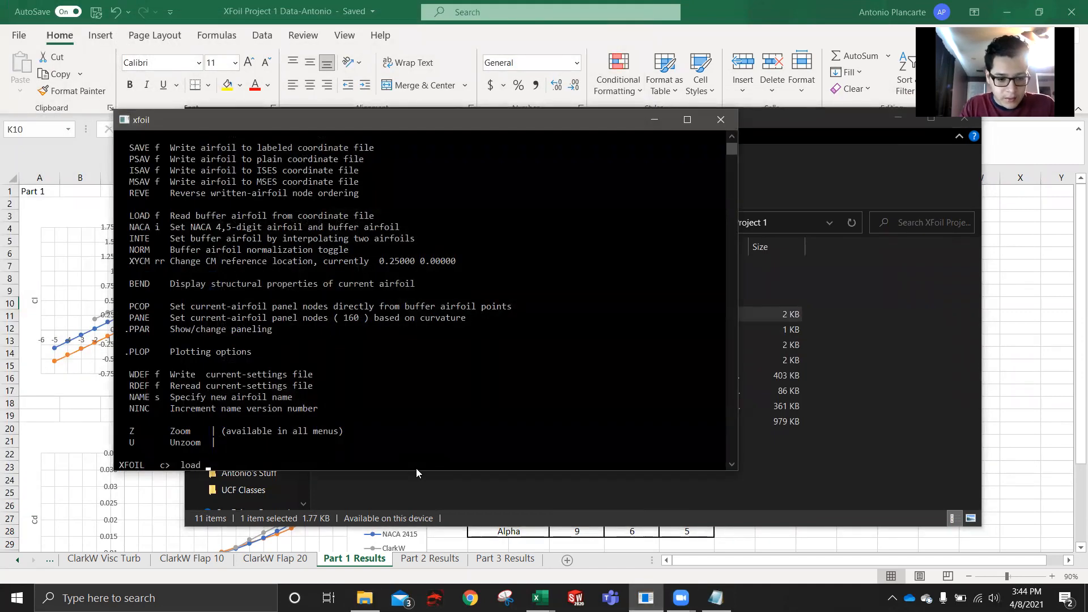
text(clar)
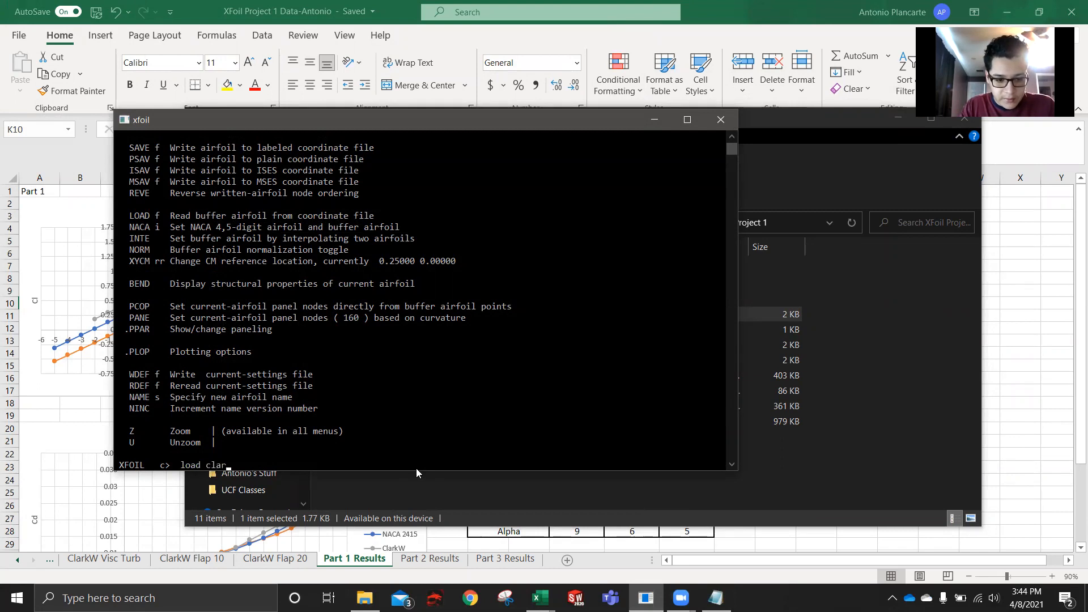
text(kw.txt)
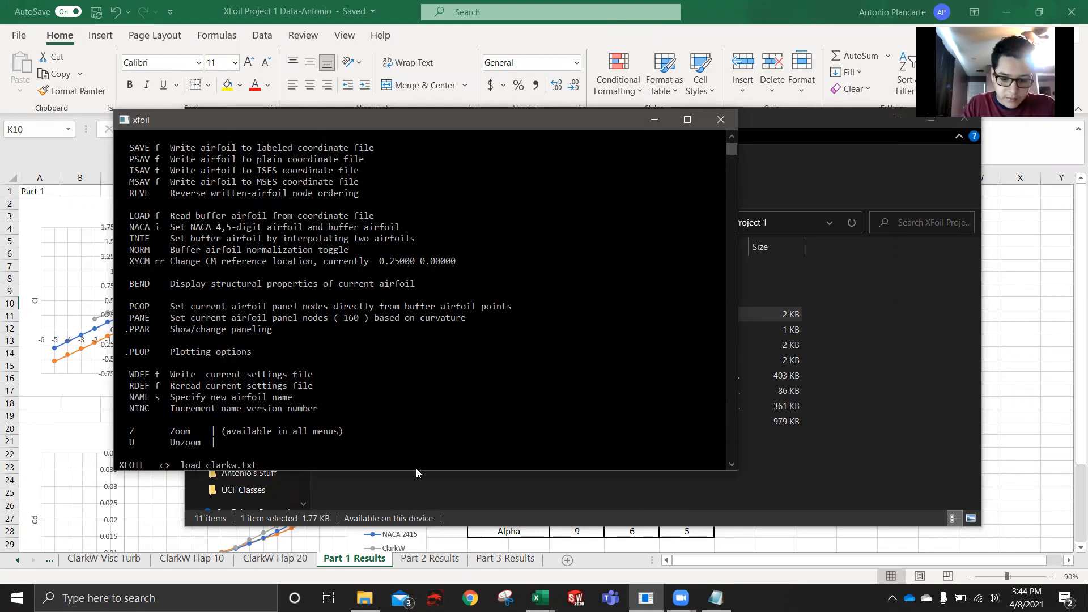
key(Return)
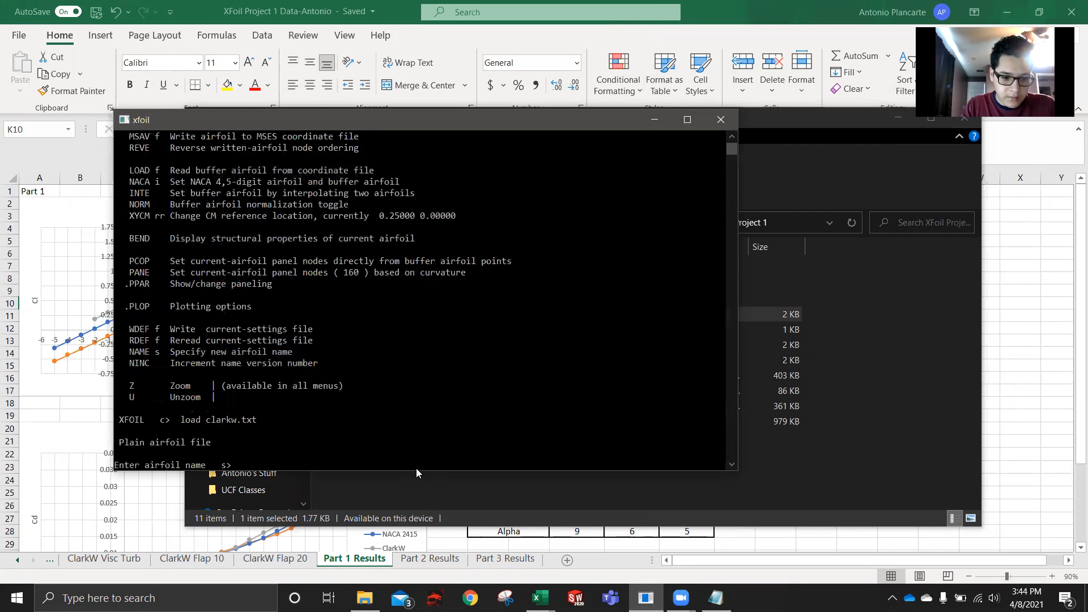
text(clarkw)
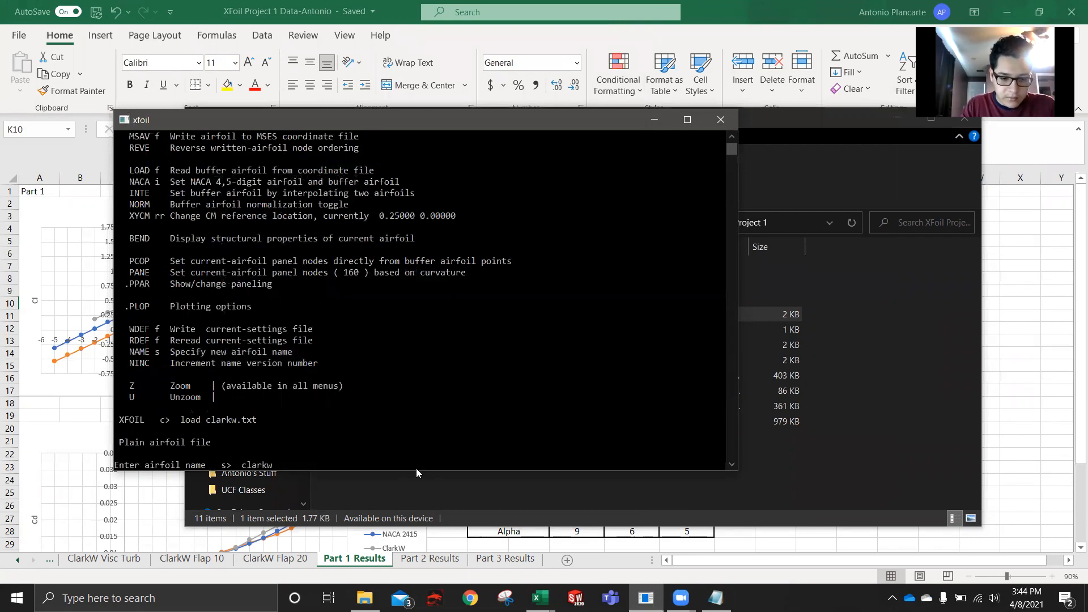
key(Return)
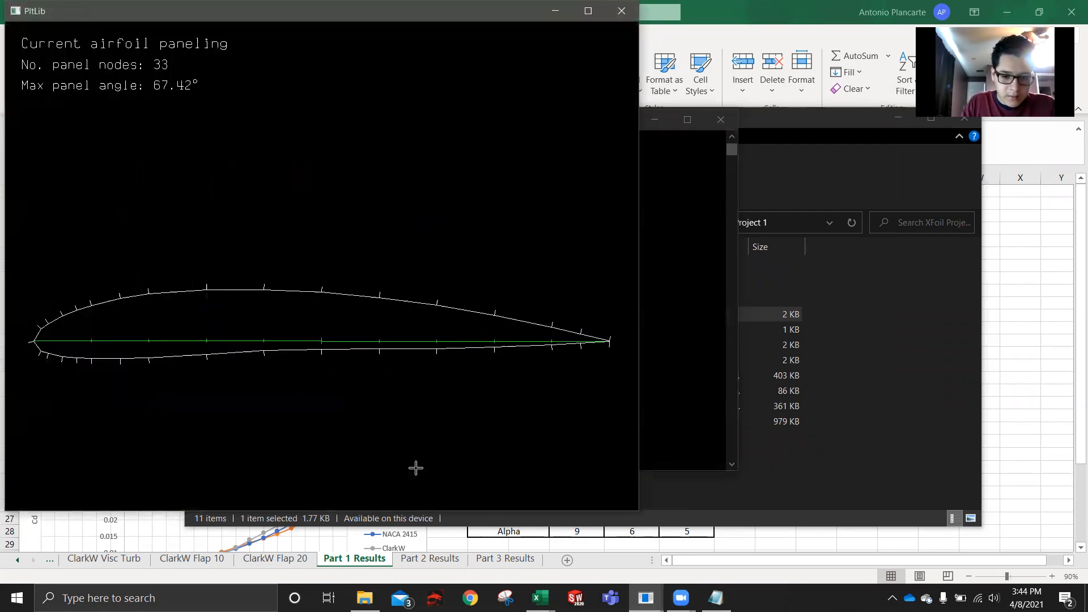
- Return to the xfoil console and repanel the reloaded clarkw airfoil with the pane command
click(684, 345)
text(pane)
key(Return)
- Set the clarkw paneling parameters to 250 panel nodes and a TE/LE panel density ratio of 1 using ppar
text(ppar)
key(Return)
text(n 250)
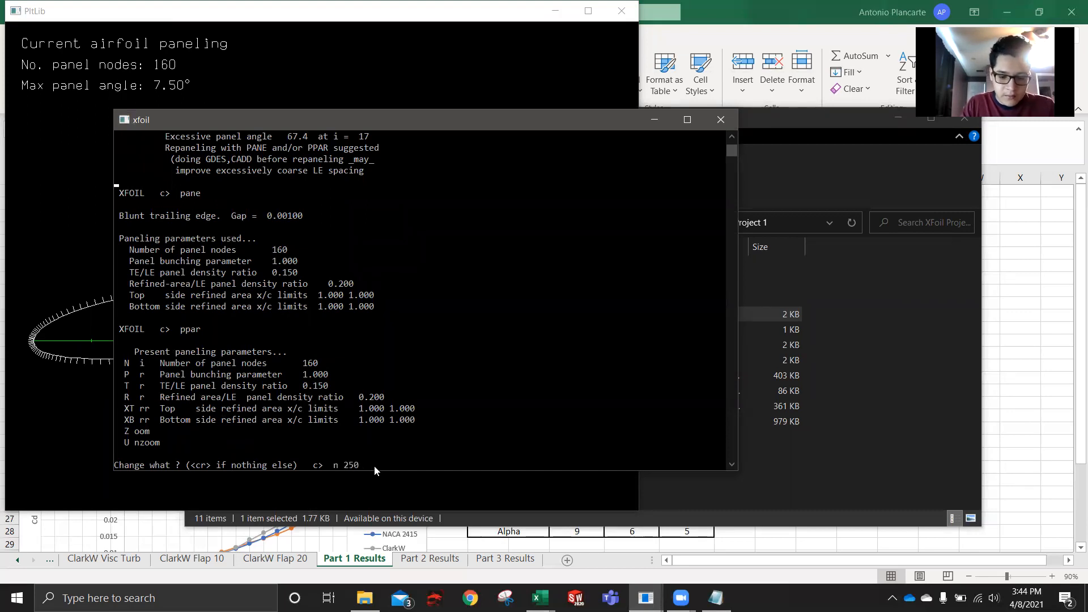
key(Return)
text(t 1)
key(Return)
key(Return)
key(Return)
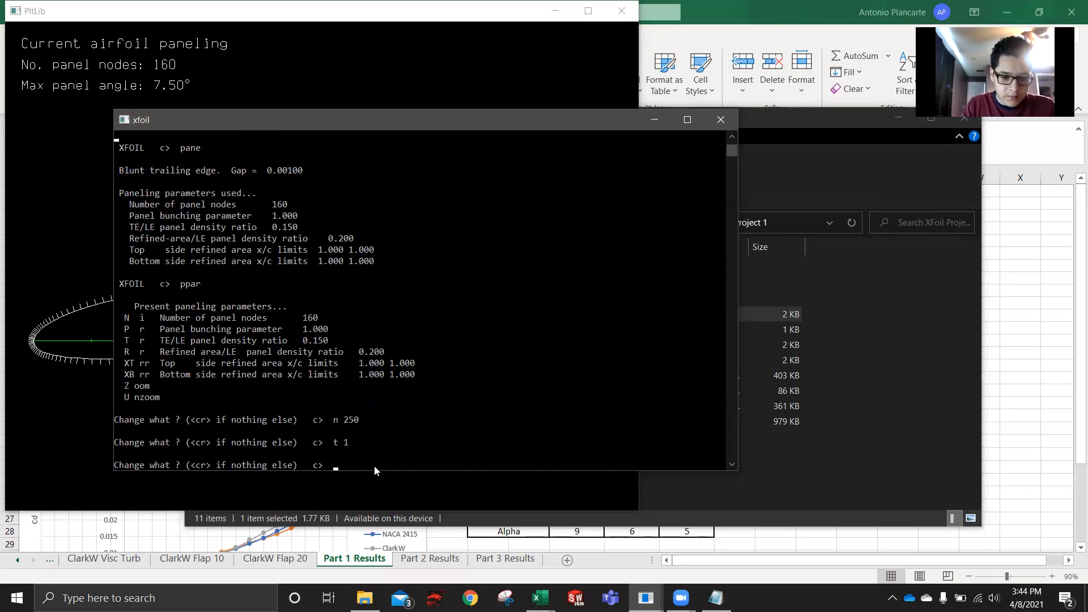
- Enter the oper routine and enable viscous mode with a Reynolds number of 300000
text(oper)
key(Return)
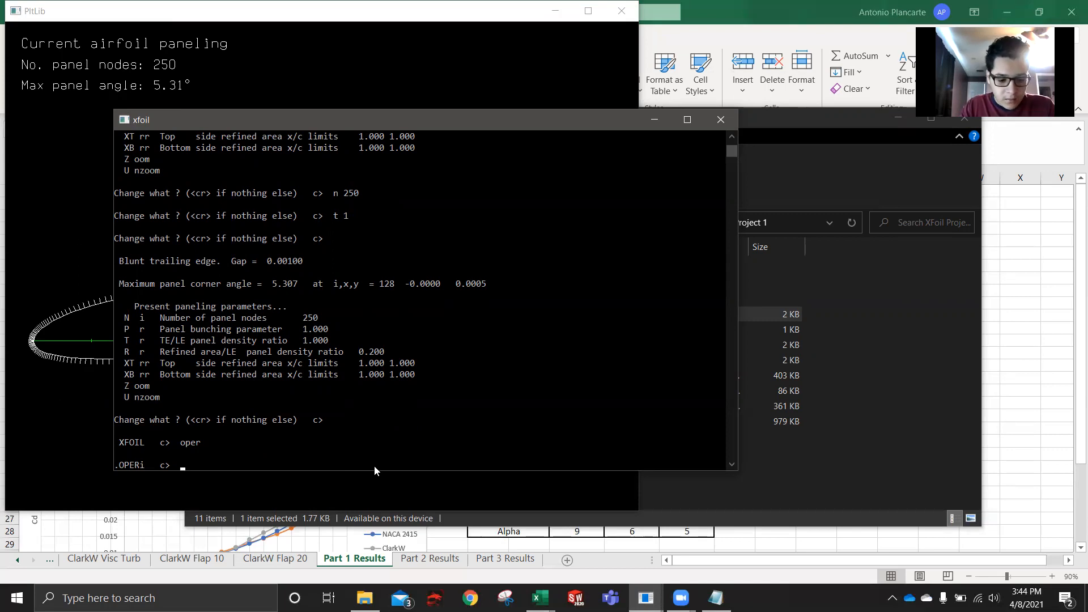
text(sc)
key(Return)
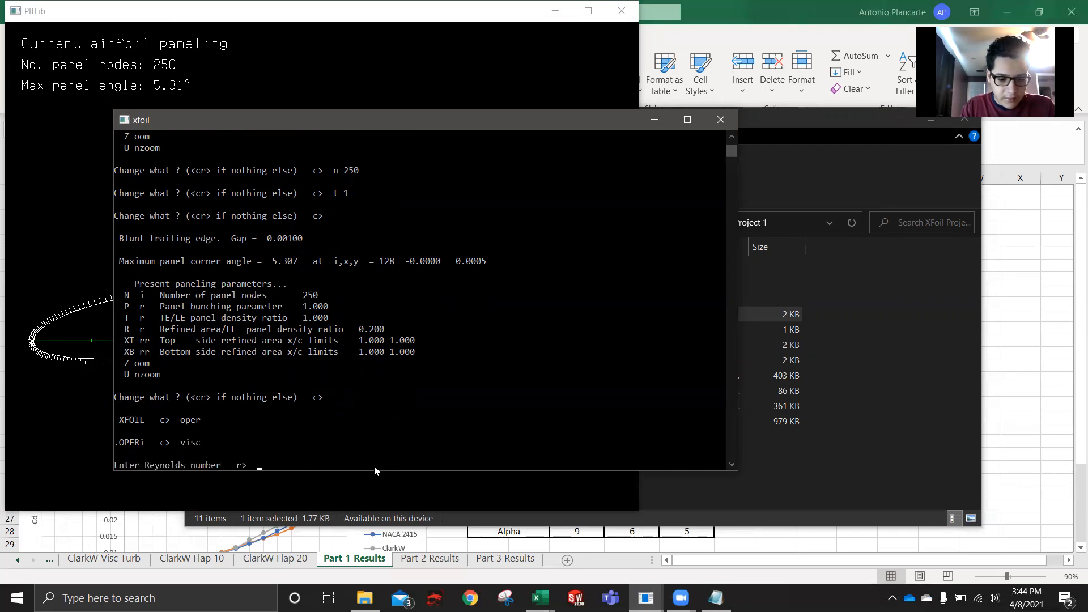
text(300000)
key(Return)
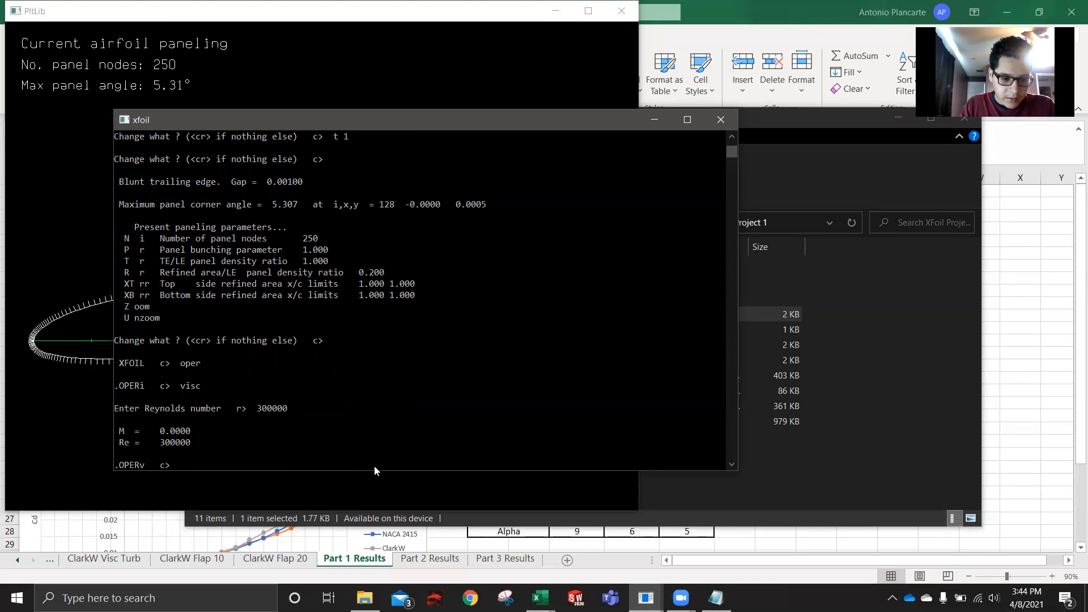
- Enable polar accumulation with pacc, saving to a file named clark w laminar without a dump file
text(paac)
key(BackSpace)
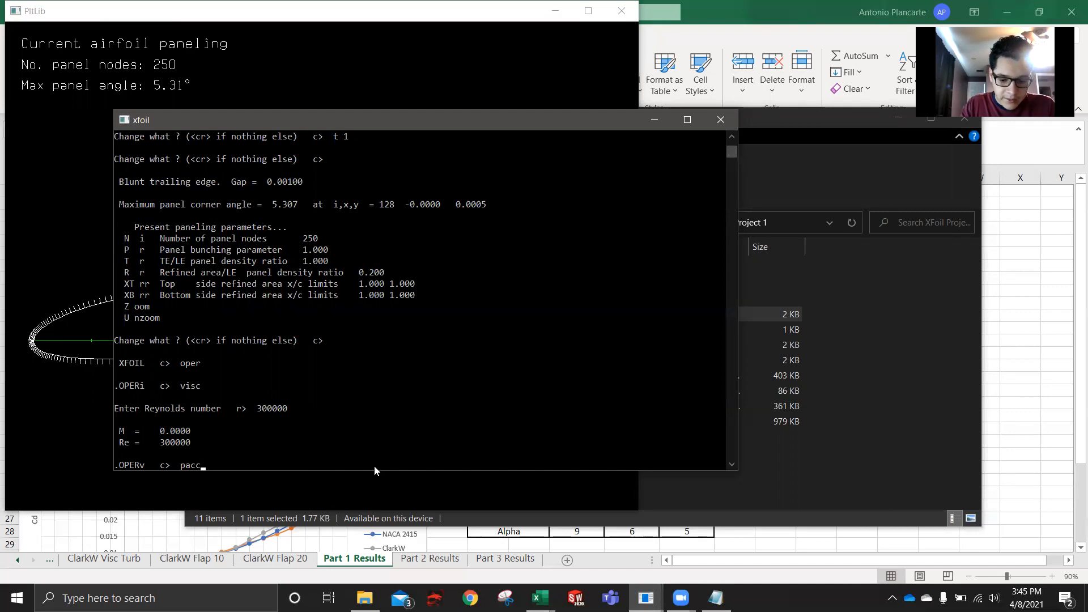
key(Return)
text(clark w)
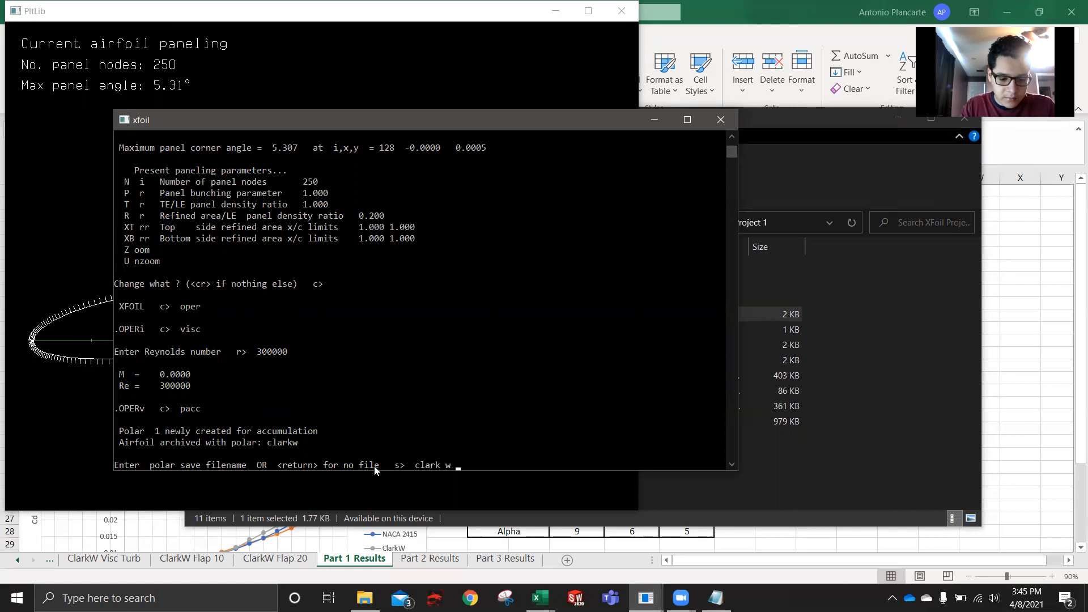
text( laminar)
key(Return)
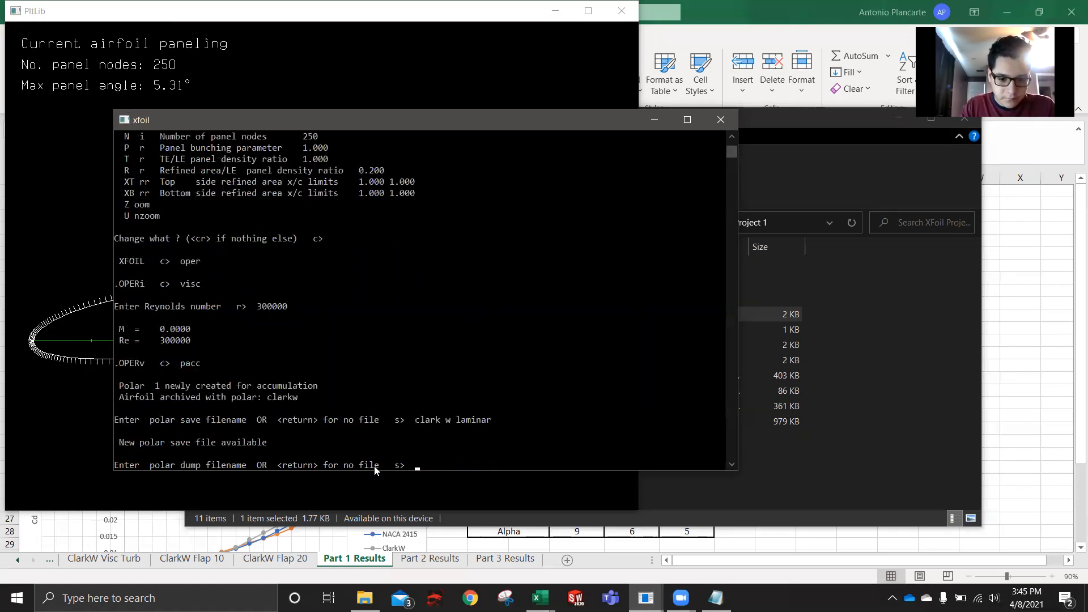
key(Return)
- Run an angle-of-attack sequence from -5 to 15 degrees in 1-degree steps and bring the resulting plot to the front
text(aseq-5 15 1)
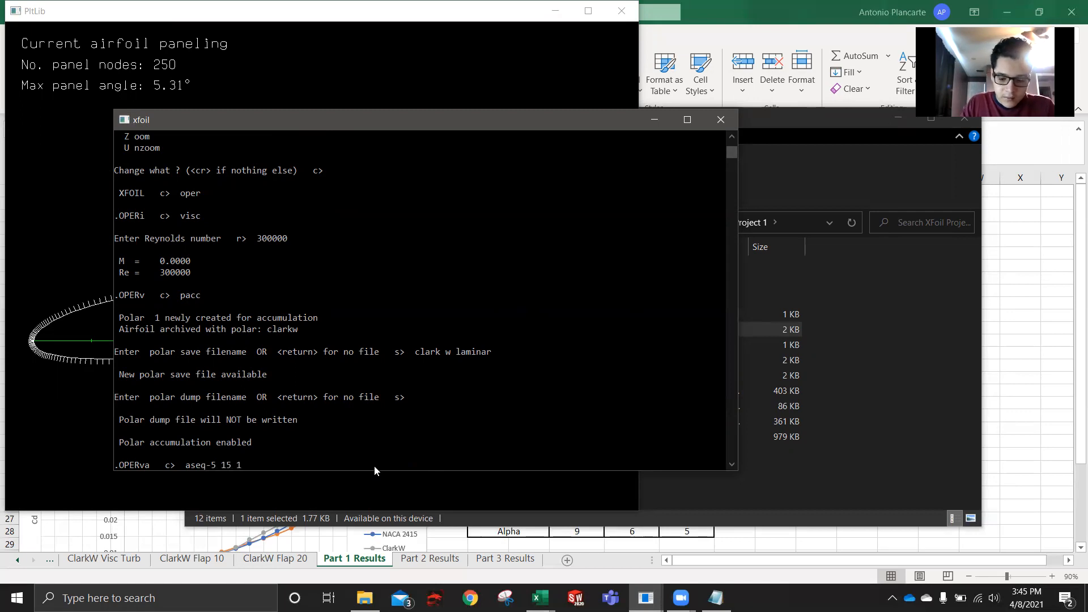
key(Left)
key(Left)
key(Left)
key(Left)
key(Left)
key(Left)
key(Left)
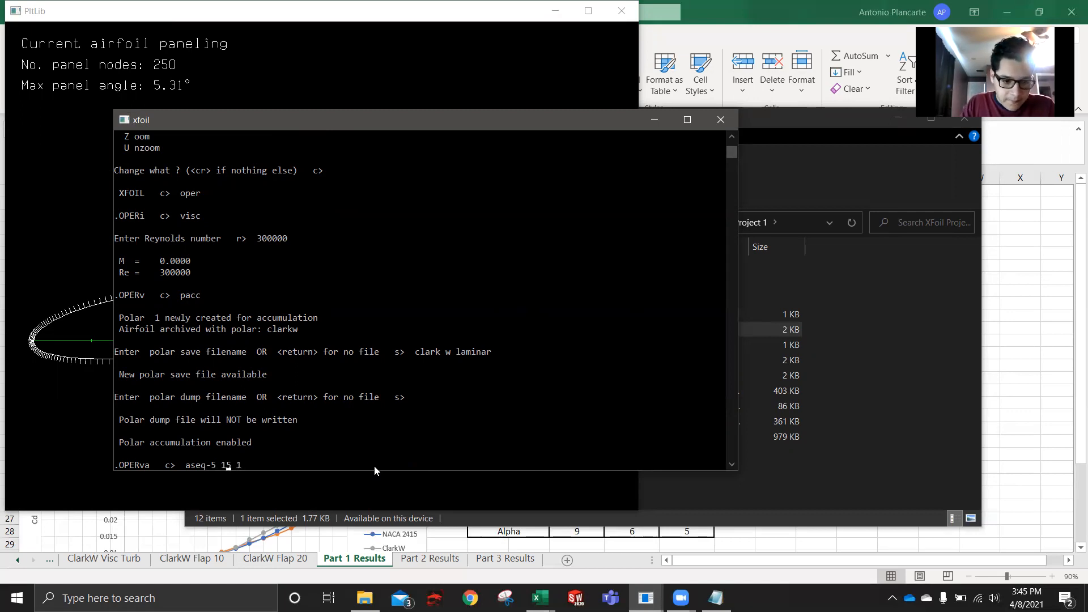
key(Right)
key(Right)
key(Right)
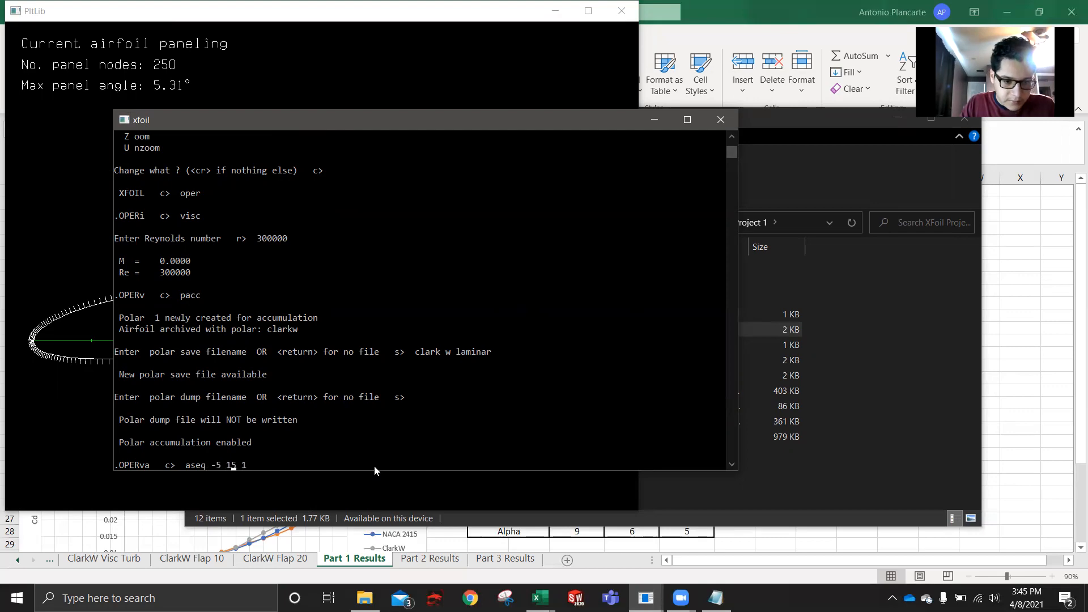
key(Return)
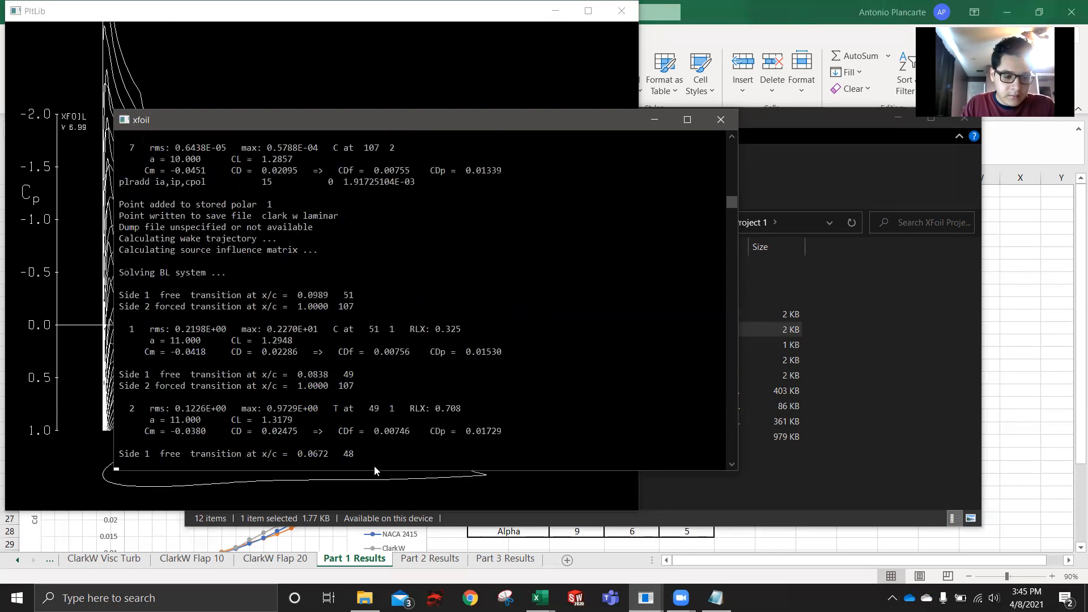
click(65, 425)
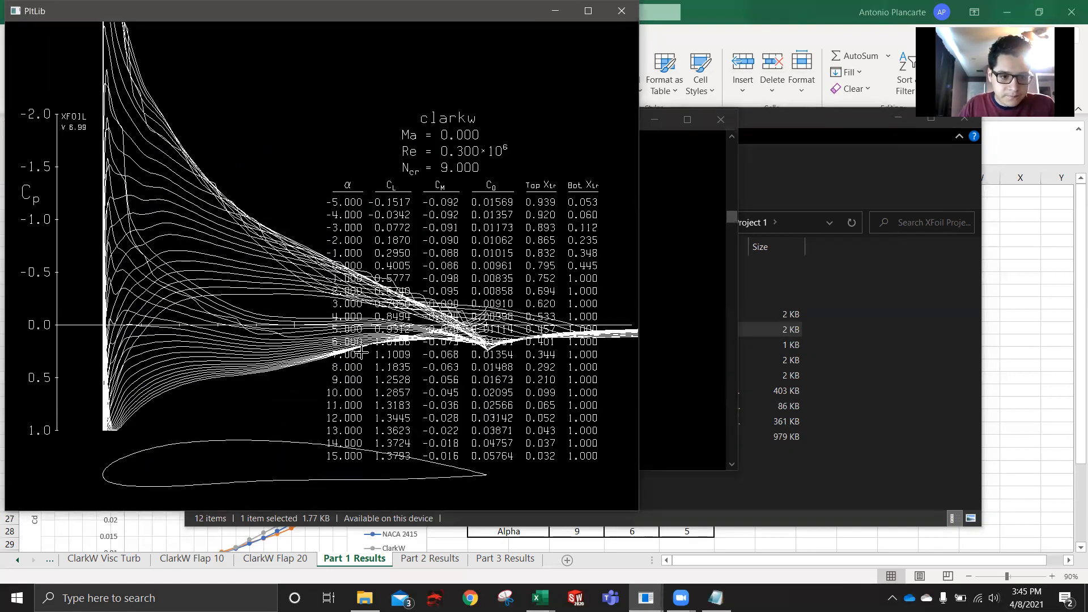
- Close the finished laminar xfoil session and bring up a fresh XFOIL console
click(678, 188)
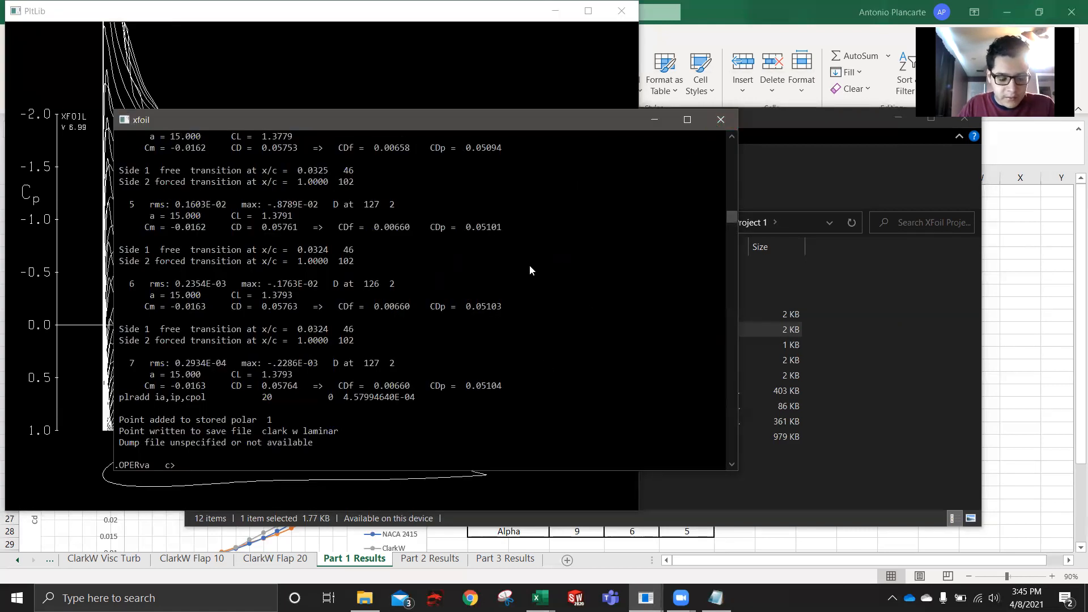
click(730, 118)
click(649, 598)
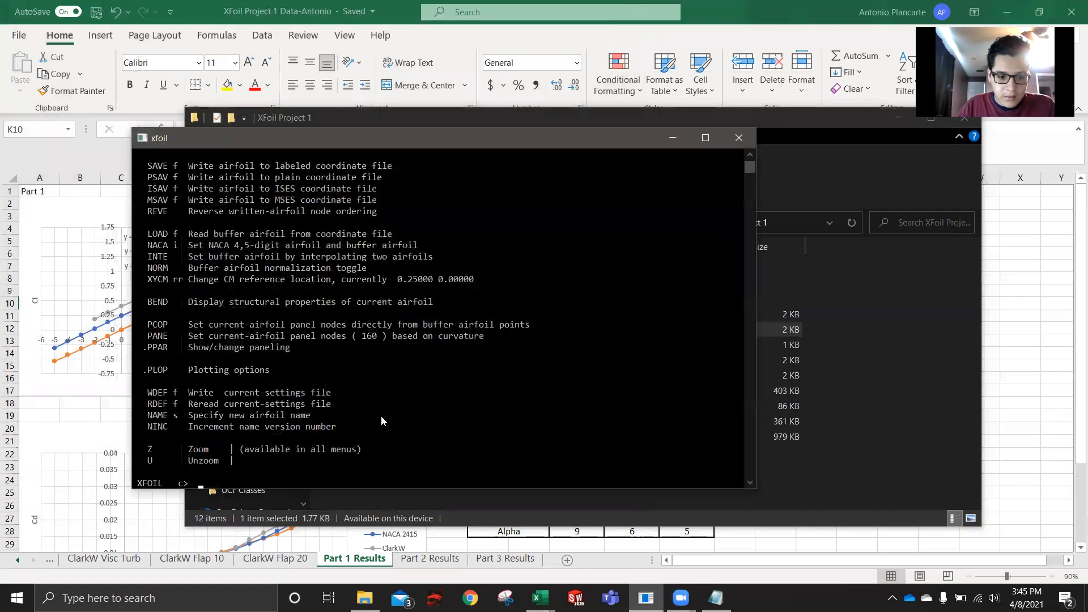
- Load the clarkw.txt coordinate file and name the airfoil clarkw
text(load cla)
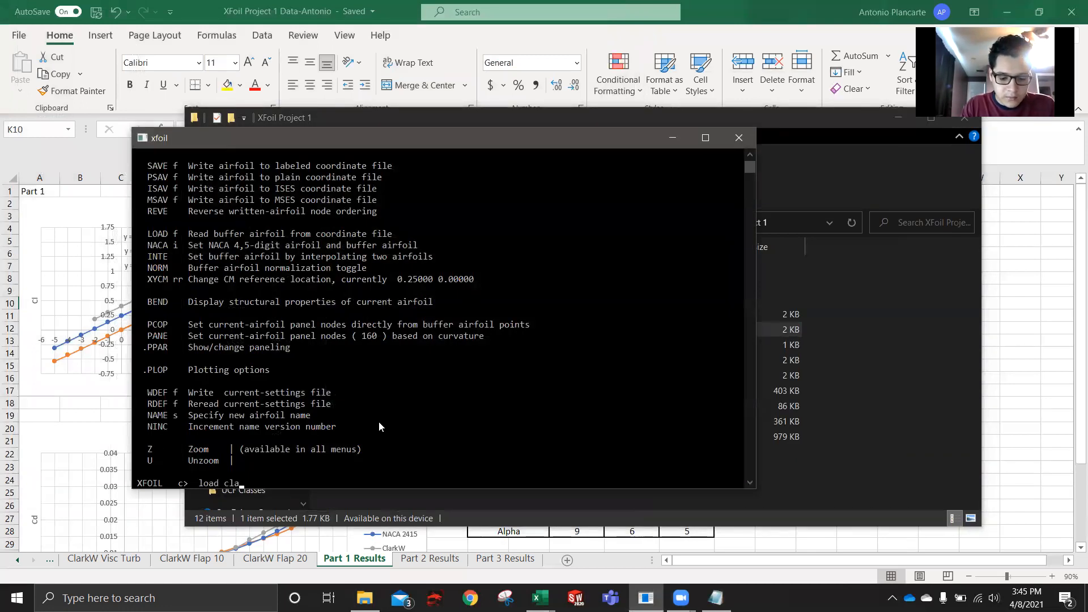
text(rkw.)
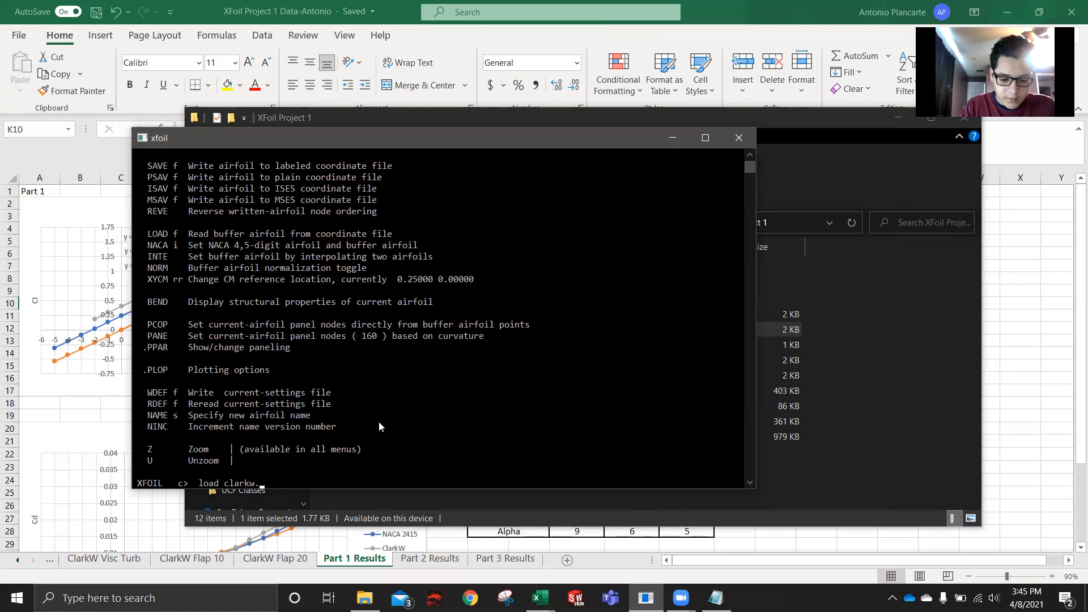
text(txt)
key(Return)
text(c)
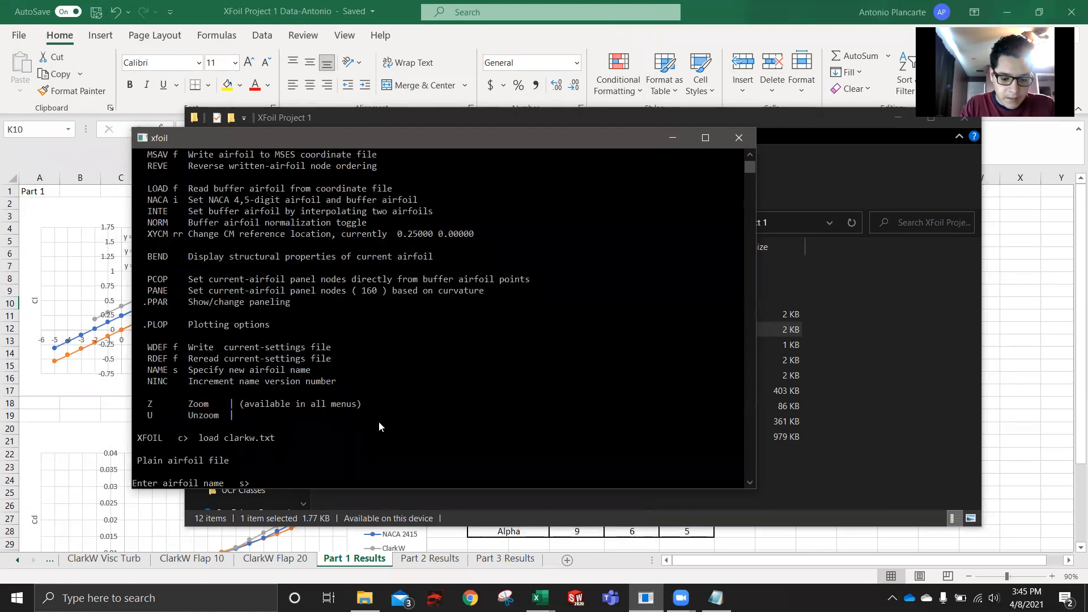
text(larkw)
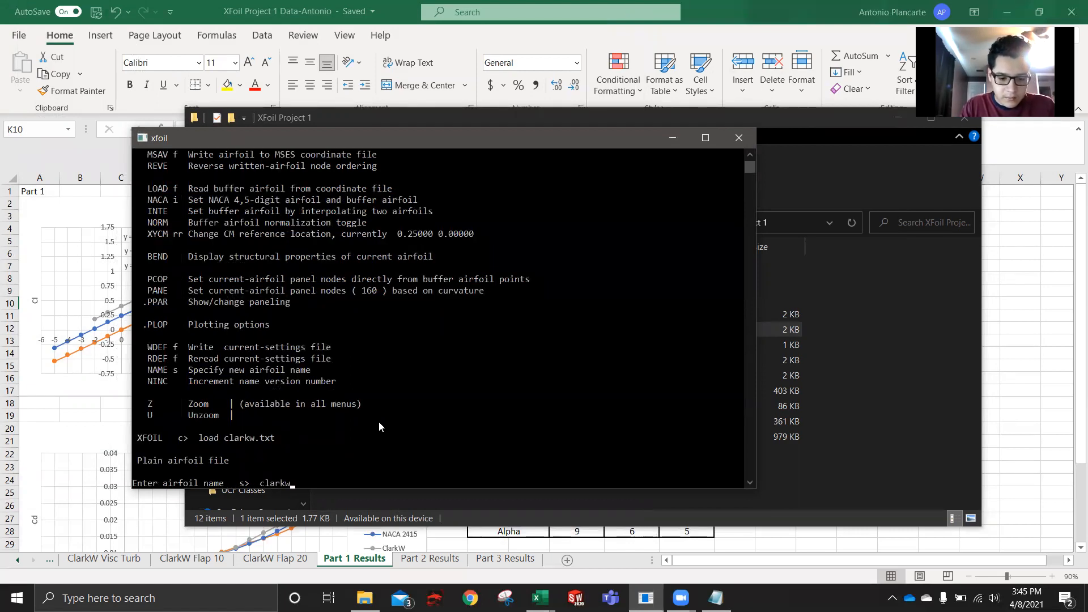
key(Return)
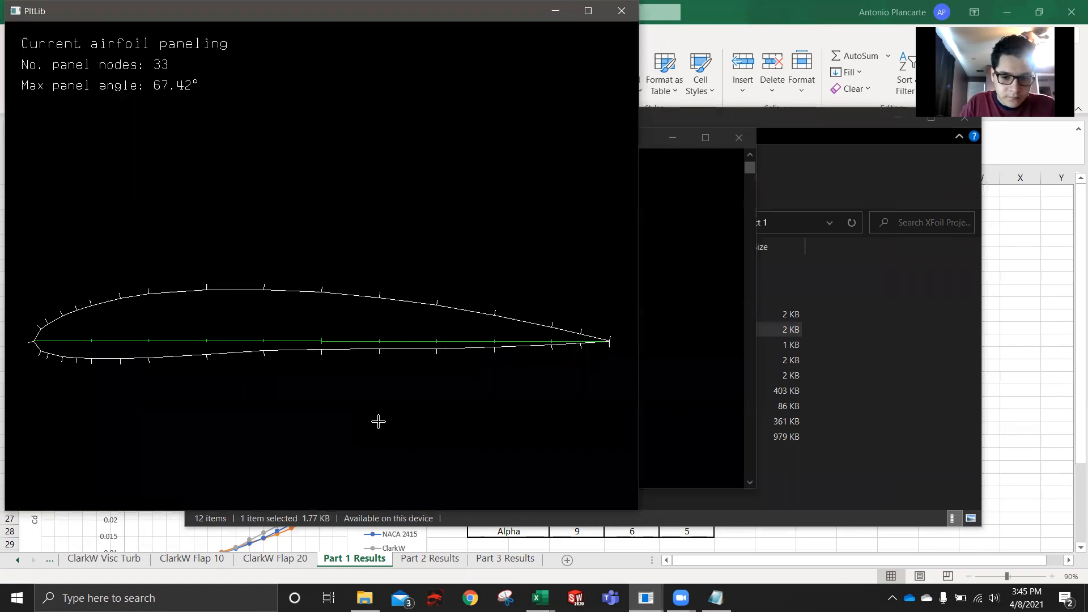
- Return to the xfoil console and repanel the newly loaded airfoil with the pane command
click(737, 343)
text(p)
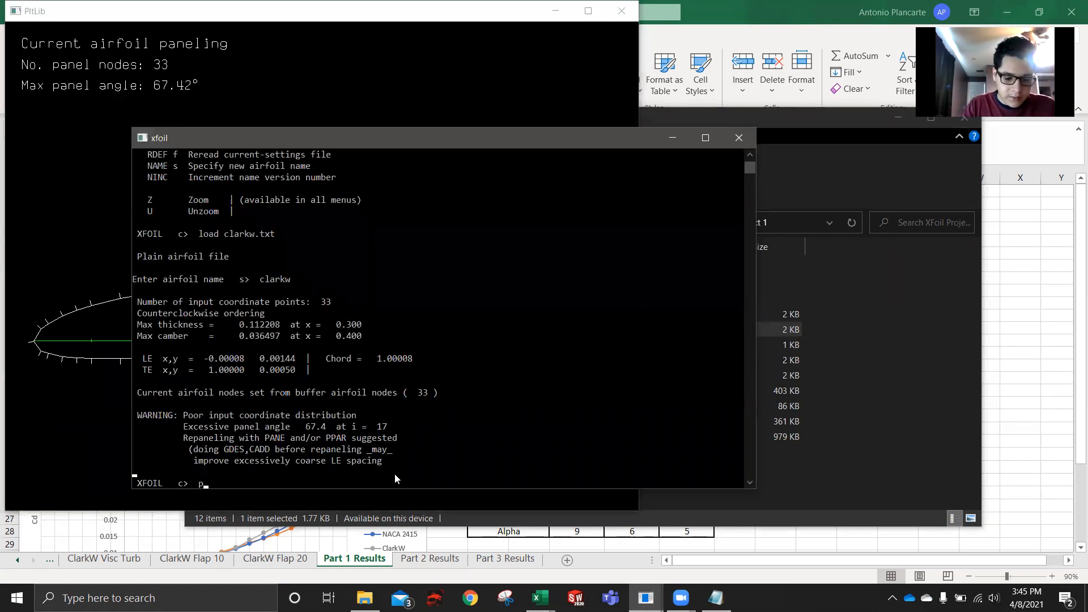
text(ane)
key(Return)
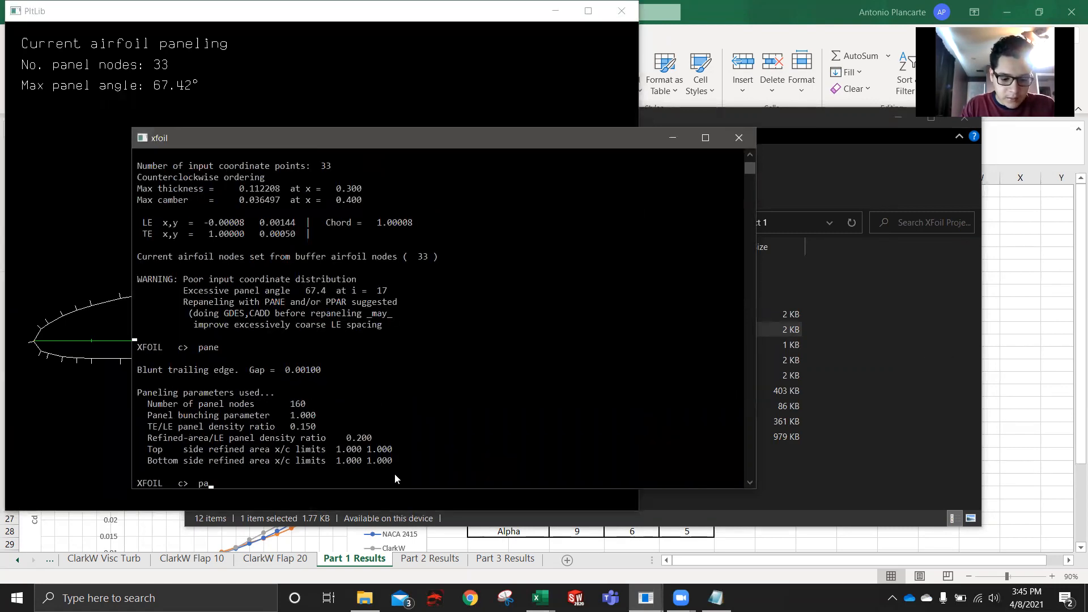
- Use ppar to give the repaneled clarkw airfoil 250 panel nodes and a TE/LE panel density ratio of 1
text(ppar)
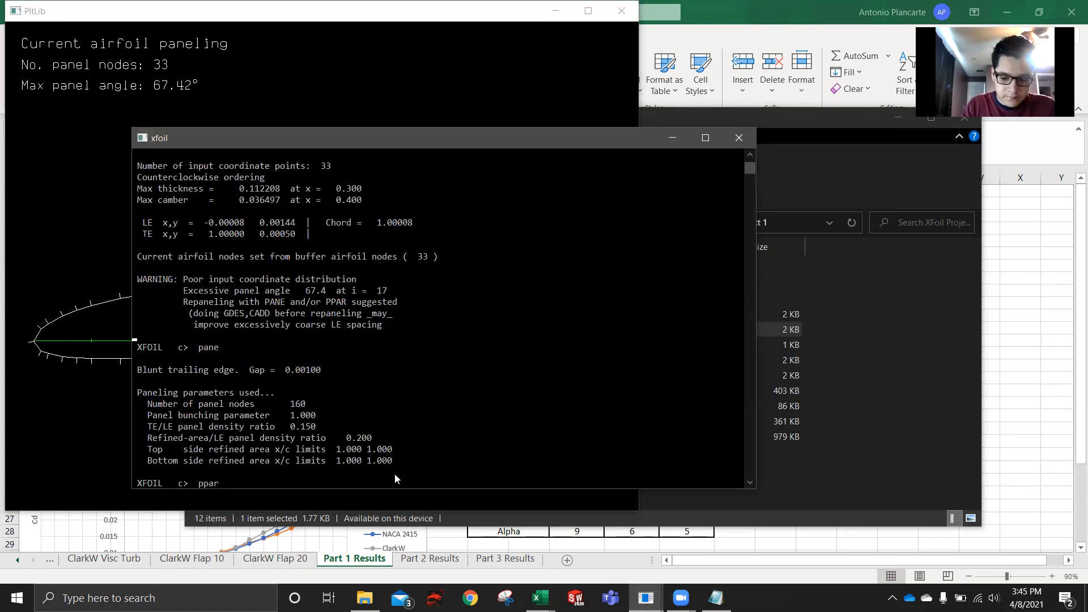
key(Return)
text(n 250)
key(Return)
text(t )
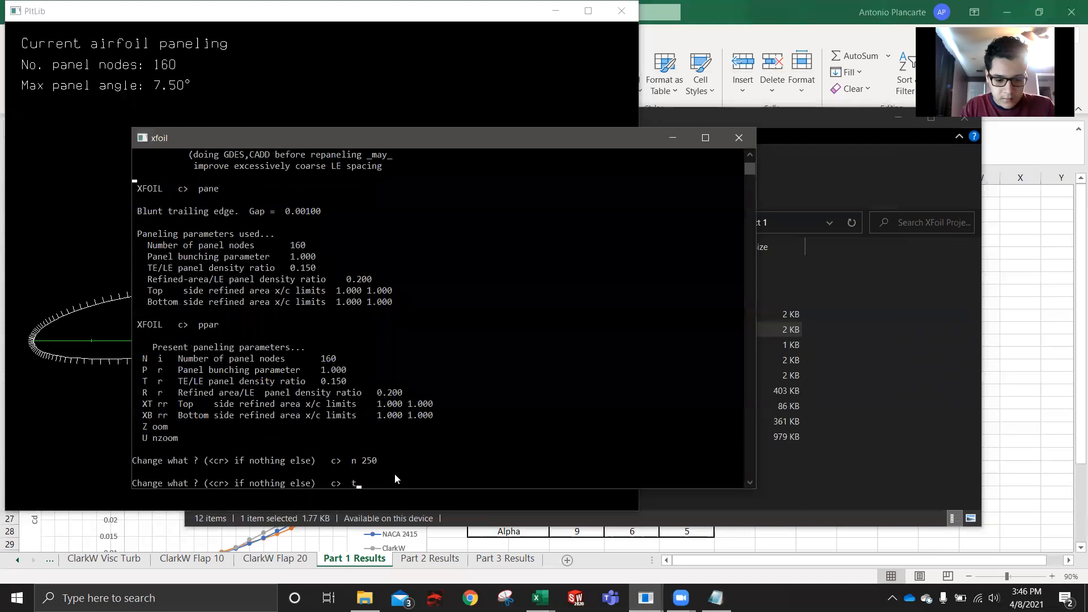
text(1)
key(Return)
- Enter the oper routine and turn on viscous mode with a Reynolds number of 1000000
key(Return)
key(Return)
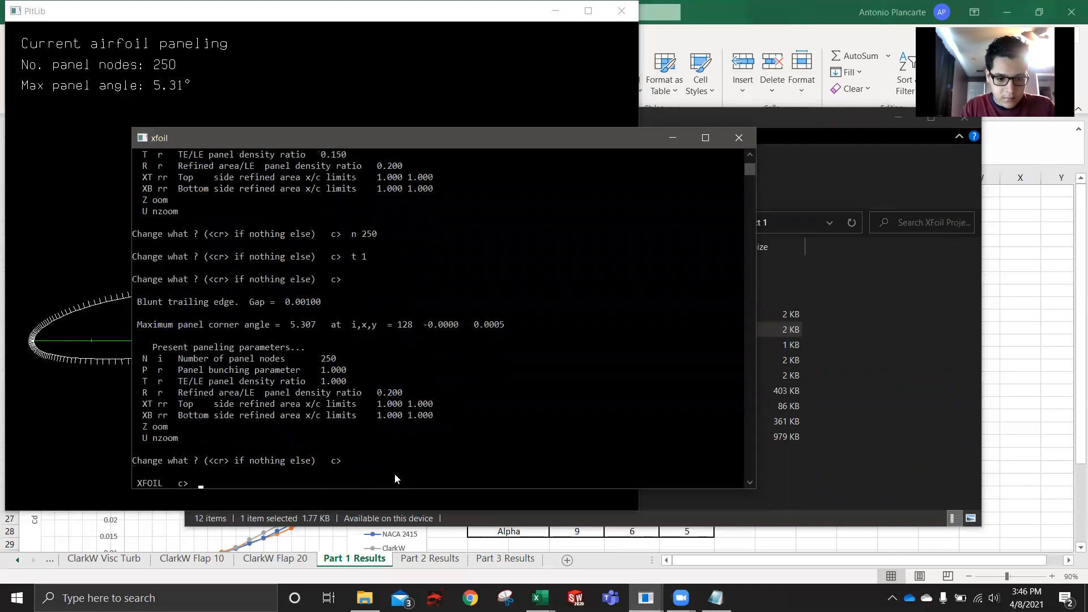
text(oper)
key(Return)
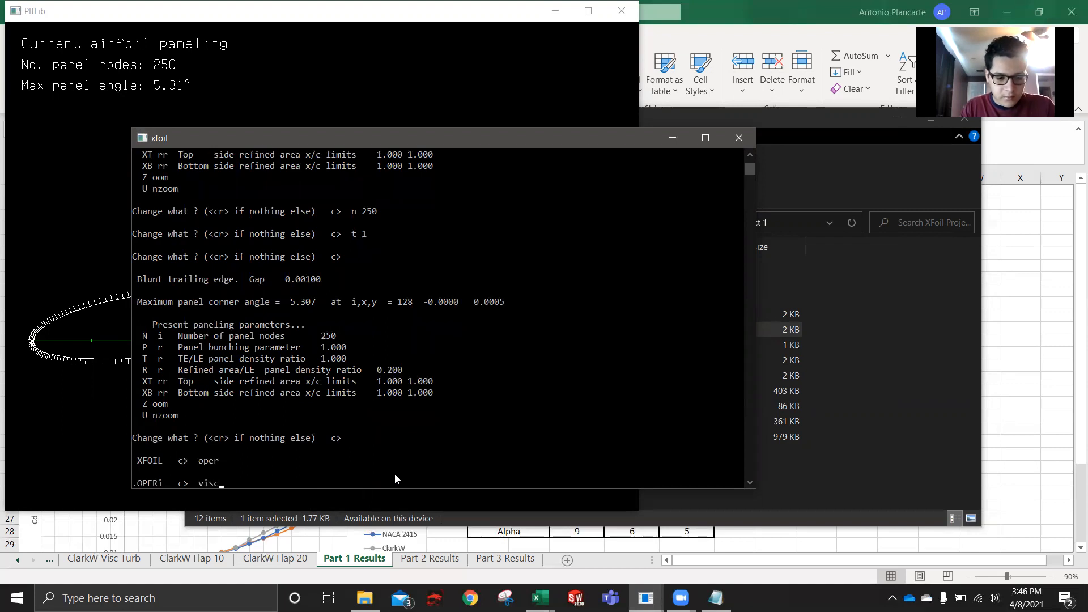
text(visc)
key(Return)
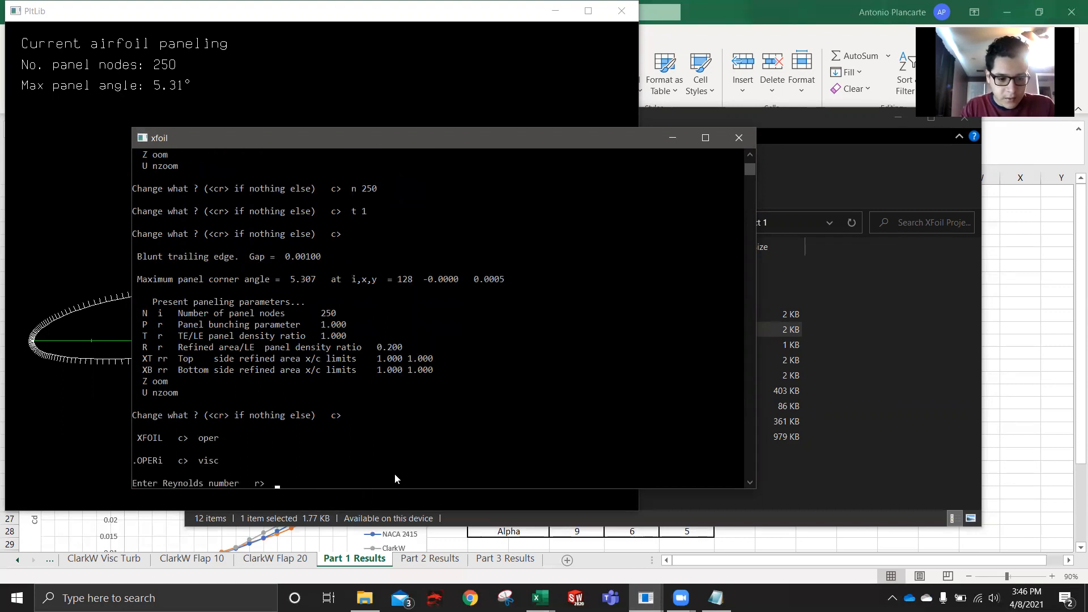
text(1000)
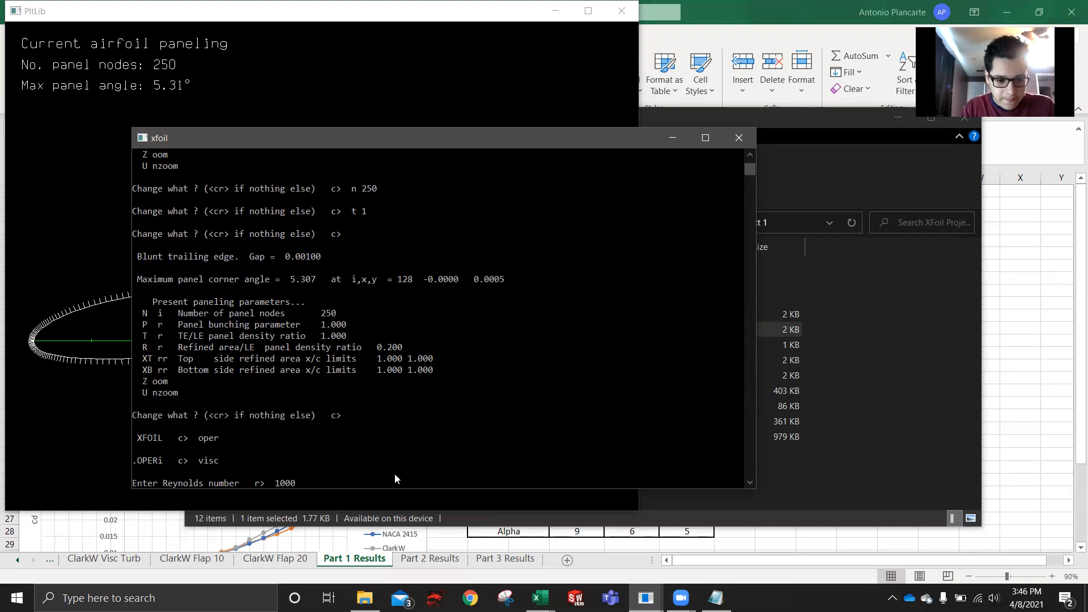
text(000)
key(Return)
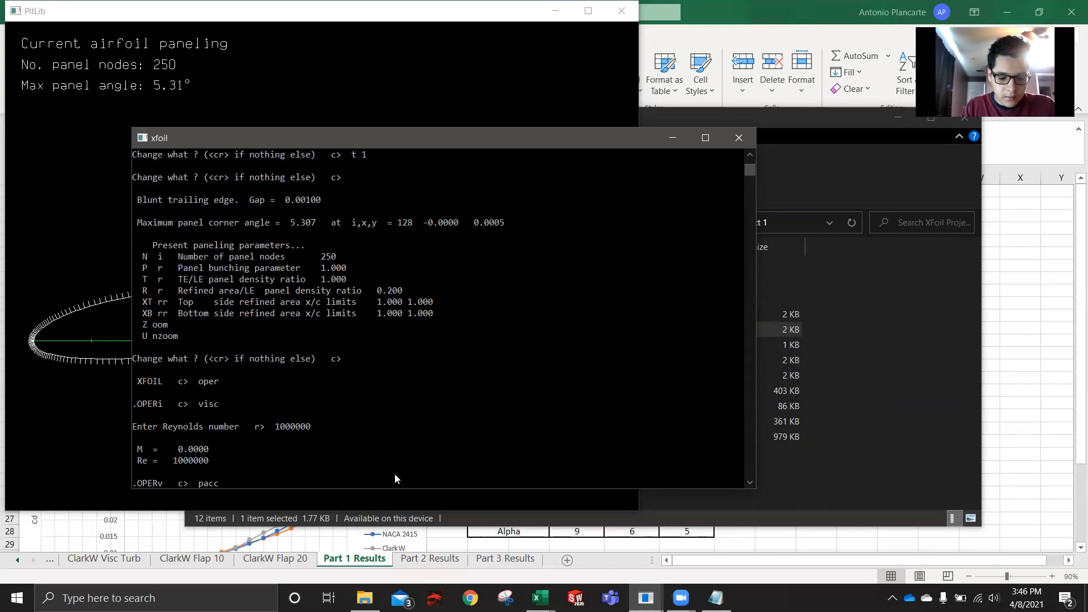
- Start polar accumulation with pacc, using clark w turb as the save file and no dump file
key(Return)
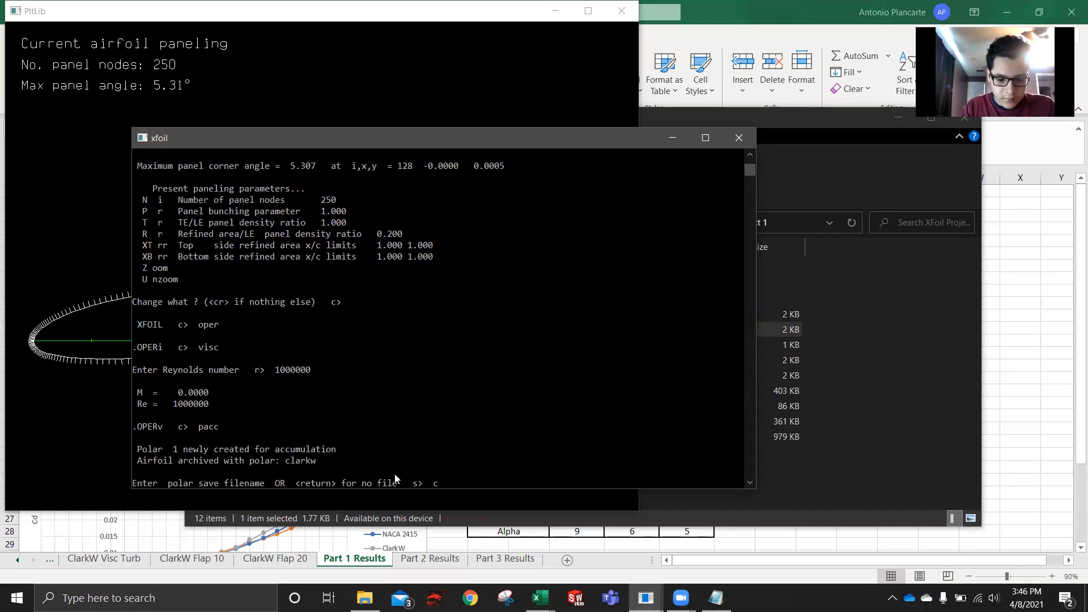
text(clark w tur)
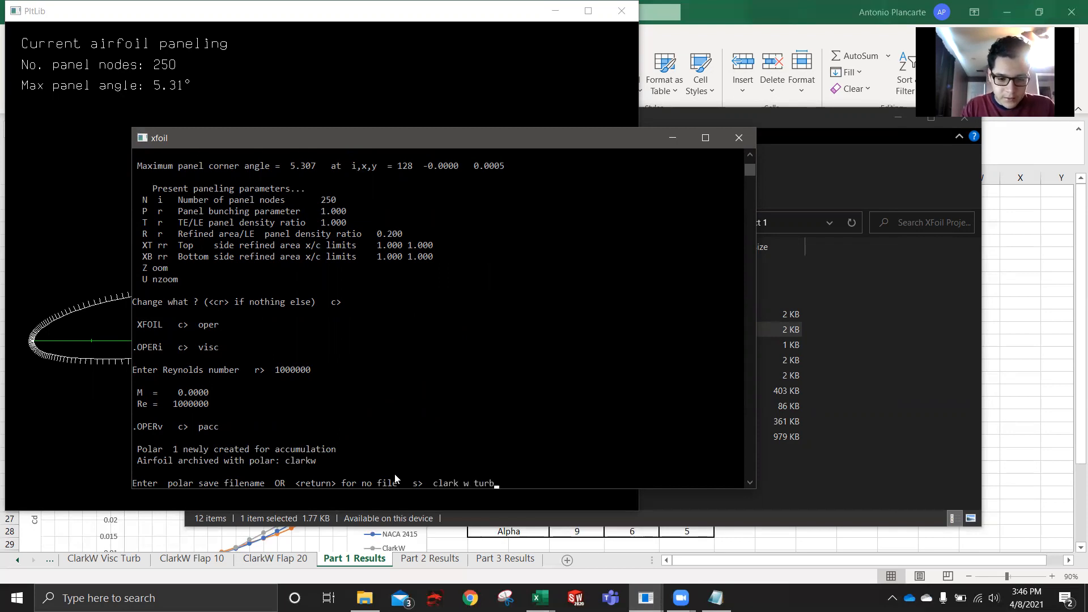
text(b)
key(Return)
key(Return)
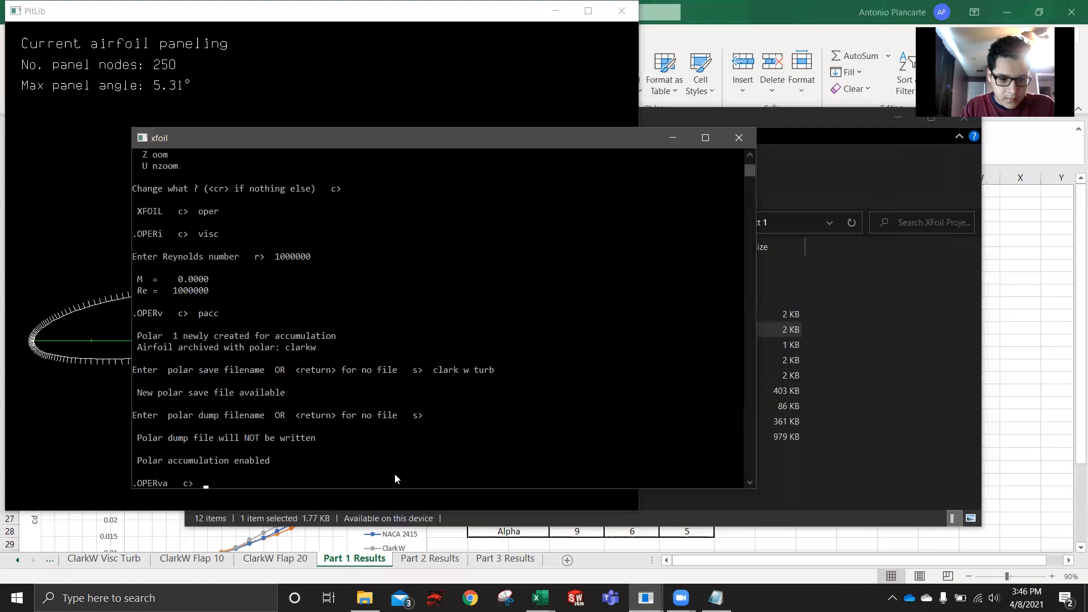
- Run the angle-of-attack sequence from -5 to 15 degrees in 1-degree steps for the turbulent polar
text(aseq )
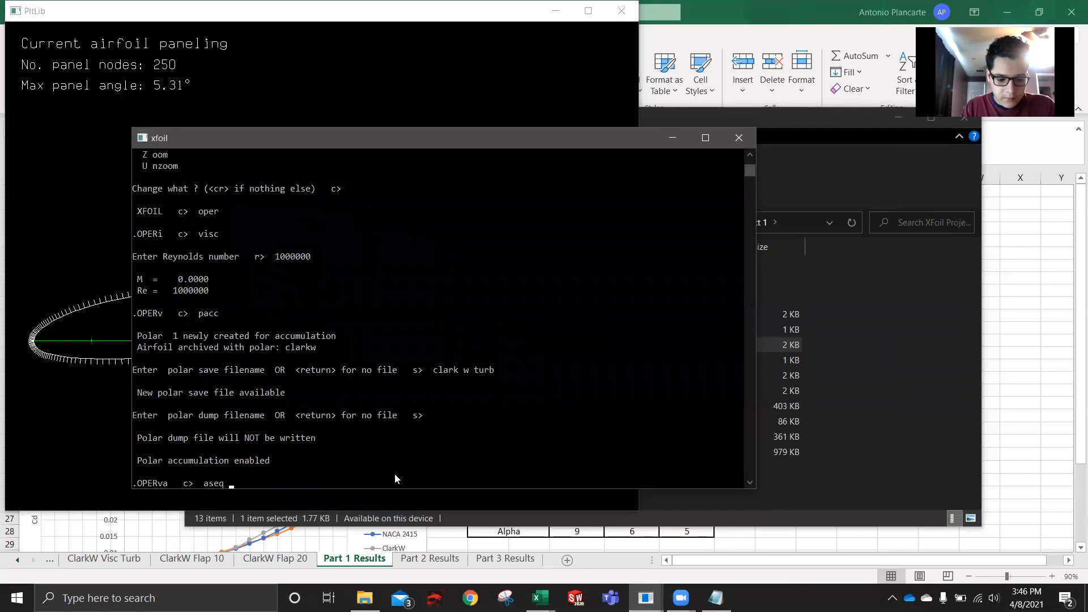
text(-5 15 1)
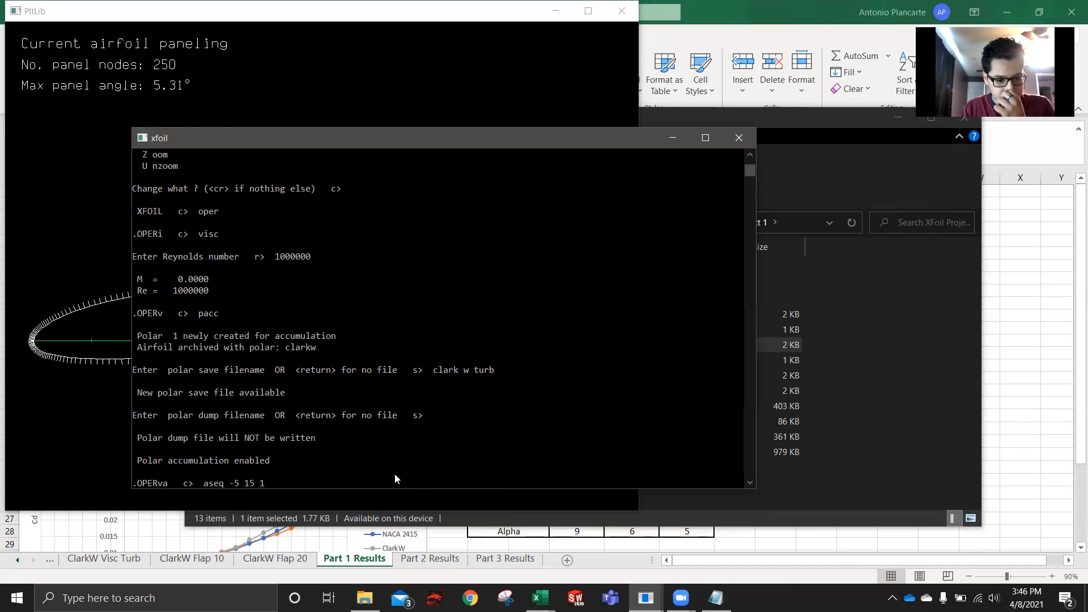
key(Return)
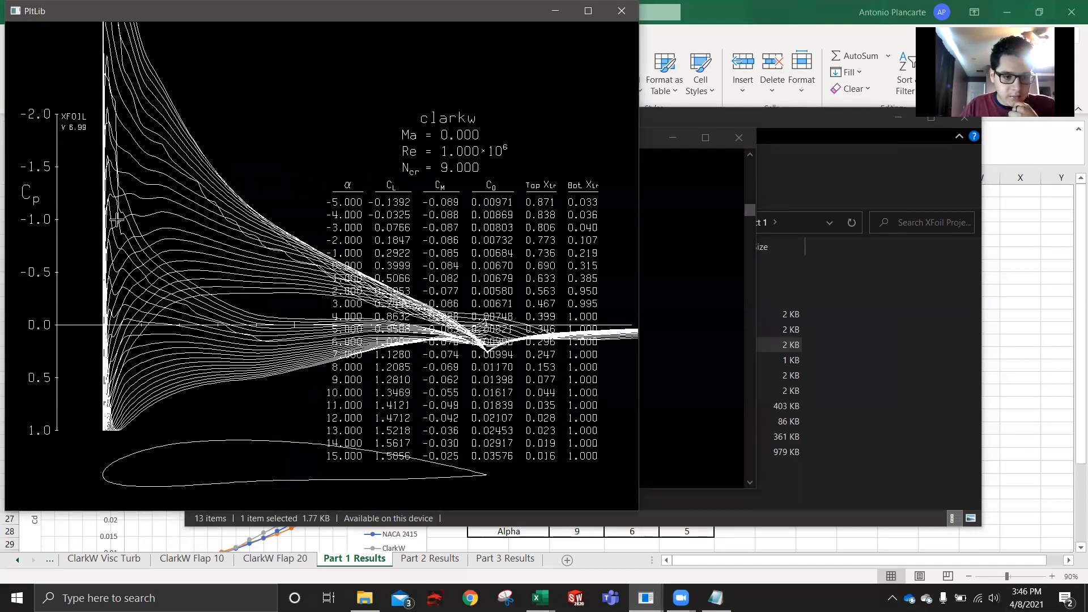
- Check the project folder for the saved clark w turb polar file and switch to the Part 2 Results sheet in Excel
click(726, 335)
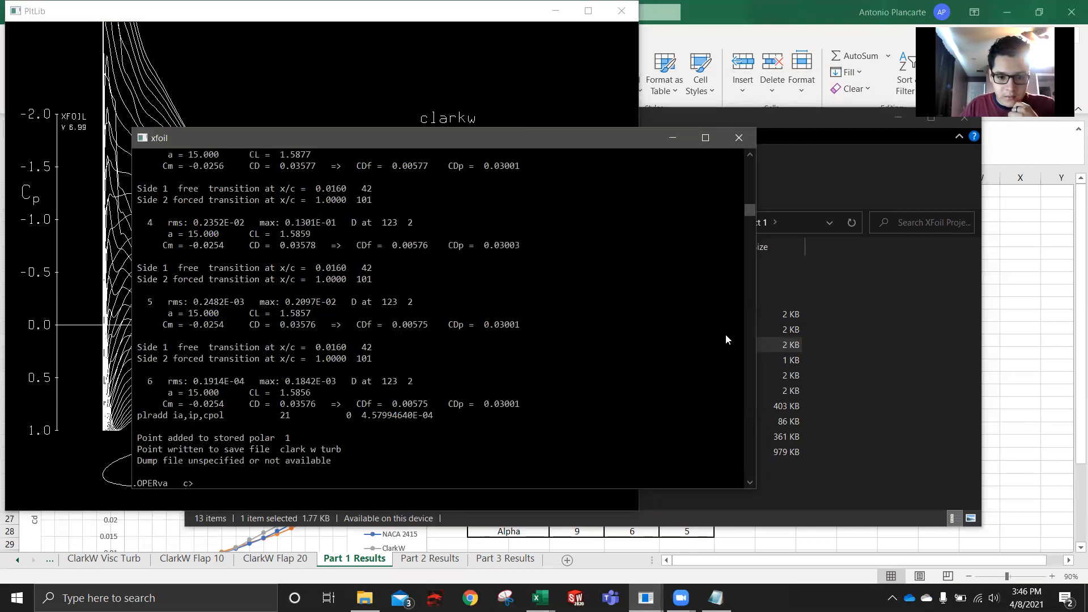
click(940, 453)
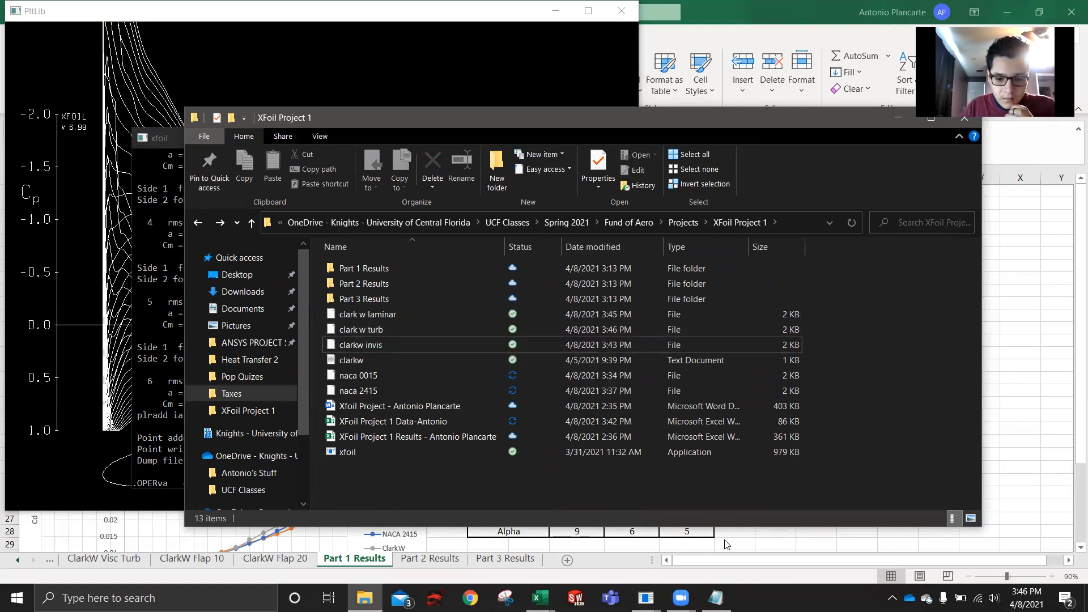
click(709, 561)
click(414, 559)
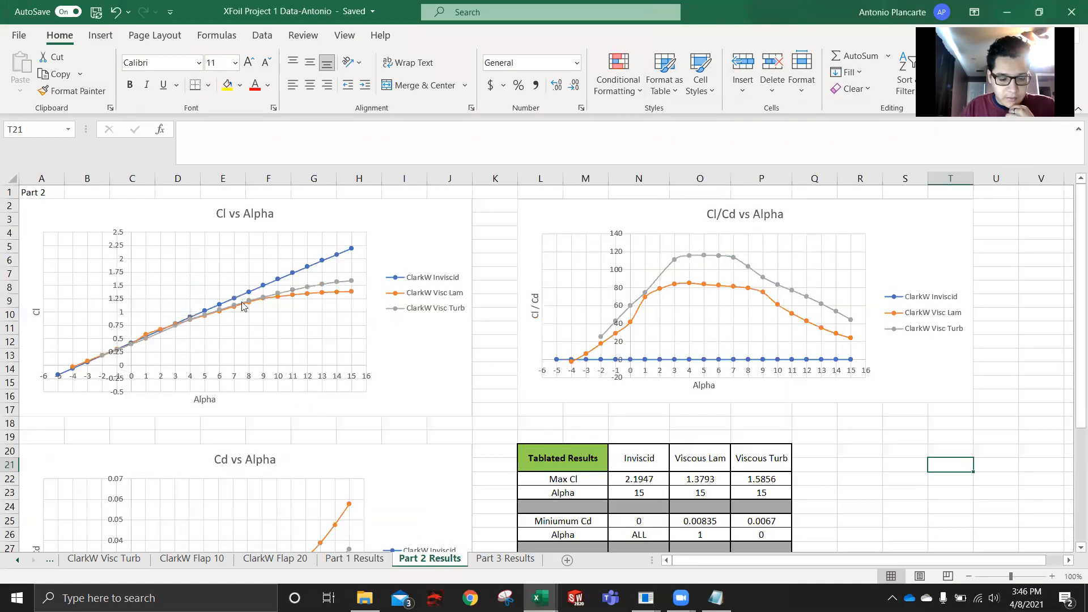
- Review the polar data and the CL/CD column on the ClarkW Inviscid Flow, ClarkW Visc Lam and ClarkW Visc Turb sheets
scroll(187, 559, up, 3)
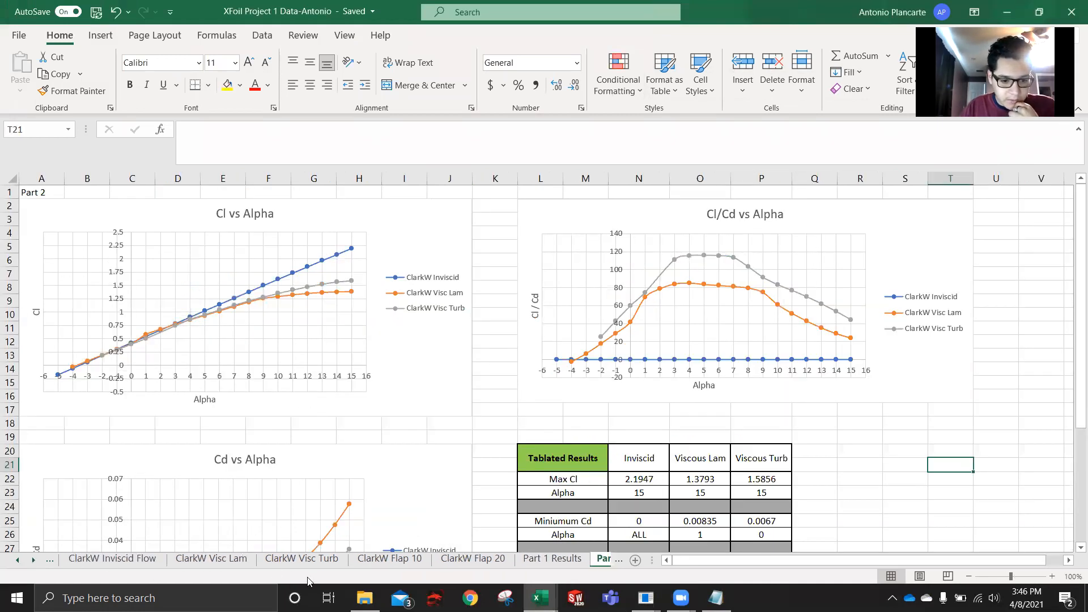
click(136, 560)
scroll(150, 340, down, 3)
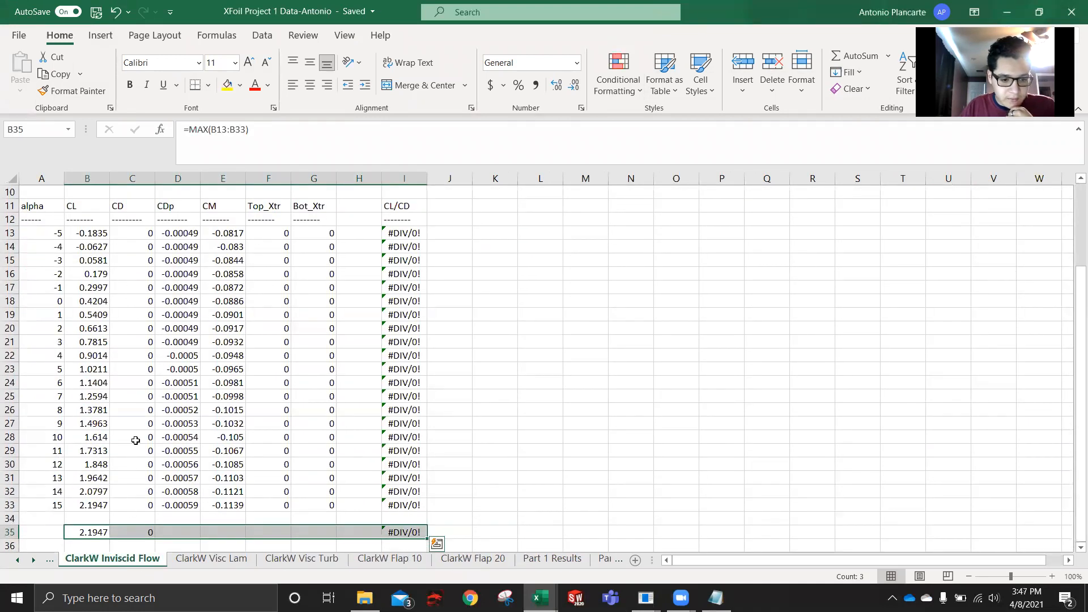
click(204, 568)
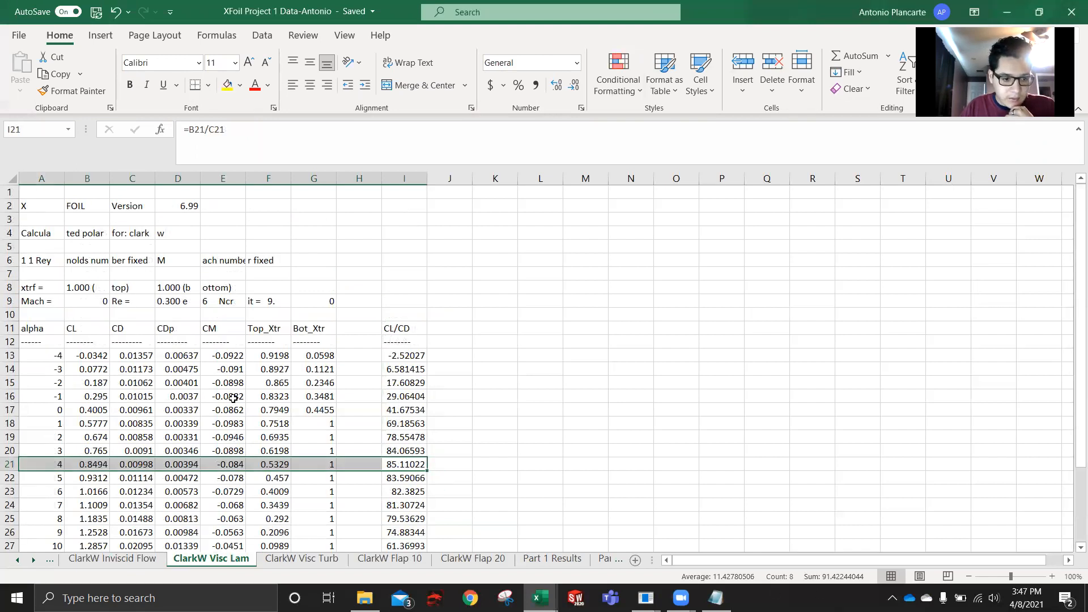
scroll(233, 400, down, 1)
scroll(233, 399, down, 1)
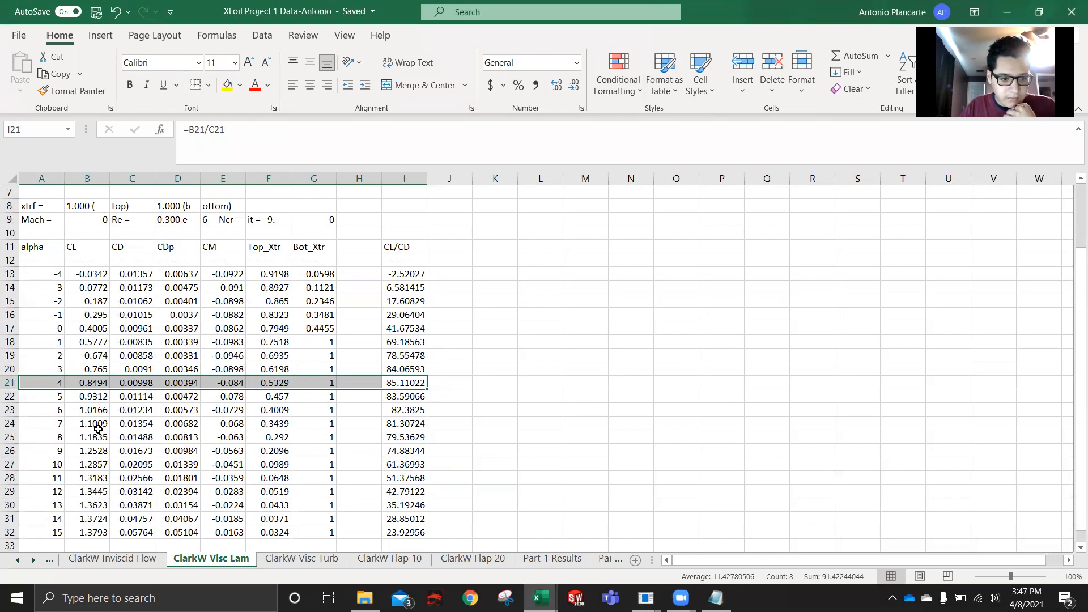
click(285, 563)
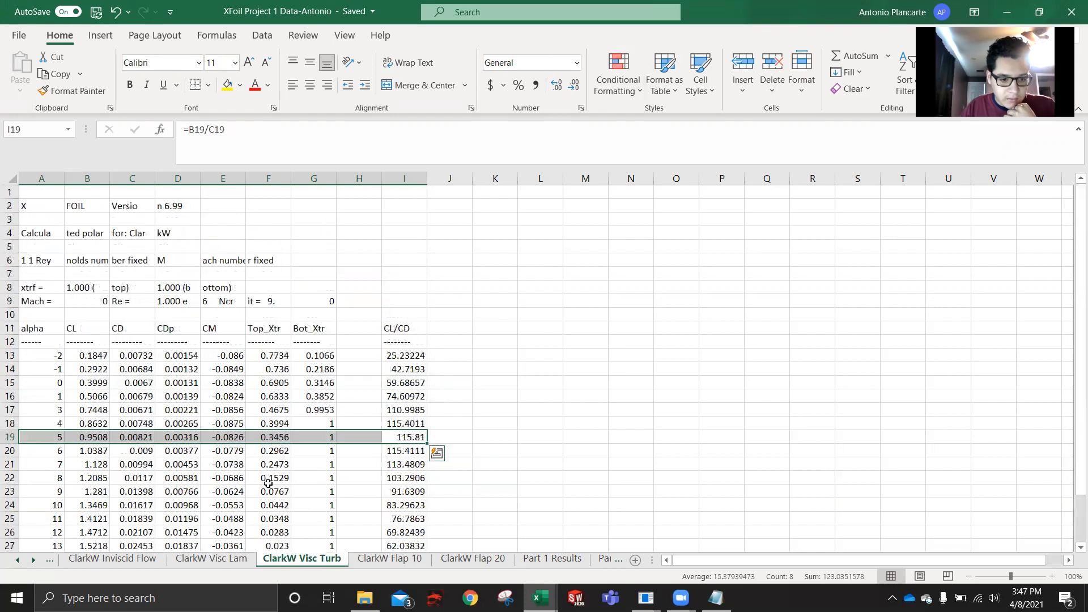
scroll(268, 479, down, 3)
scroll(268, 480, up, 2)
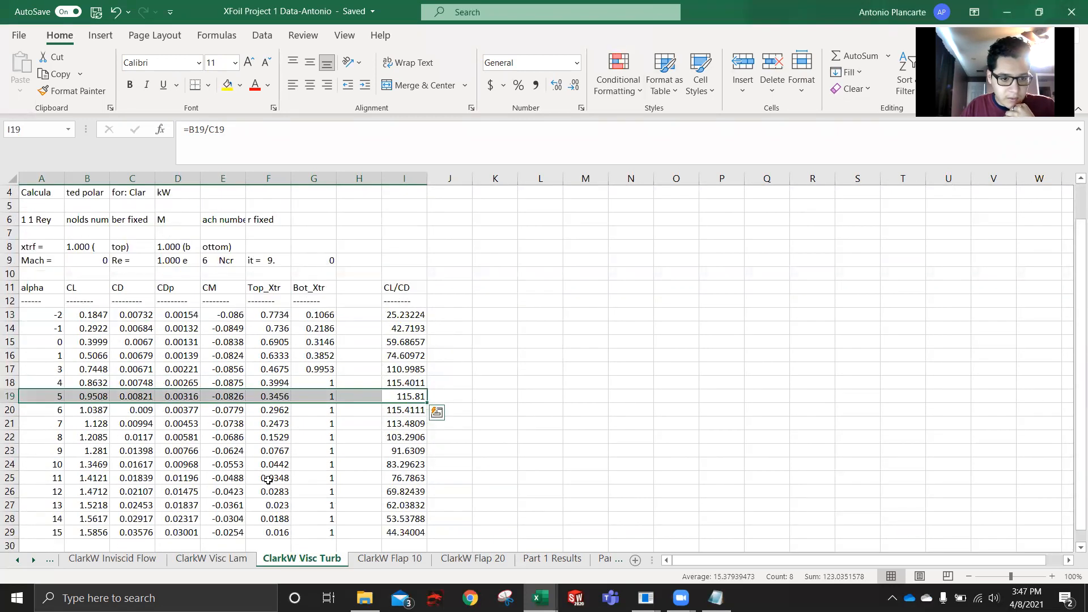
scroll(268, 480, down, 1)
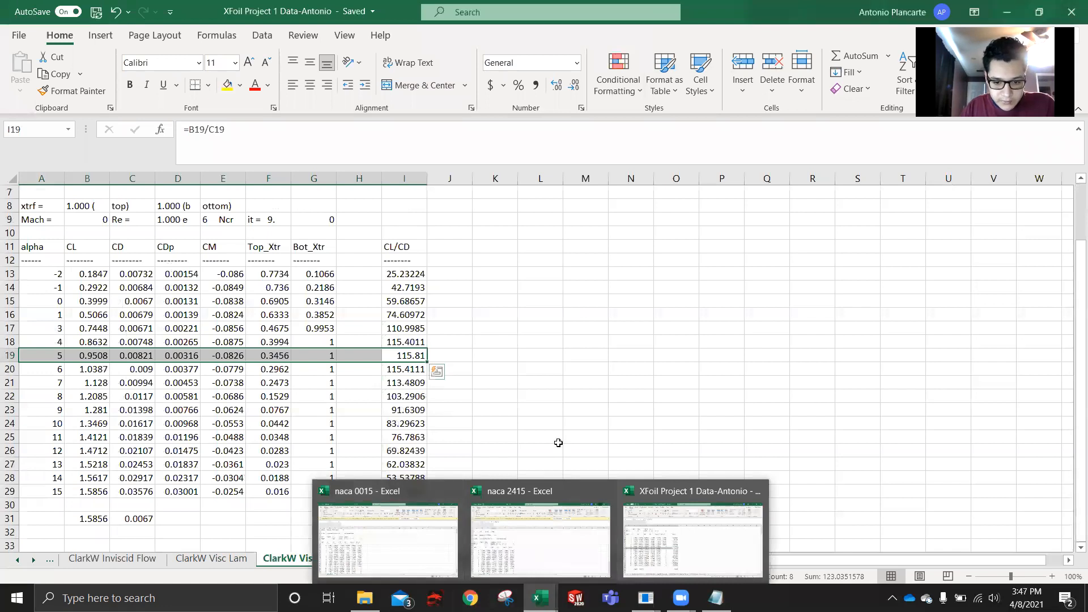
click(559, 445)
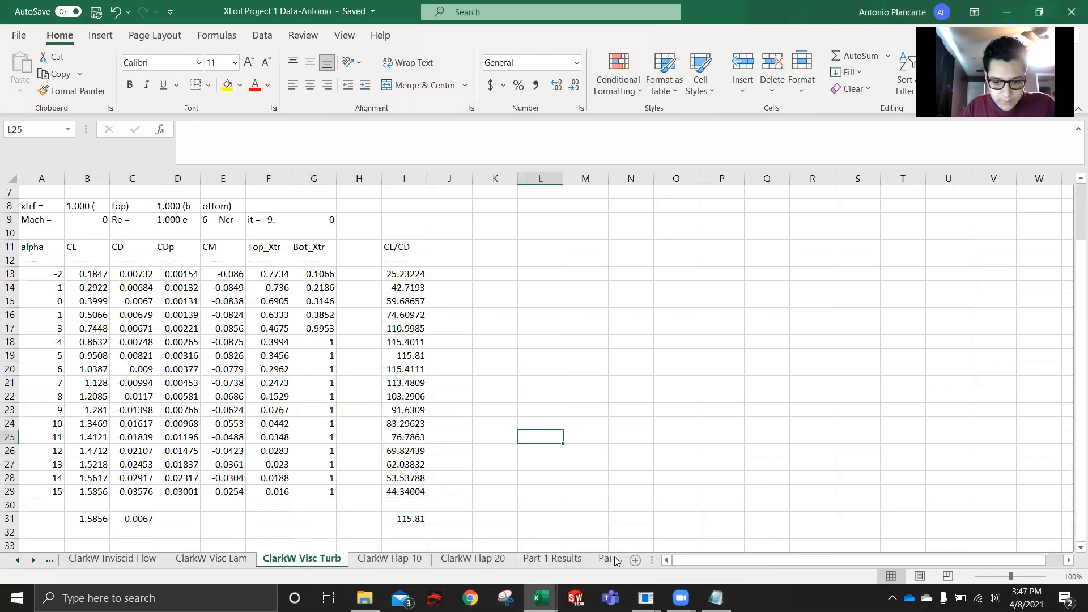
- Return to the Part 2 Results sheet and examine the Cl, Cd and Cl/Cd versus Alpha charts
click(34, 560)
click(505, 560)
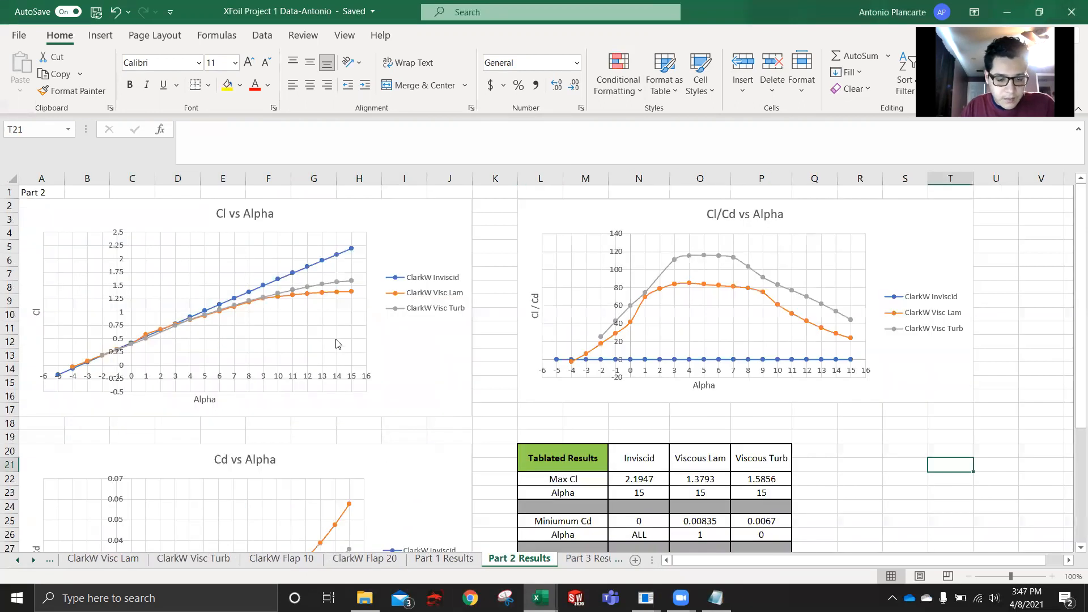
scroll(323, 374, down, 3)
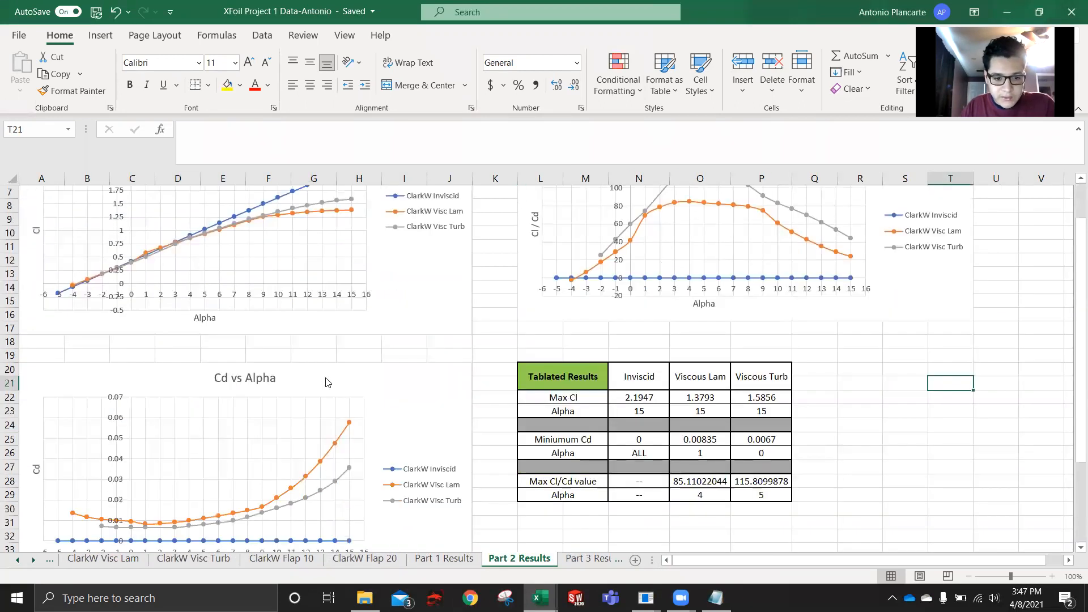
scroll(276, 426, up, 3)
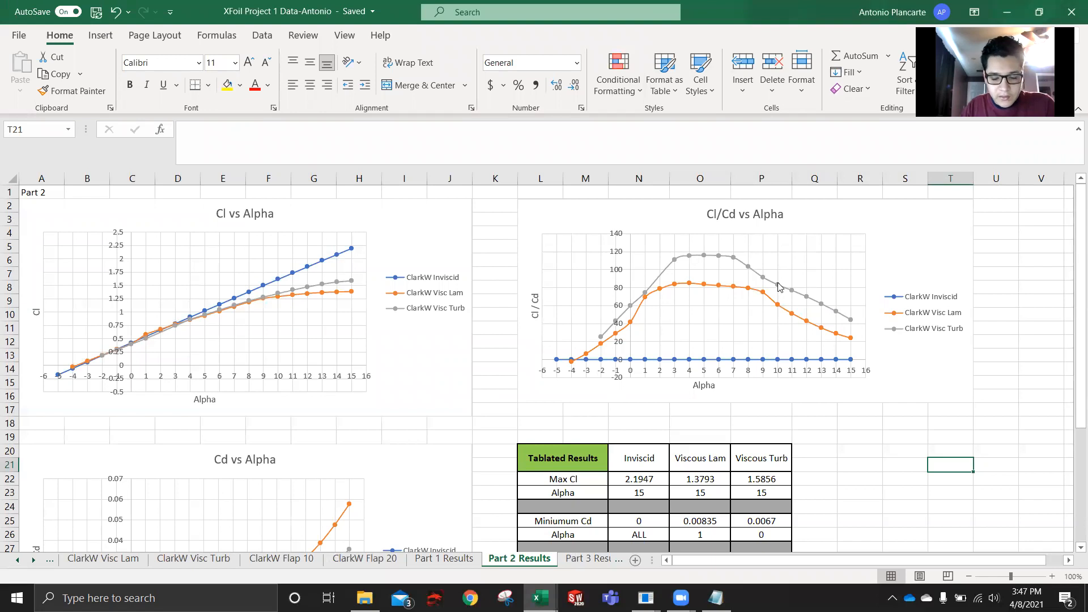
scroll(735, 369, down, 3)
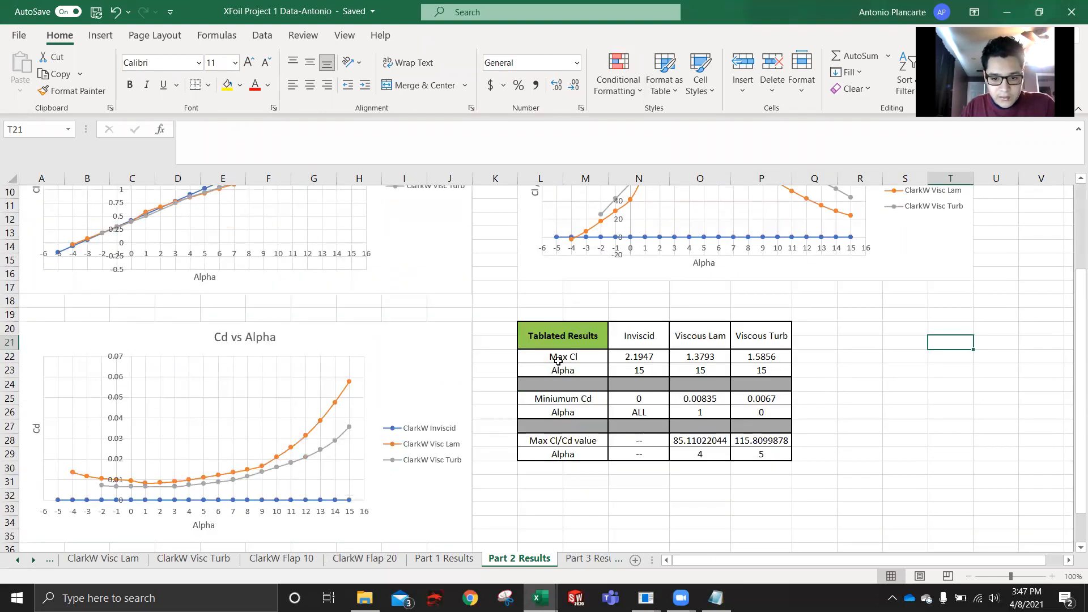
- Examine the Part 2 table's Max Cl, minimum Cd and Max Cl/Cd rows, including the inviscid column's entries
click(558, 362)
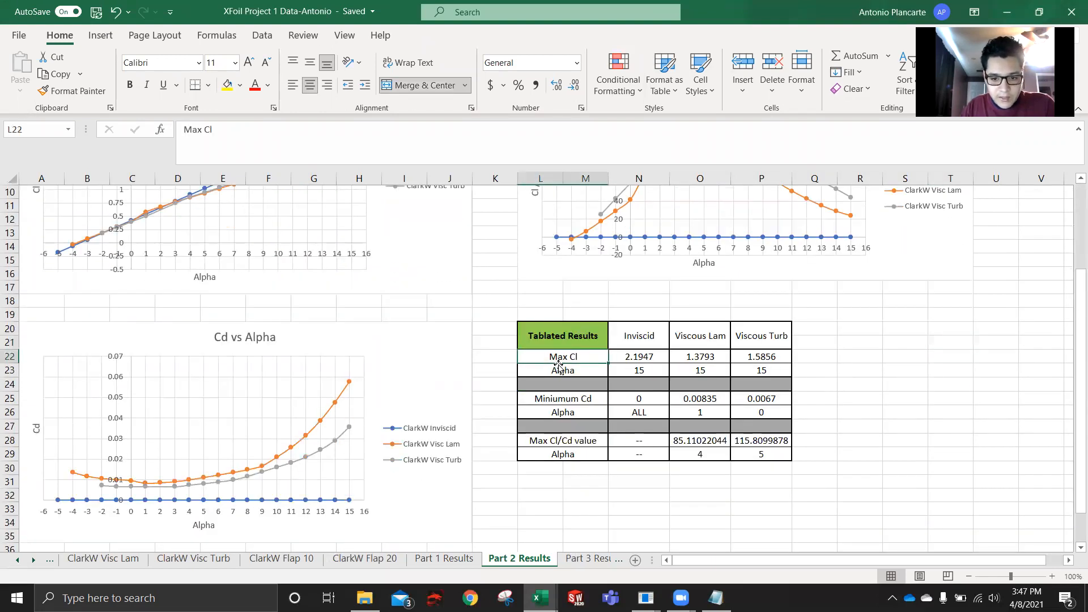
click(557, 401)
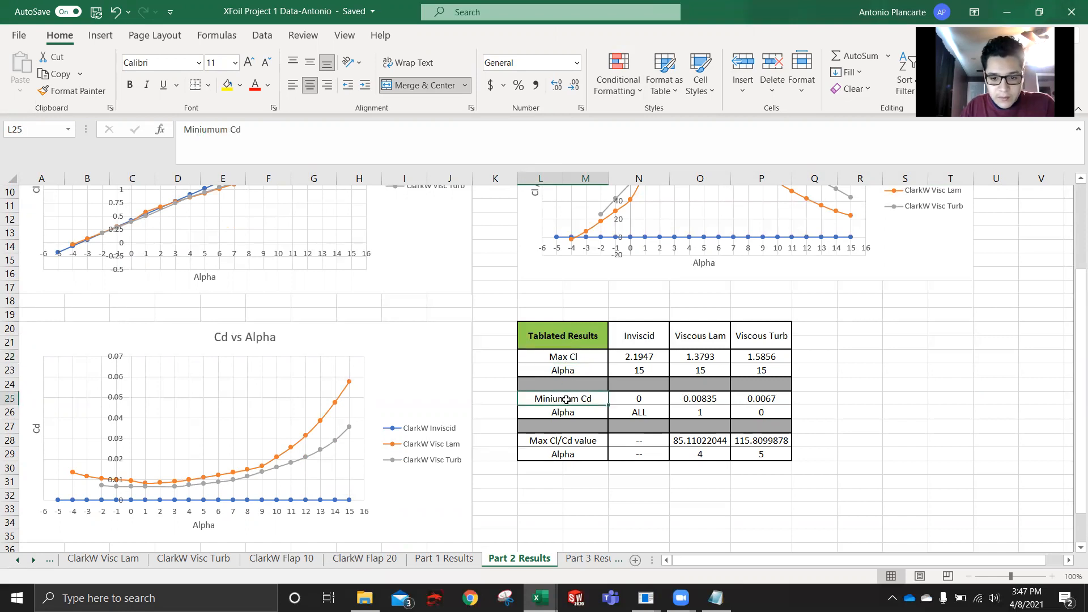
click(565, 441)
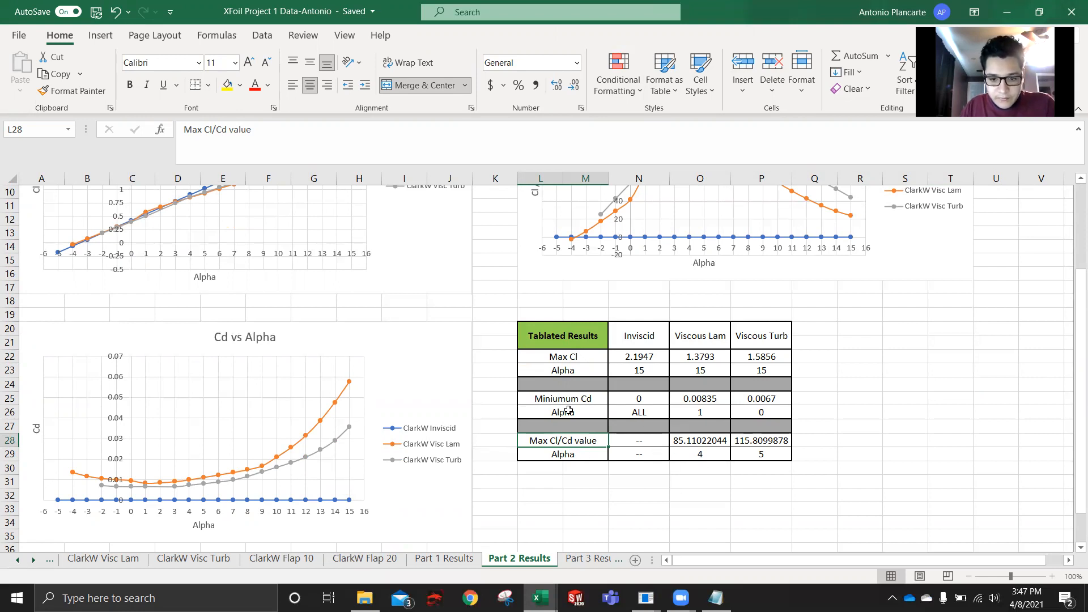
drag(629, 335, 638, 453)
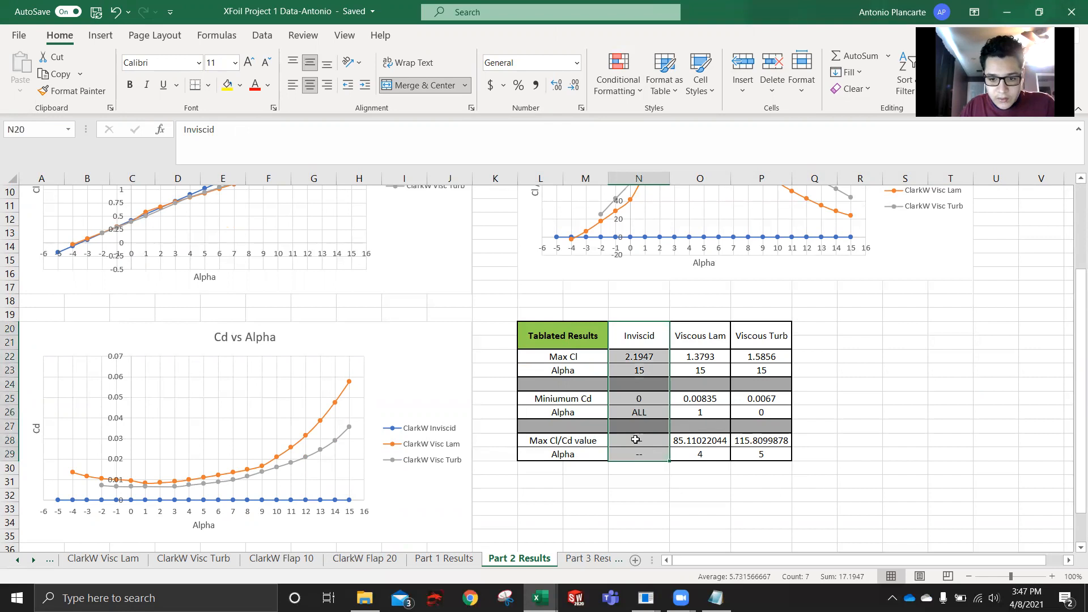
click(645, 402)
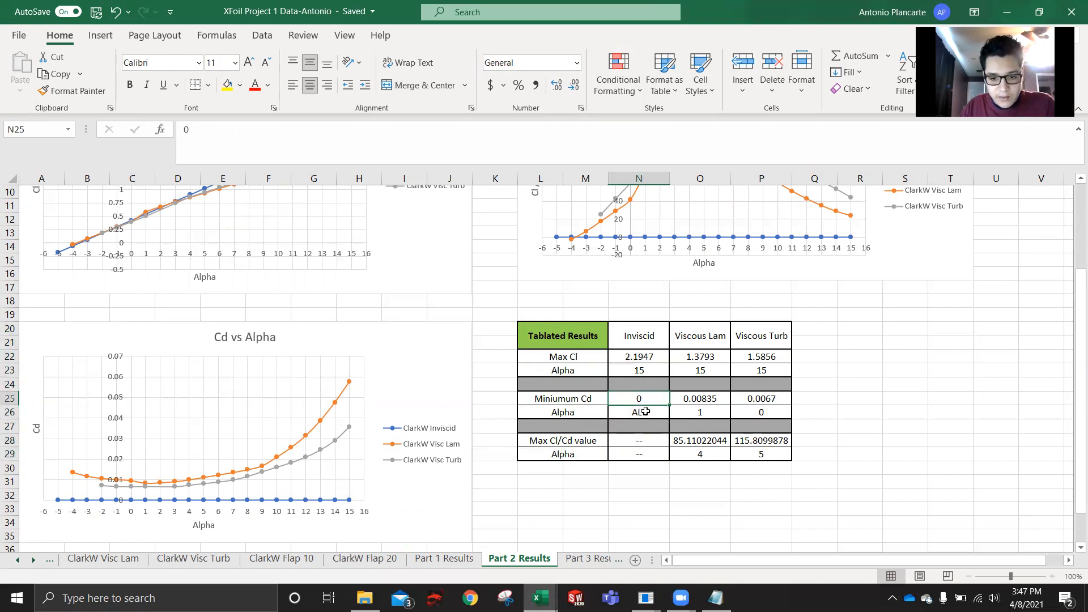
click(644, 440)
click(645, 455)
drag(645, 454, 644, 442)
click(597, 467)
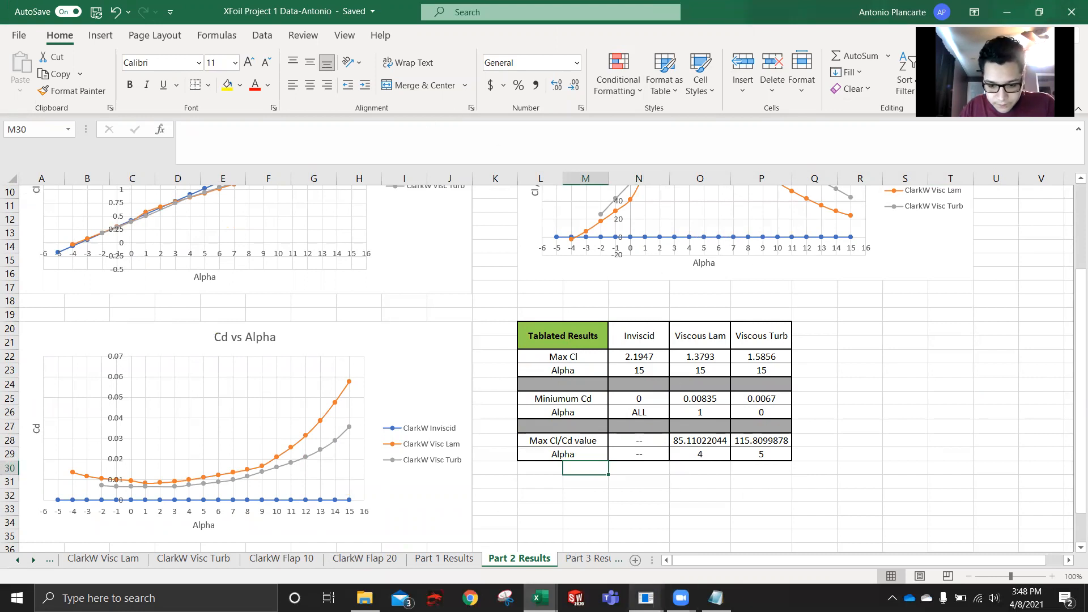
- Close the finished XFOIL session and open the Part 3 Results sheet in the Excel workbook
click(647, 597)
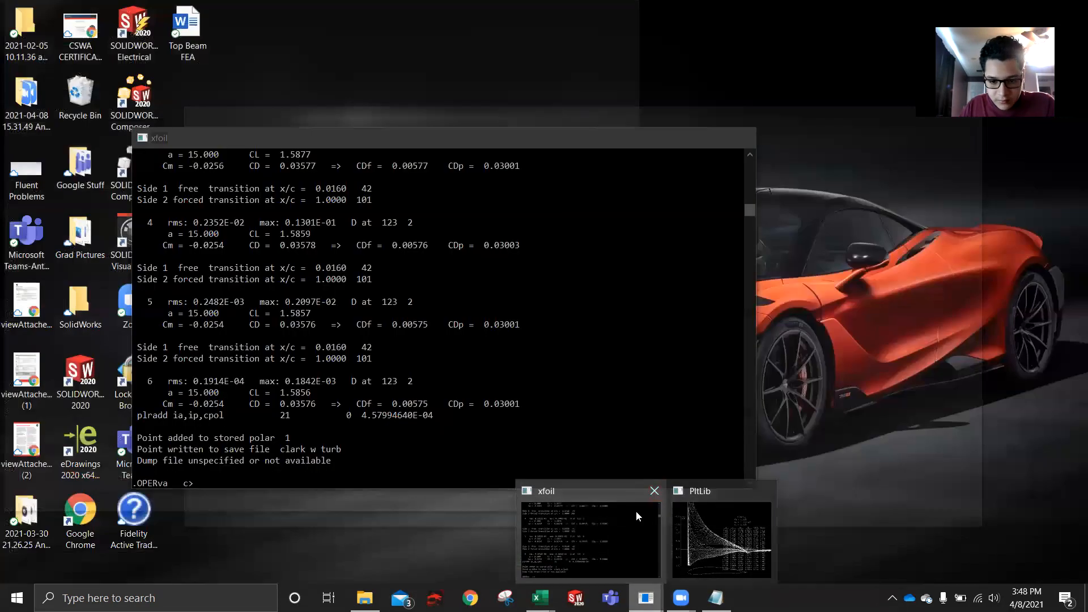
click(636, 511)
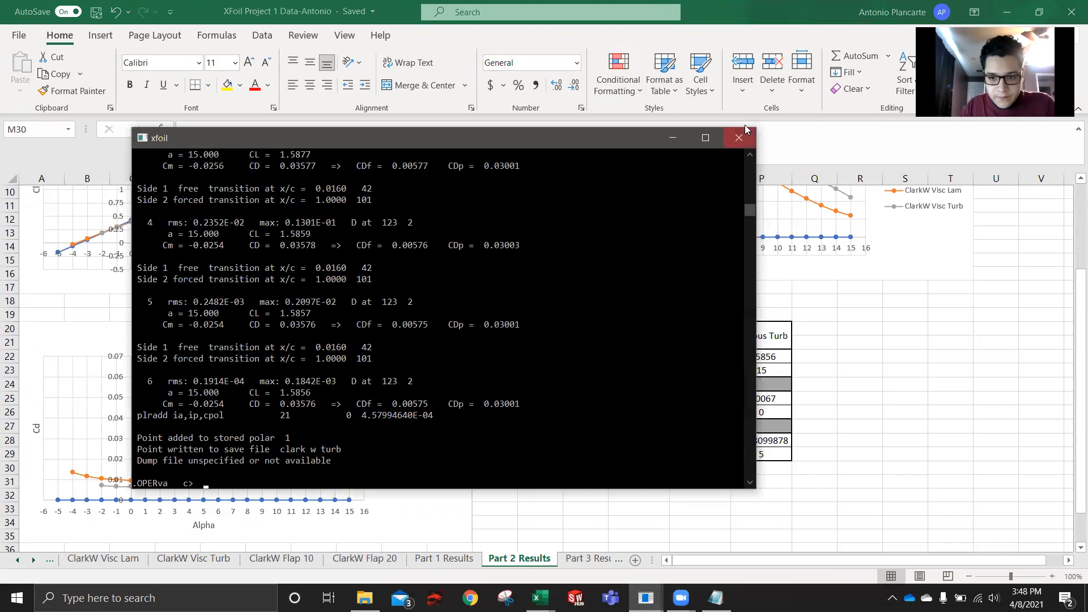
click(724, 140)
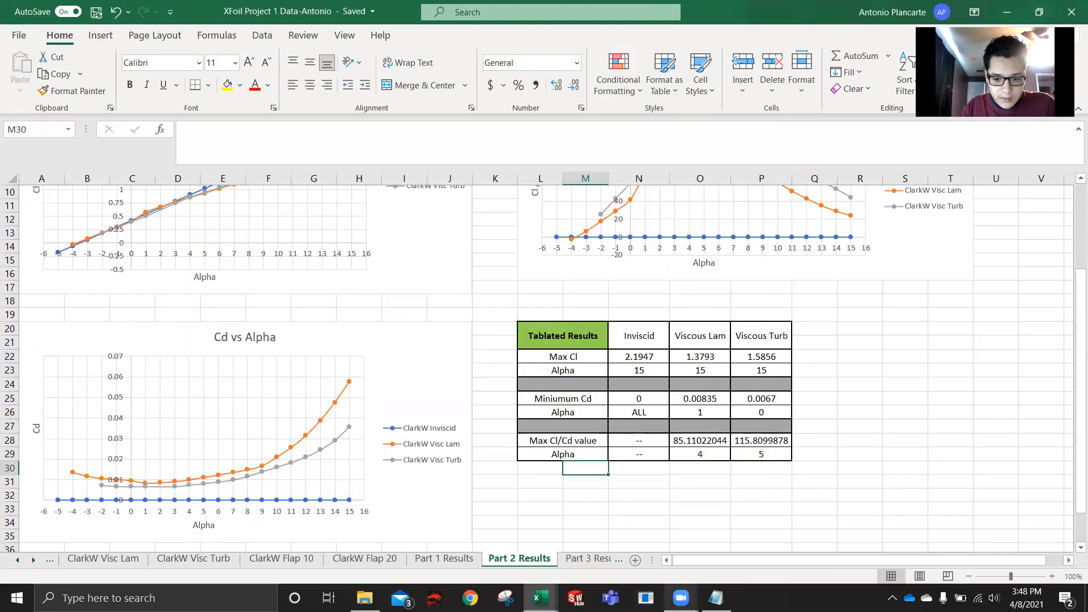
click(579, 560)
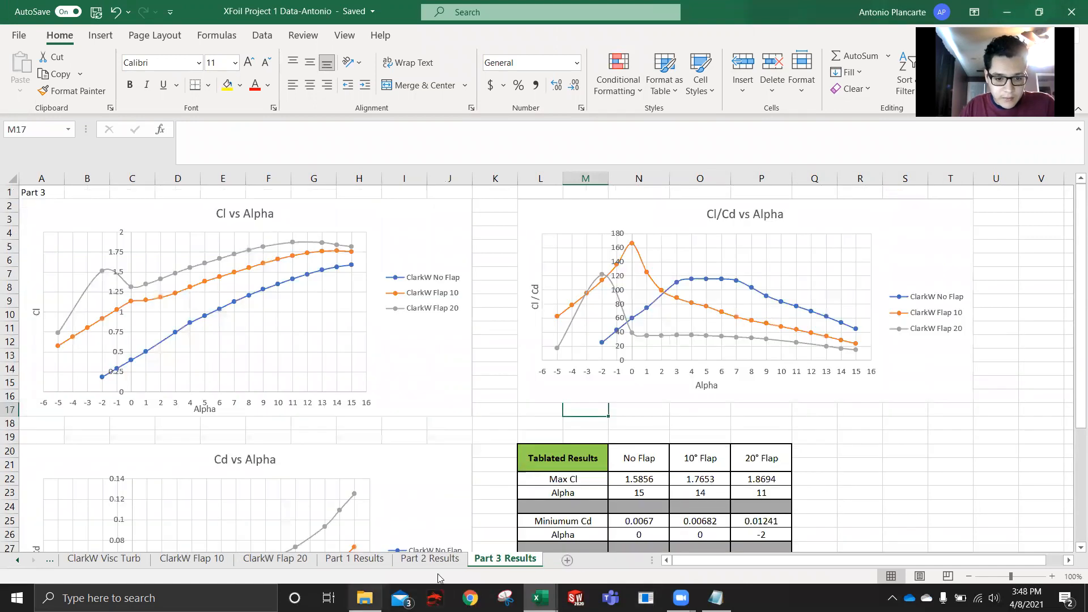
- Switch to a fresh XFOIL session, load the clarkw.txt coordinate file and name the airfoil clarkw
click(646, 598)
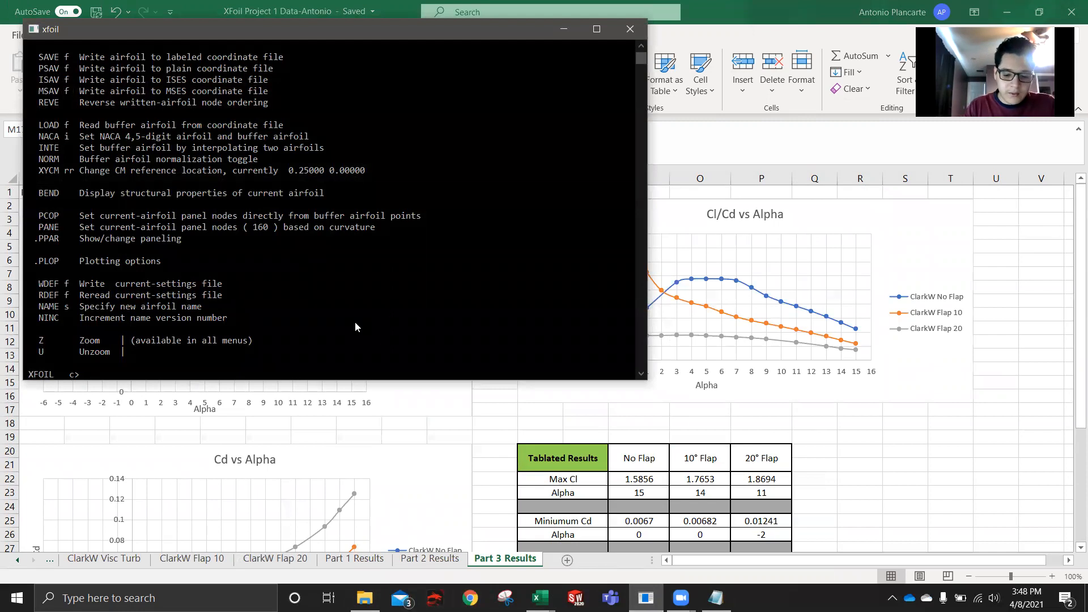
text(load cla)
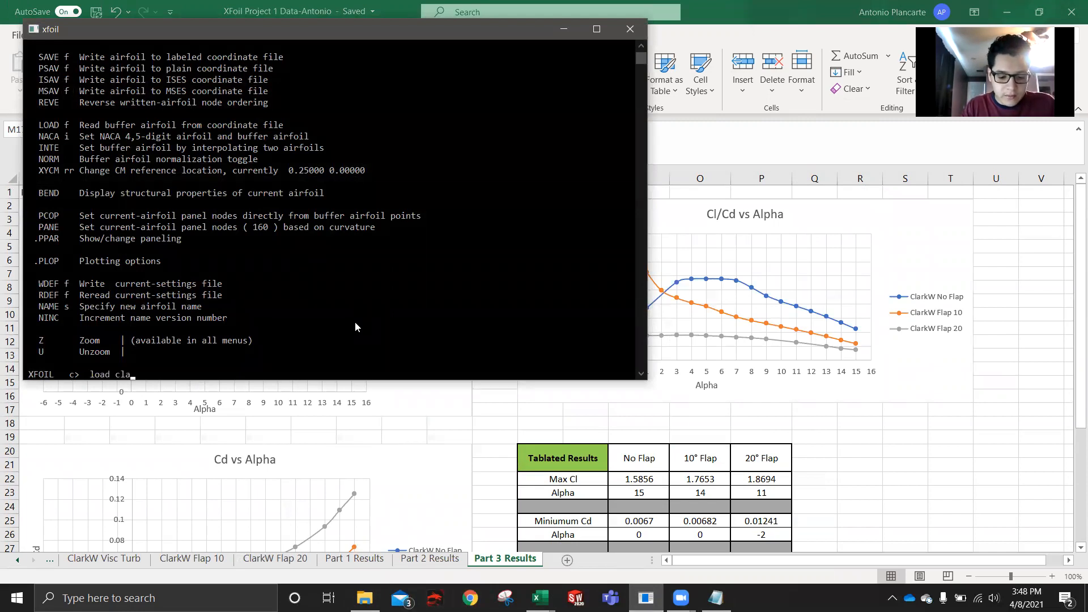
text(rkw.txt)
key(Return)
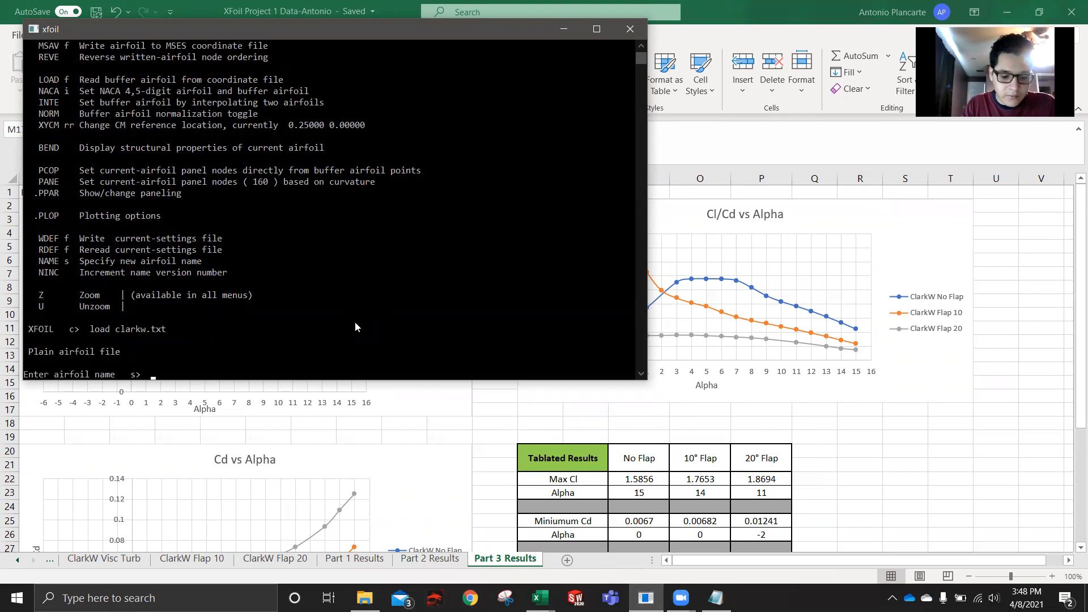
text(clarkw)
key(Return)
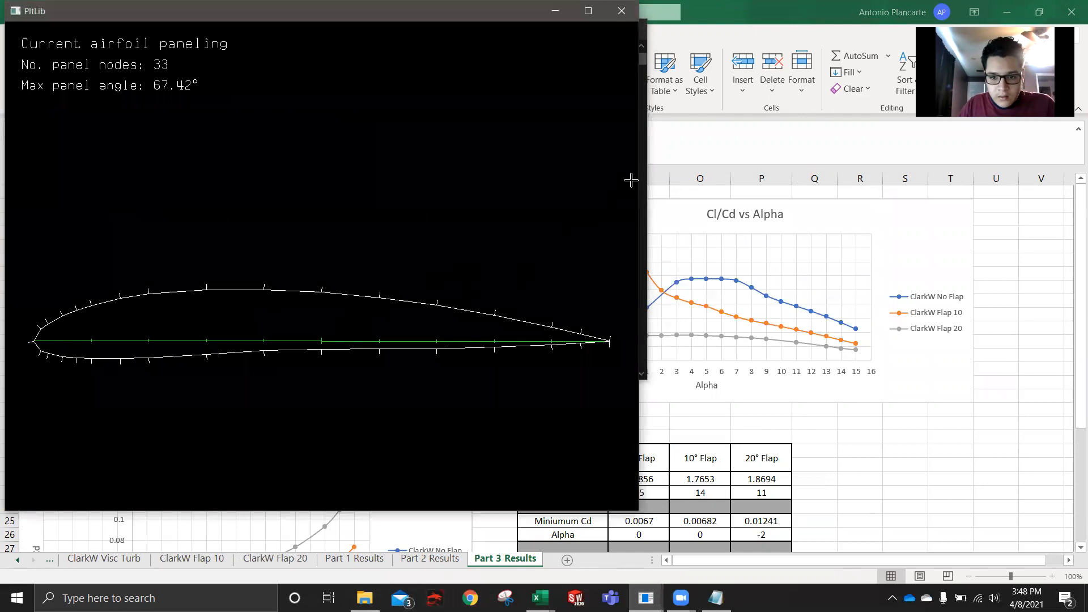
- Move the XFOIL console clear of the airfoil plot and repanel the clarkw airfoil with pane
click(649, 169)
drag(256, 37, 742, 175)
text(pn)
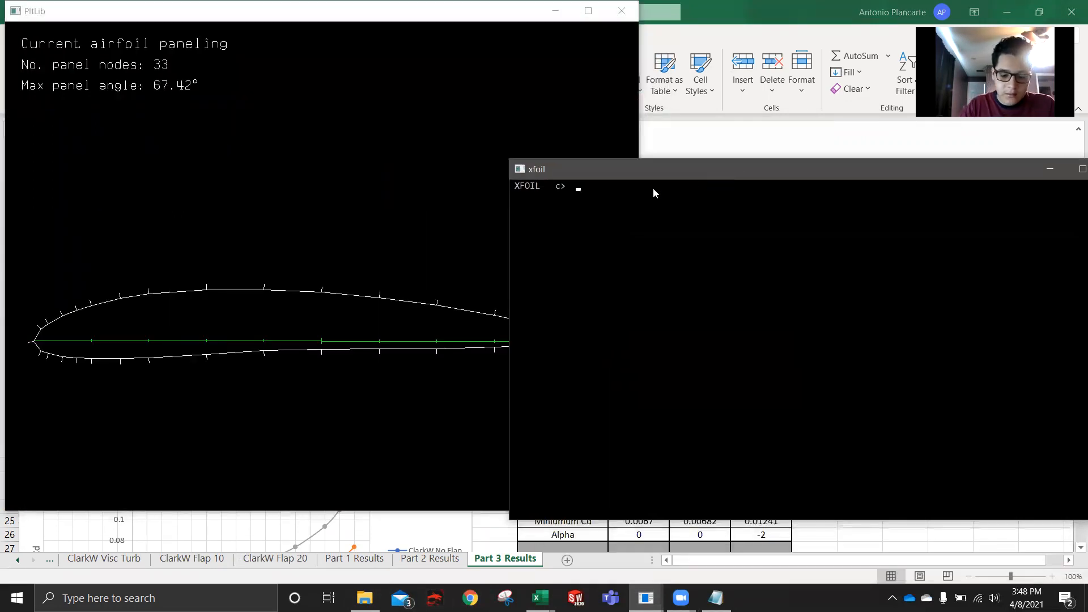
text(ne)
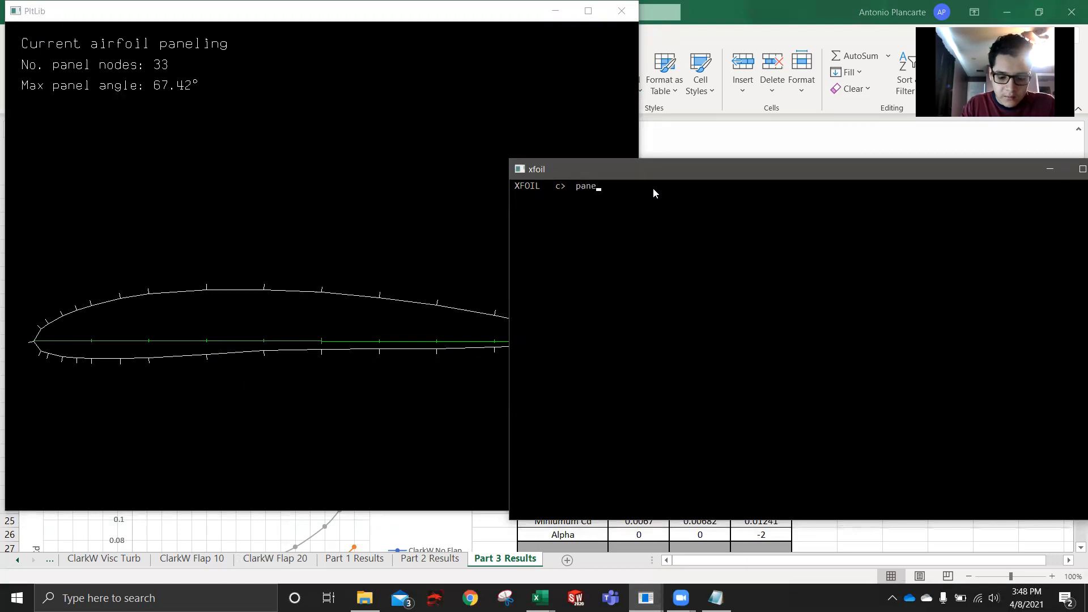
key(Return)
- Use ppar to set the airfoil to 250 panel nodes and a TE/LE panel density ratio of 1
text(ppar)
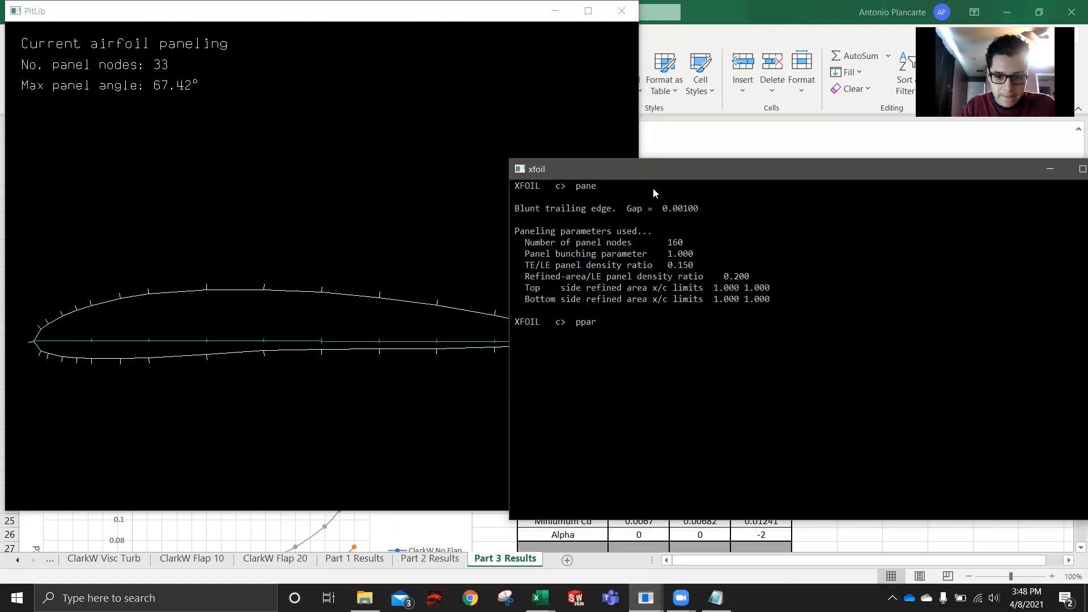
key(Return)
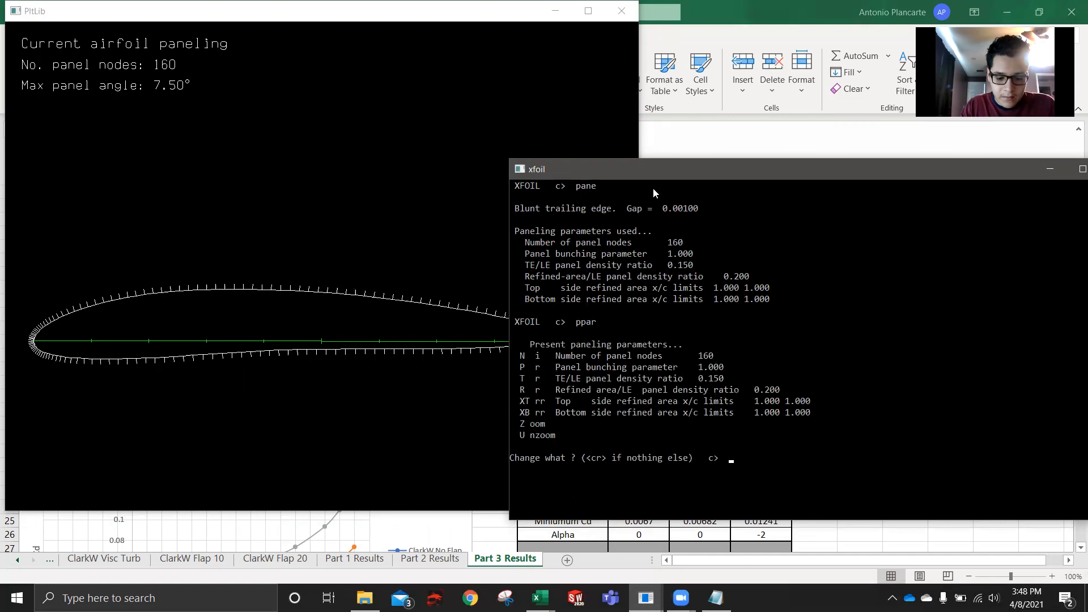
text(250)
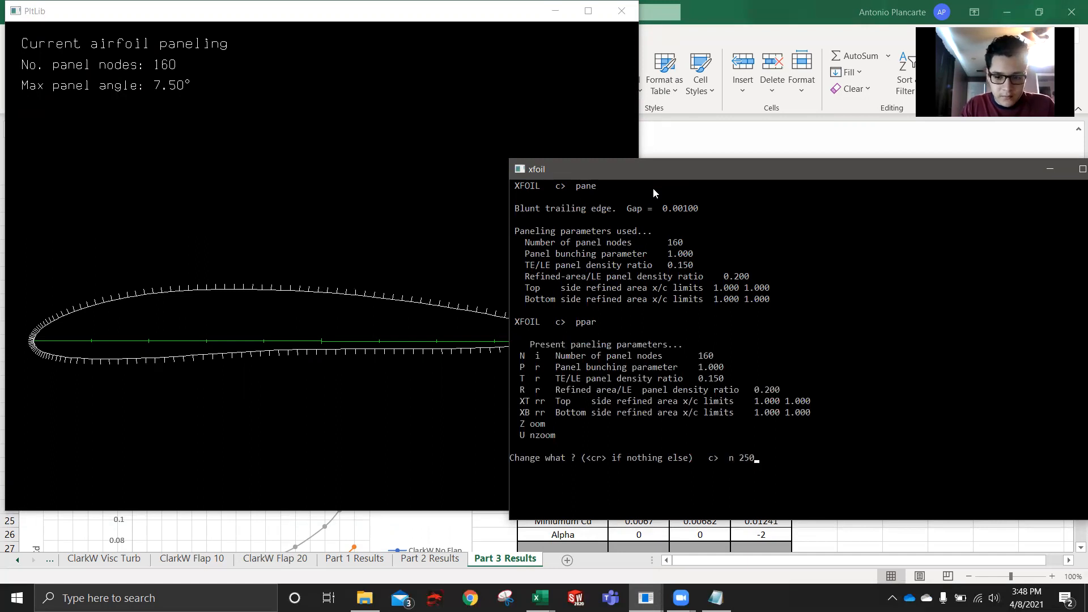
key(Return)
text(t 1)
key(Return)
key(Return)
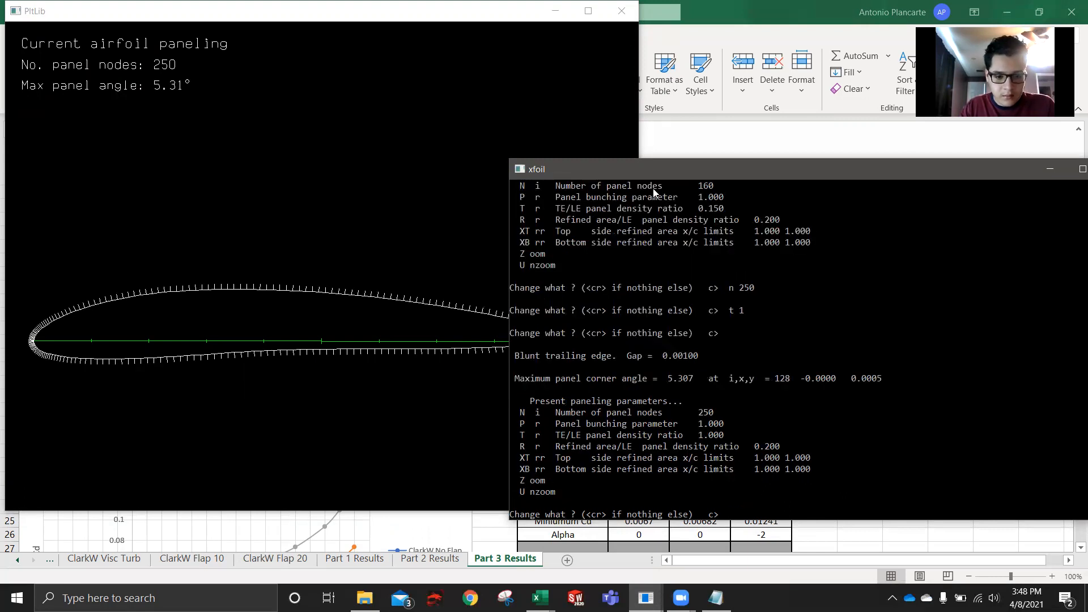
key(Return)
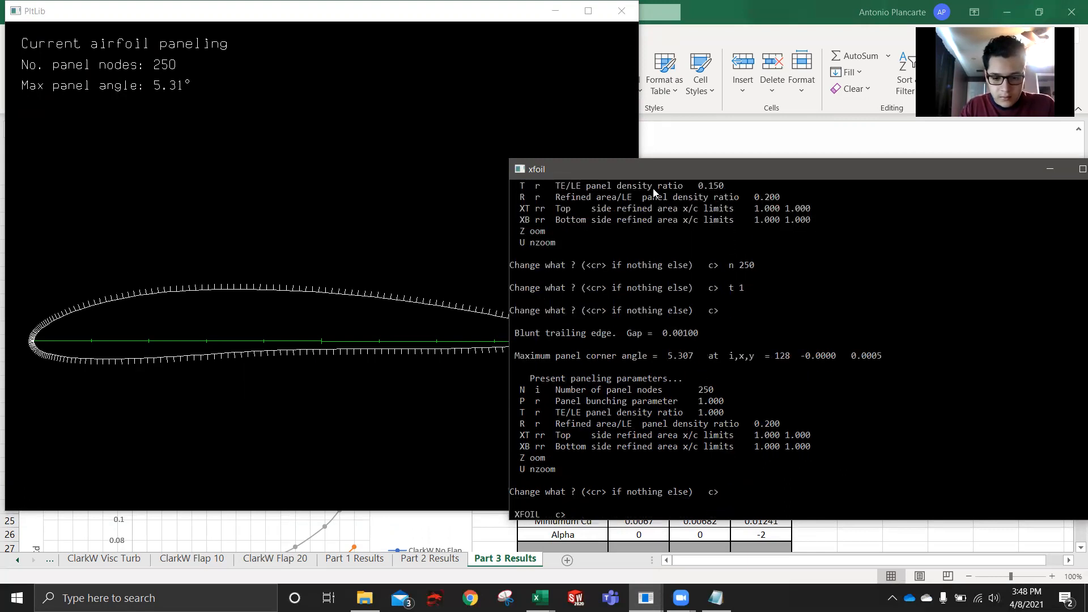
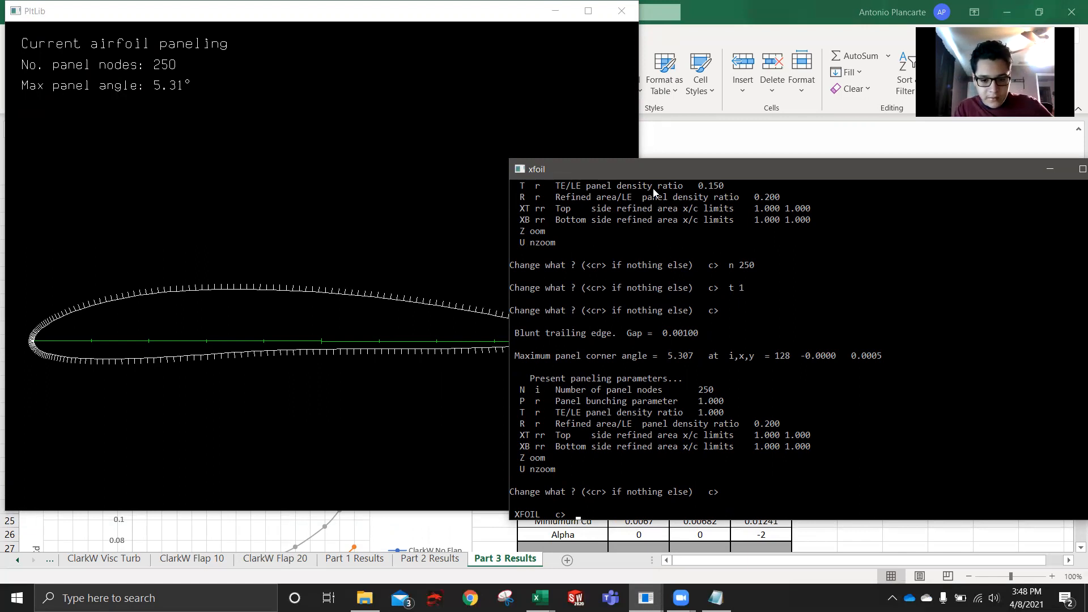
- Enter the geometry design routine with gdes and start a flap on clarkw with its hinge x location at 0.7
text(gdes)
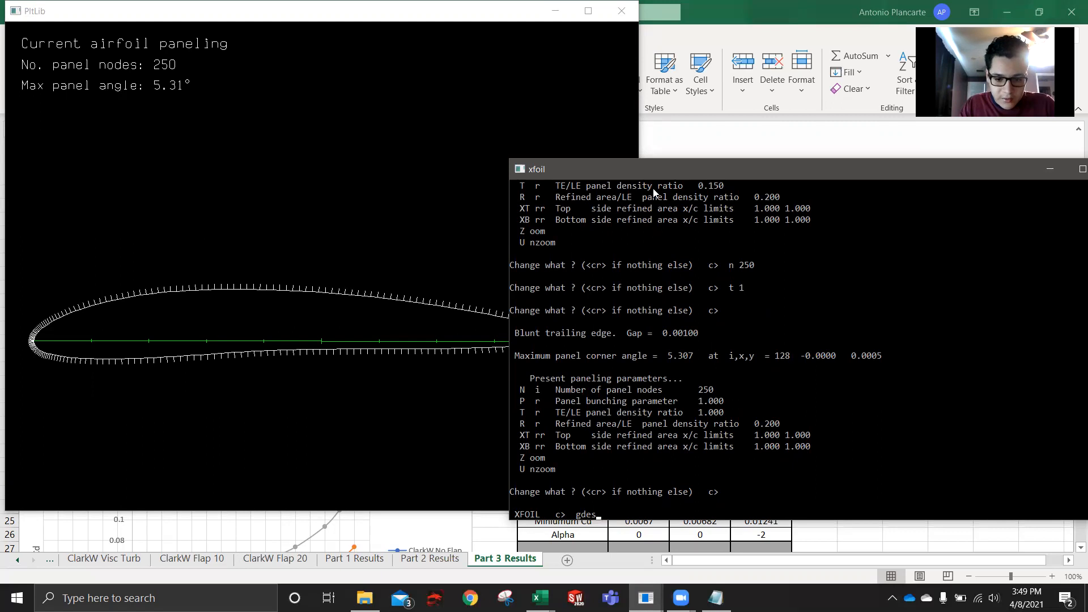
key(Return)
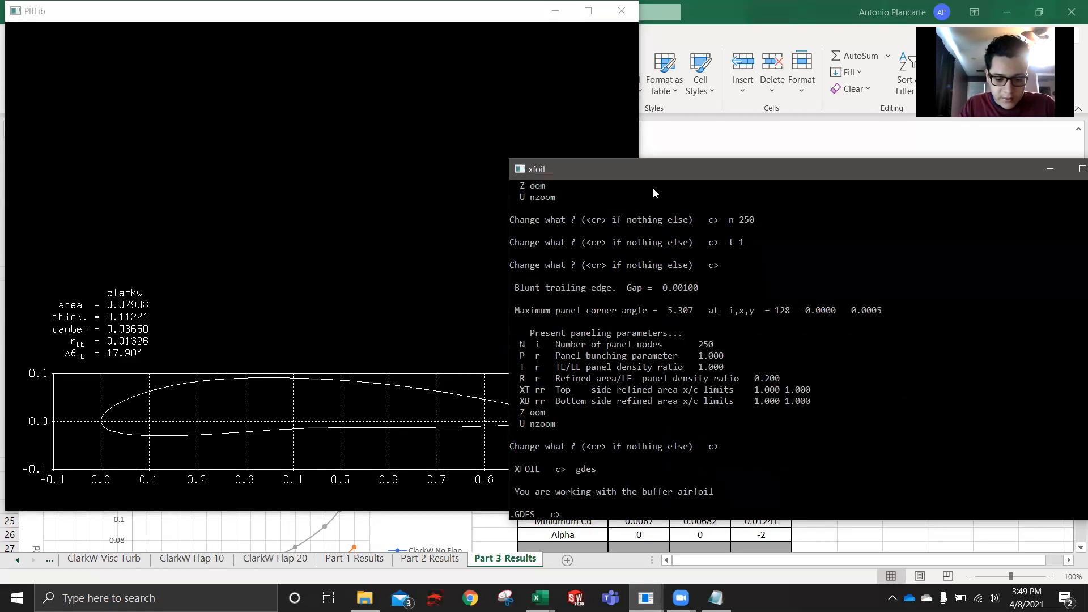
text(flap)
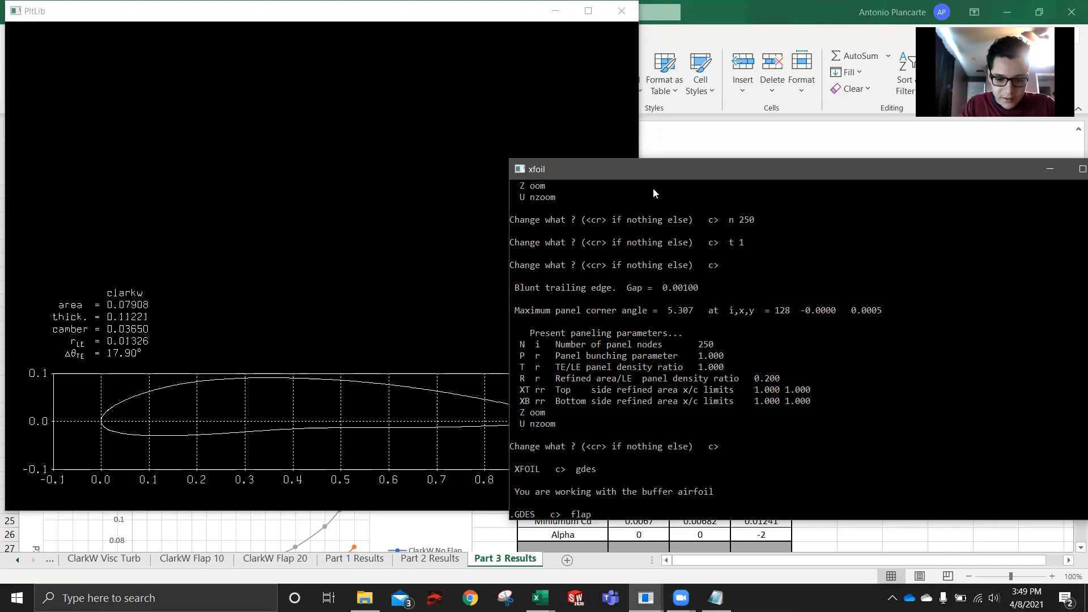
key(Return)
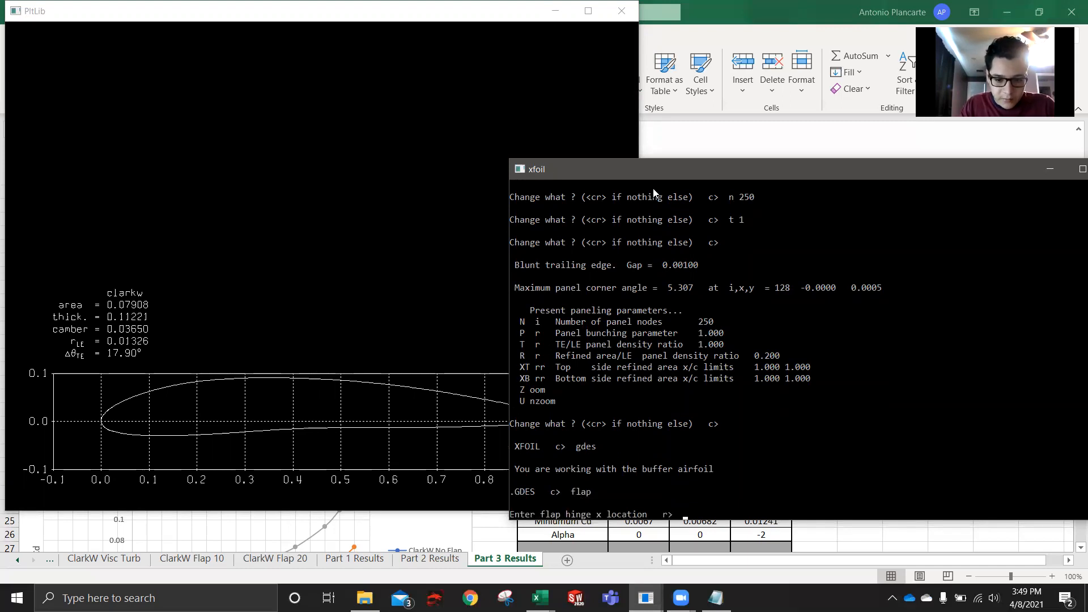
text(0.)
click(426, 469)
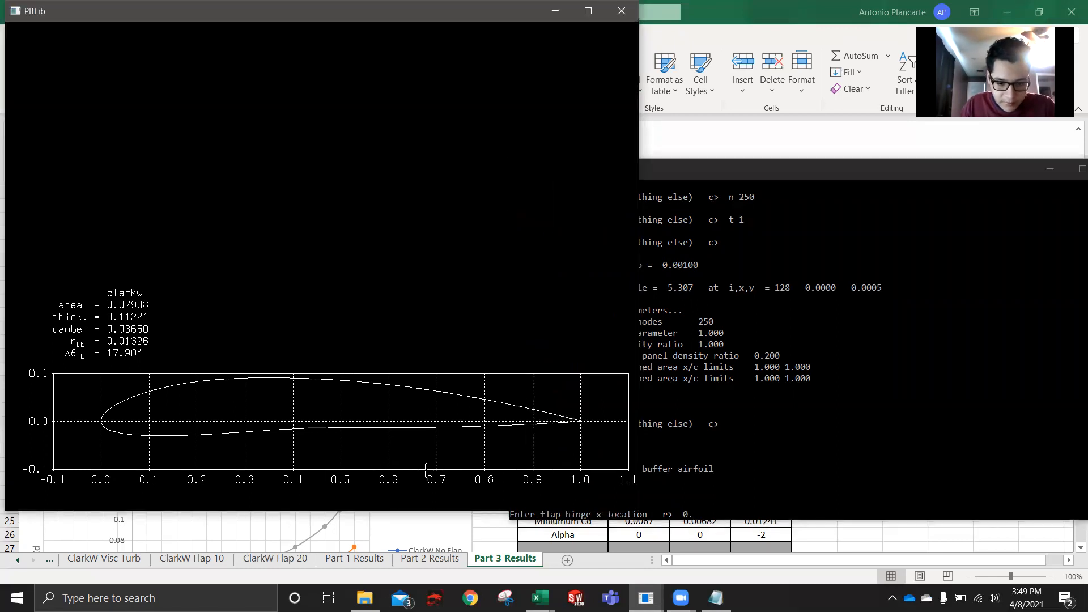
click(740, 495)
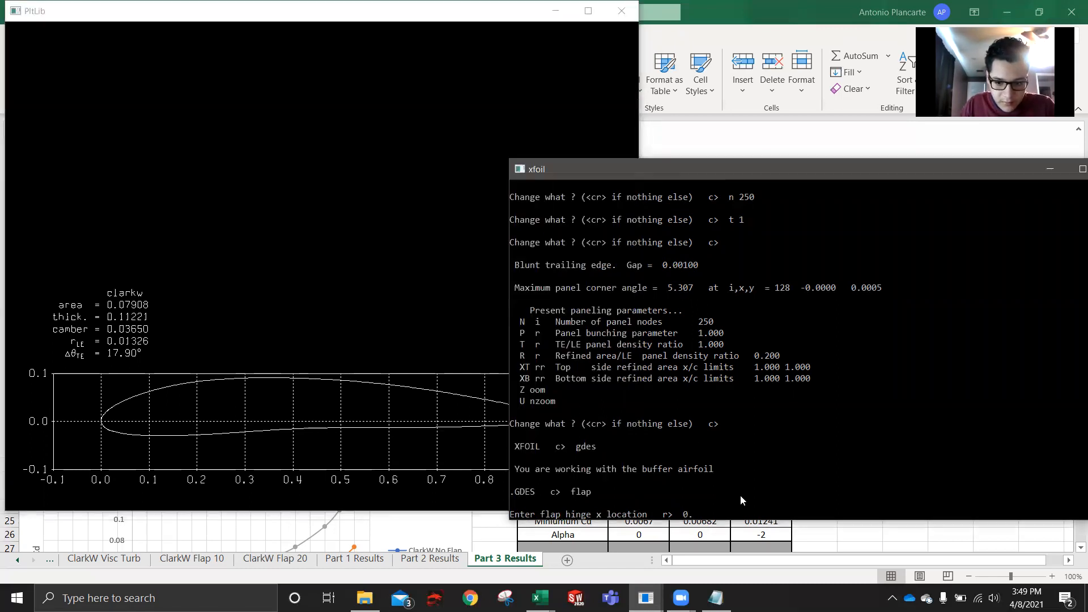
text(7)
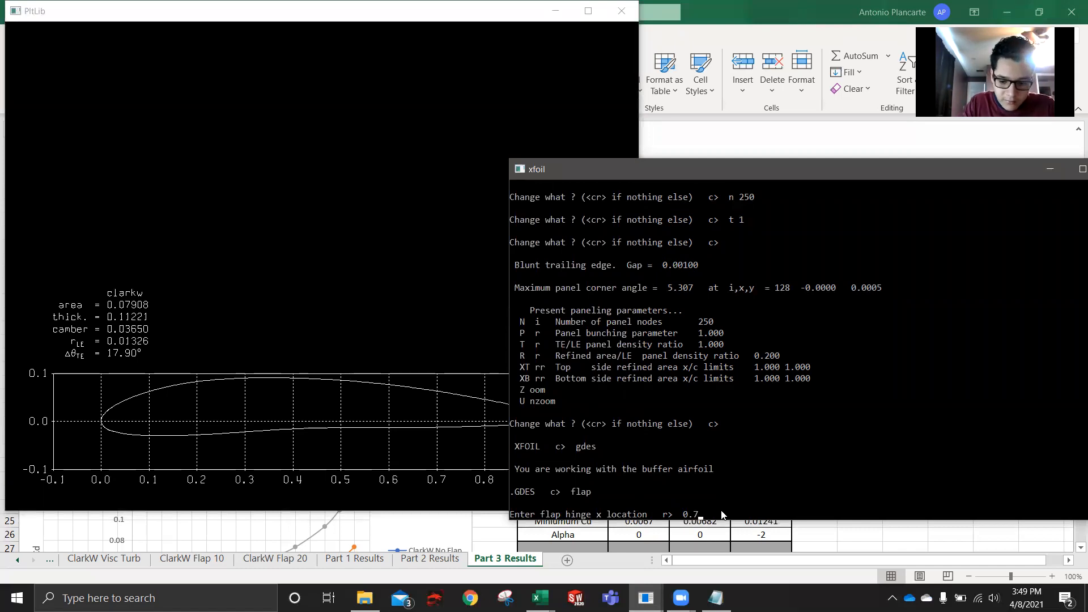
key(Return)
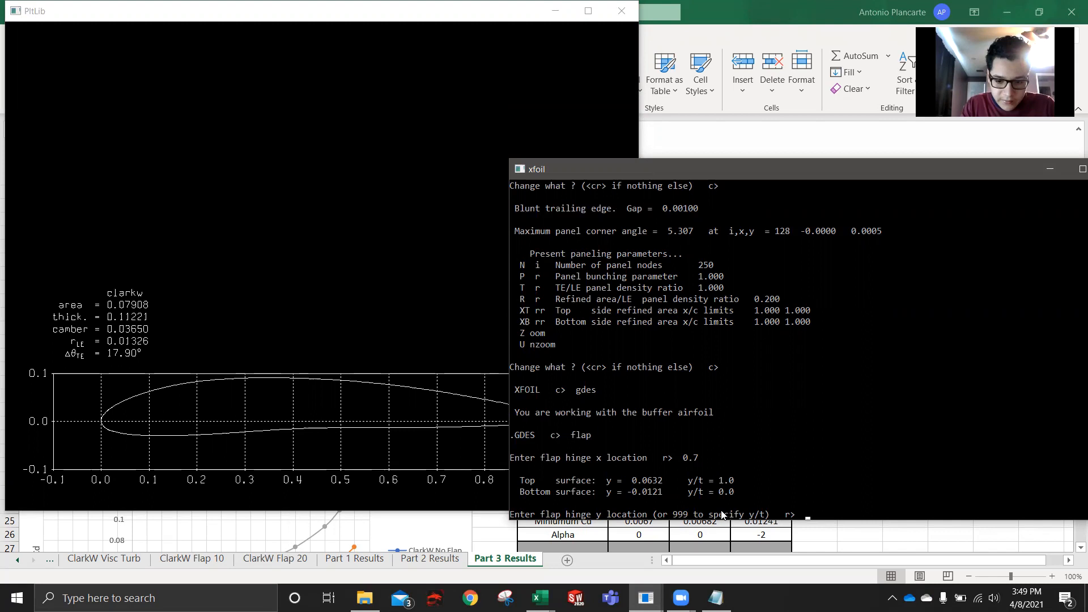
- Choose relative y/t input with 999, set the flap hinge y/t location to 0.5 and deflect the flap 10 degrees
text(999)
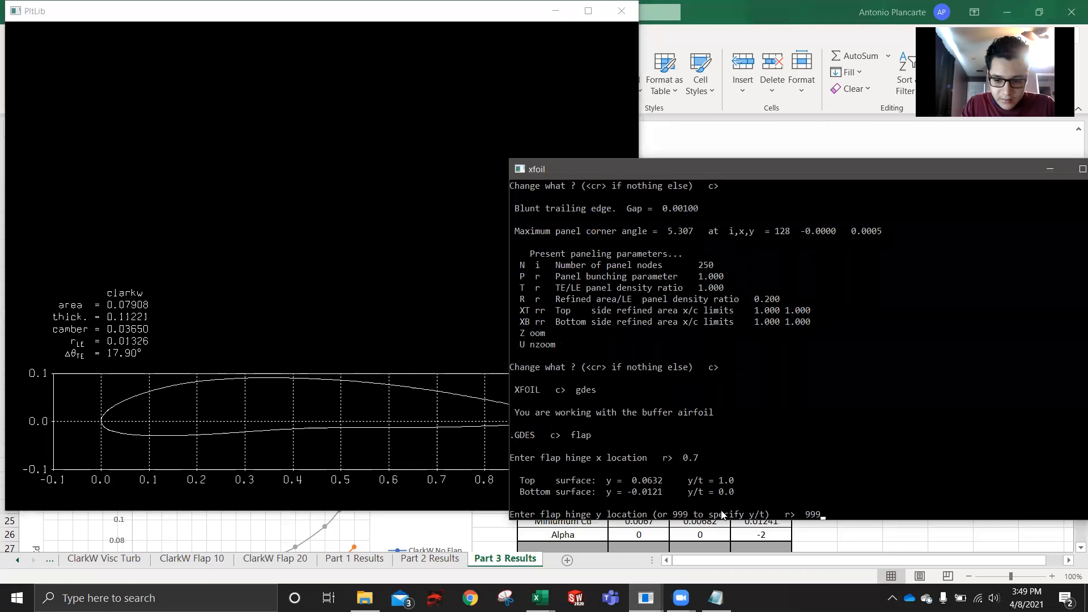
key(Return)
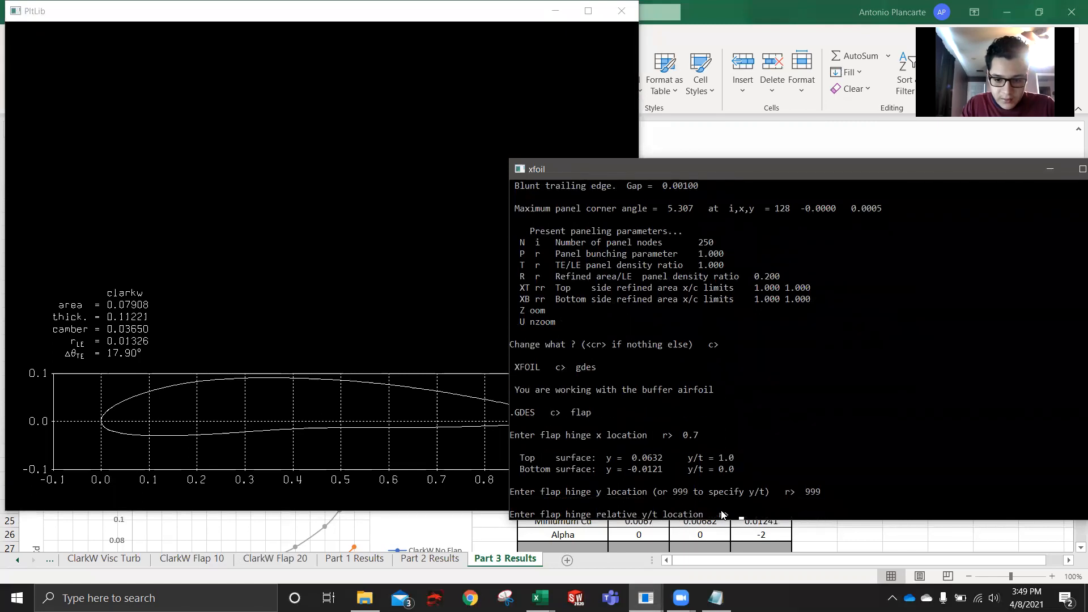
text(0.5)
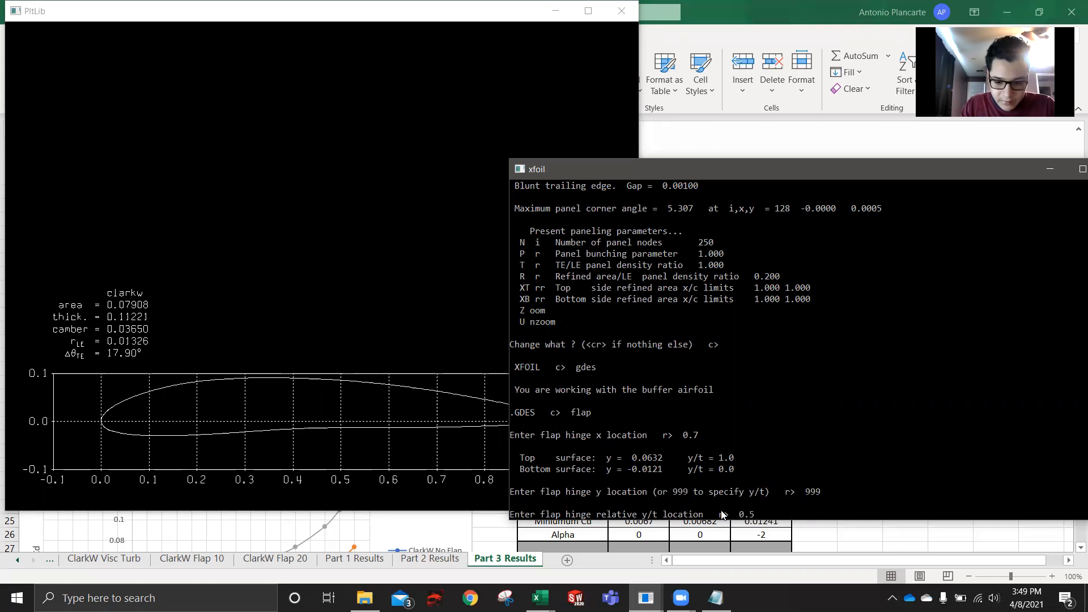
key(Return)
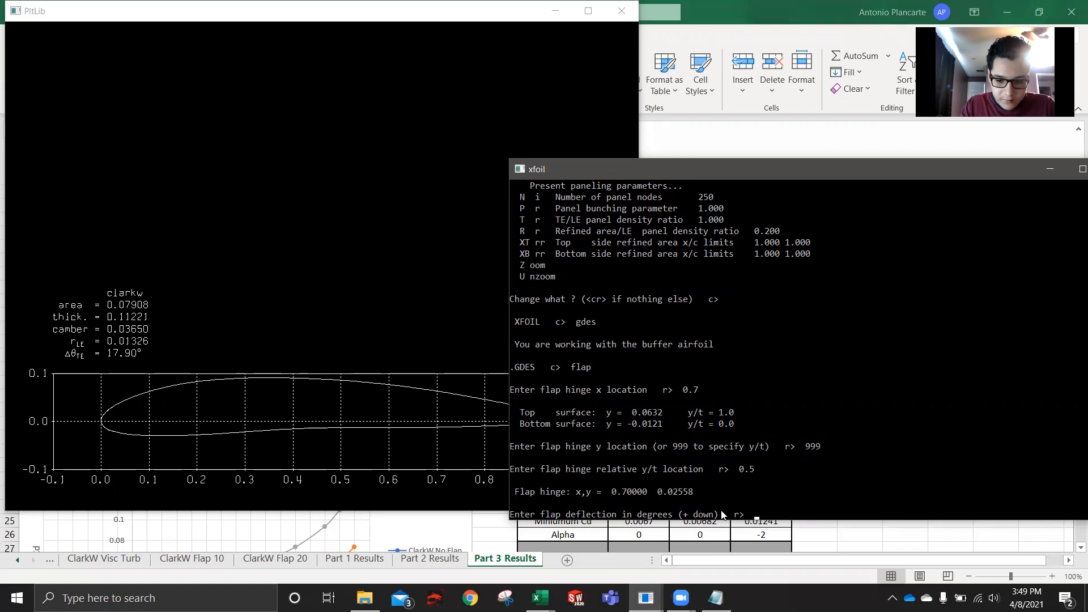
text(10)
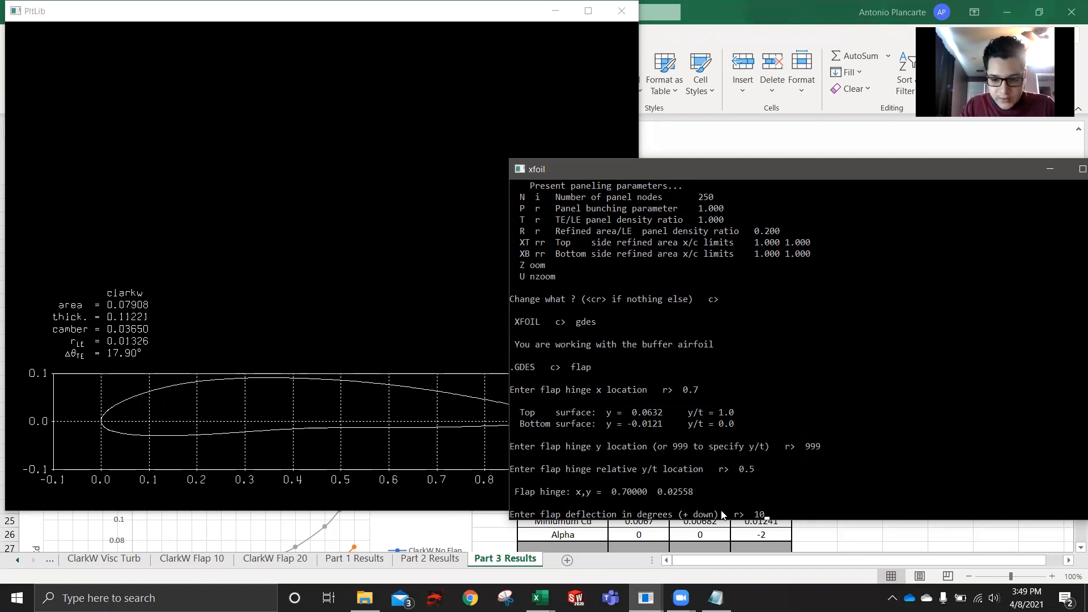
key(Return)
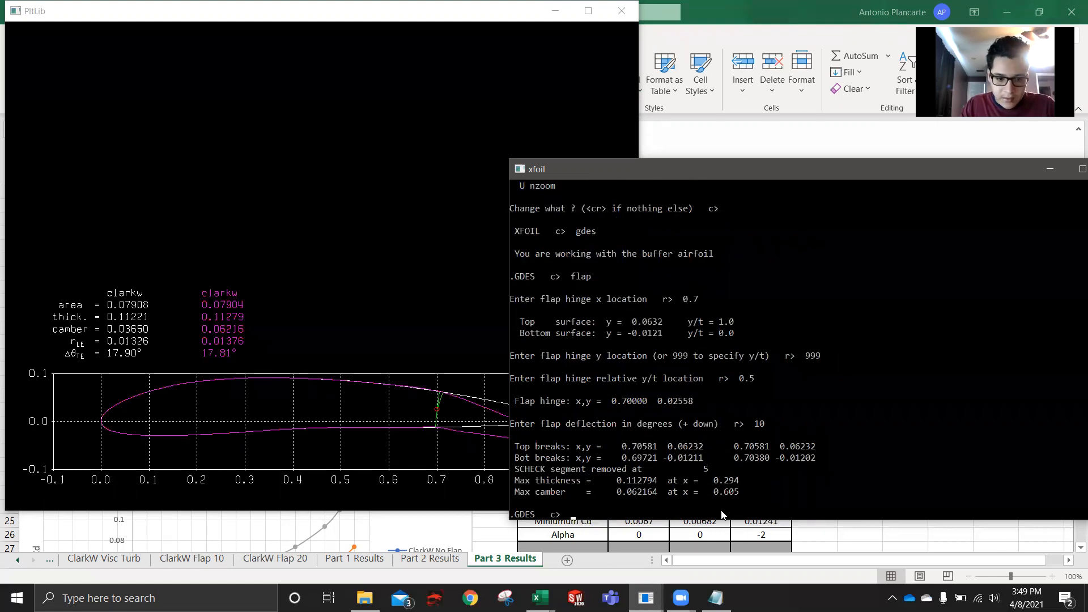
- Check the flapped profile in the plot, make it the current airfoil with exec and leave GDES
click(378, 243)
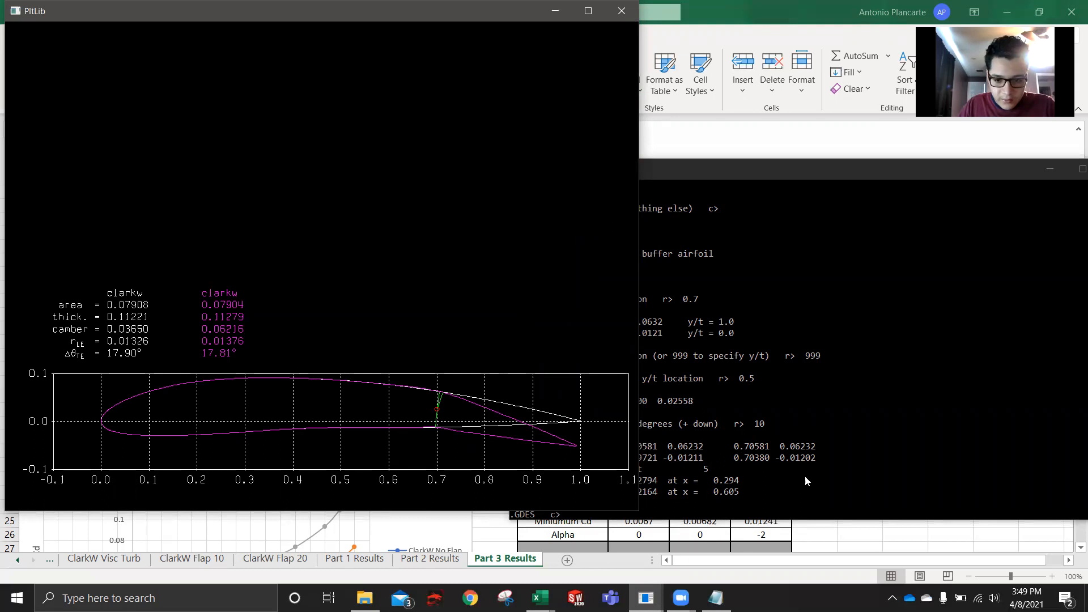
click(698, 501)
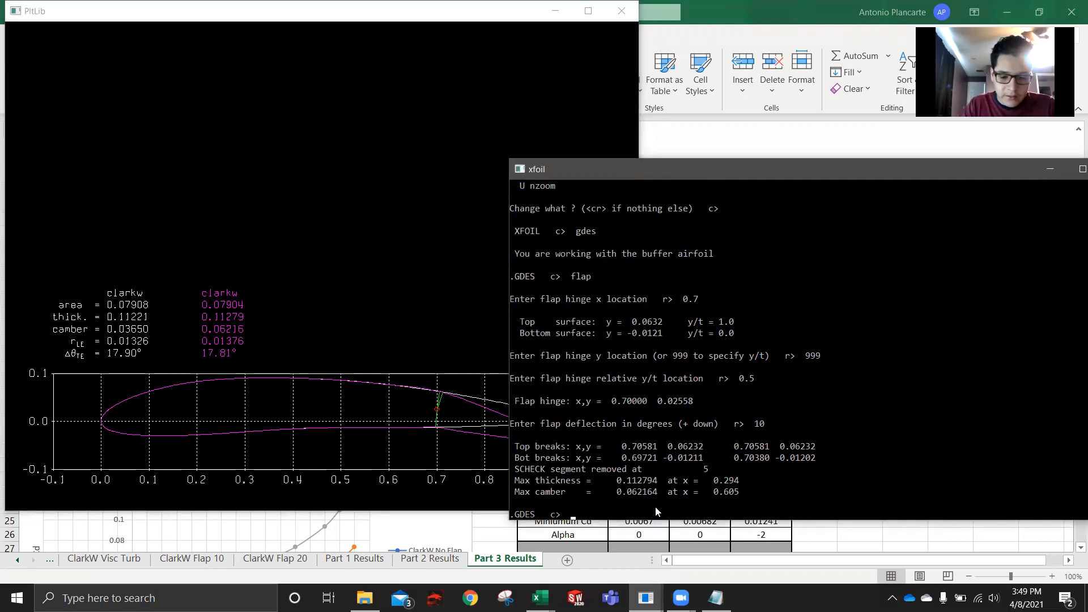
text(exec)
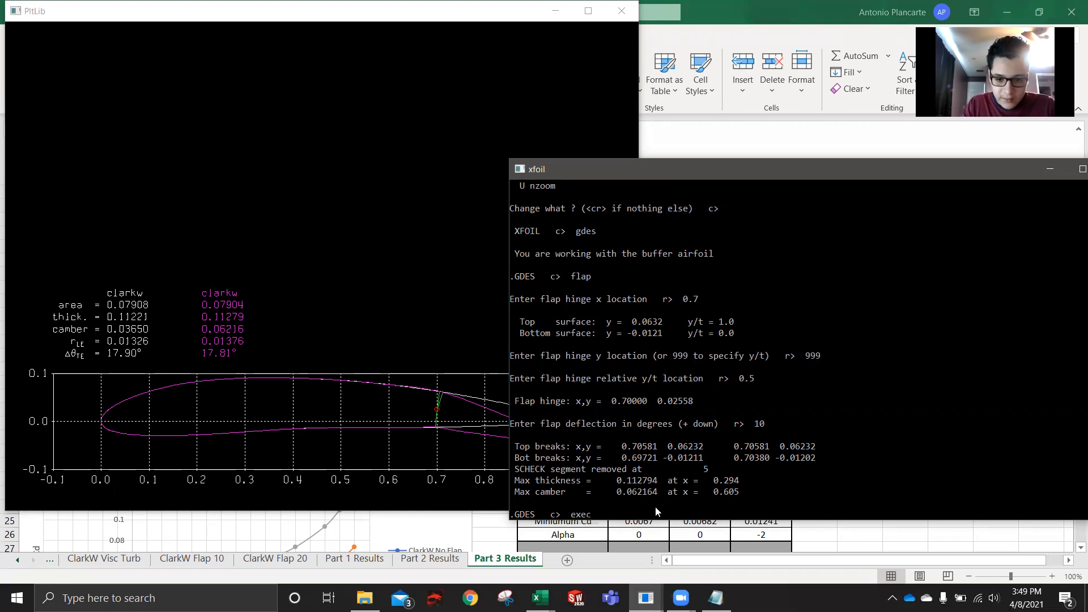
key(Return)
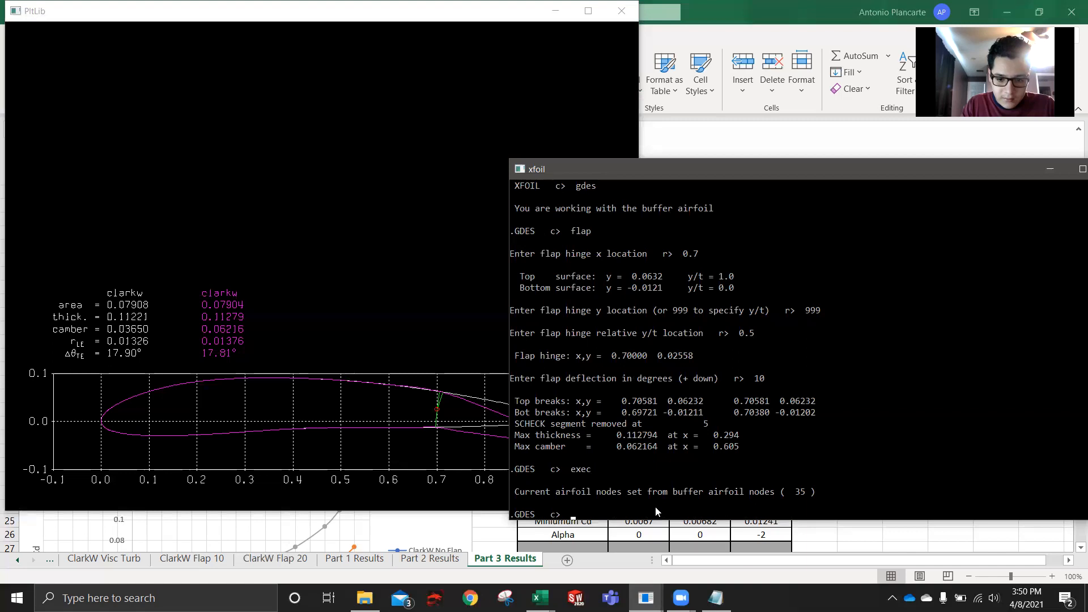
key(Return)
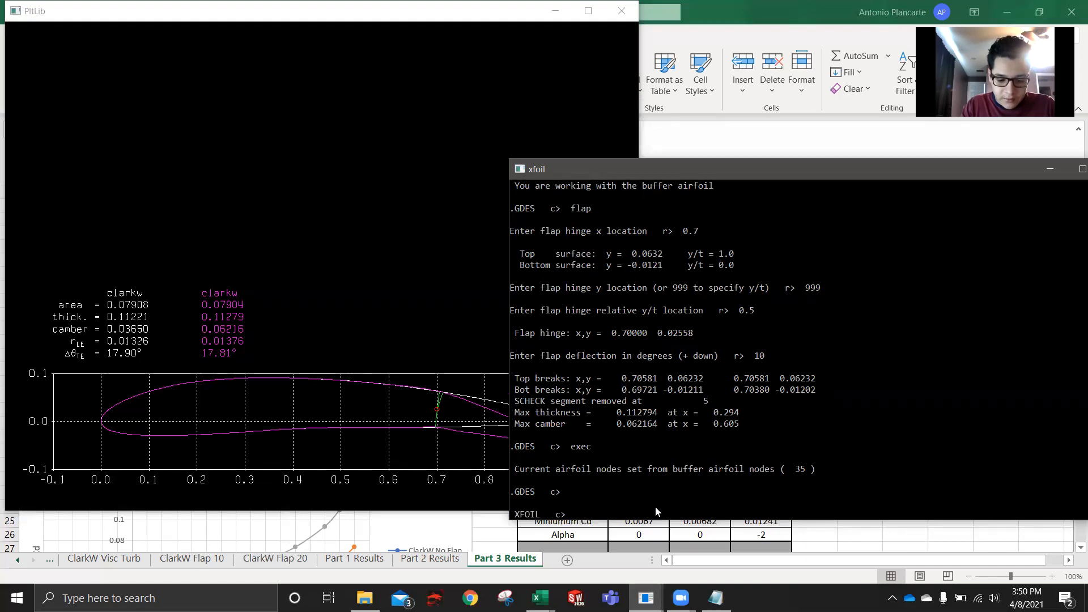
- Repanel the flapped airfoil through ppar with 250 panel nodes and a TE/LE panel density ratio of 1
text(ppar)
key(Return)
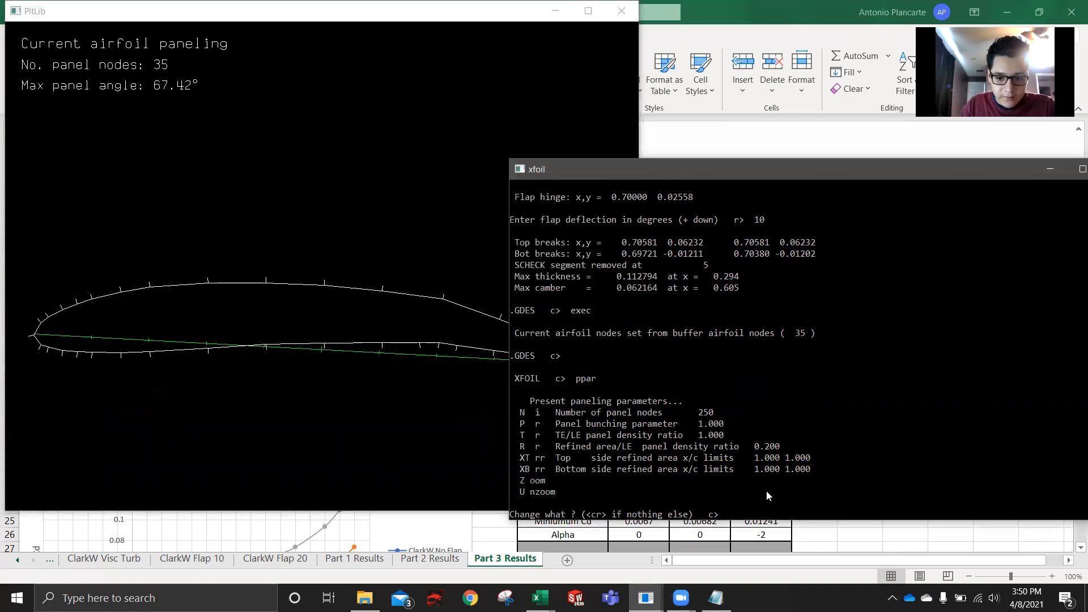
text(n 250)
key(Return)
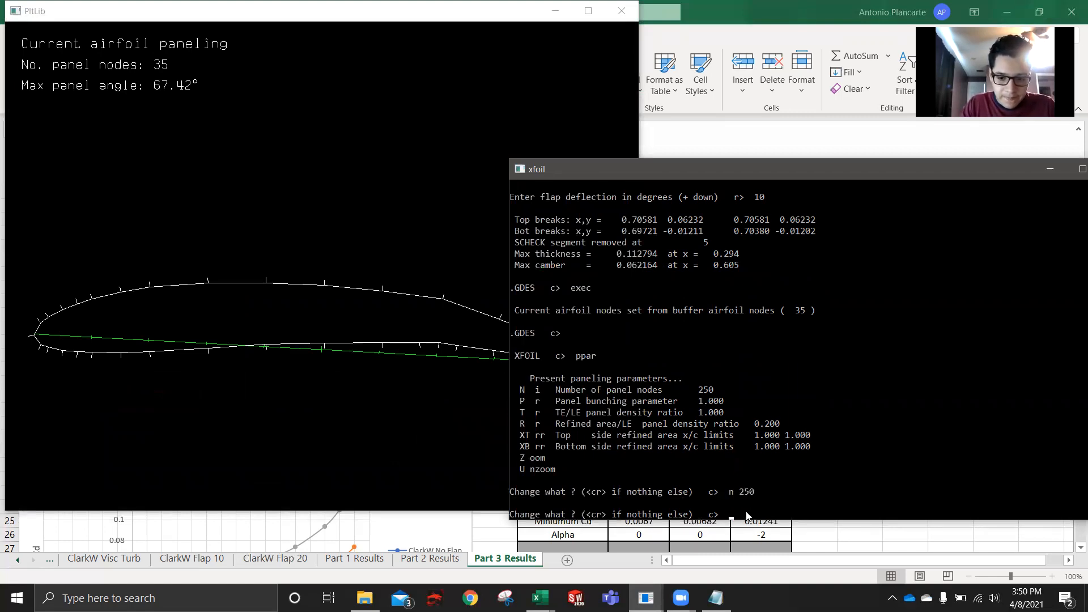
text(t 1)
key(Return)
key(Return)
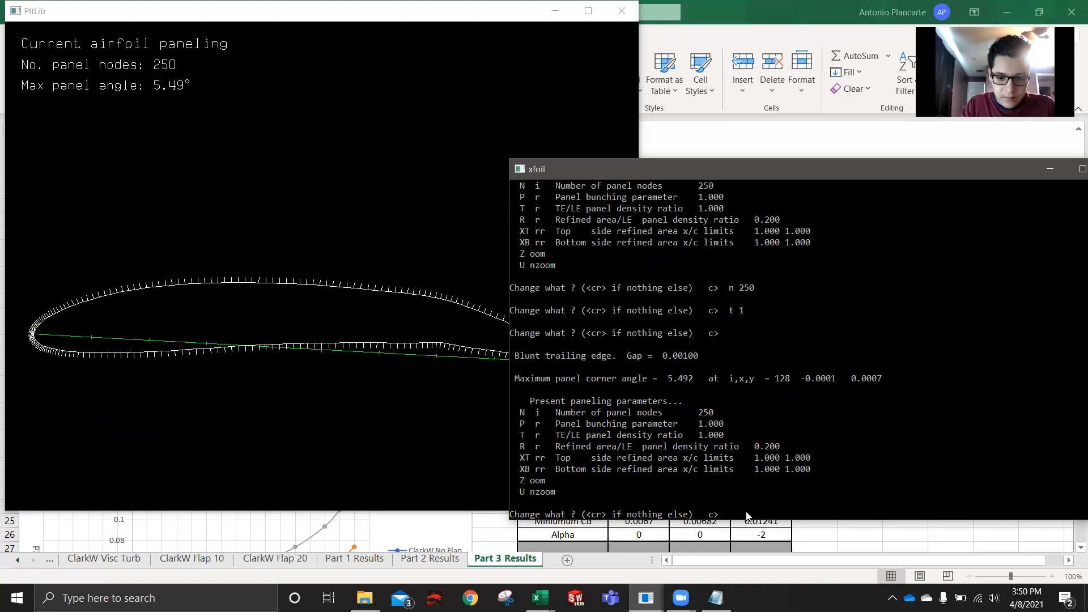
key(Return)
- Enter the oper routine and enable viscous analysis with visc at a Reynolds number of 1000000
text(ope)
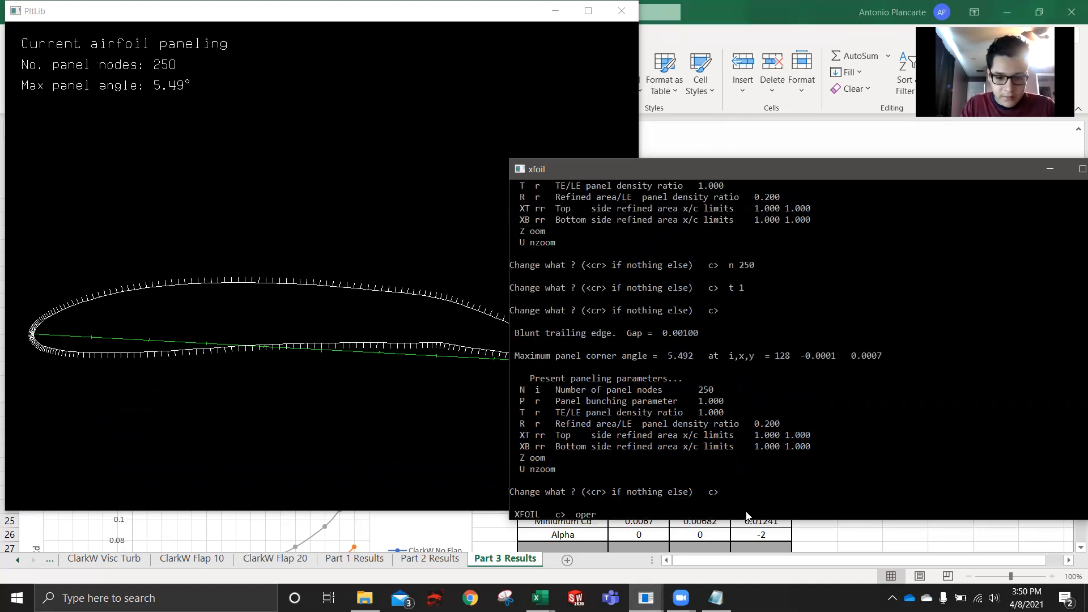
text(r)
key(Return)
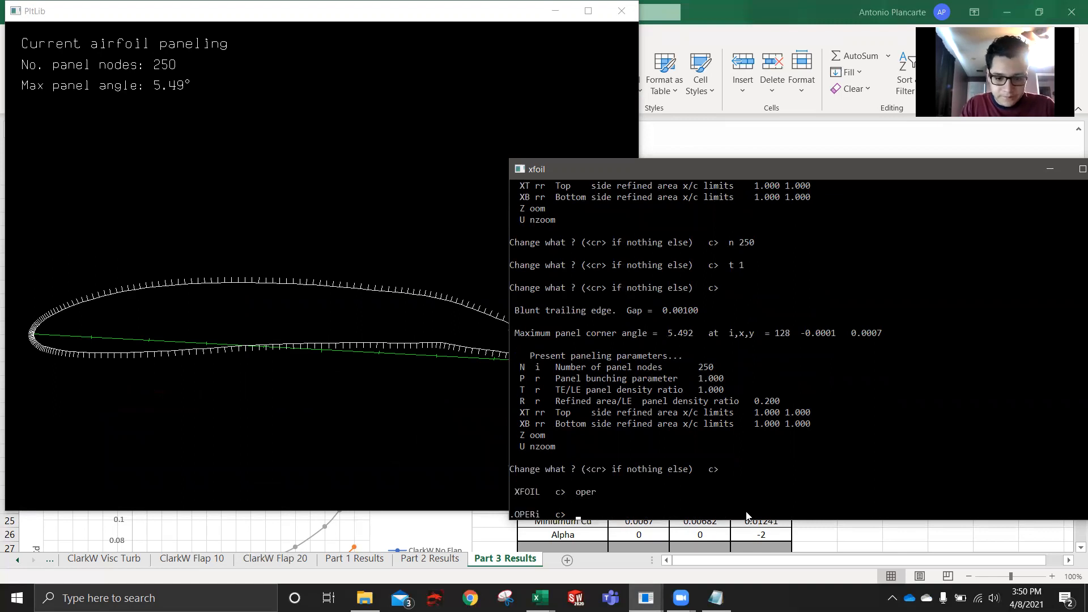
text(visc)
key(Return)
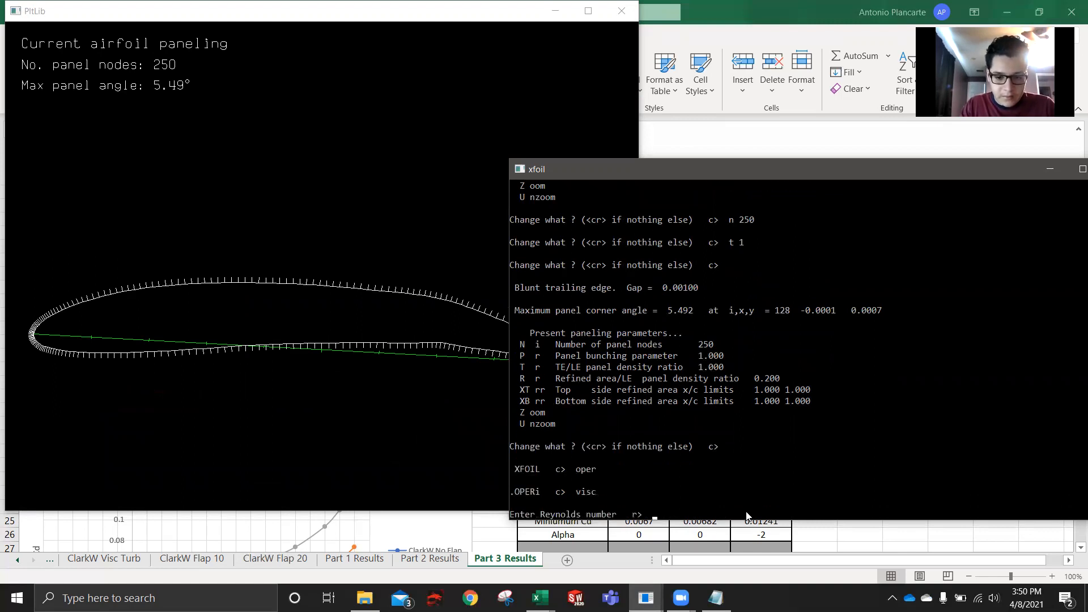
text(1000)
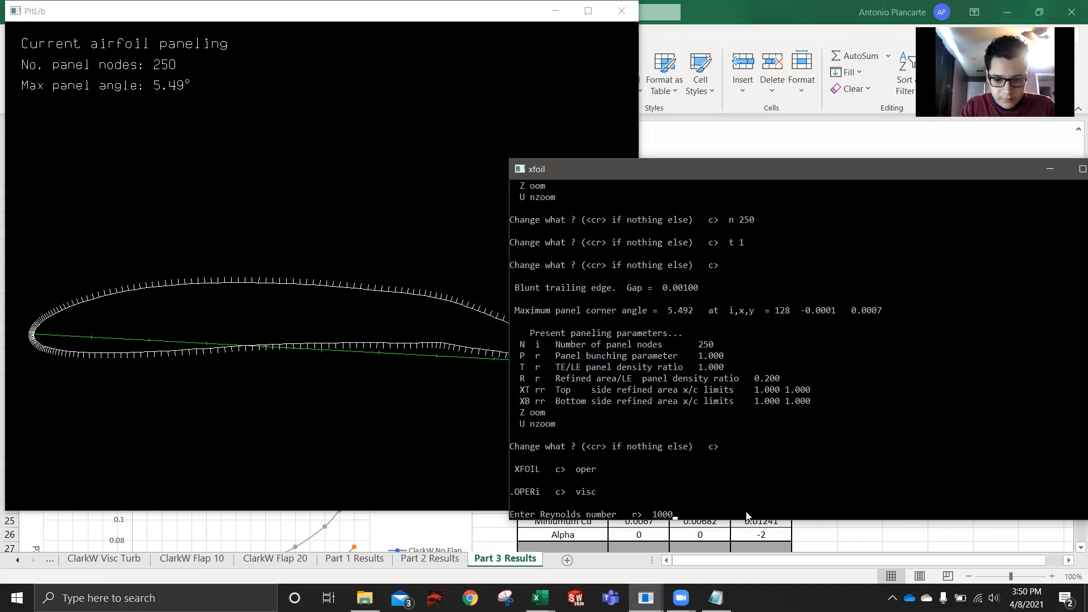
text(000)
key(Return)
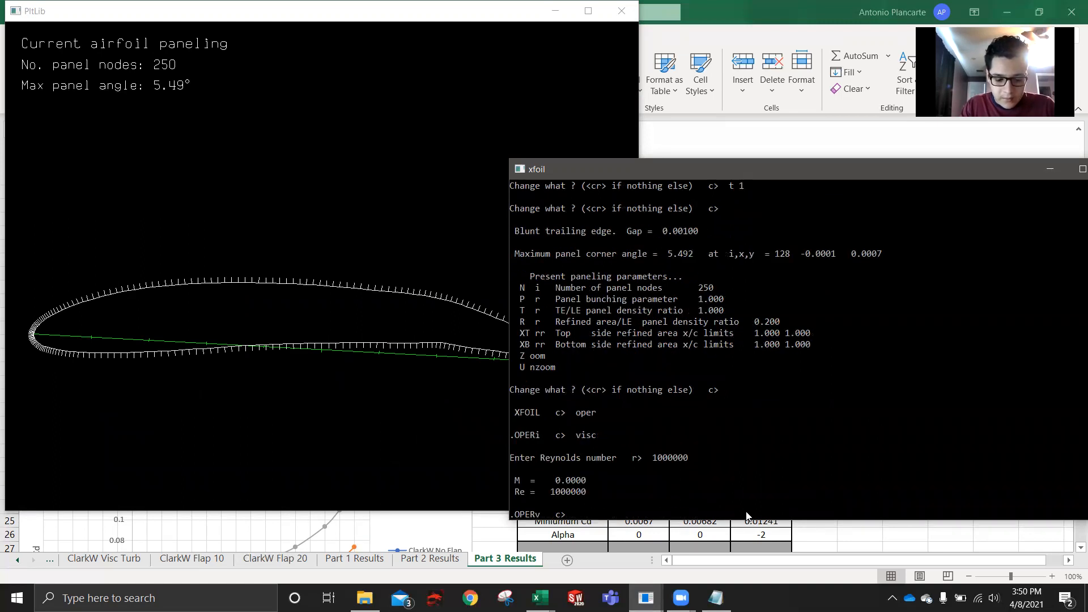
- Turn on polar accumulation with pacc, saving to the file "clarkw 10" without a dump file
text(pacc)
key(Return)
text(clarkw 10)
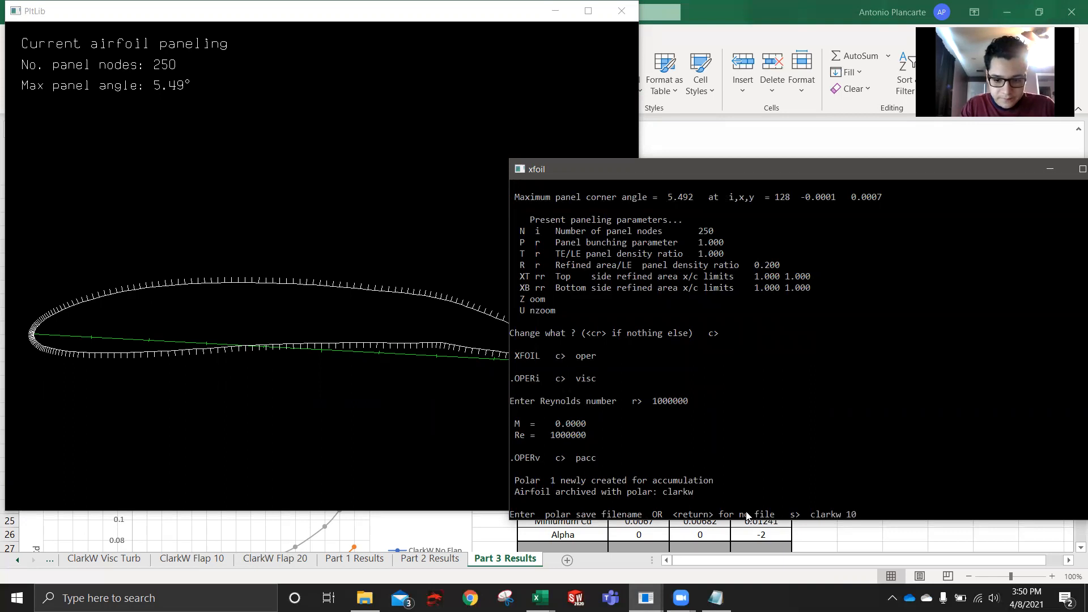
key(Return)
key(Return)
- Run an aseq angle-of-attack sweep from -5 to 15 degrees in 1-degree increments
text(aseq -5 15 1)
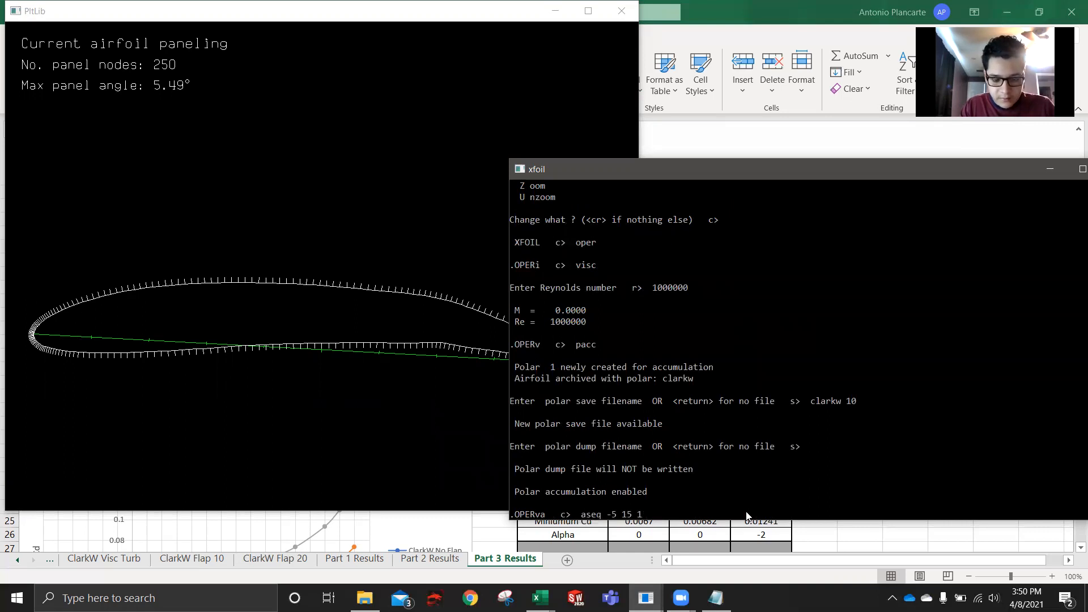
key(Return)
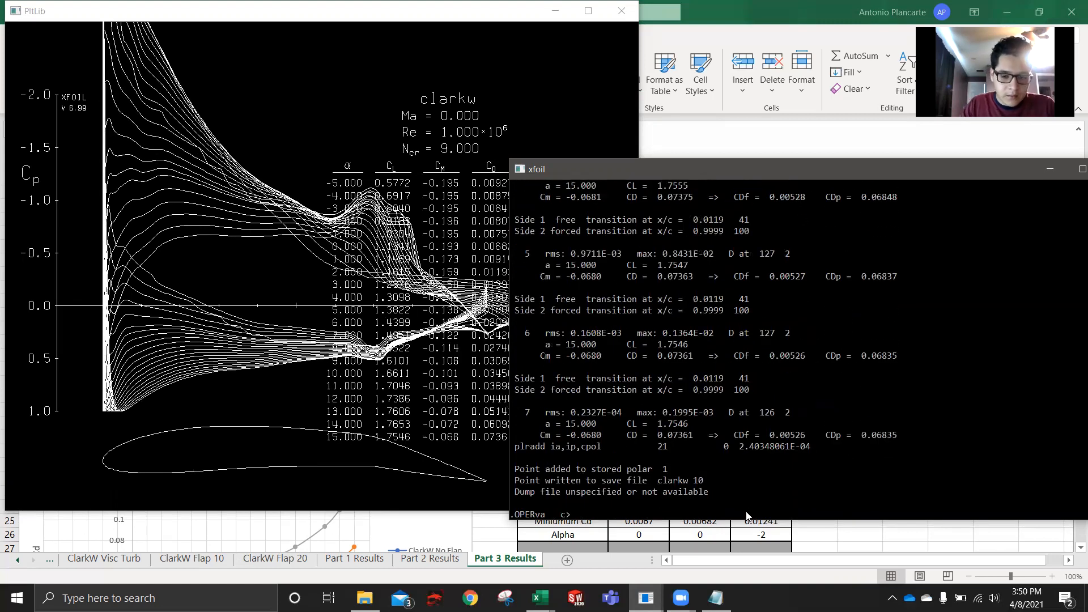
- Close the finished 10-degree flap XFOIL session and switch to a fresh XFOIL session
drag(903, 169, 813, 164)
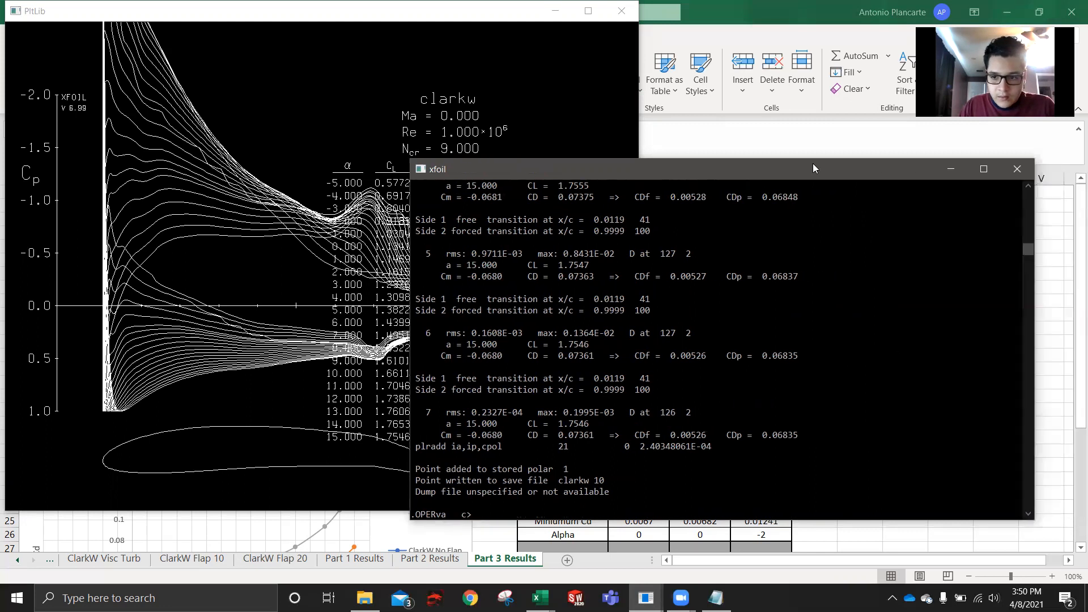
click(1033, 172)
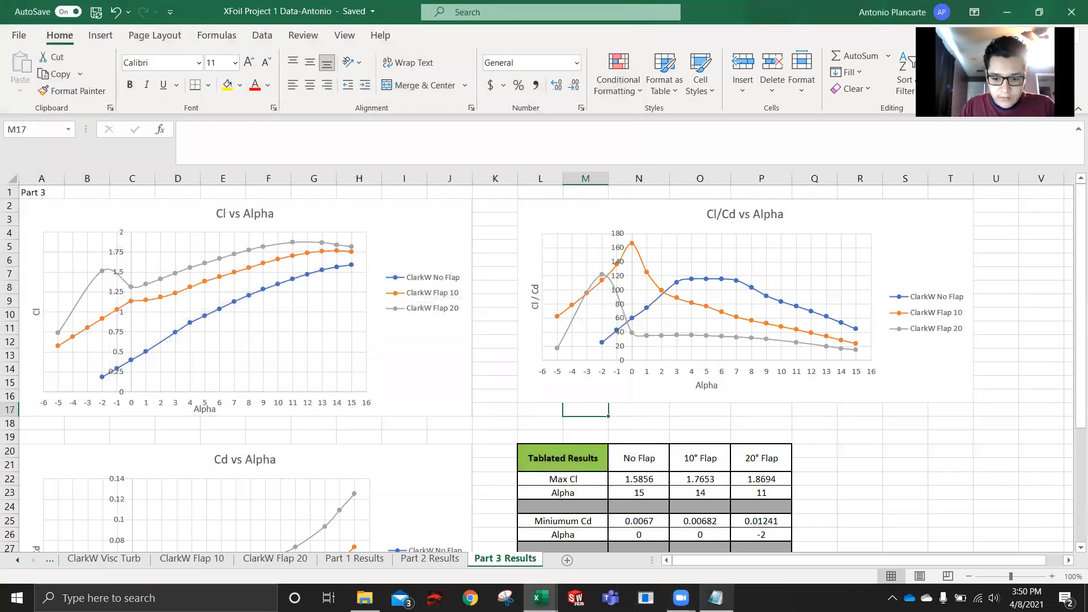
click(647, 598)
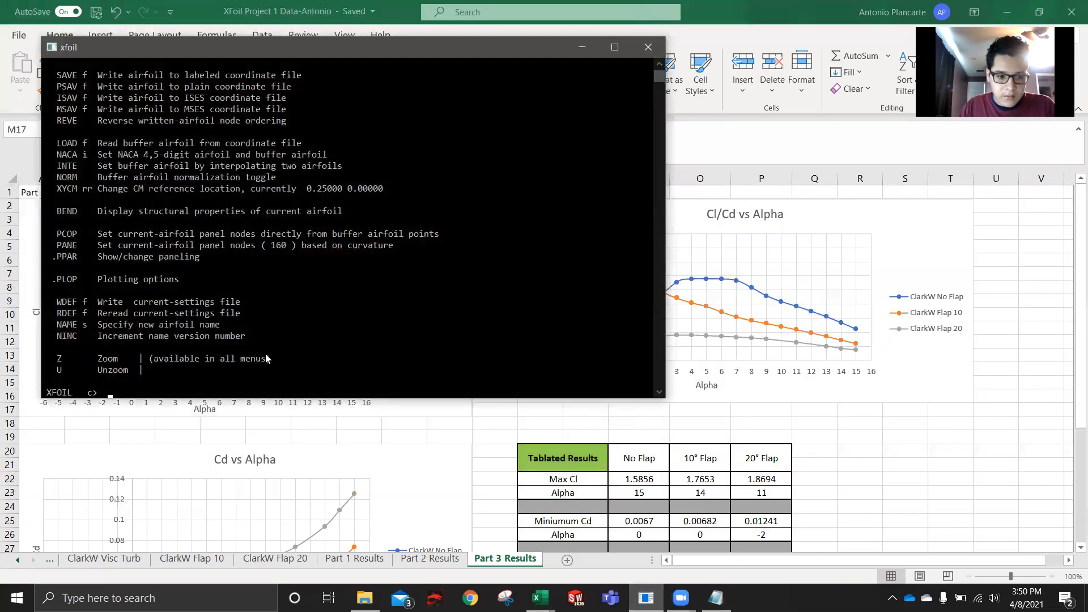
- Load the airfoil coordinate file clarkw.txt and name the airfoil clarkw
text(load)
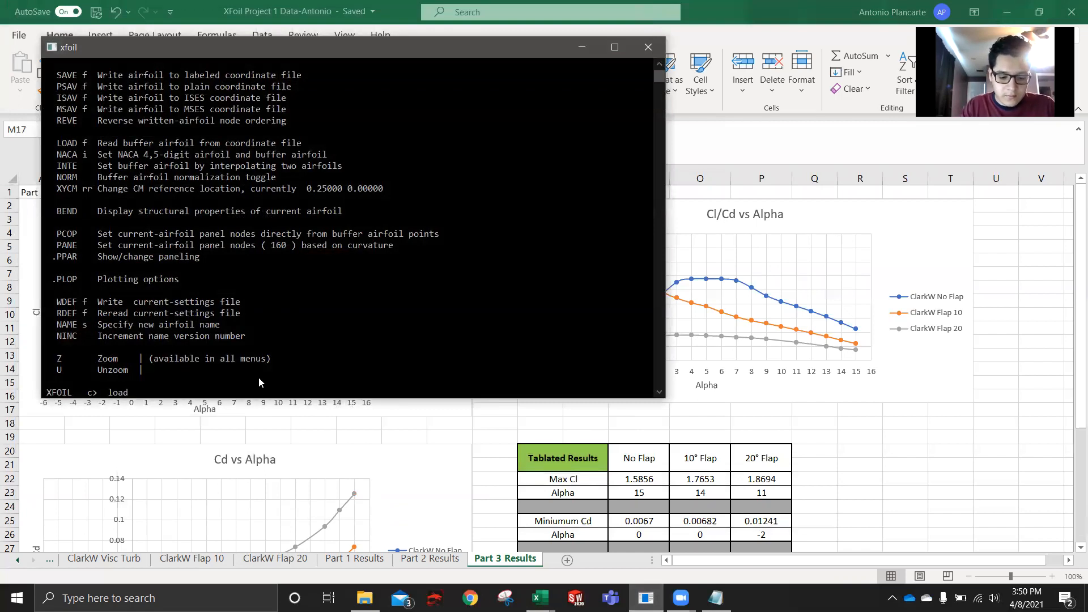
text( clarkw.txt)
key(Return)
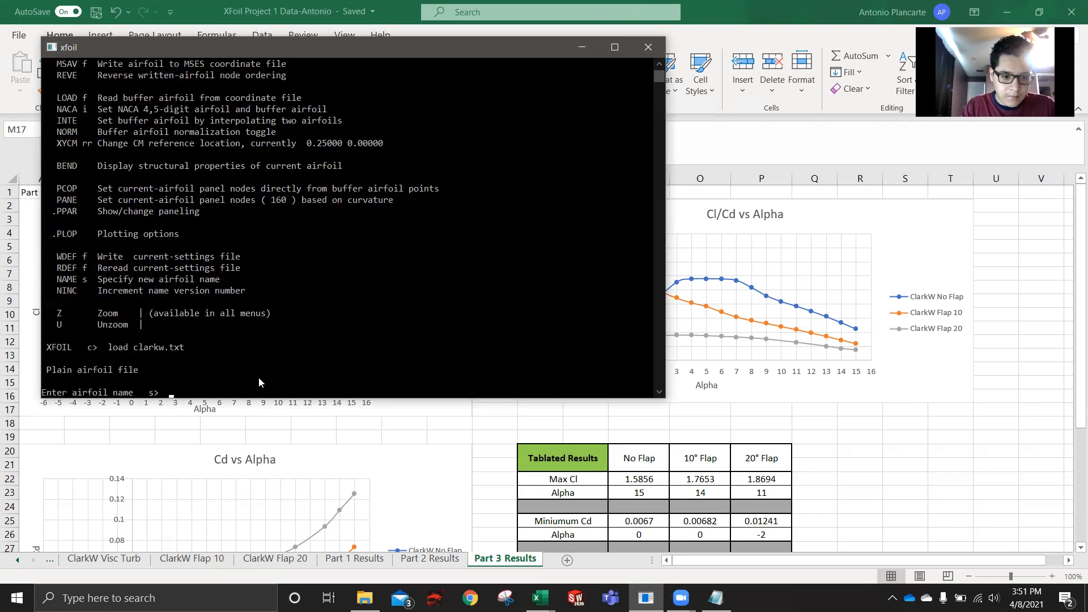
text(clarkw)
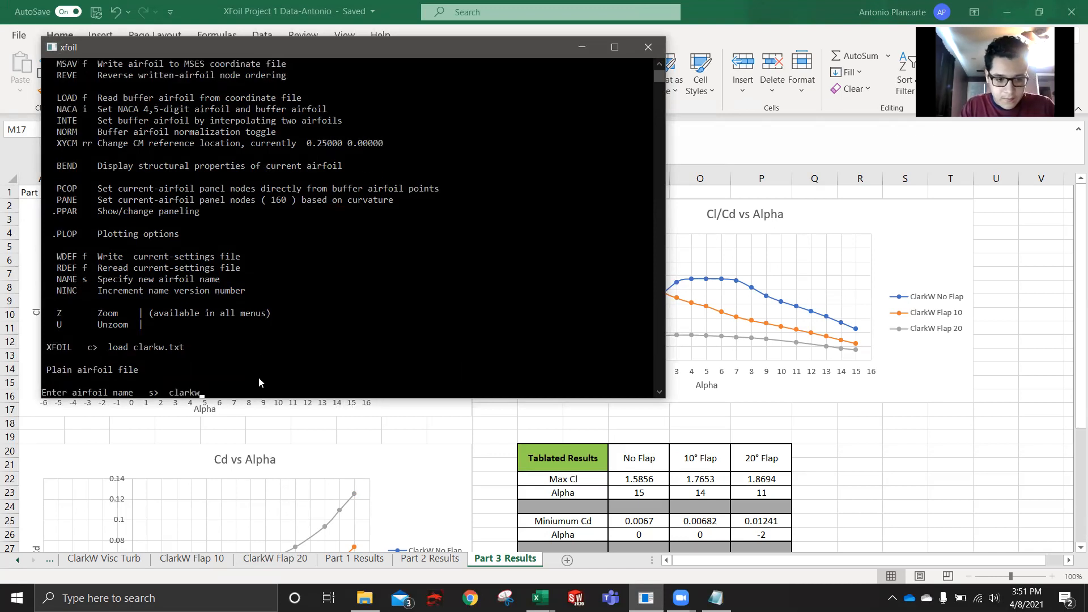
key(Return)
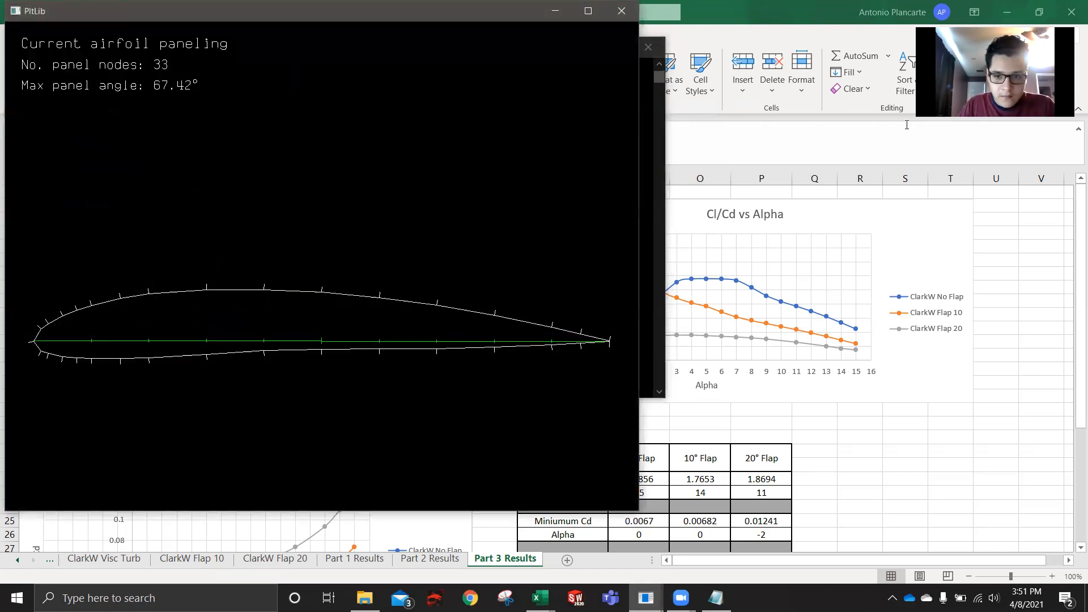
- Move the XFOIL console clear of the plot window and generate the airfoil's panel nodes with pane
click(658, 148)
drag(409, 52, 701, 88)
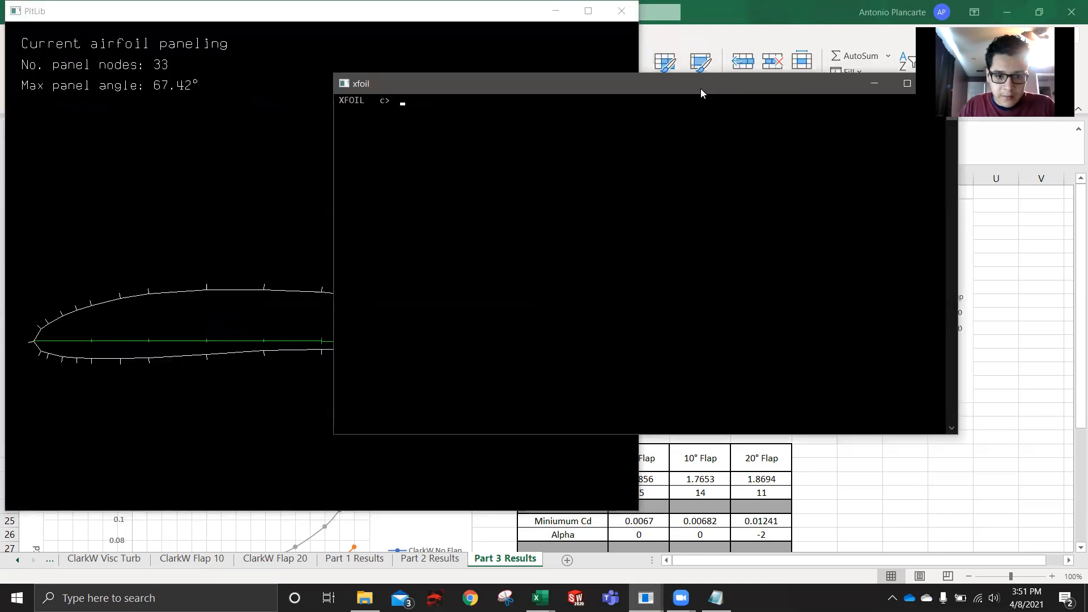
text(pane)
key(Return)
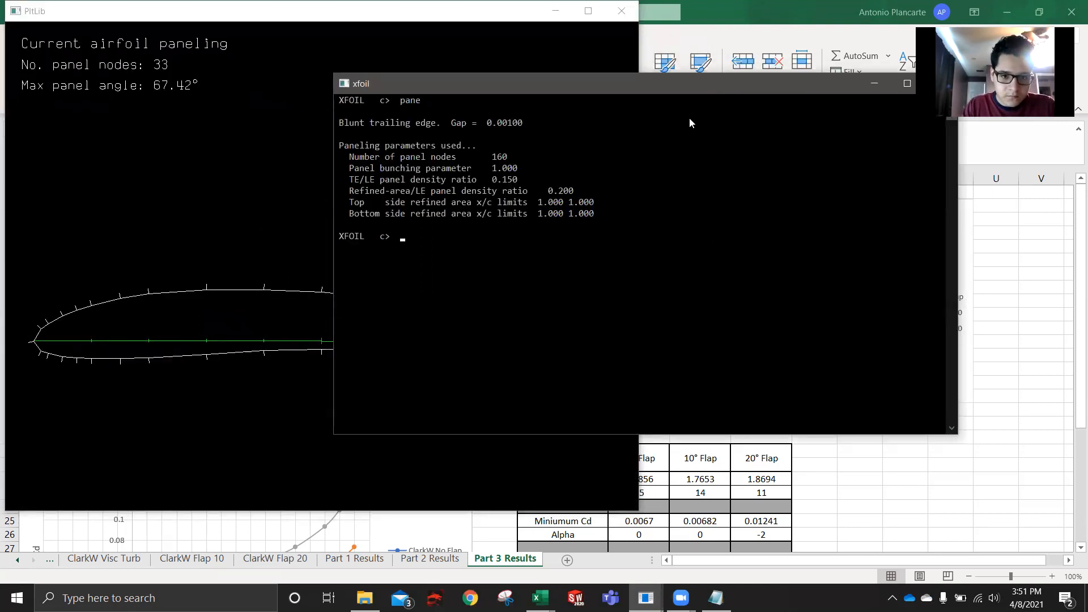
- Set the paneling parameters in ppar to 250 panel nodes and a TE/LE panel density ratio of 1
text(ppar)
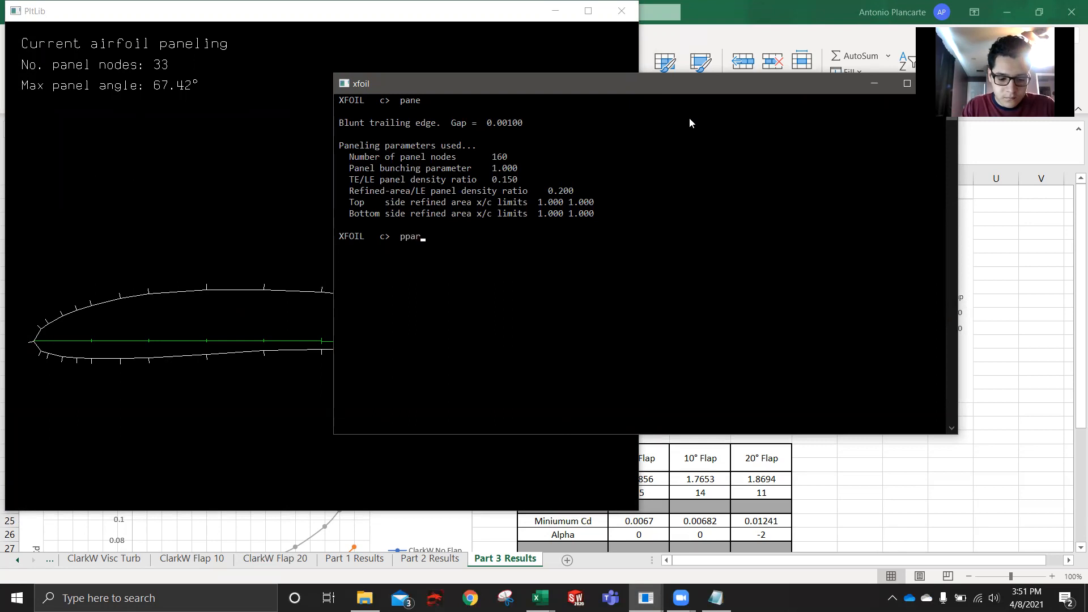
text( 250)
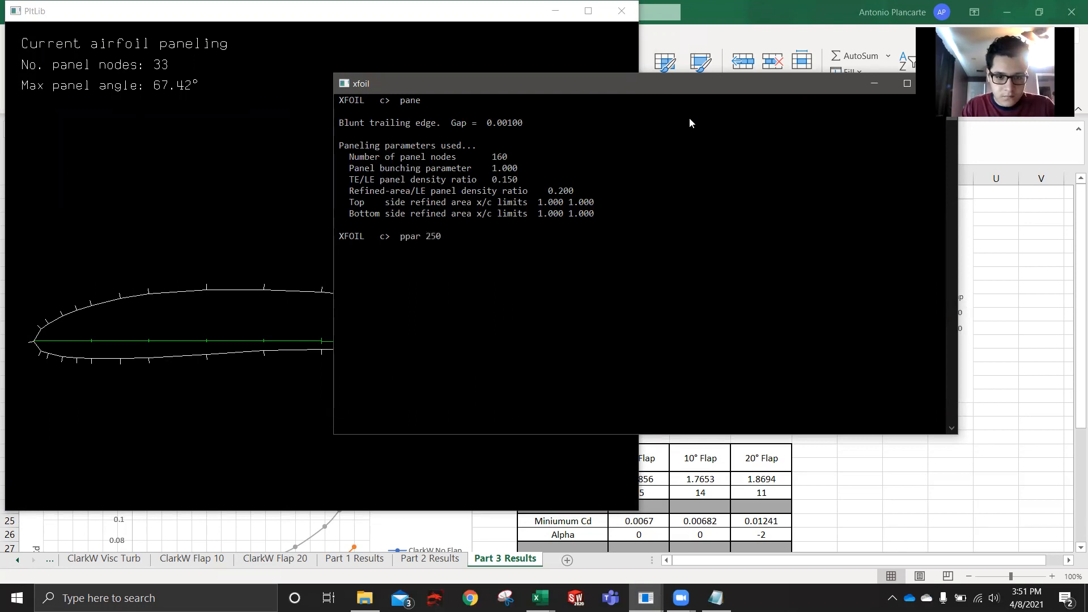
key(BackSpace)
key(BackSpace)
key(BackSpace)
key(Return)
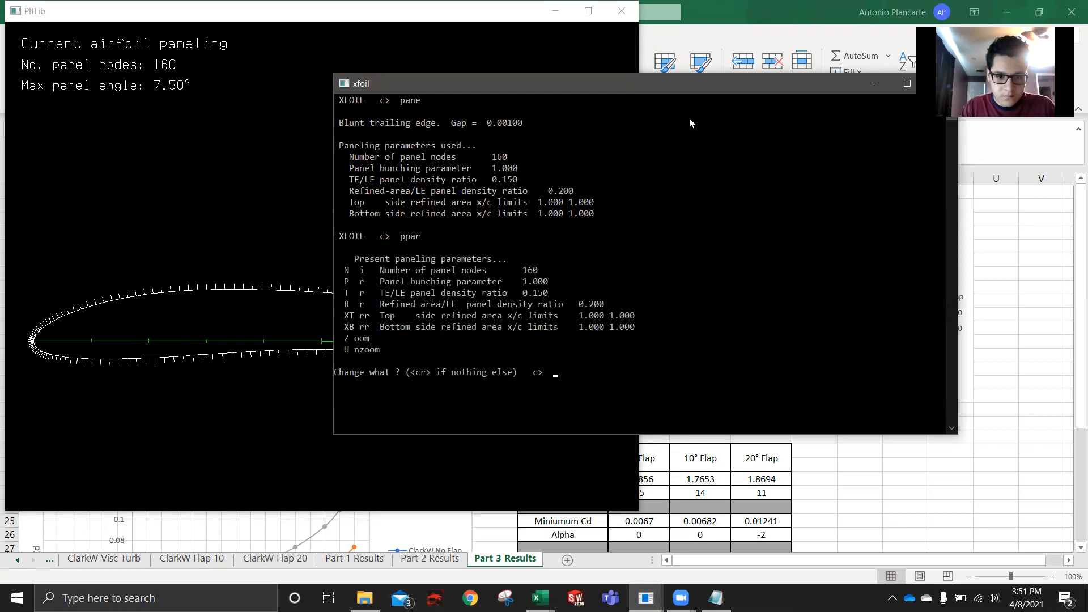
text(n 250)
key(Return)
text(t 1)
key(Return)
key(Return)
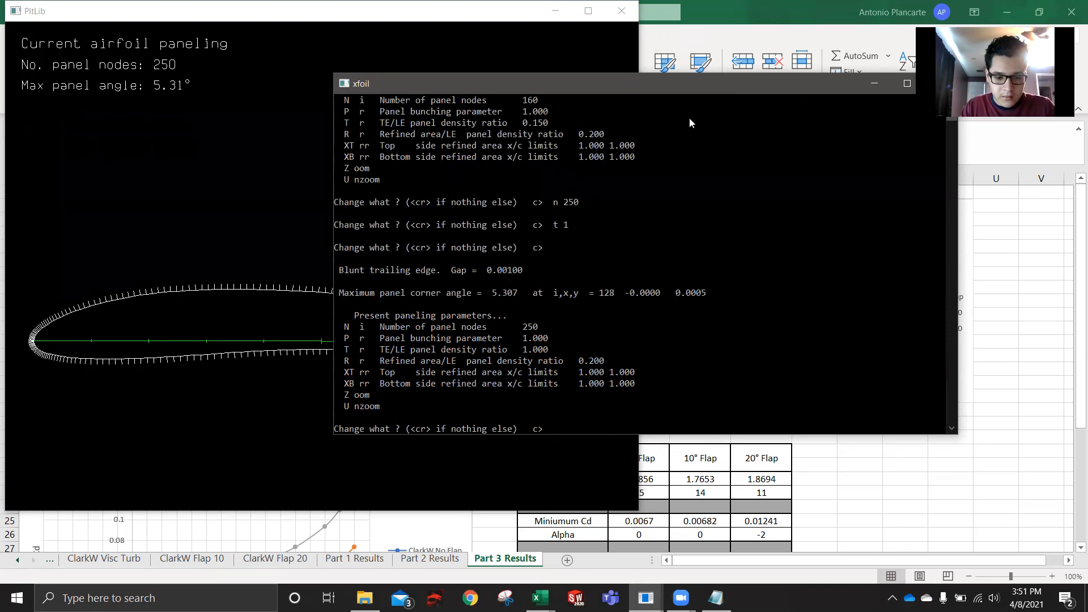
key(Return)
- In gdes, add a flap with its hinge at x 0.7, relative y/t 0.5 (via 999), and a 20-degree downward deflection
text(gdes)
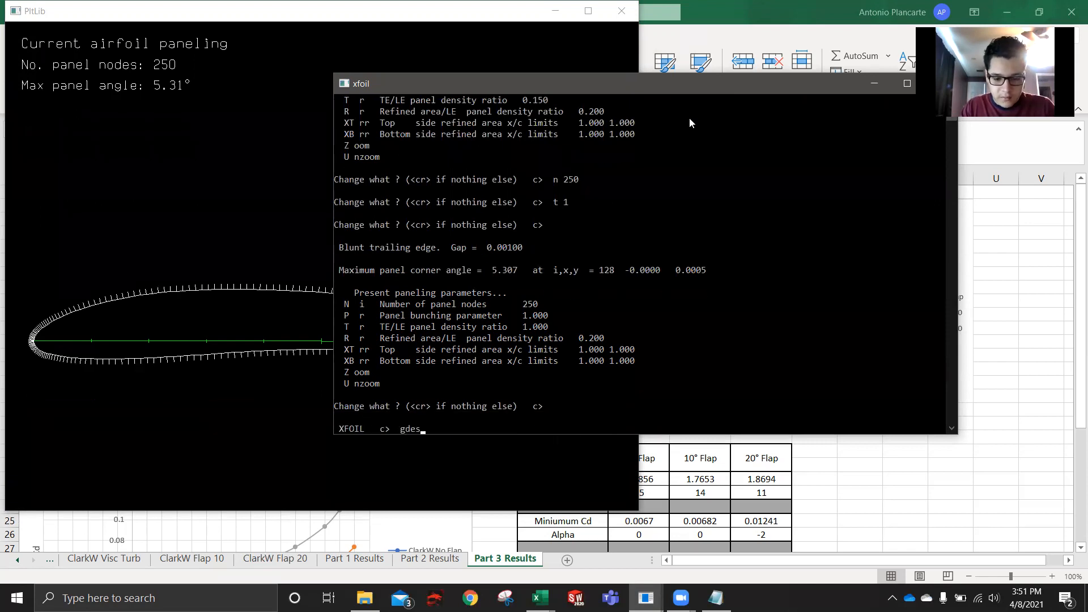
key(Return)
text(flap)
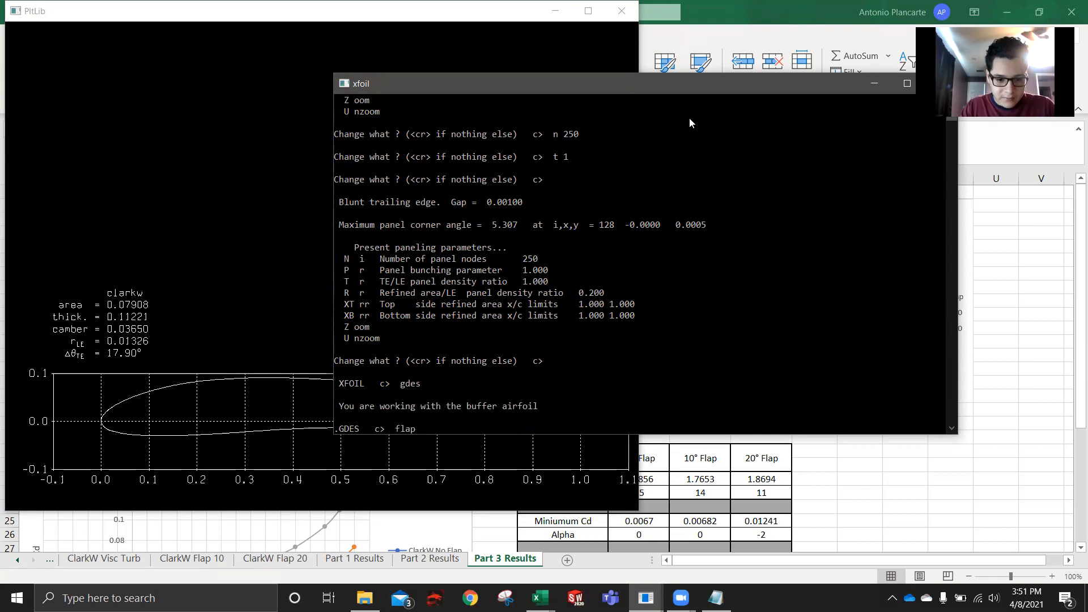
key(Return)
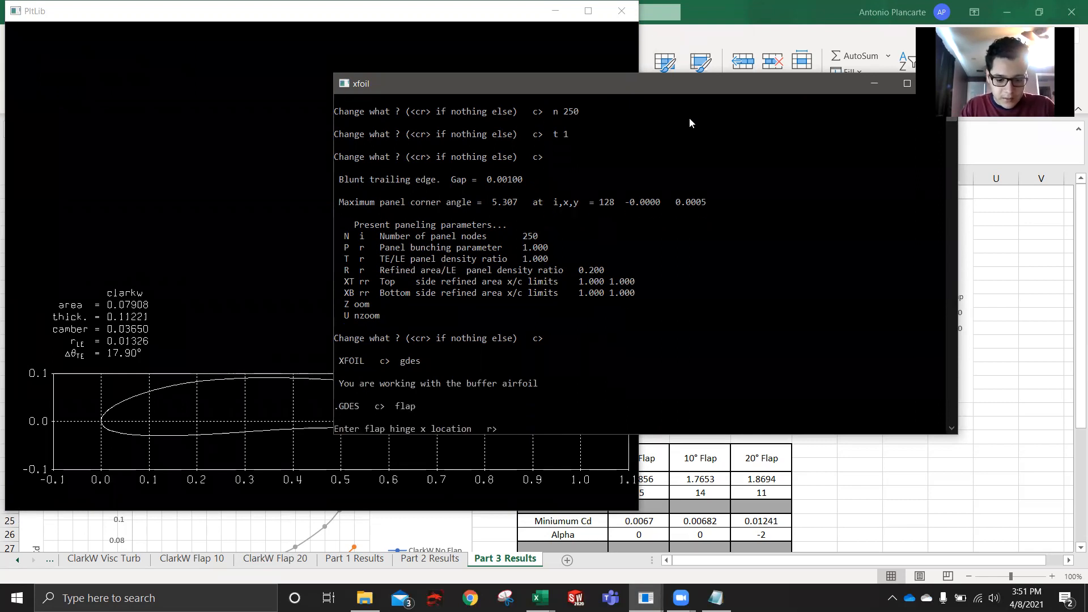
text(0.7)
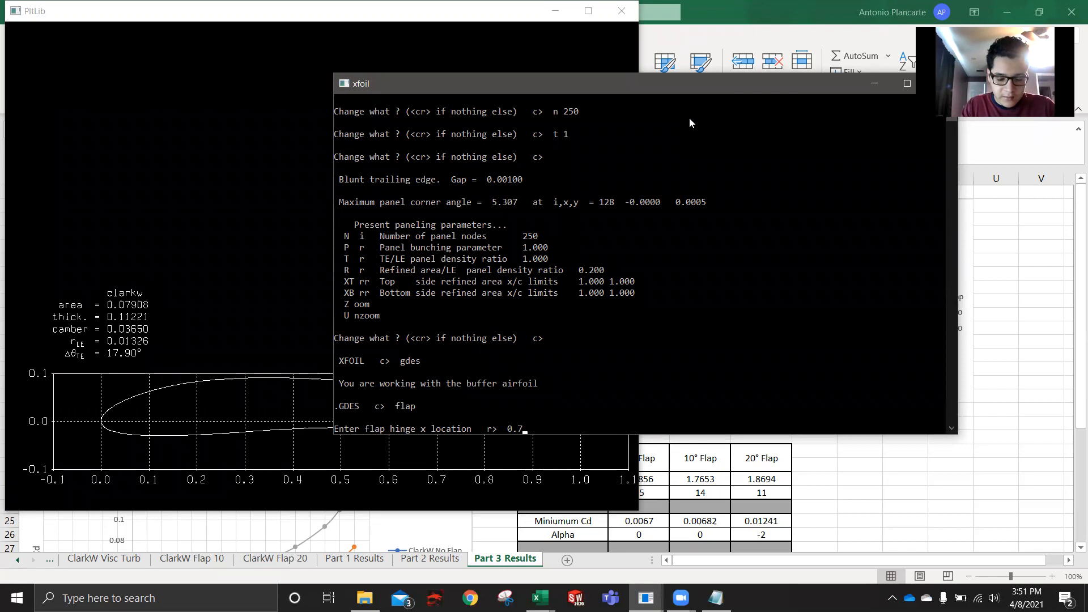
key(Return)
text(999 to specify y/t)   r>  999)
key(Return)
text(0.5)
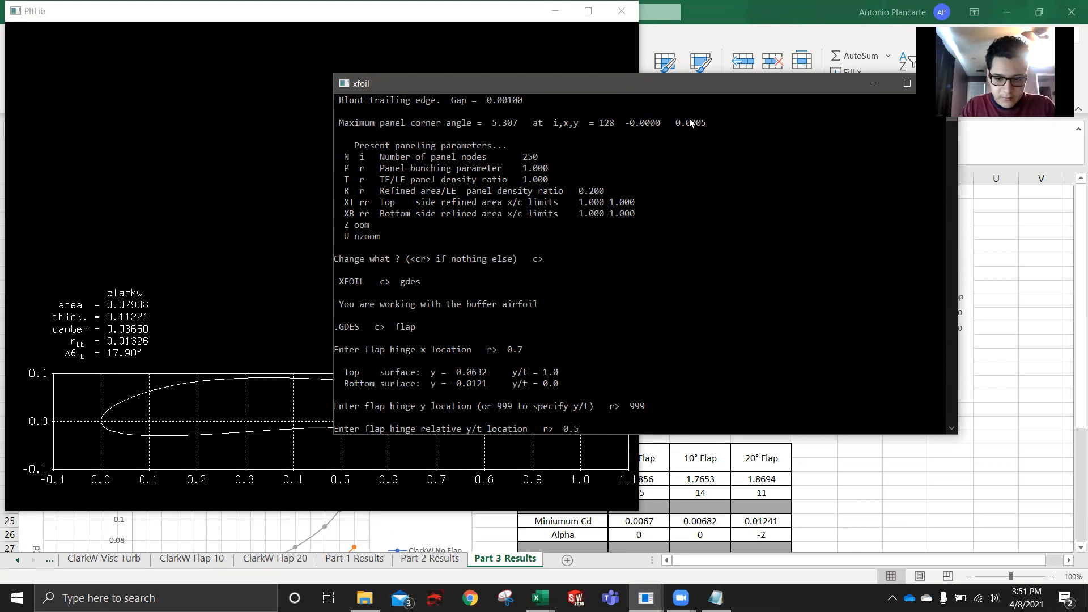
key(Return)
text(20)
key(Return)
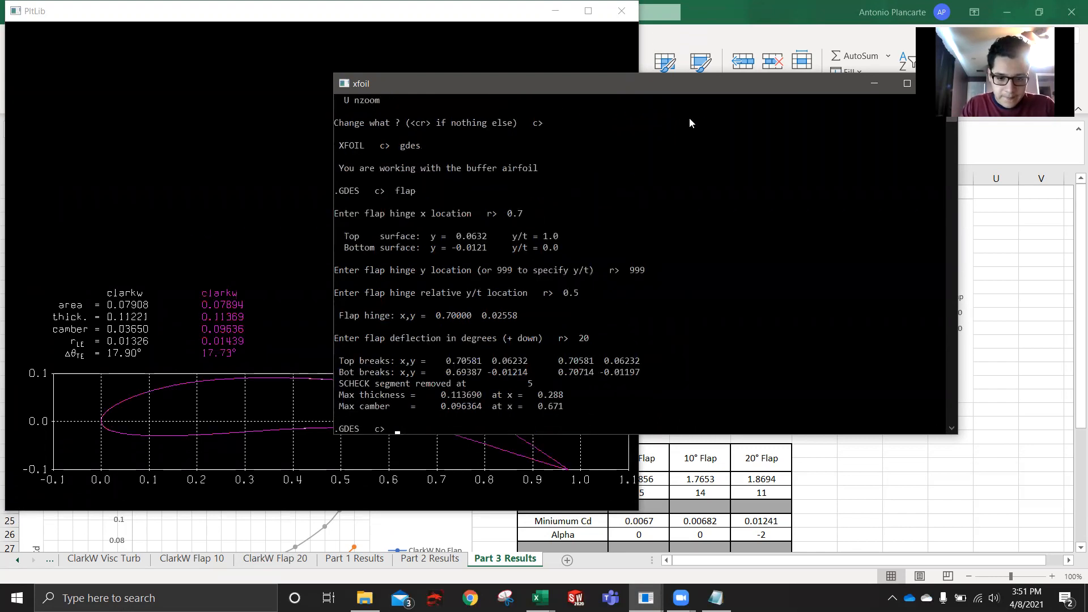
- Make the flapped buffer geometry the current airfoil with exec and return to the main XFOIL level
text(exec)
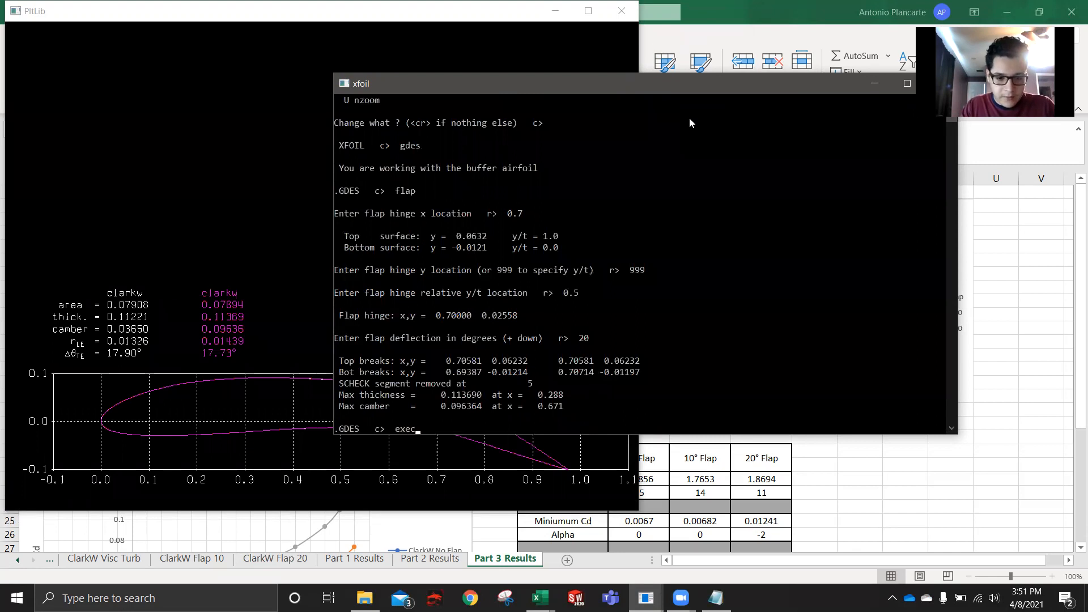
key(Return)
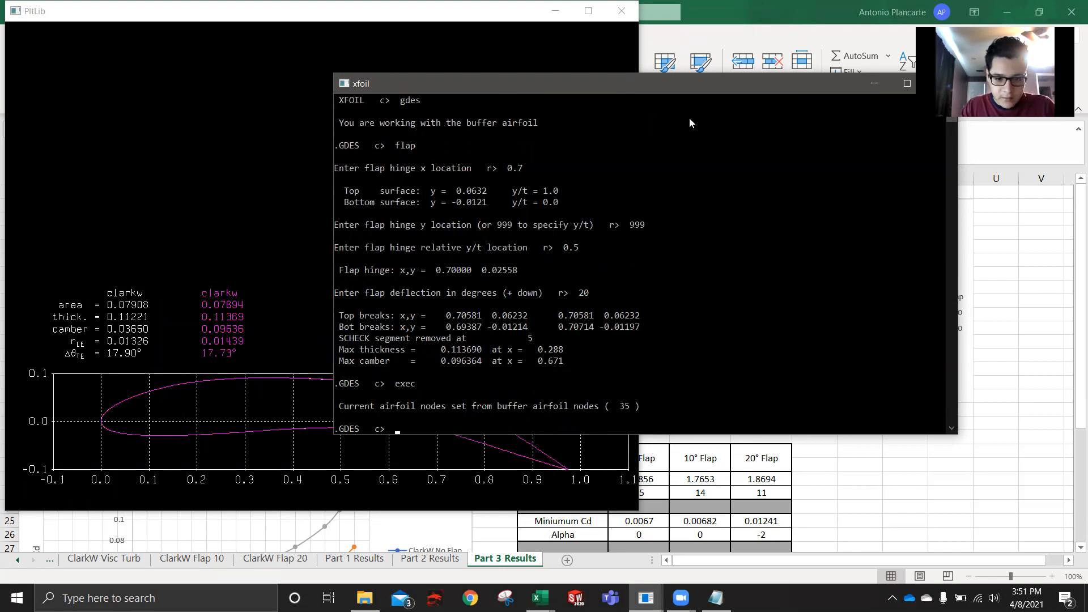
key(Return)
- Repanel the flapped airfoil in ppar with 250 nodes and a TE/LE density ratio of 1, and check its plot
text(ppar)
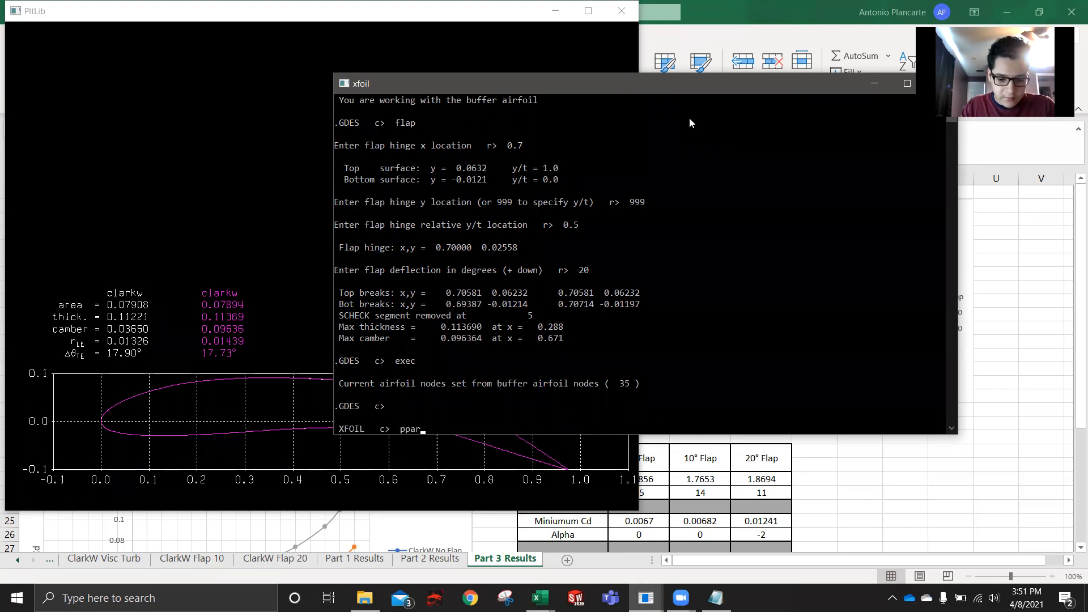
key(Return)
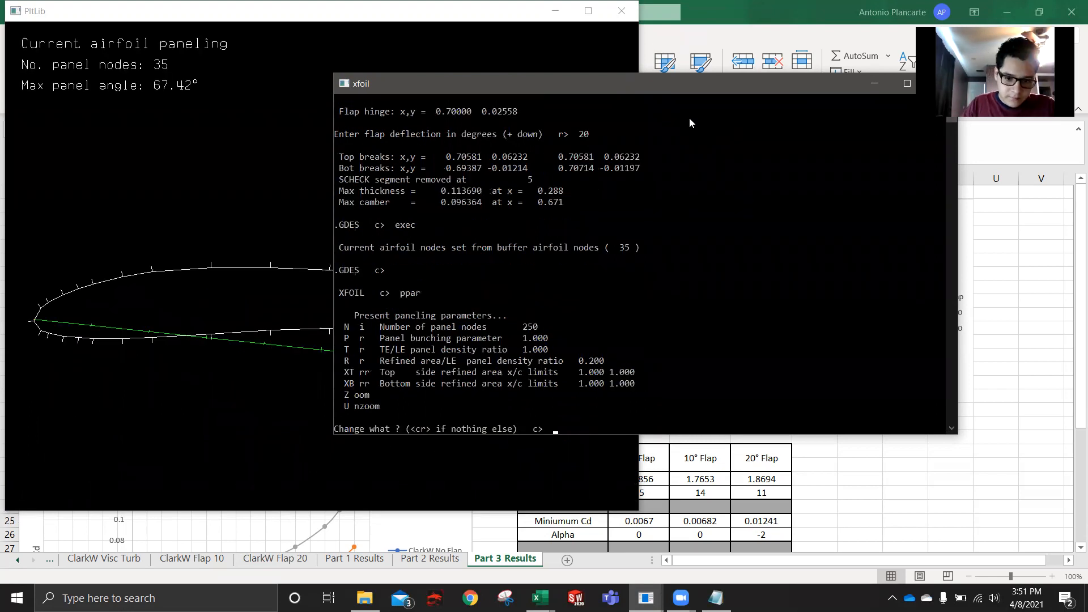
click(24, 351)
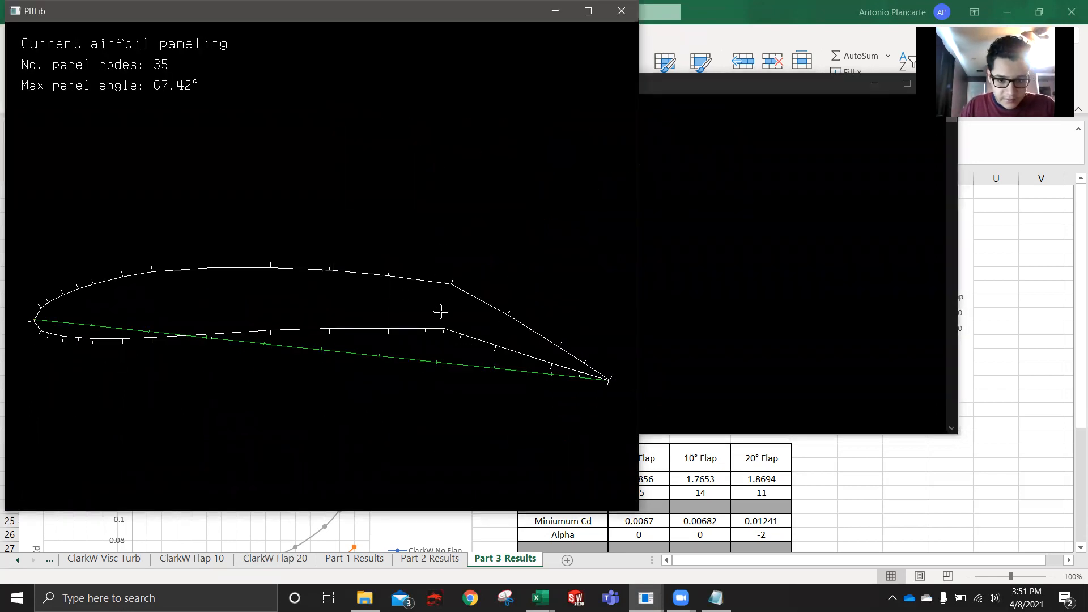
click(729, 350)
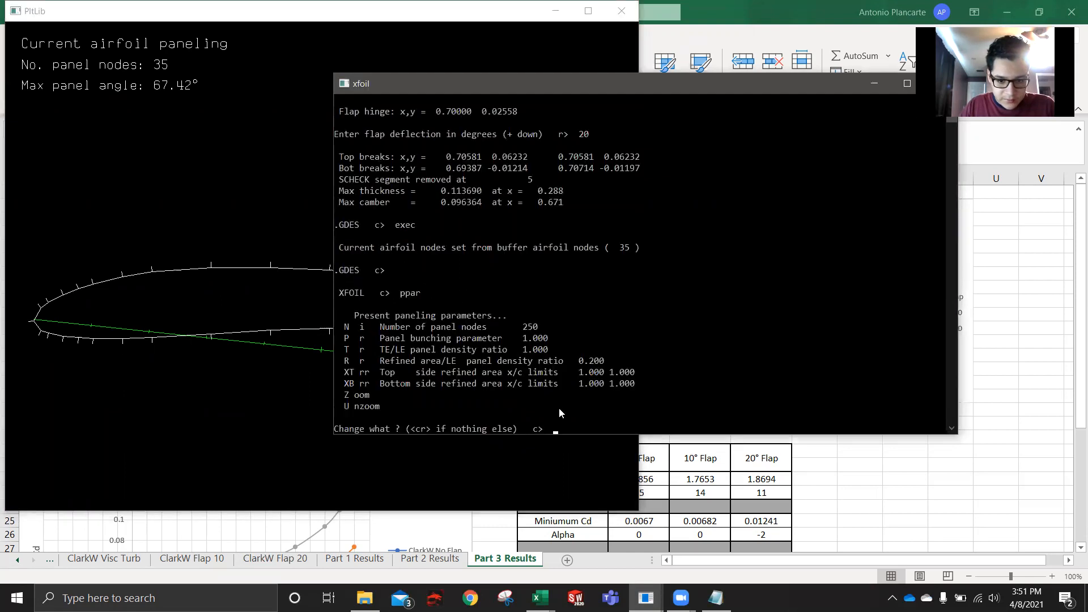
text(n 250)
key(Return)
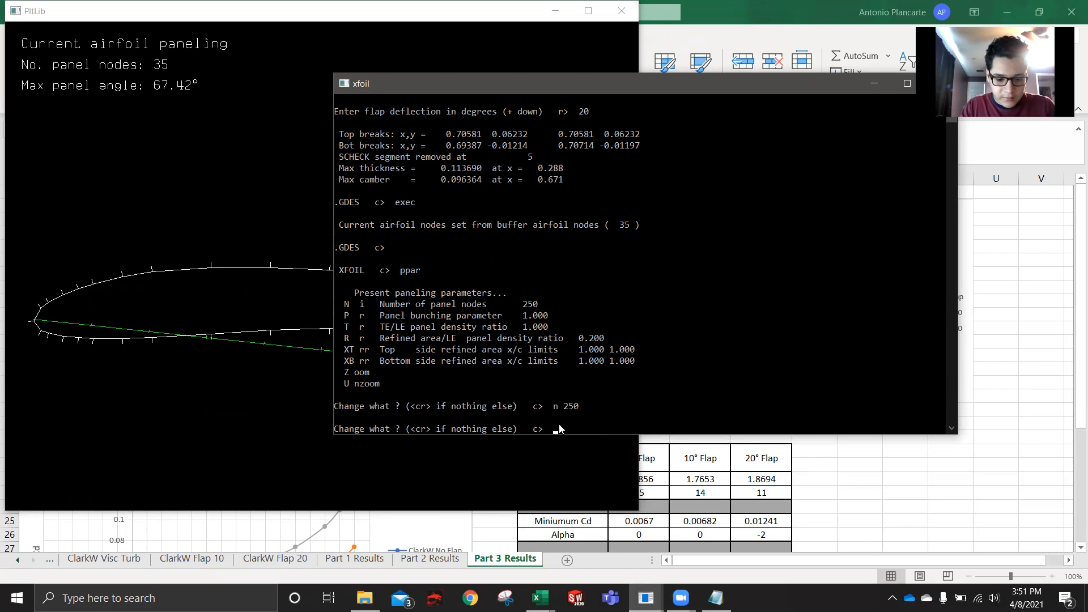
key(Return)
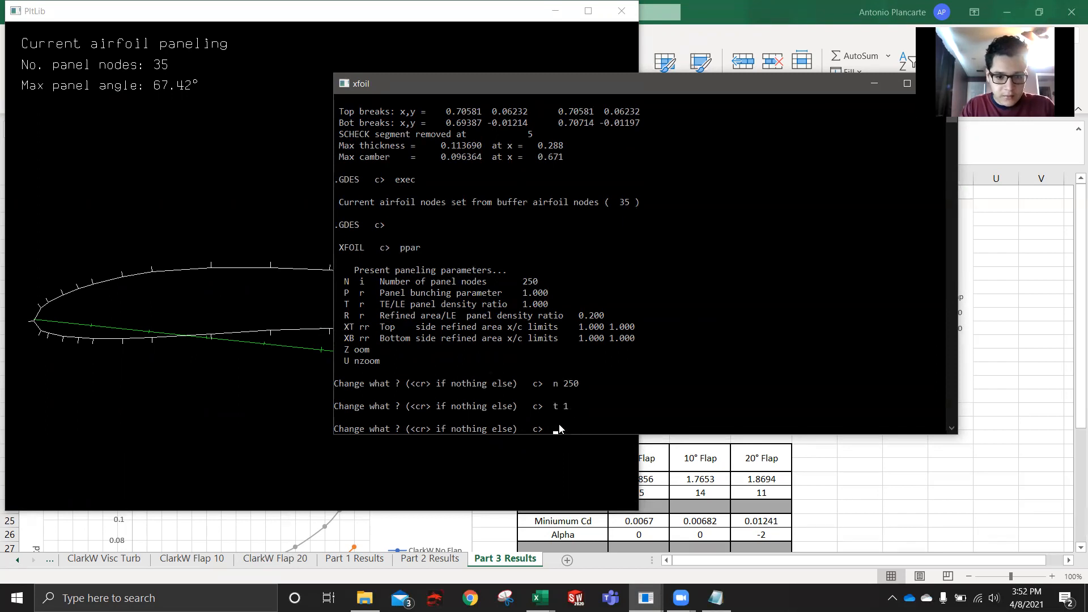
key(Return)
key(Return)
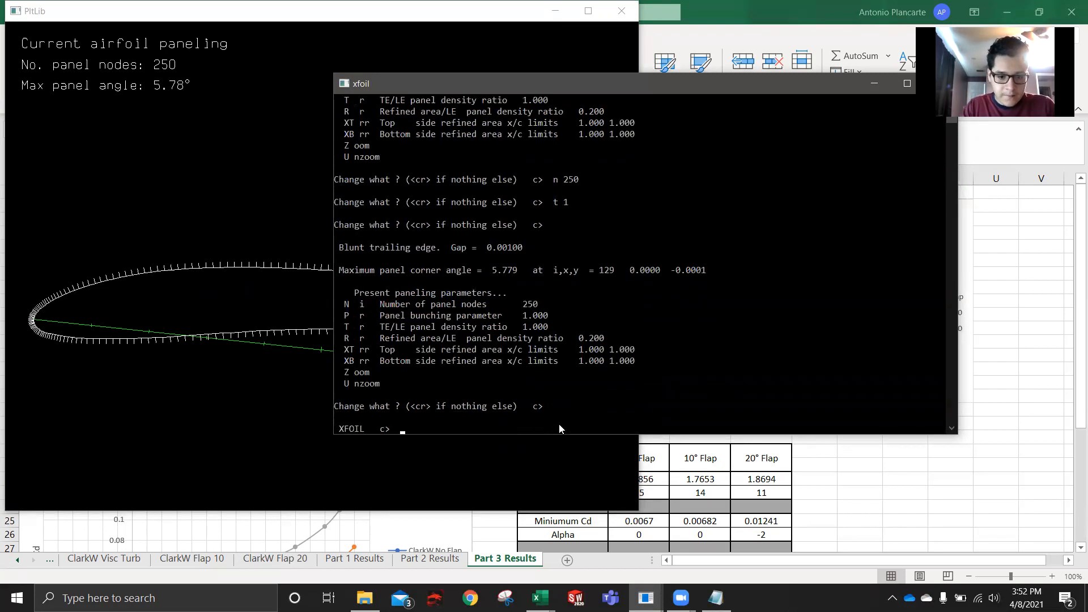
click(70, 395)
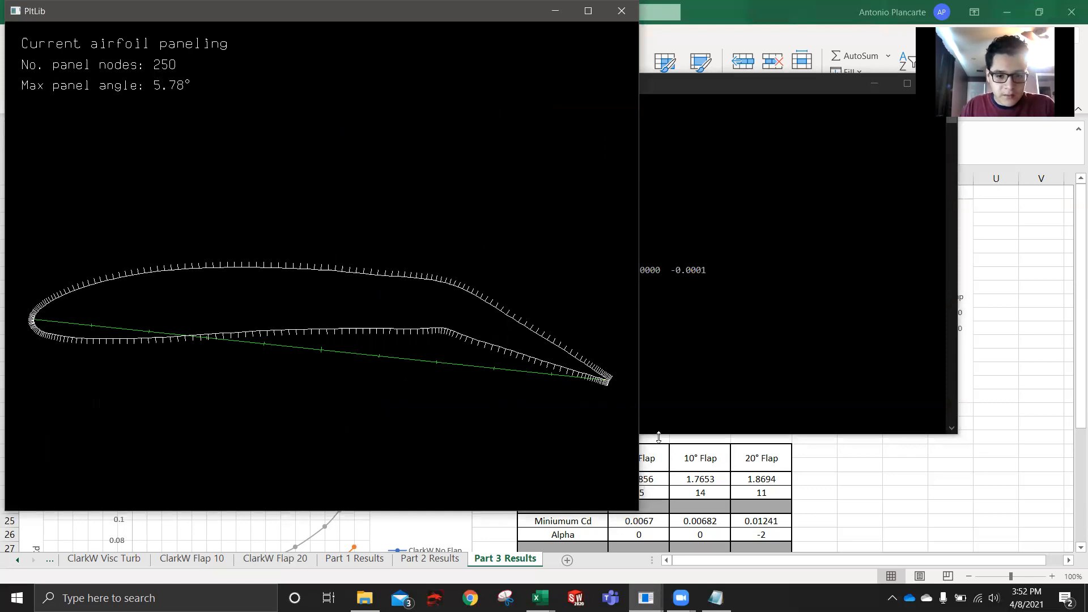
click(705, 384)
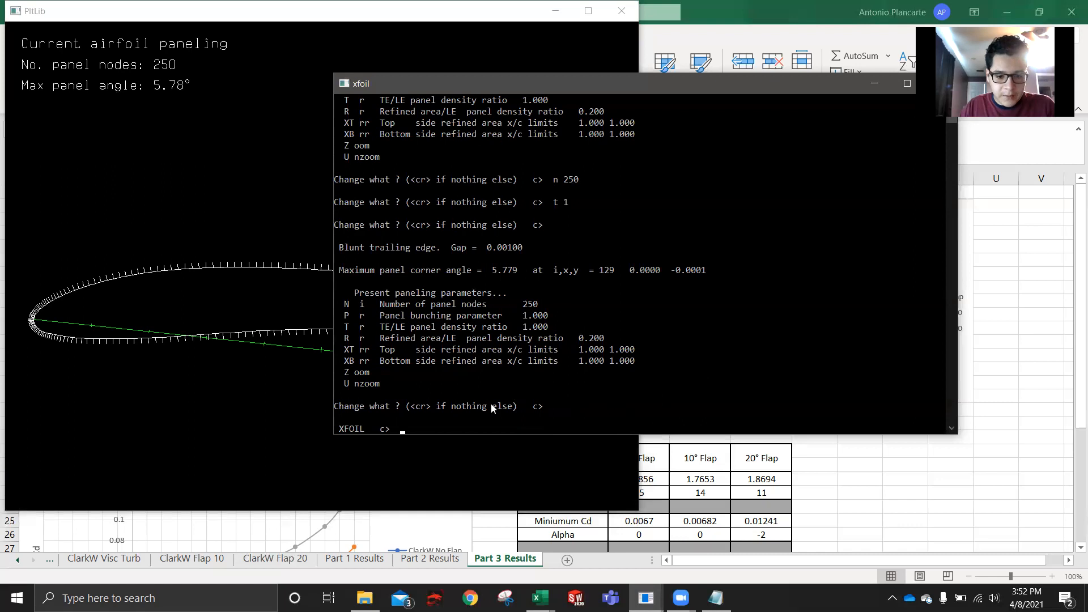
- Enter the oper routine and enable viscous analysis with visc at a Reynolds number of 1000000
text(oper)
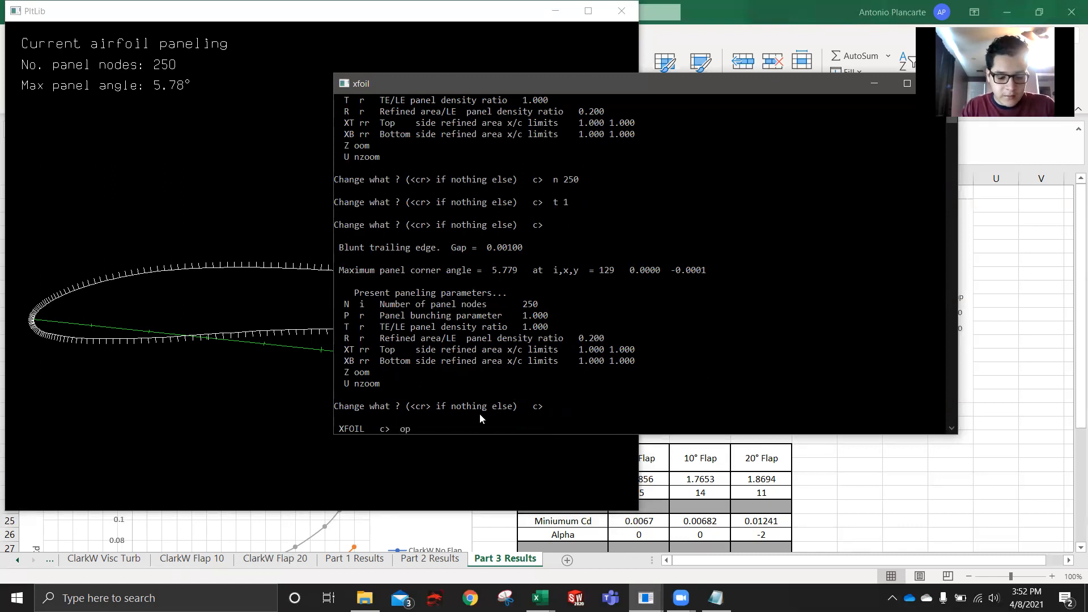
key(Return)
text(visc)
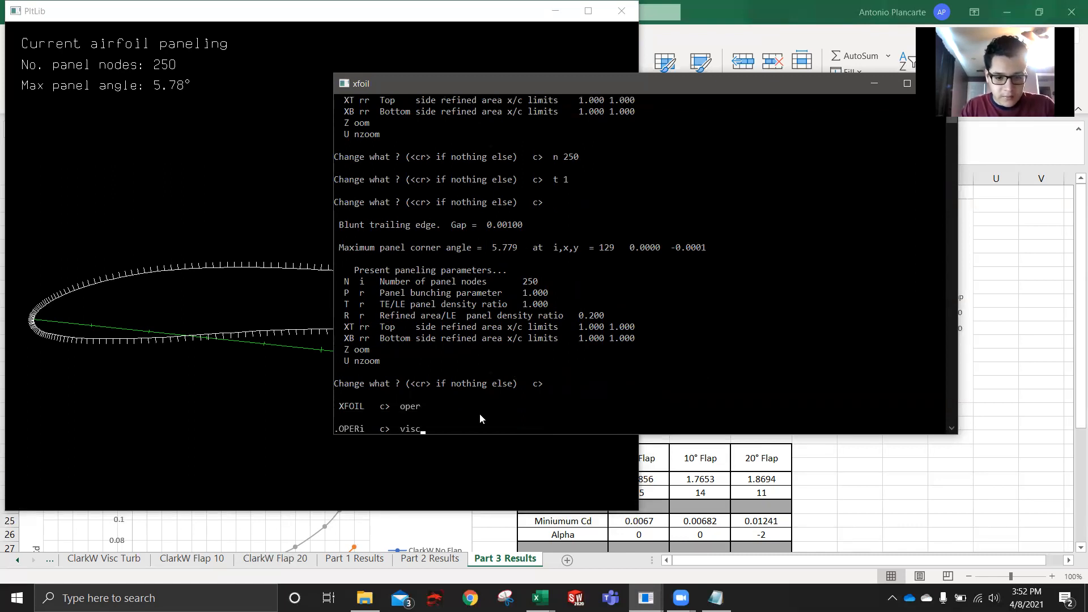
key(Return)
text(1000000)
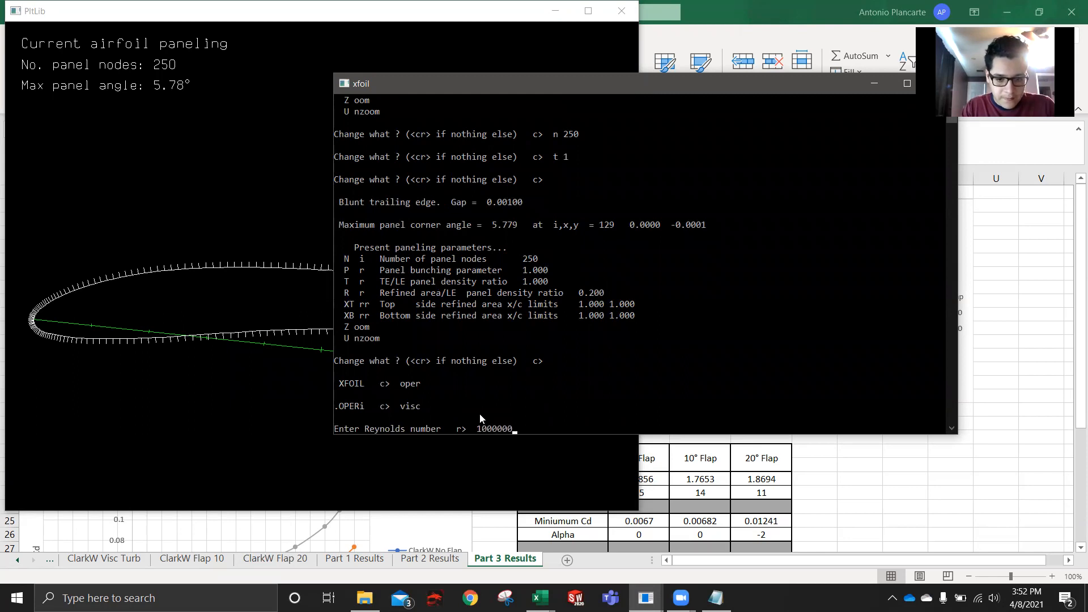
key(Return)
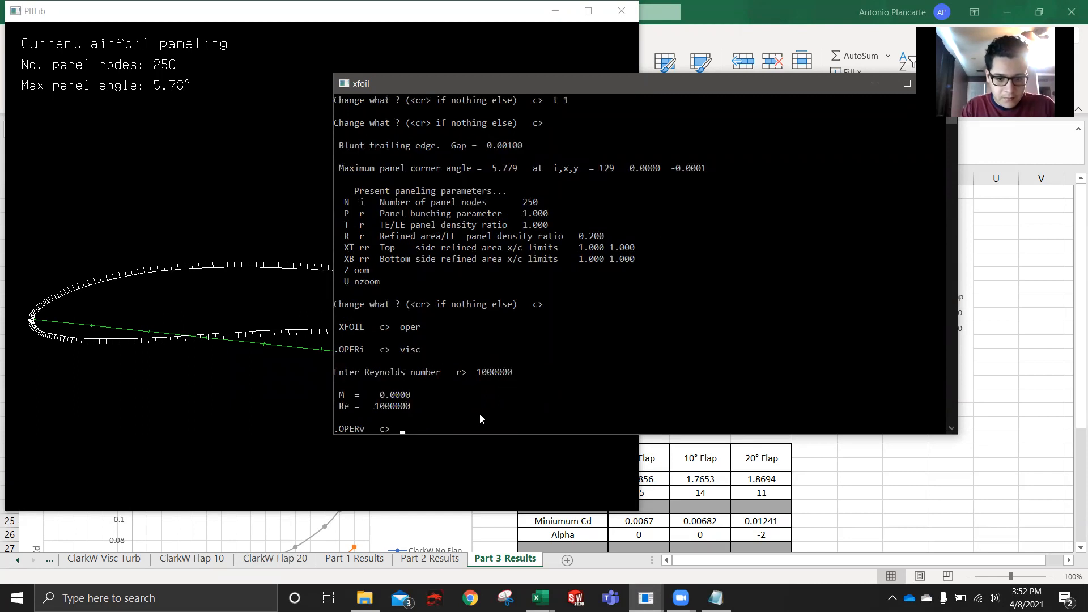
- Turn on polar accumulation with pacc, saving to the file "clark w 20" without a dump file
text(pacc)
key(Return)
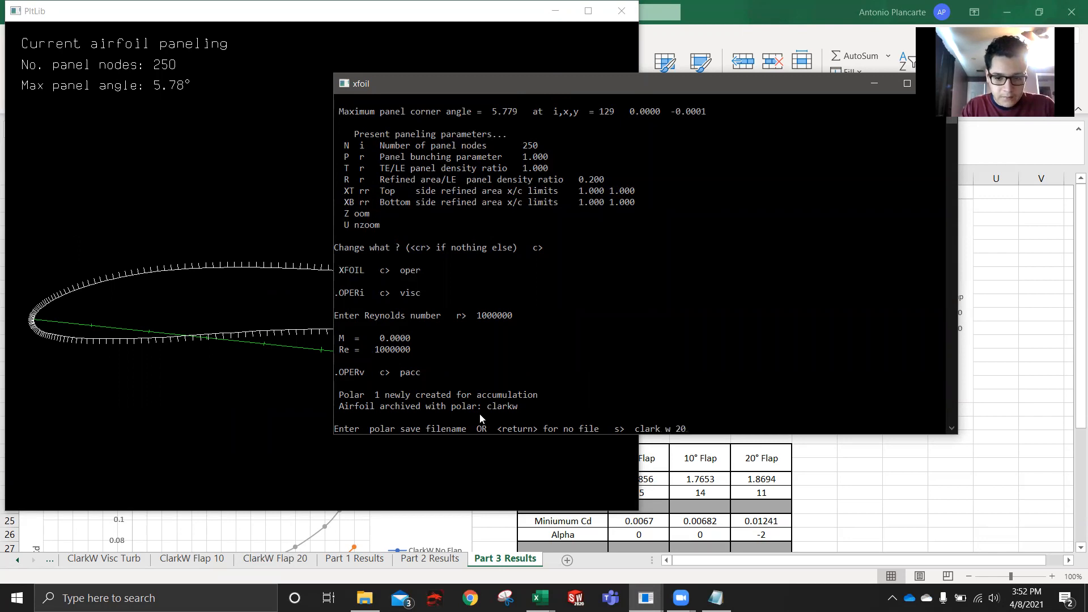
key(Return)
key(Return)
- Run an aseq angle-of-attack sweep from -5 to 15 degrees in 1-degree increments
text(aseq -5 15)
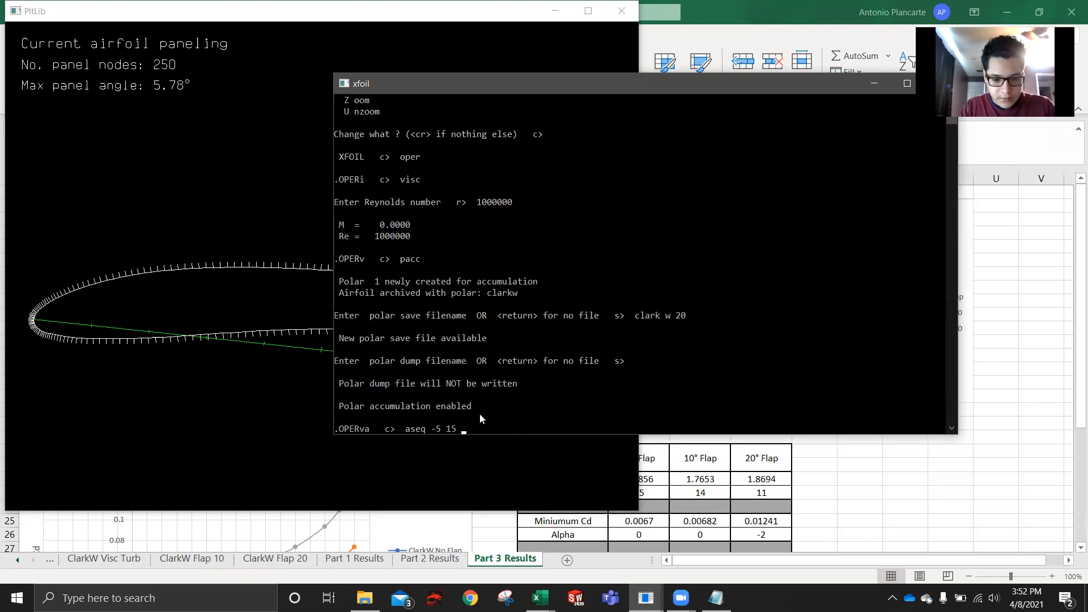
text( 1)
key(Return)
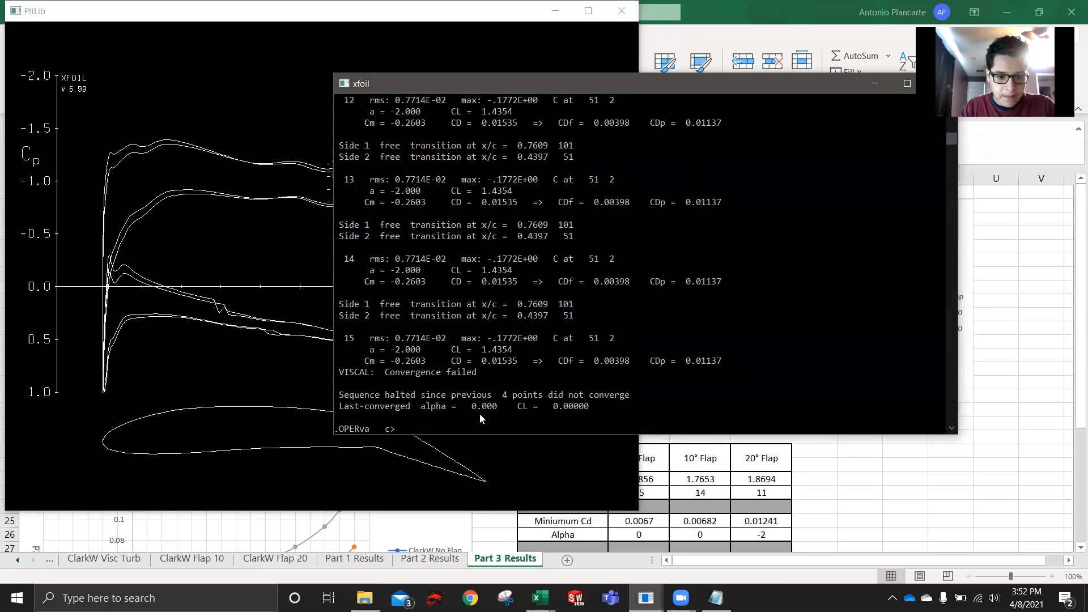
- Rerun the aseq sweep from -5 to 15 degrees in 1-degree steps to continue past the halted sequence
text(aseq )
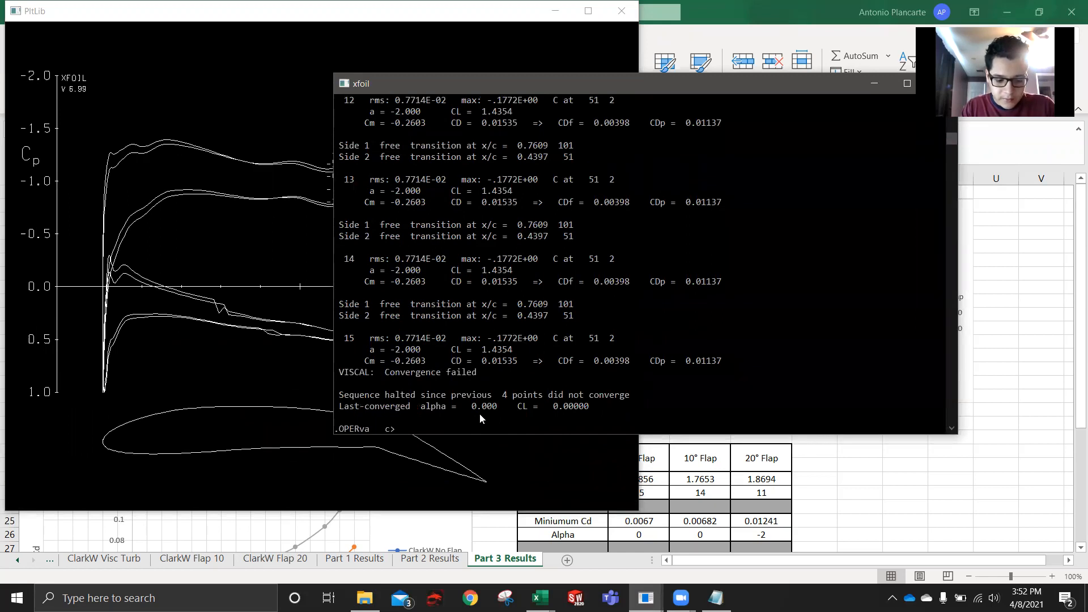
text(-5 15)
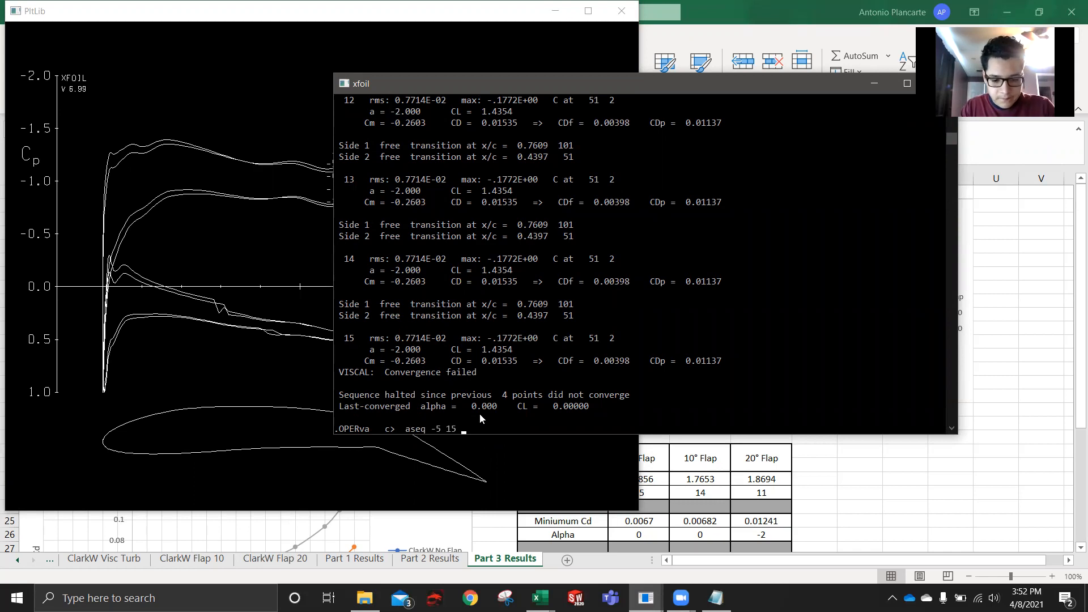
text( 1)
key(Return)
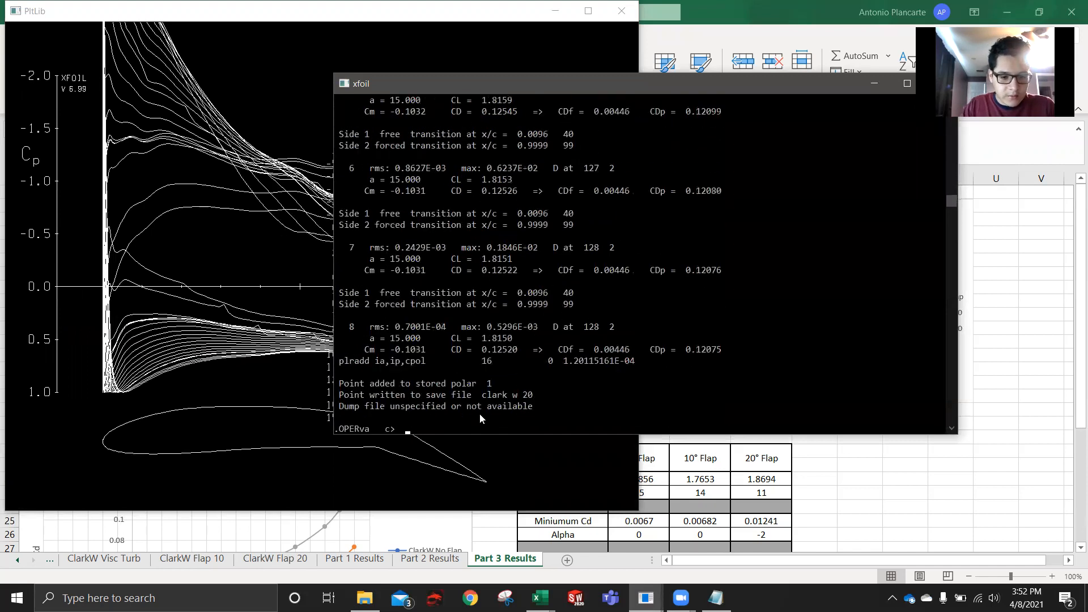
- Examine the pressure plot and polar table of the 20-degree flap sweep, and bring the XFOIL console back in front
click(483, 459)
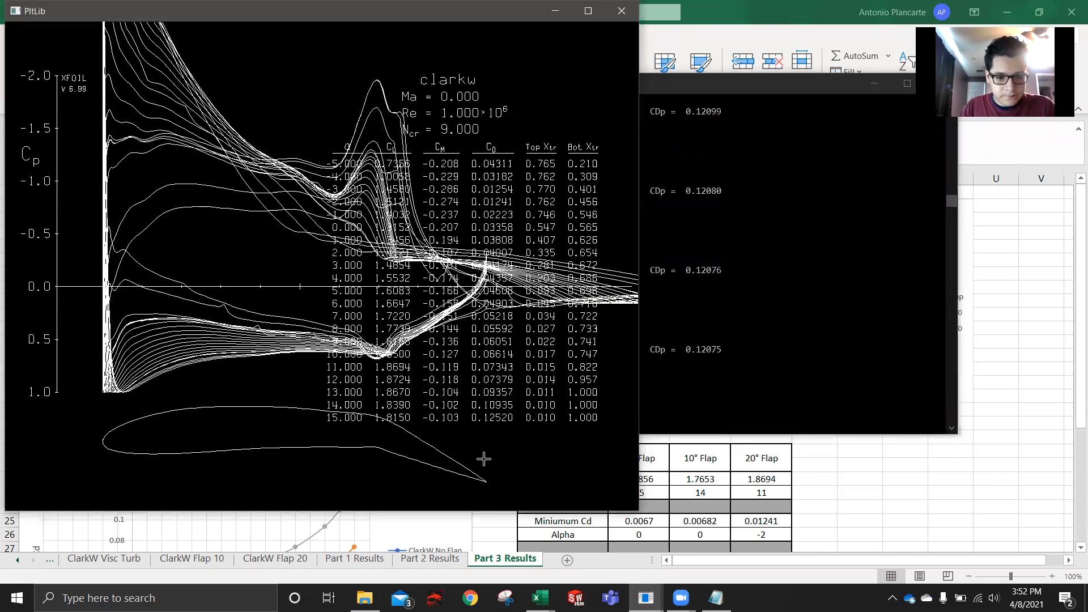
click(657, 389)
drag(782, 80, 592, 63)
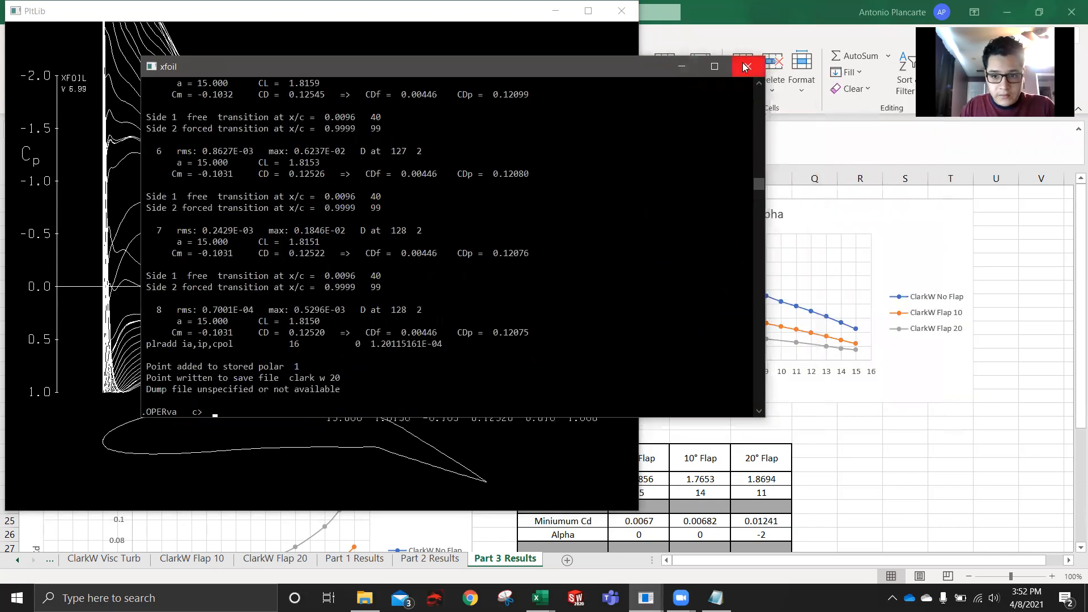
- Close XFOIL and check the XFoil Project 1 folder for the saved "clark w 20" polar file
click(743, 64)
click(364, 598)
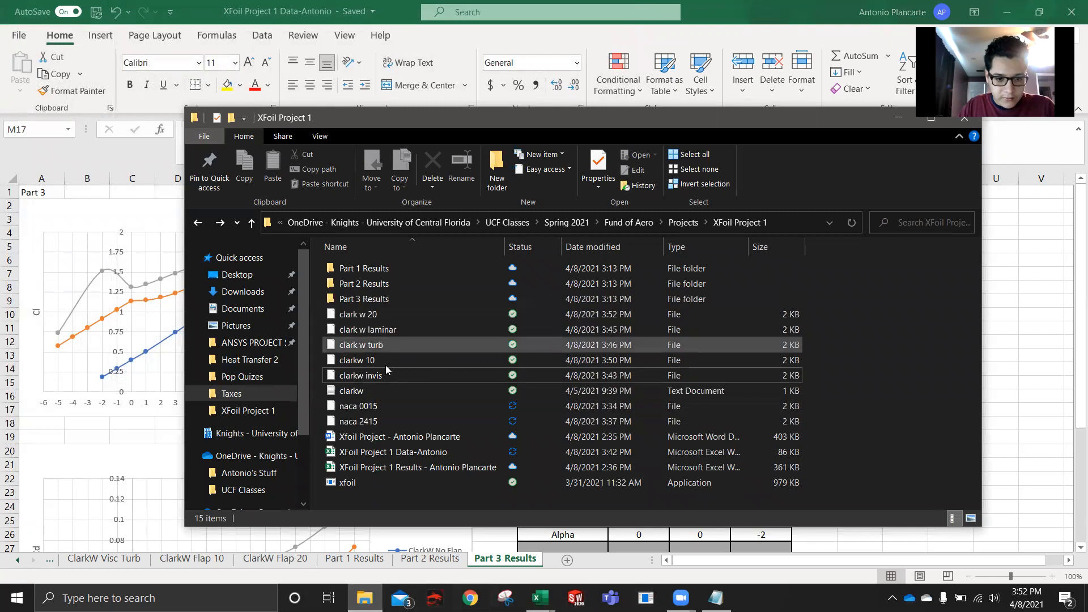
click(1053, 428)
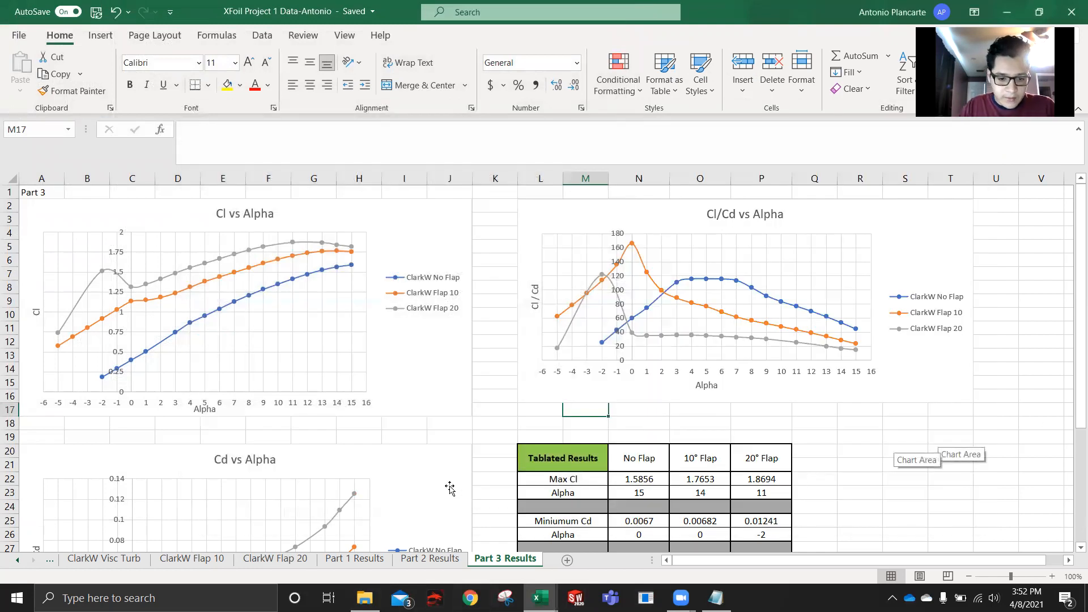
- In Excel, review the no-flap polar data on the ClarkW Visc Turb sheet
click(177, 560)
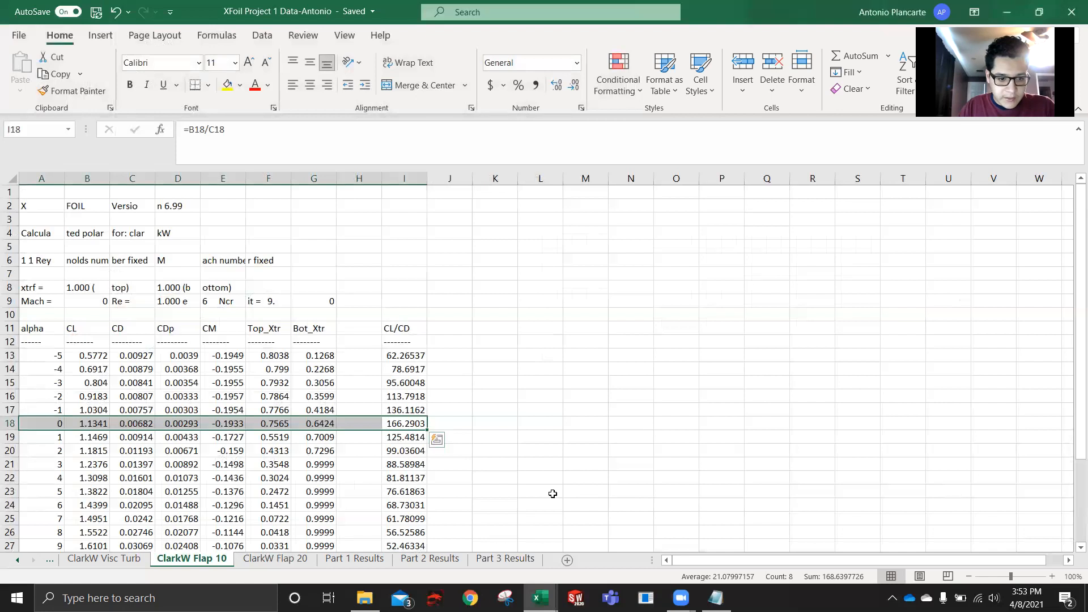
click(17, 560)
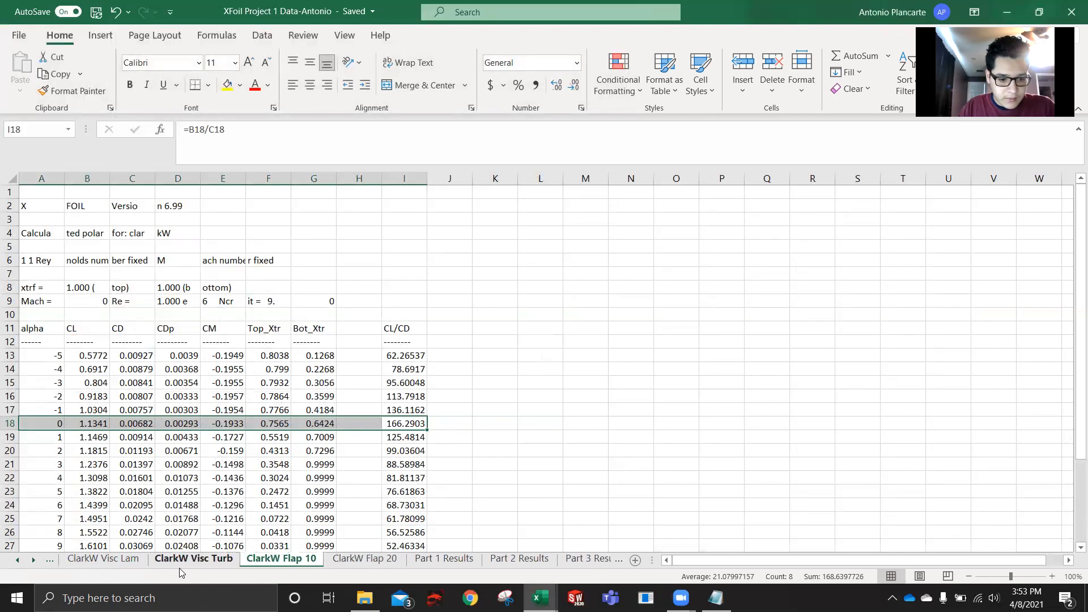
click(195, 560)
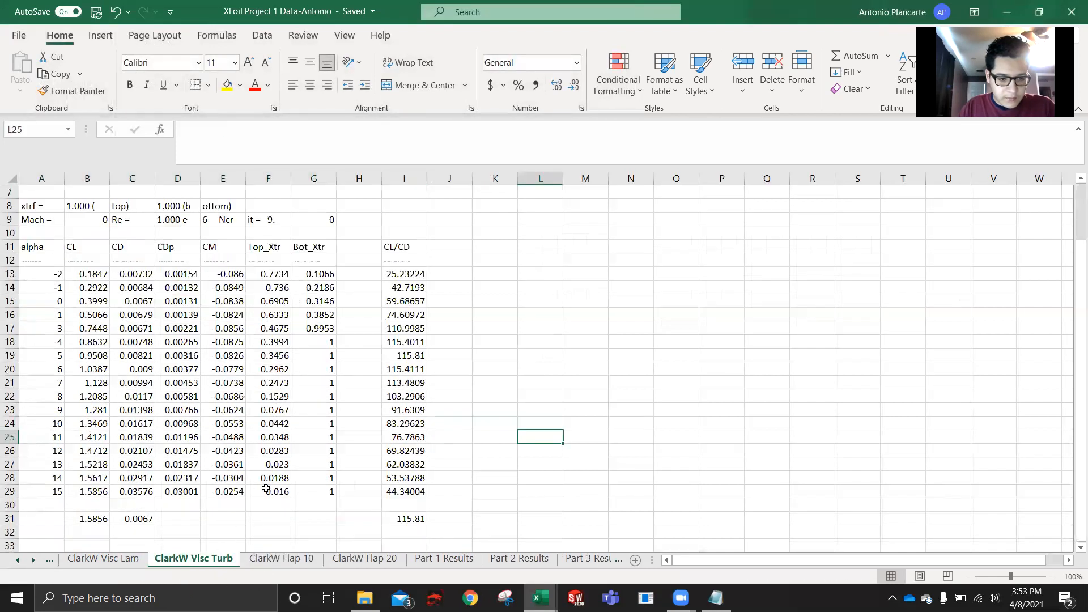
scroll(272, 298, up, 1)
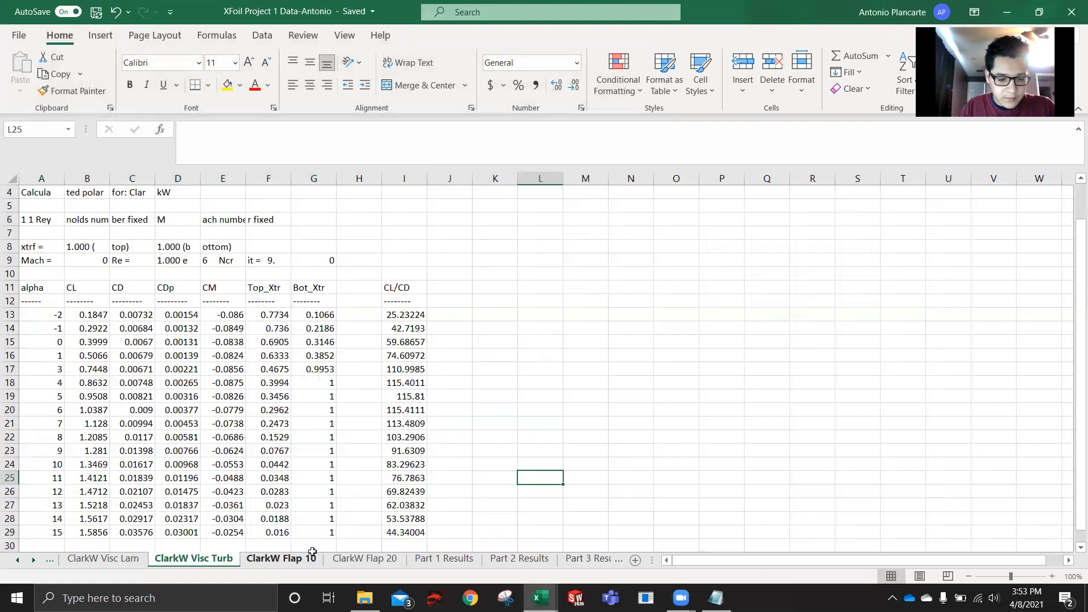
- Review the Reynolds number and polar data on the ClarkW Flap 10 sheet
click(312, 555)
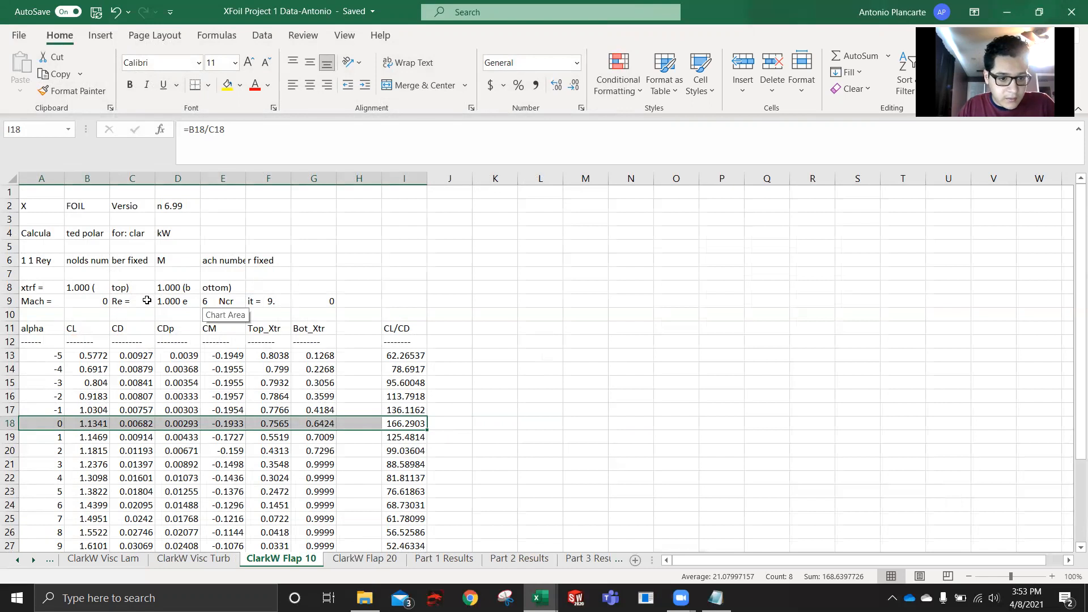
drag(143, 303, 189, 301)
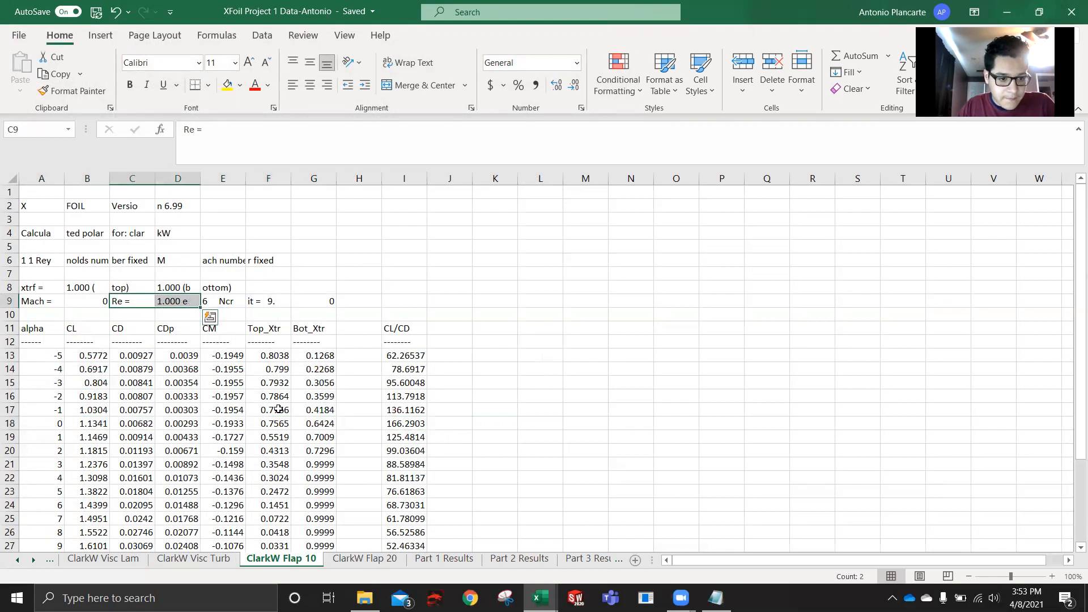
scroll(279, 409, down, 2)
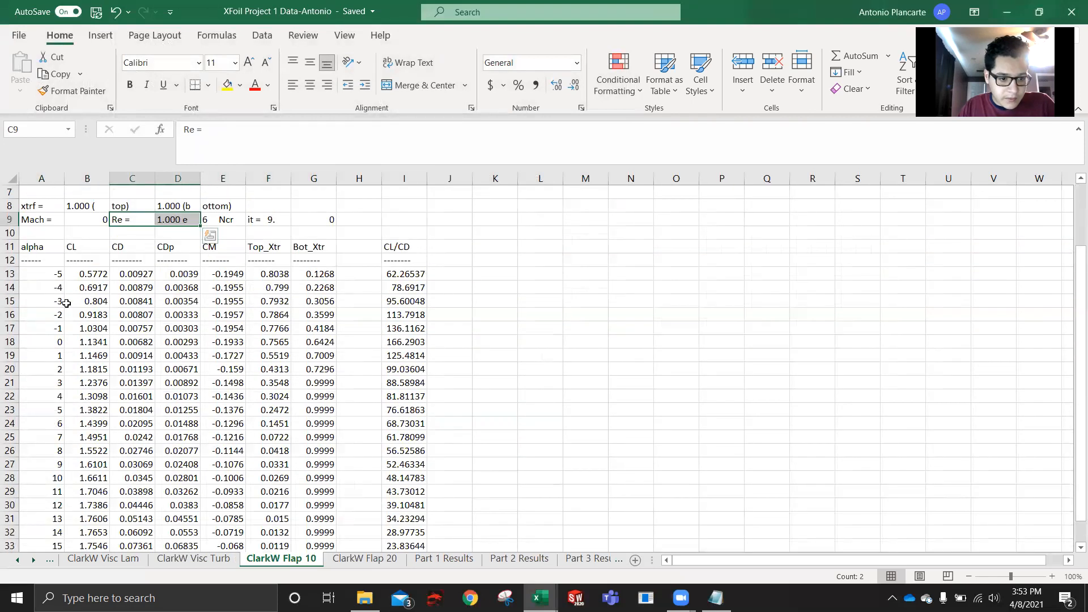
- Examine the alpha values from A13 to A28 on the ClarkW Flap 20 sheet for missing angles
click(365, 558)
scroll(247, 464, down, 2)
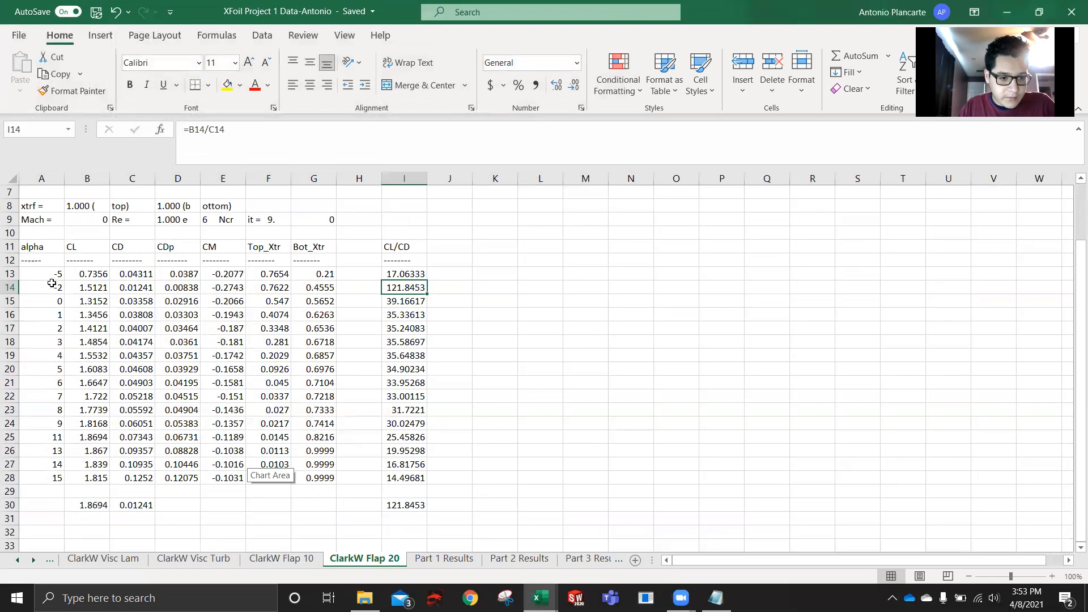
drag(50, 280, 49, 480)
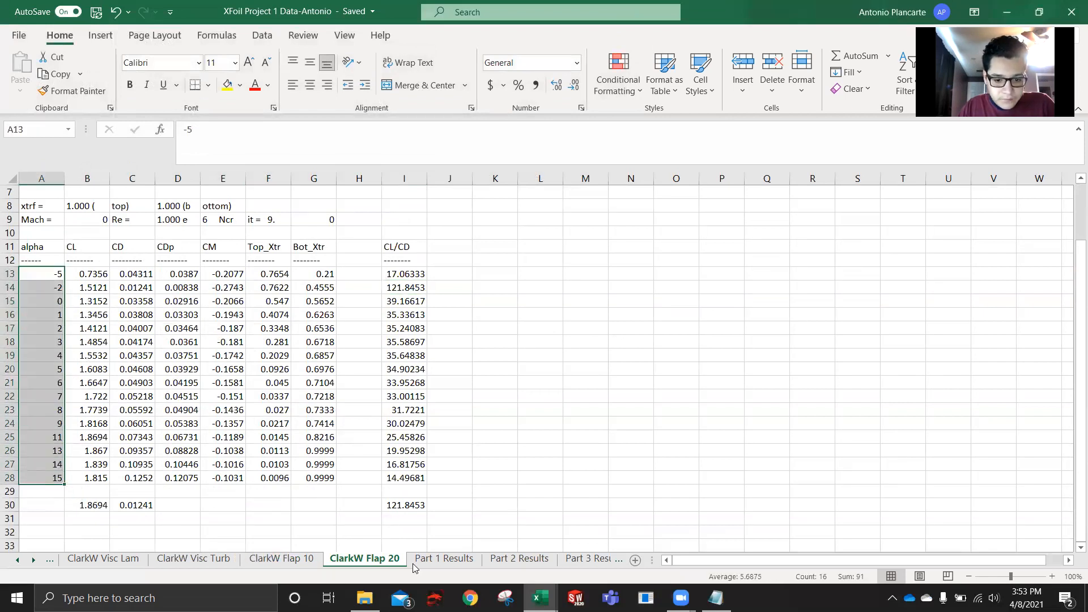
- Review the Cl, Cd and Cl/Cd versus Alpha charts on the Part 3 Results sheet
click(583, 561)
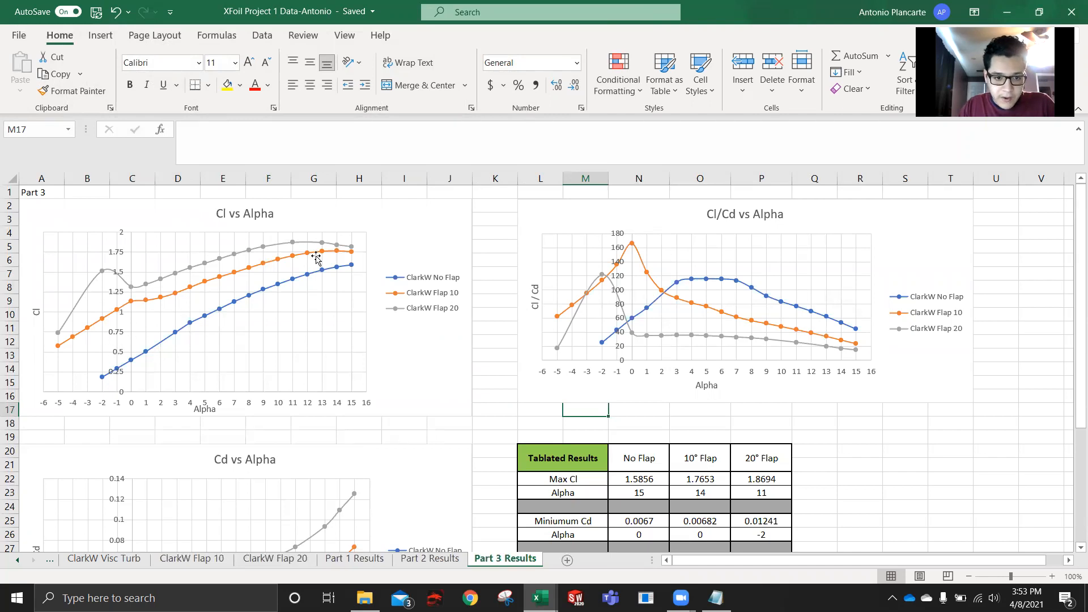
scroll(296, 288, down, 1)
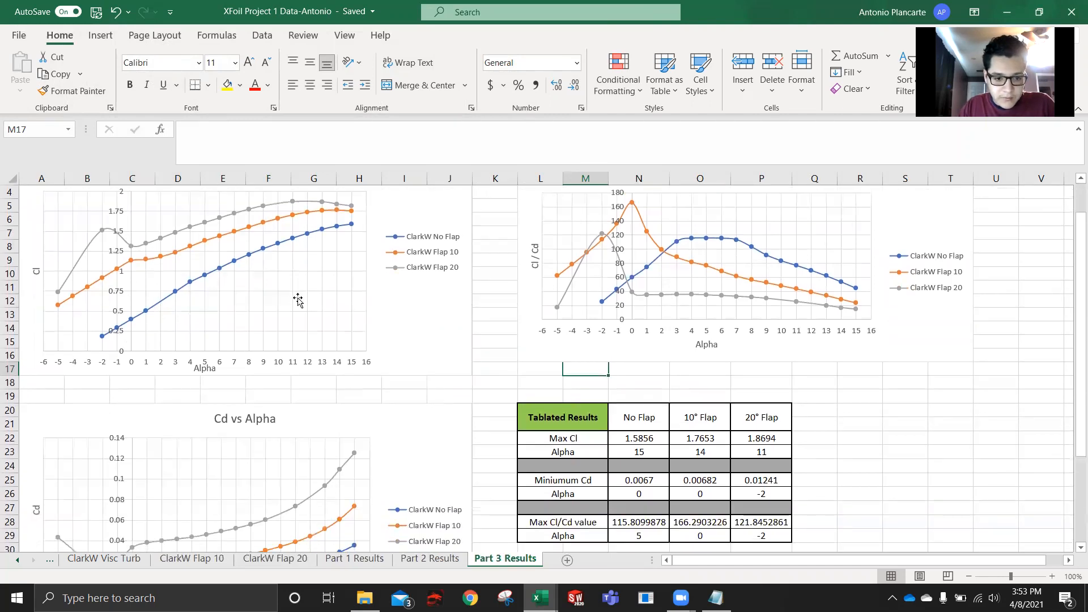
scroll(354, 434, up, 1)
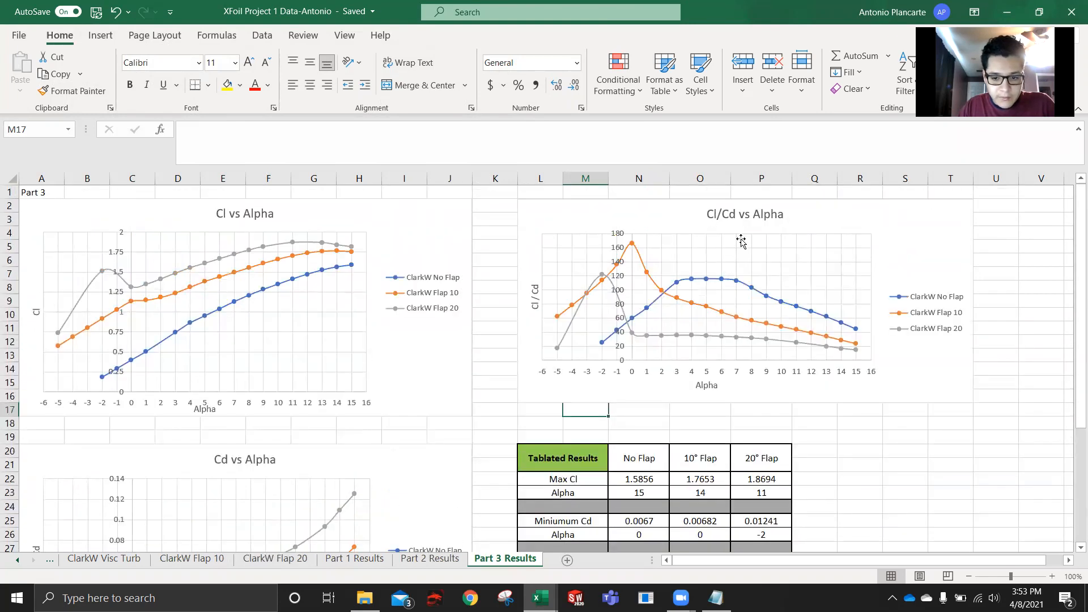
- Compare the max Cl, minimum Cd and max Cl/Cd rows across the three flap settings in the tabulated results
scroll(886, 439, down, 1)
scroll(886, 439, down, 1)
click(596, 401)
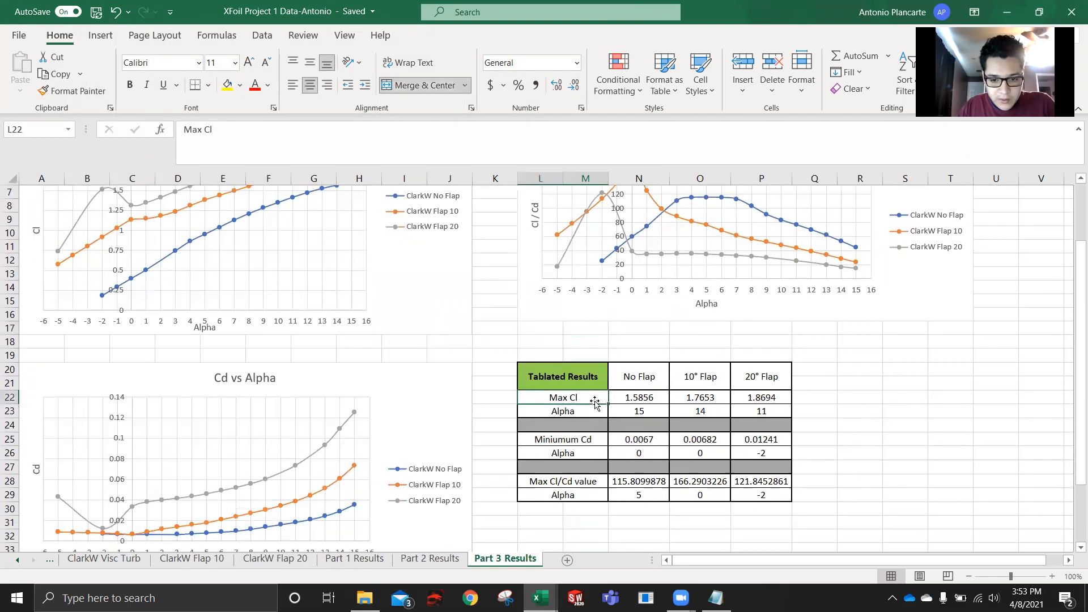
click(596, 438)
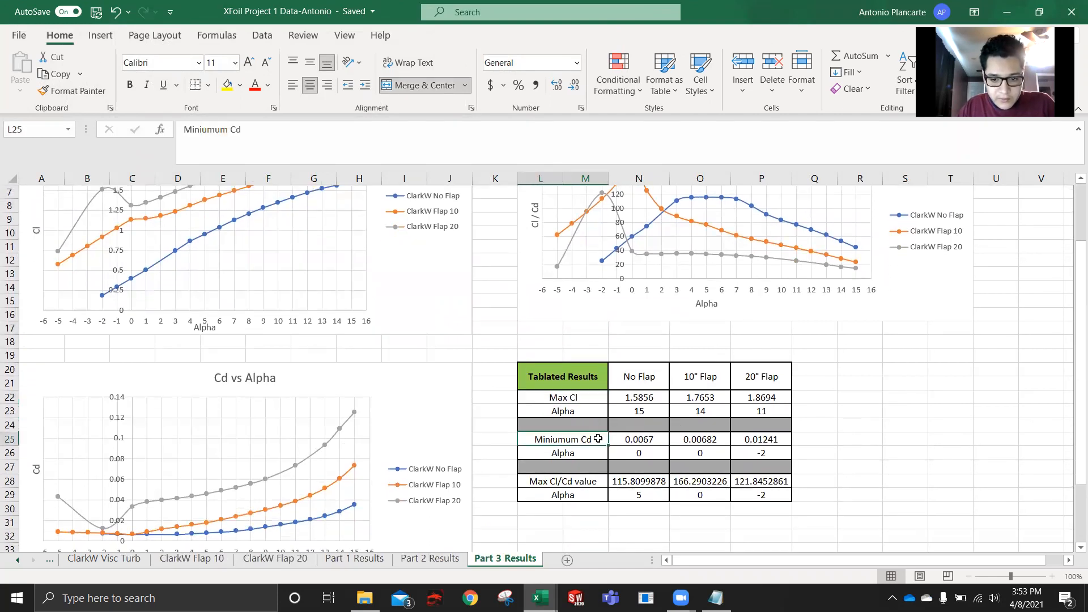
scroll(598, 439, down, 2)
click(602, 403)
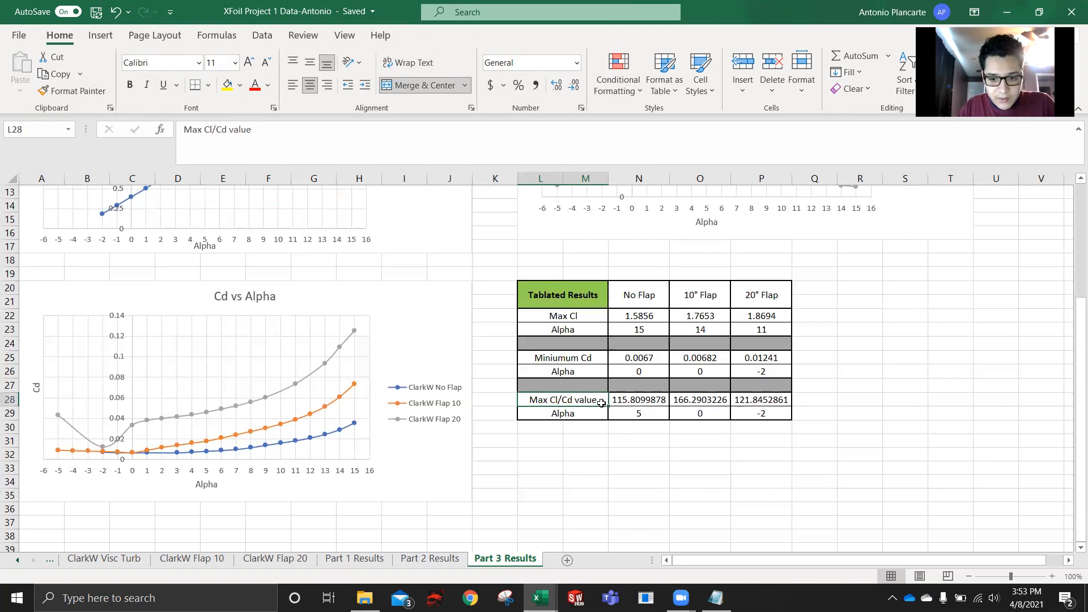
click(650, 404)
click(701, 402)
click(758, 402)
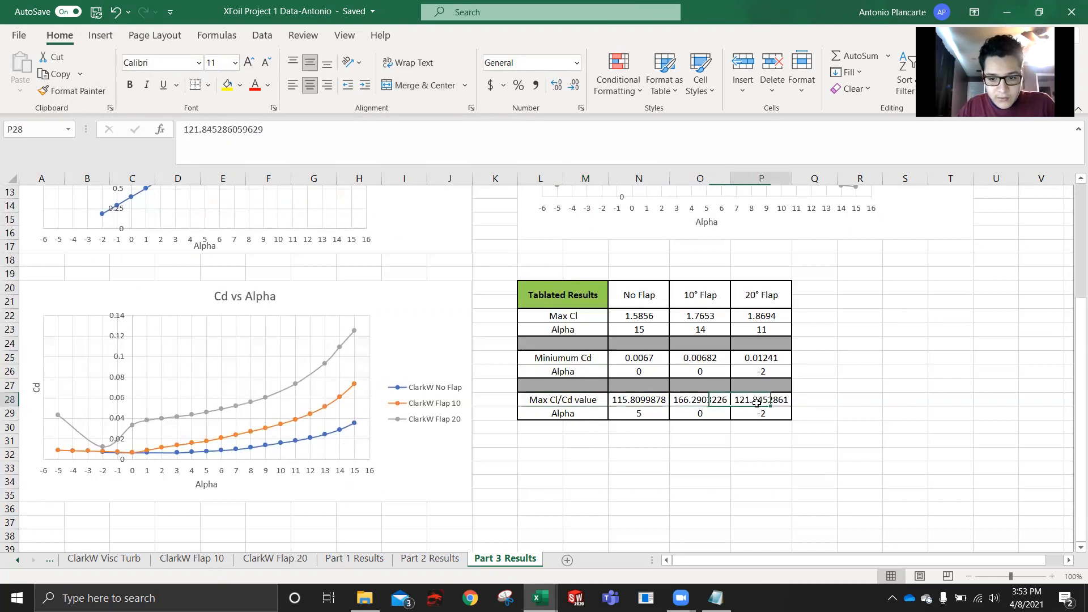
click(701, 403)
click(639, 402)
click(638, 373)
- Return to the Cl vs Alpha and Cl/Cd vs Alpha charts and compare the flap curves again
scroll(662, 378, up, 1)
scroll(662, 378, up, 1)
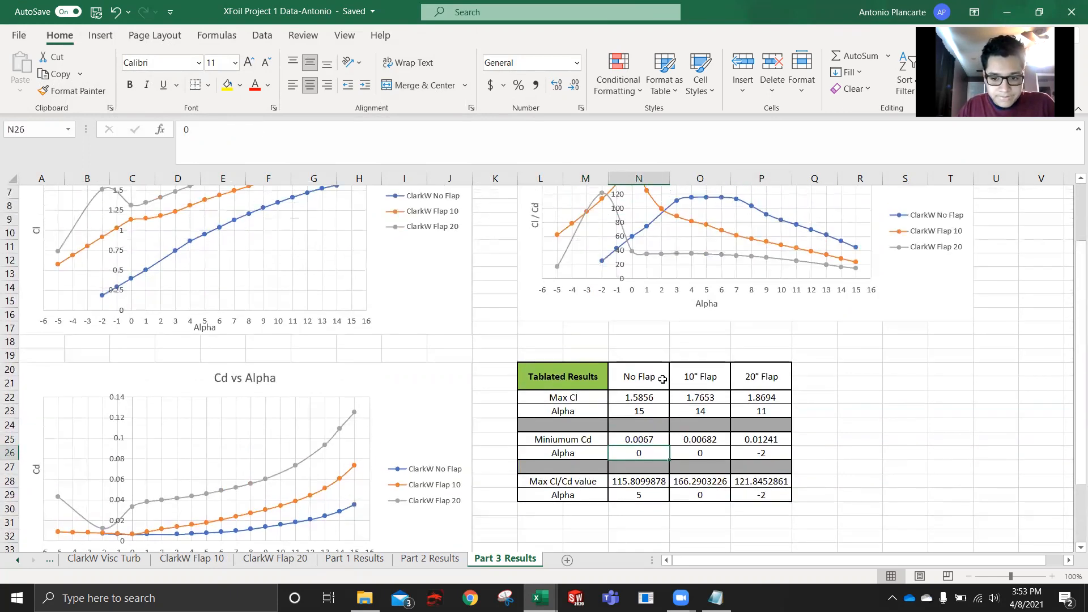
scroll(662, 380, up, 2)
scroll(663, 379, down, 6)
scroll(627, 384, up, 4)
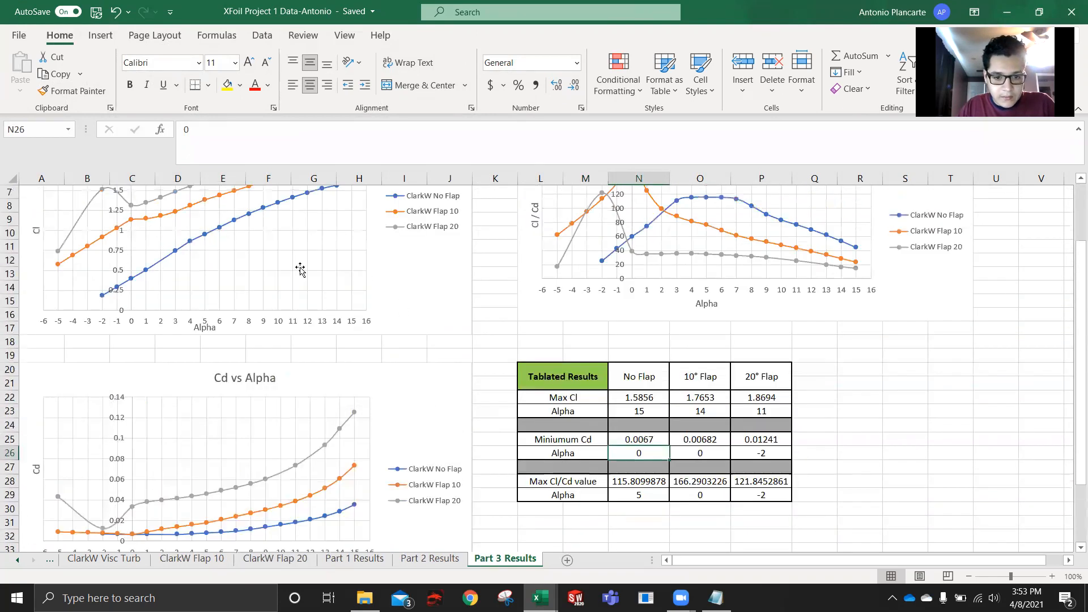
scroll(551, 335, up, 2)
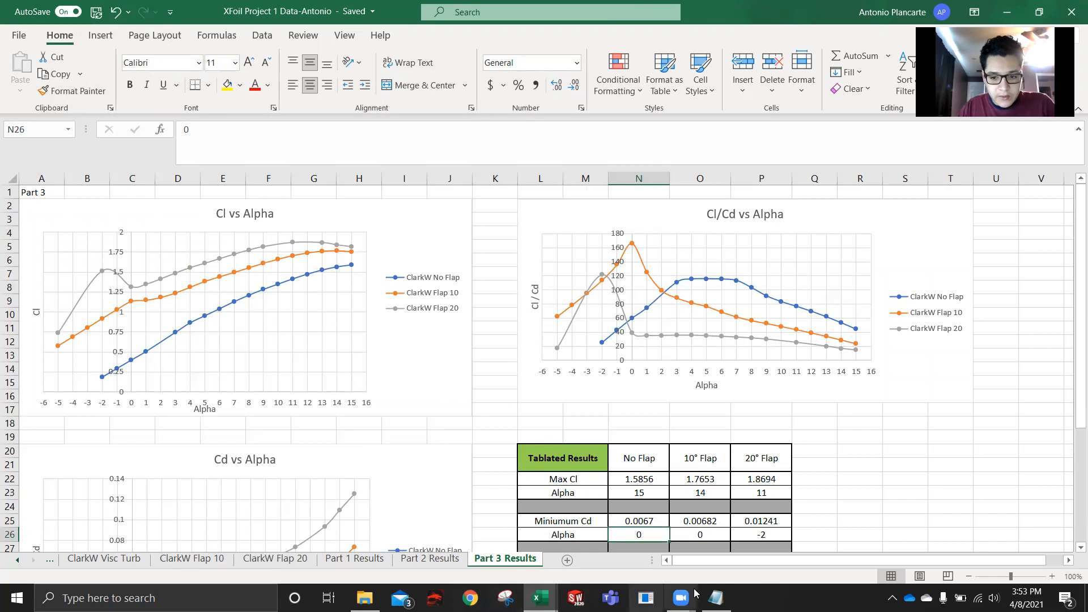